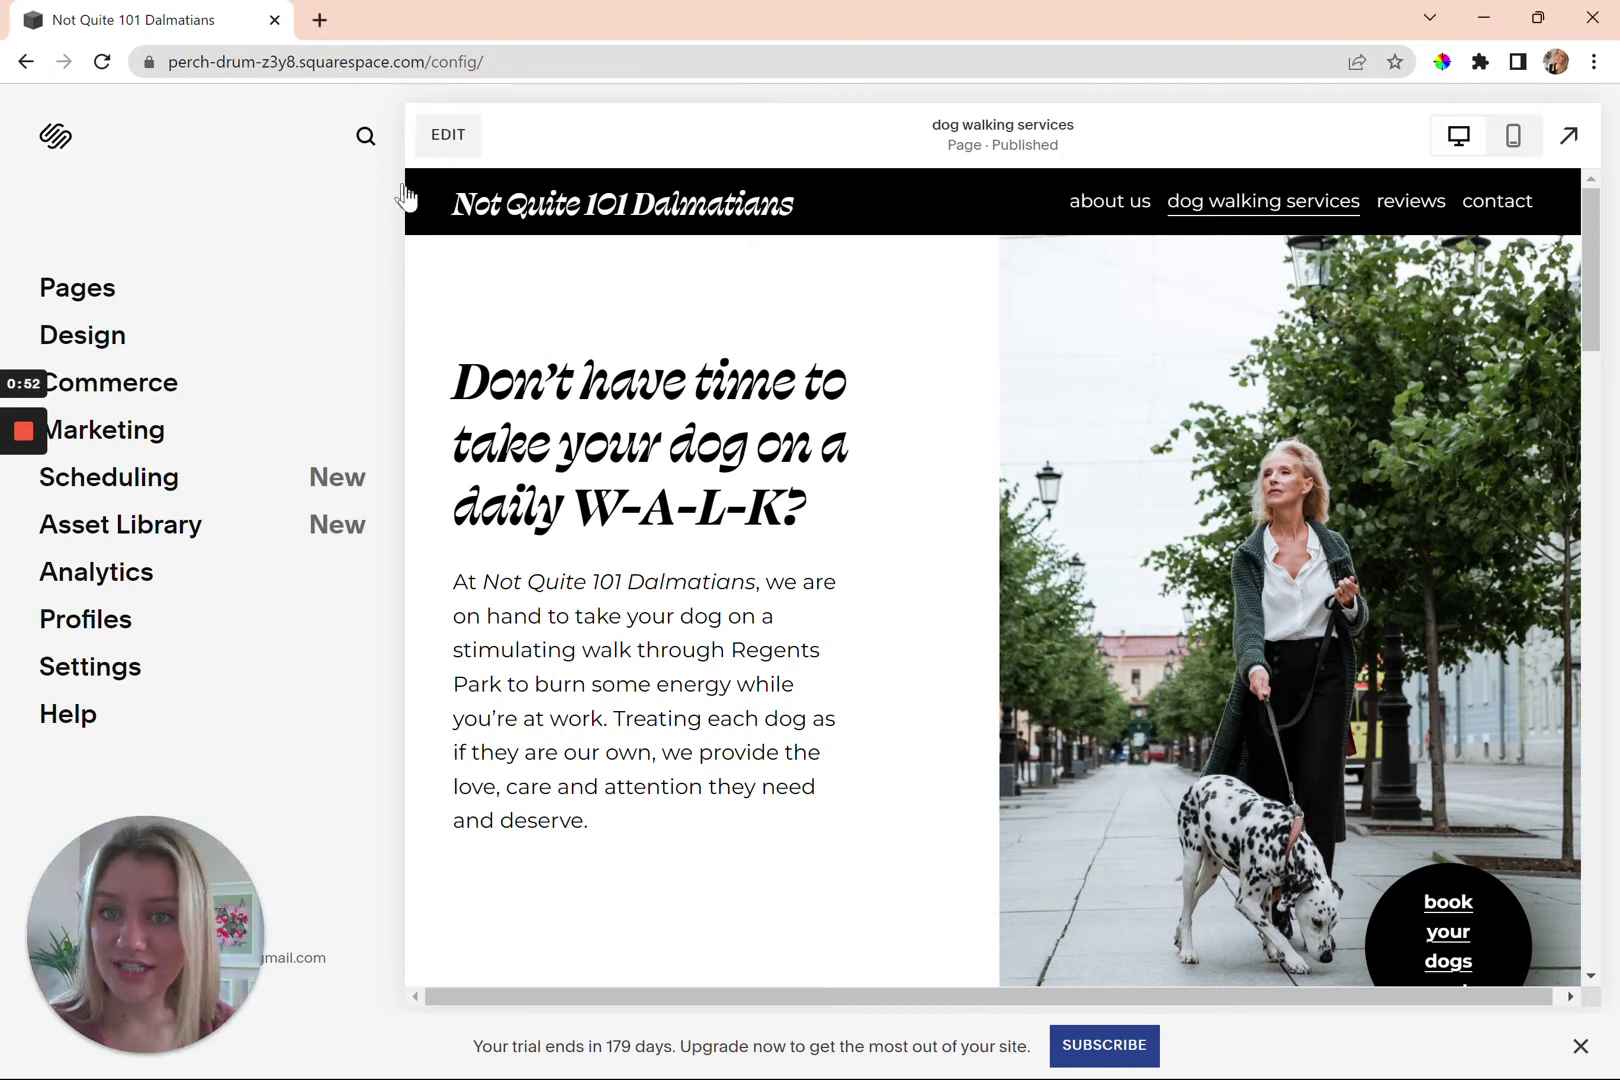
# Open the dog walking services page for editing and open the site header's title and logo settings
pyautogui.click(455, 140)
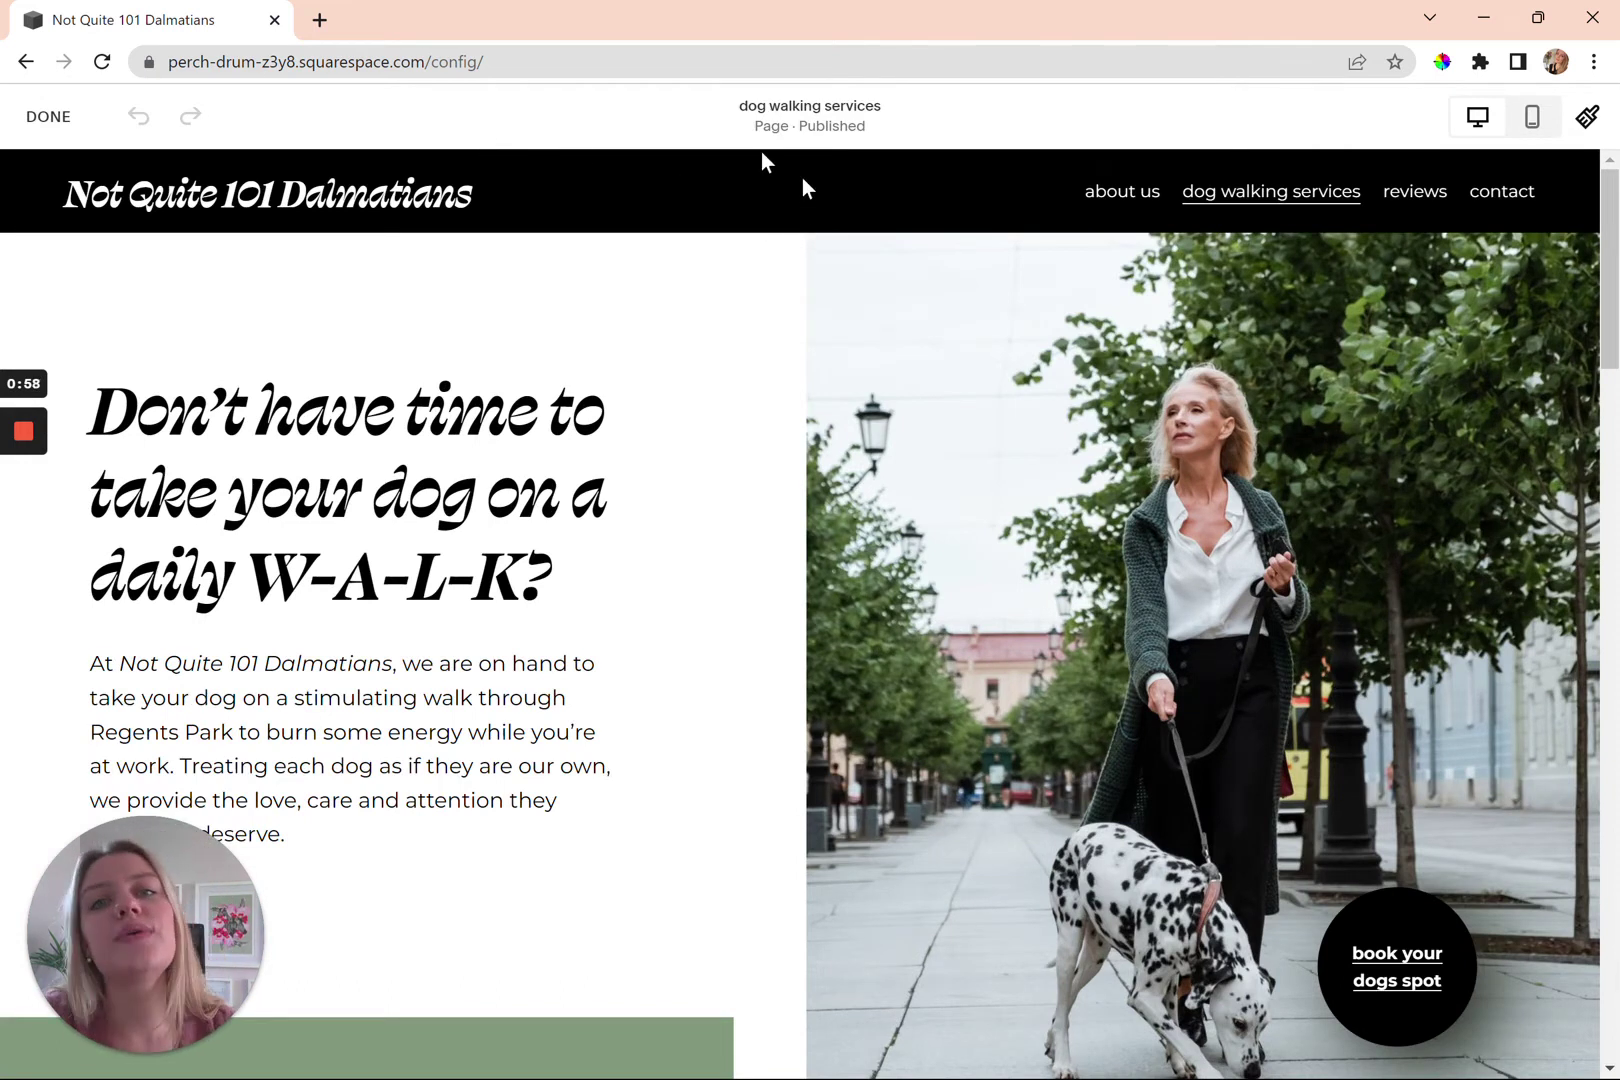
pyautogui.moveTo(762, 197)
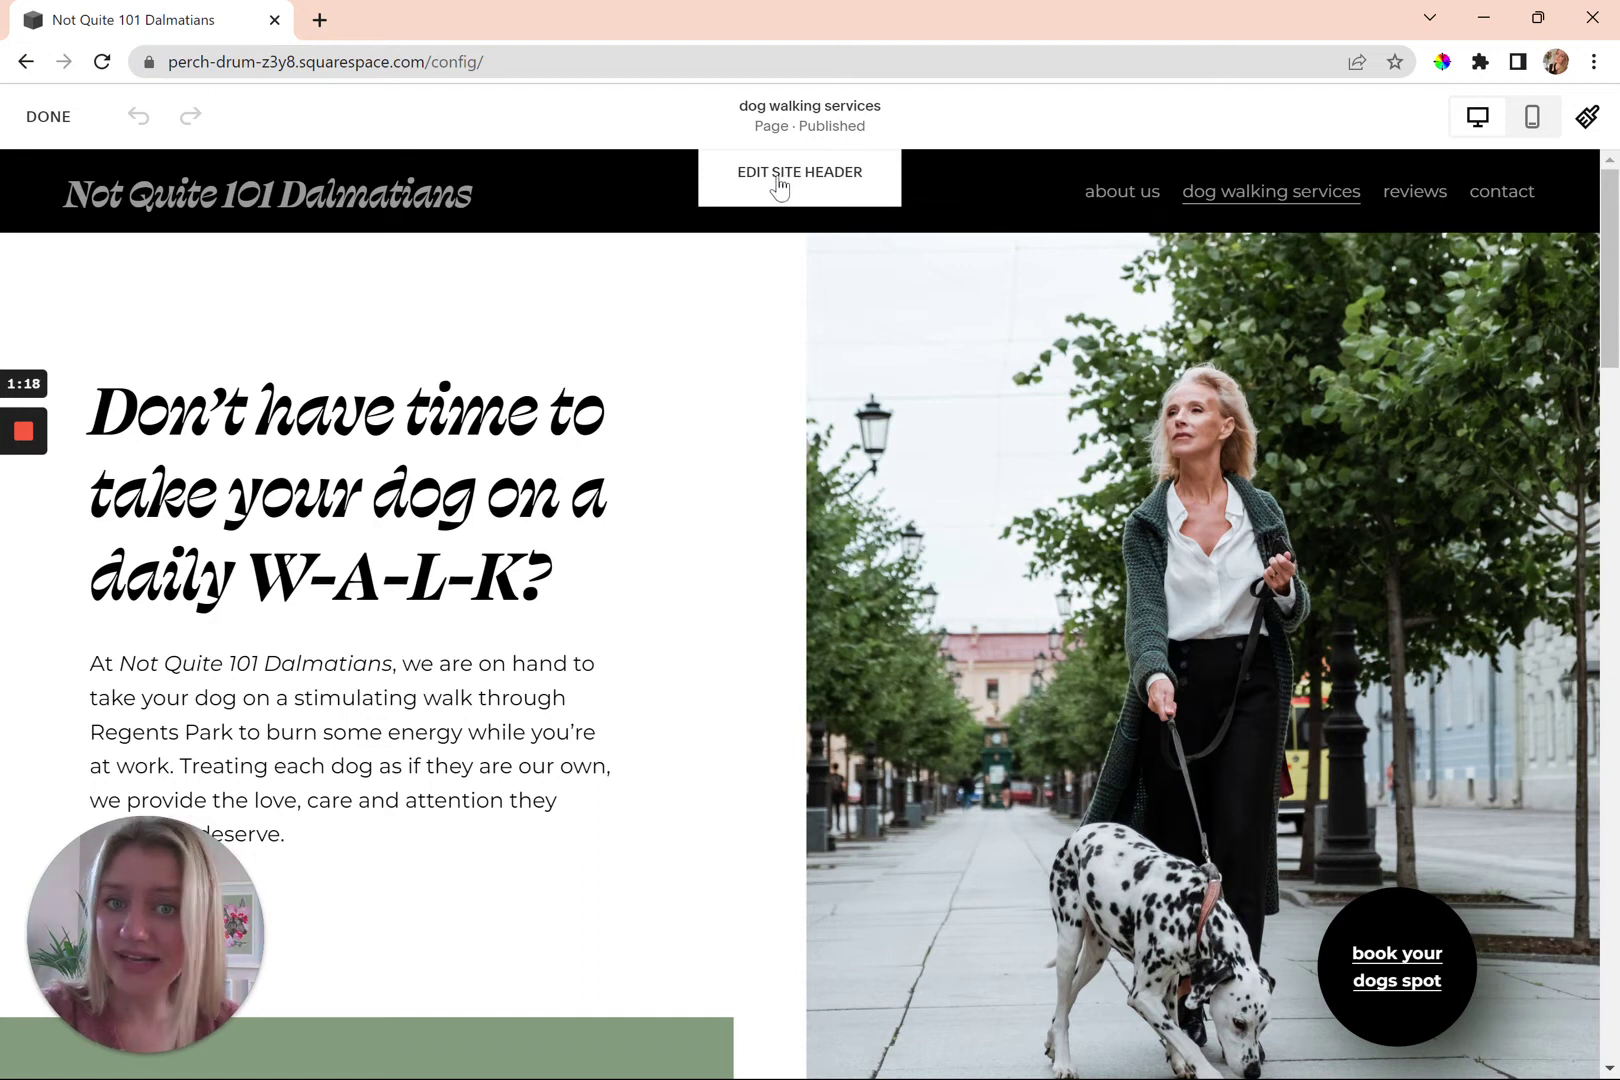
pyautogui.click(777, 178)
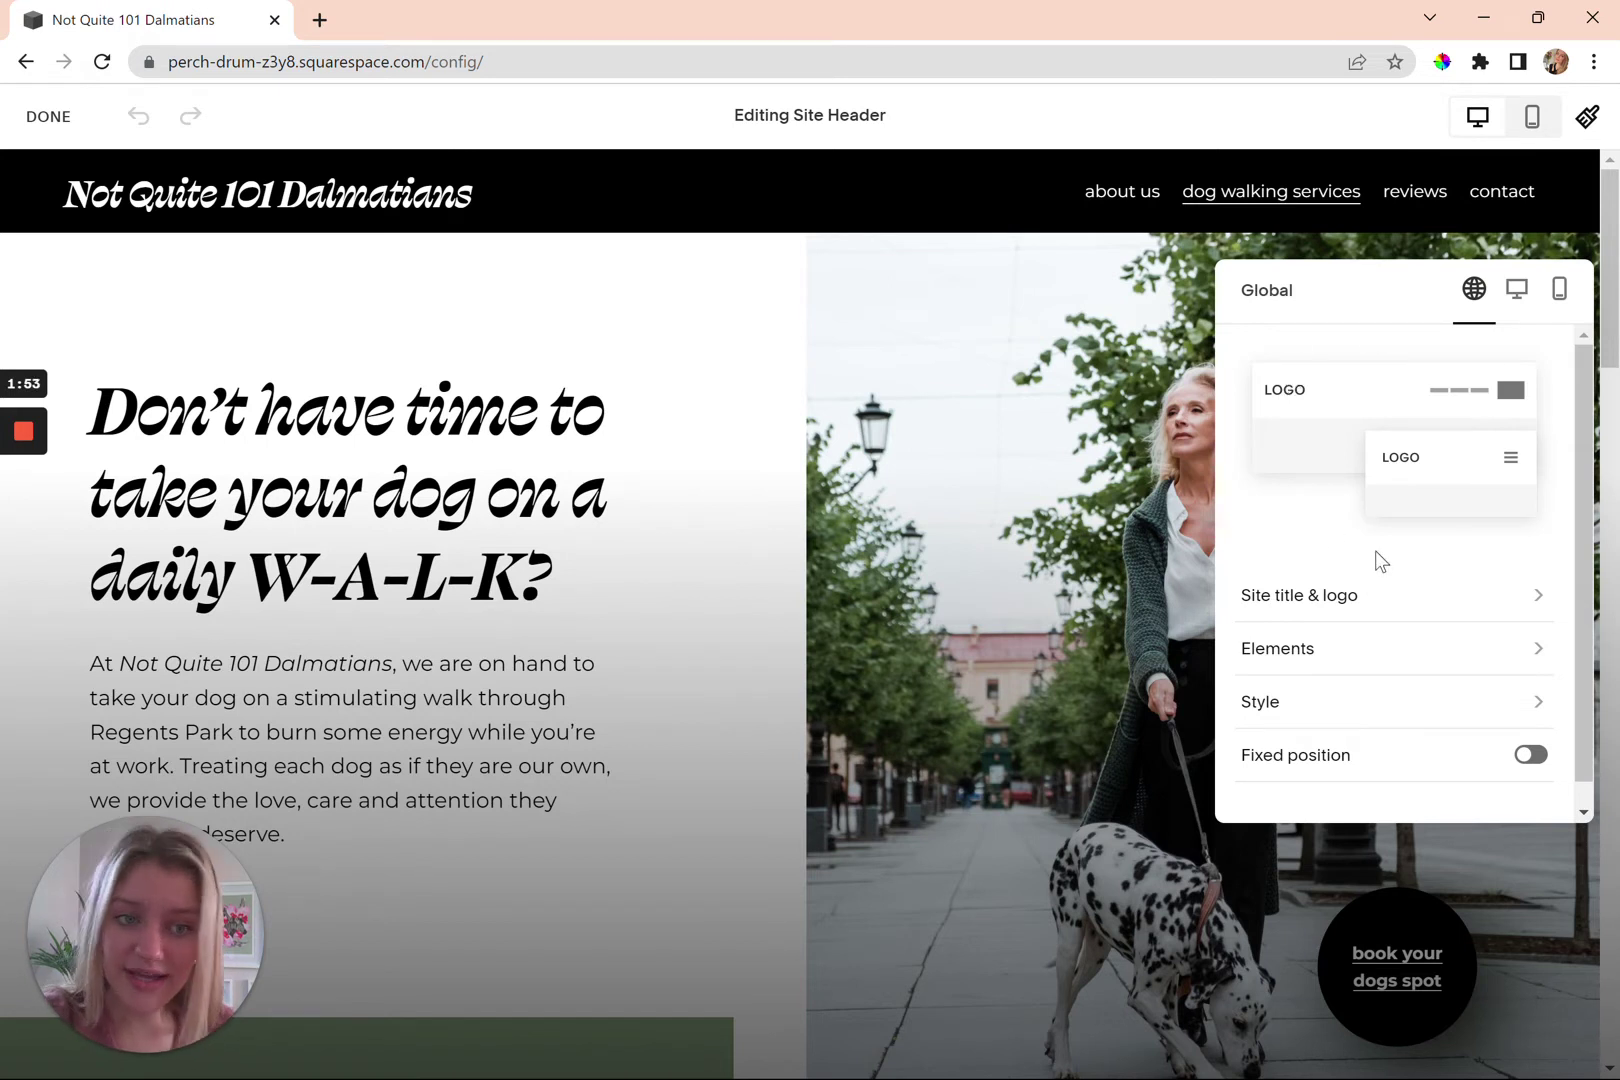
pyautogui.click(1325, 599)
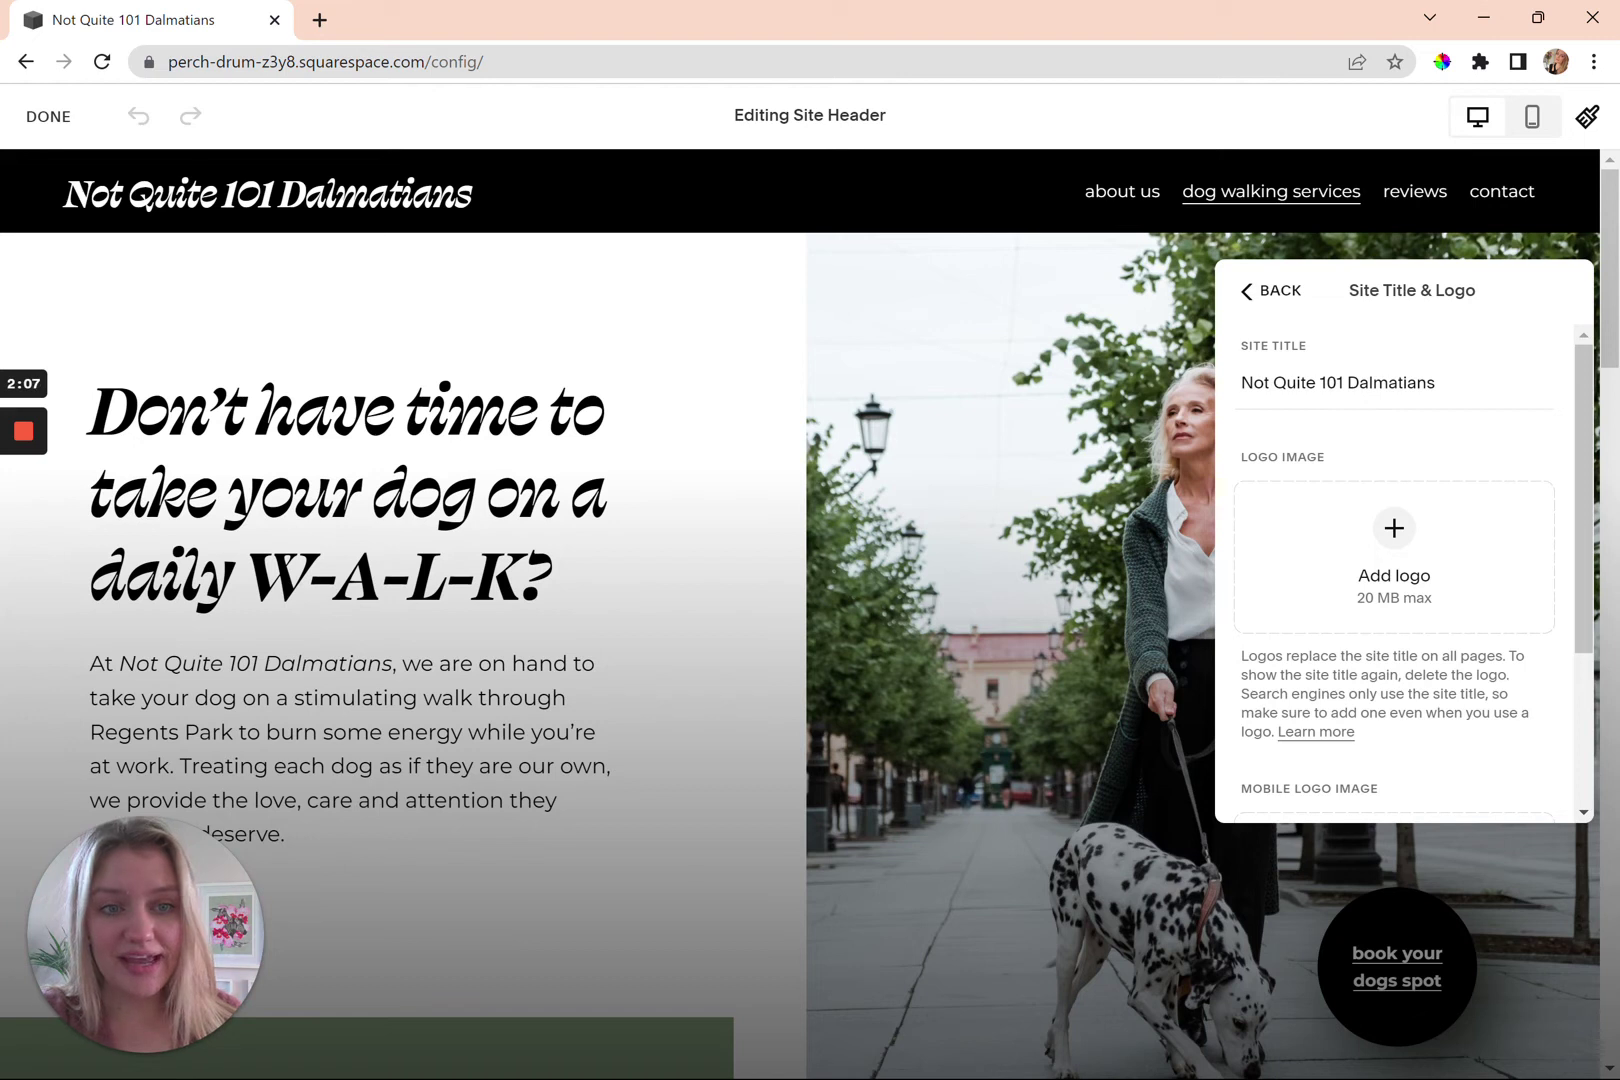
# Copy the existing site title and replace it with a short sample greeting
pyautogui.click(1436, 382)
pyautogui.moveTo(1436, 382); pyautogui.dragTo(1238, 383)
pyautogui.hotkey('ctrl', 'c')
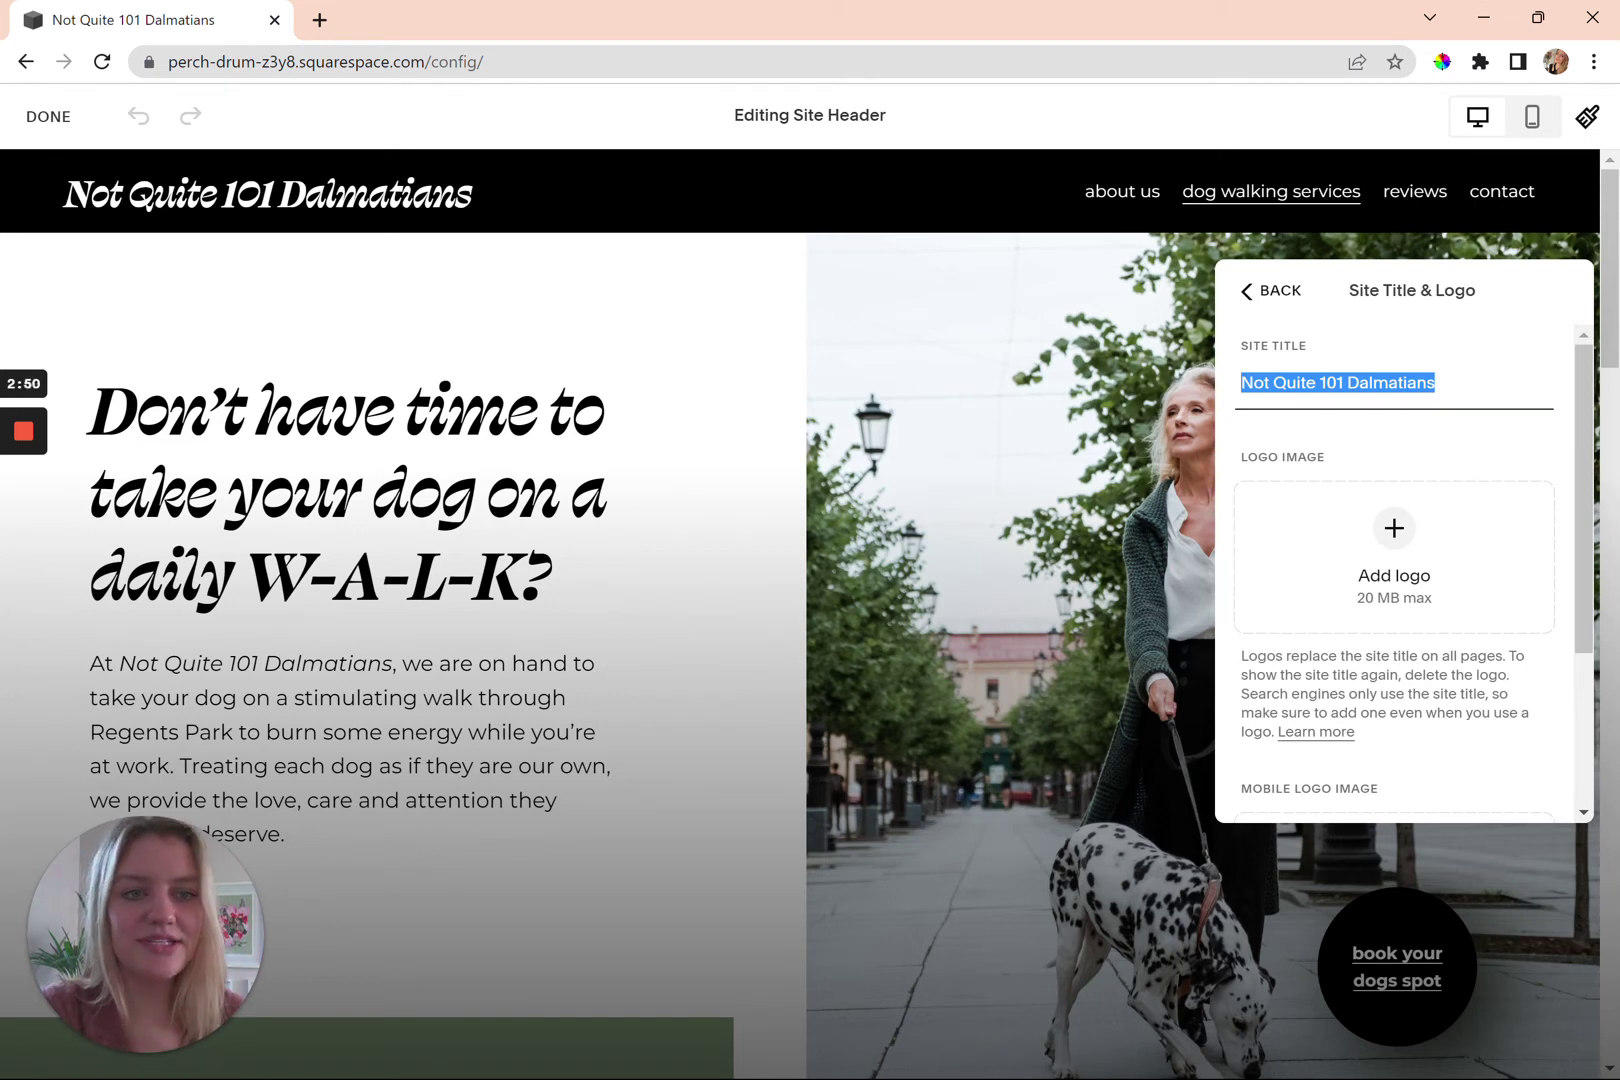
pyautogui.write('Hi Jane')
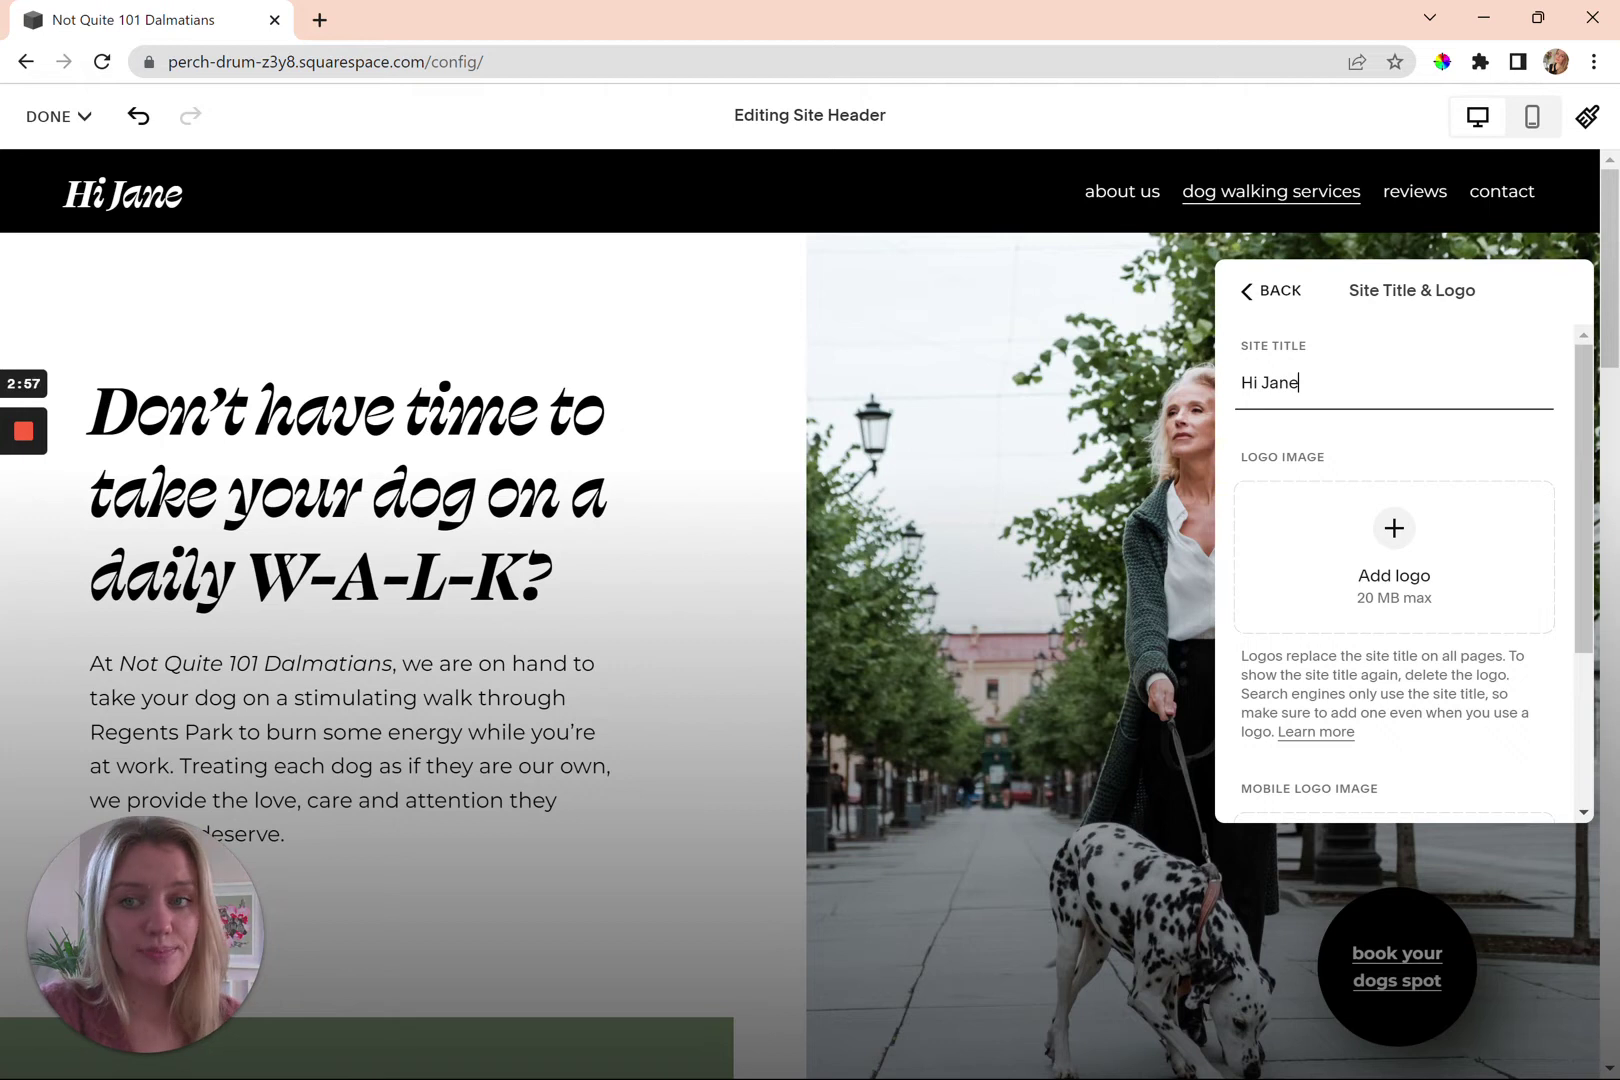
# Open and dismiss the logo image source options, and restore the site title to "Not Quite 101 Dalmatians"
pyautogui.click(1388, 553)
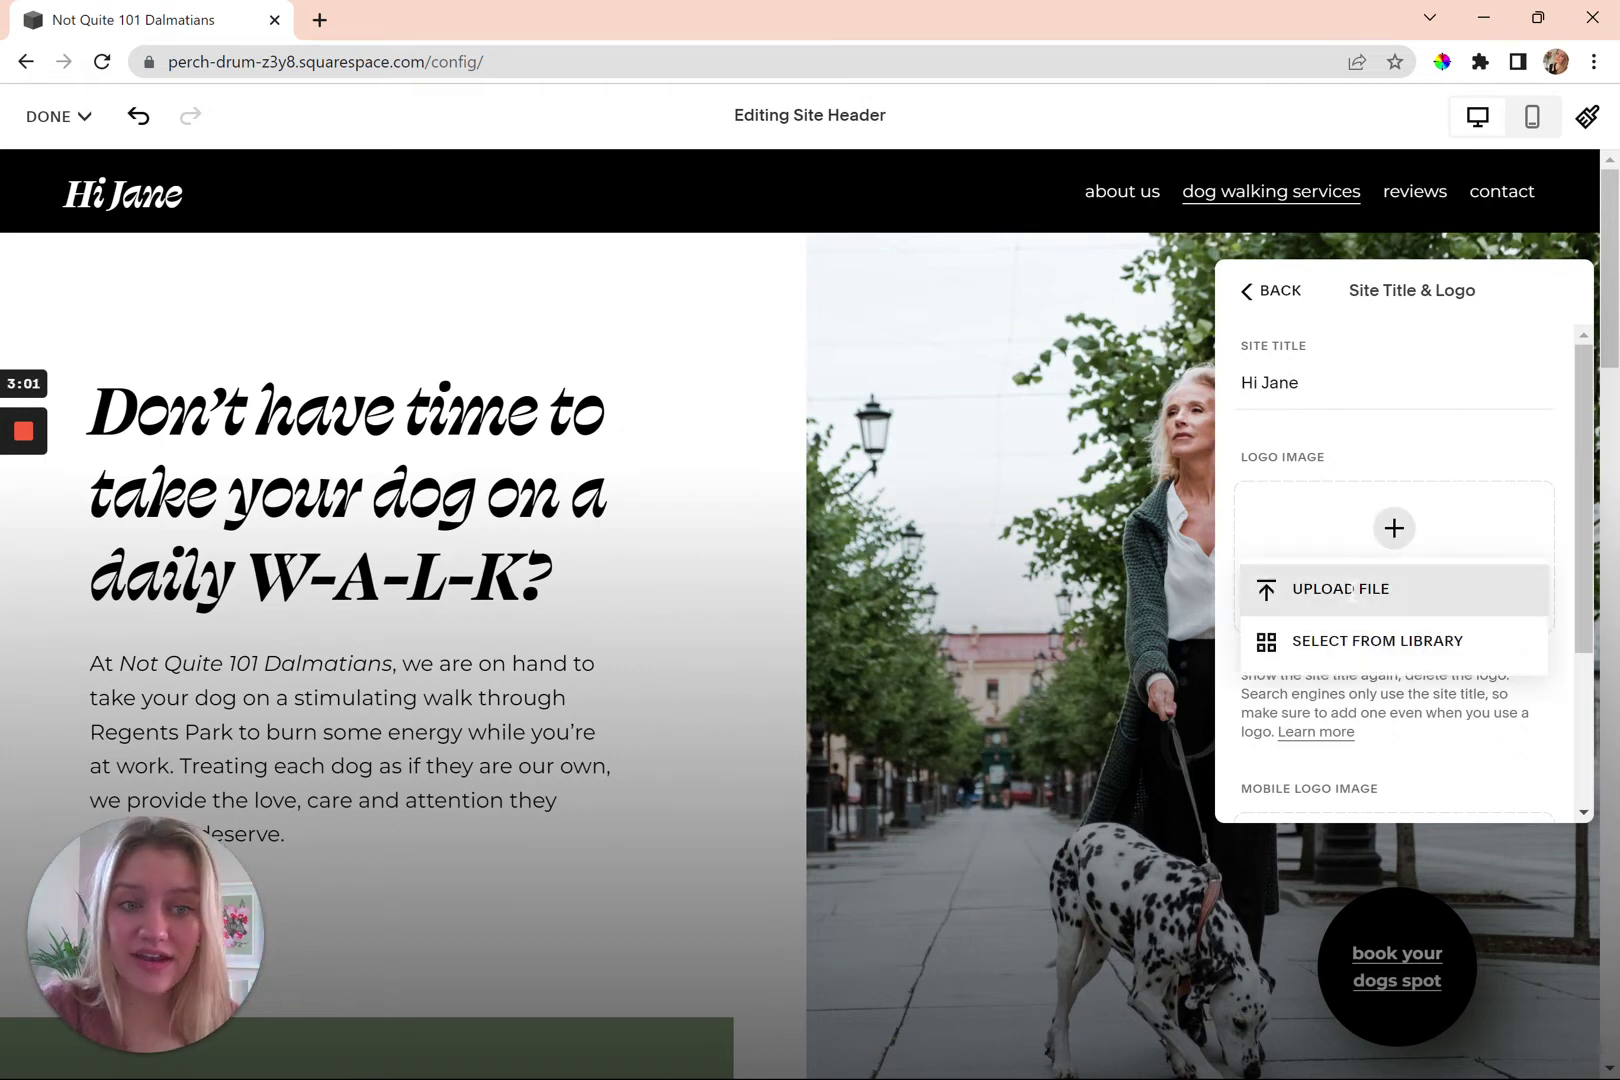
pyautogui.click(1355, 428)
pyautogui.moveTo(1299, 383); pyautogui.dragTo(1245, 383)
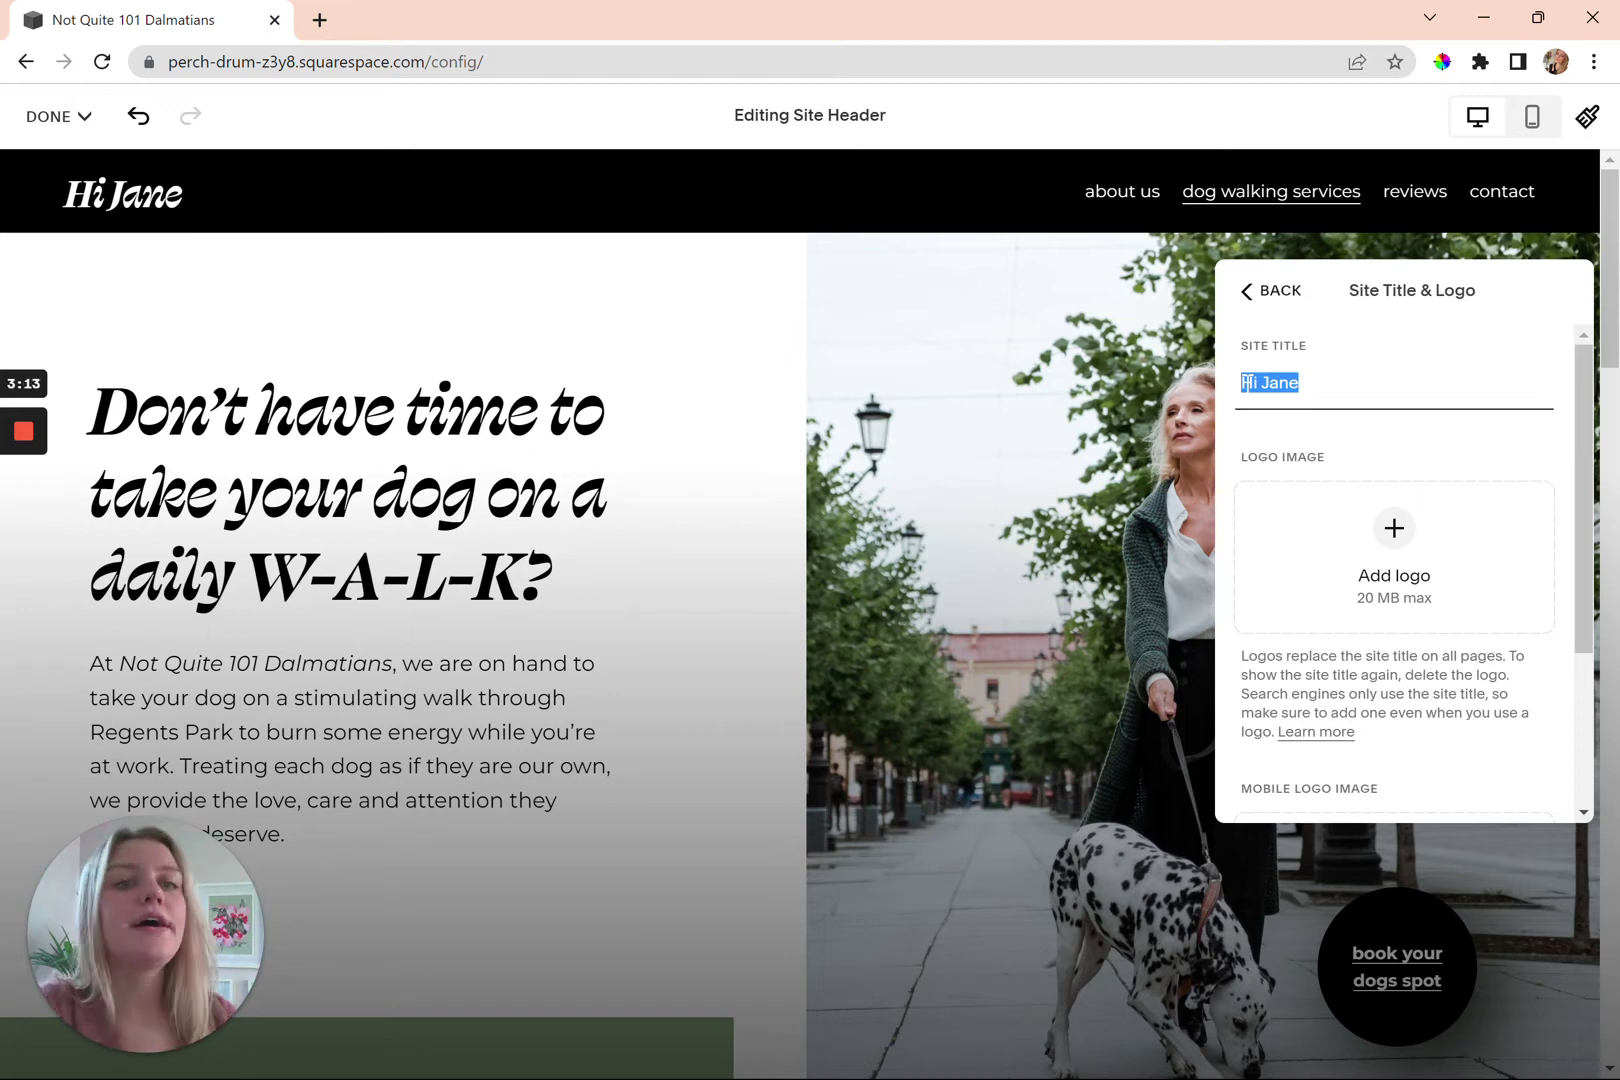
pyautogui.hotkey('ctrl', 'v')
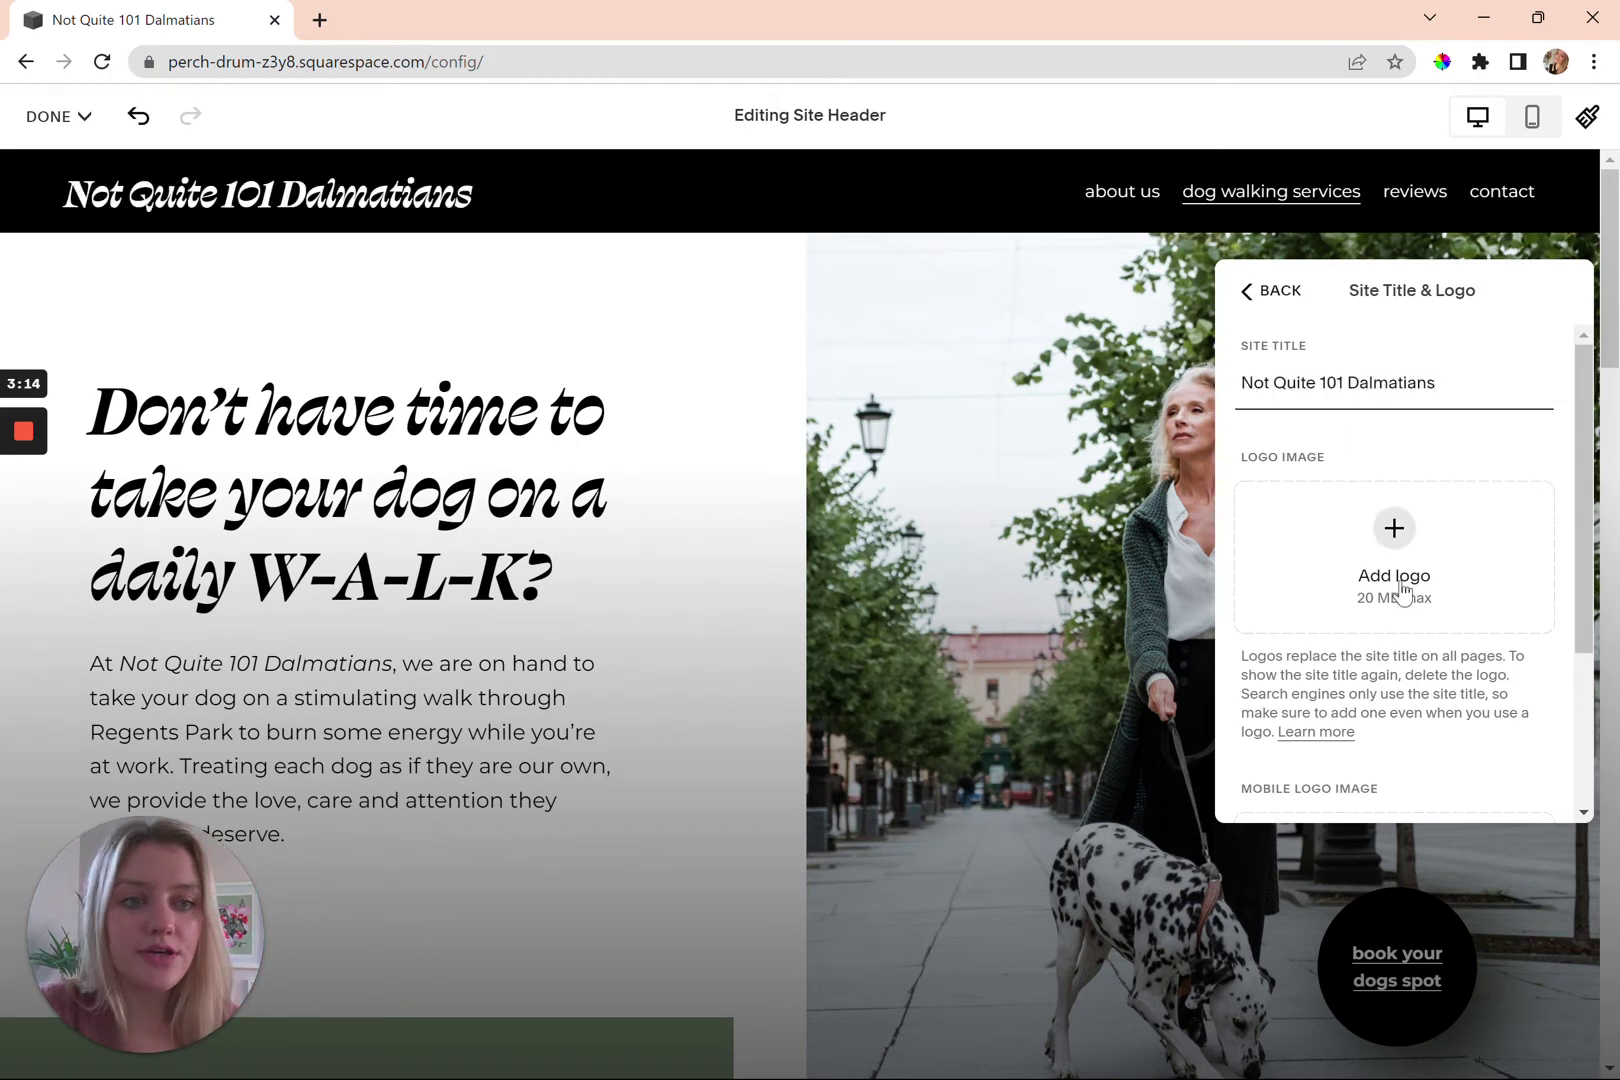
# Examine the logo and mobile logo image options, and return to the global header settings
pyautogui.scroll(-1, 1424, 570)
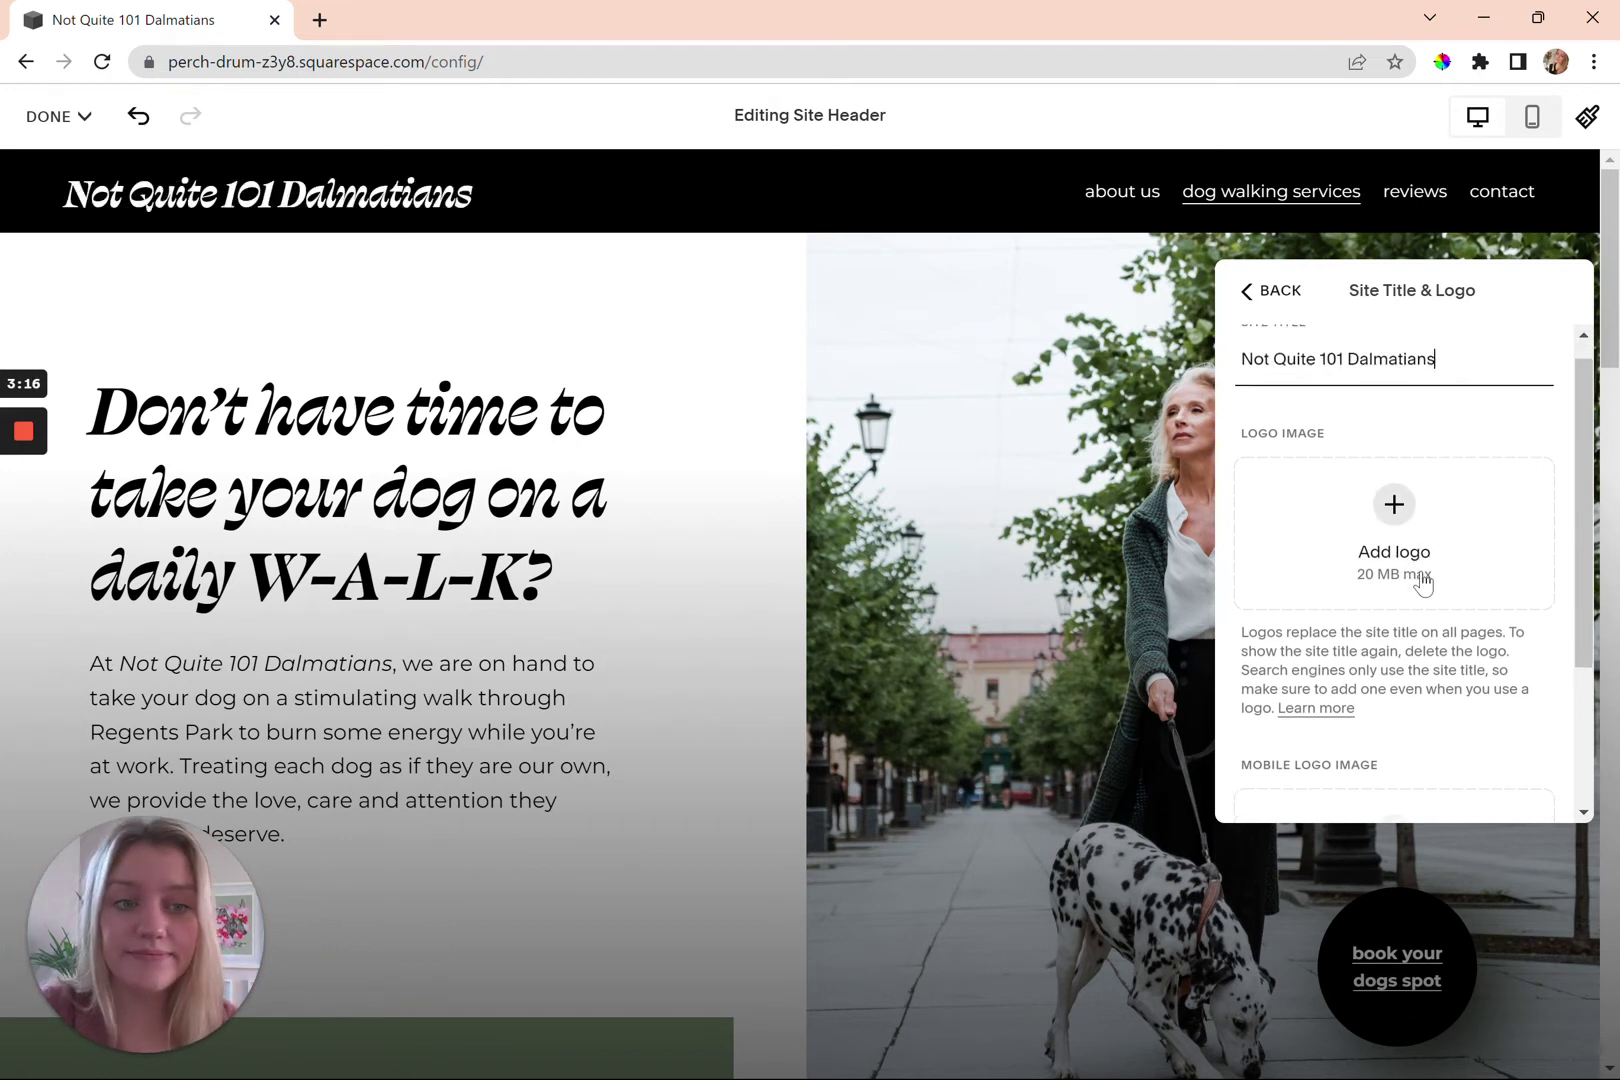
pyautogui.scroll(-2, 1422, 581)
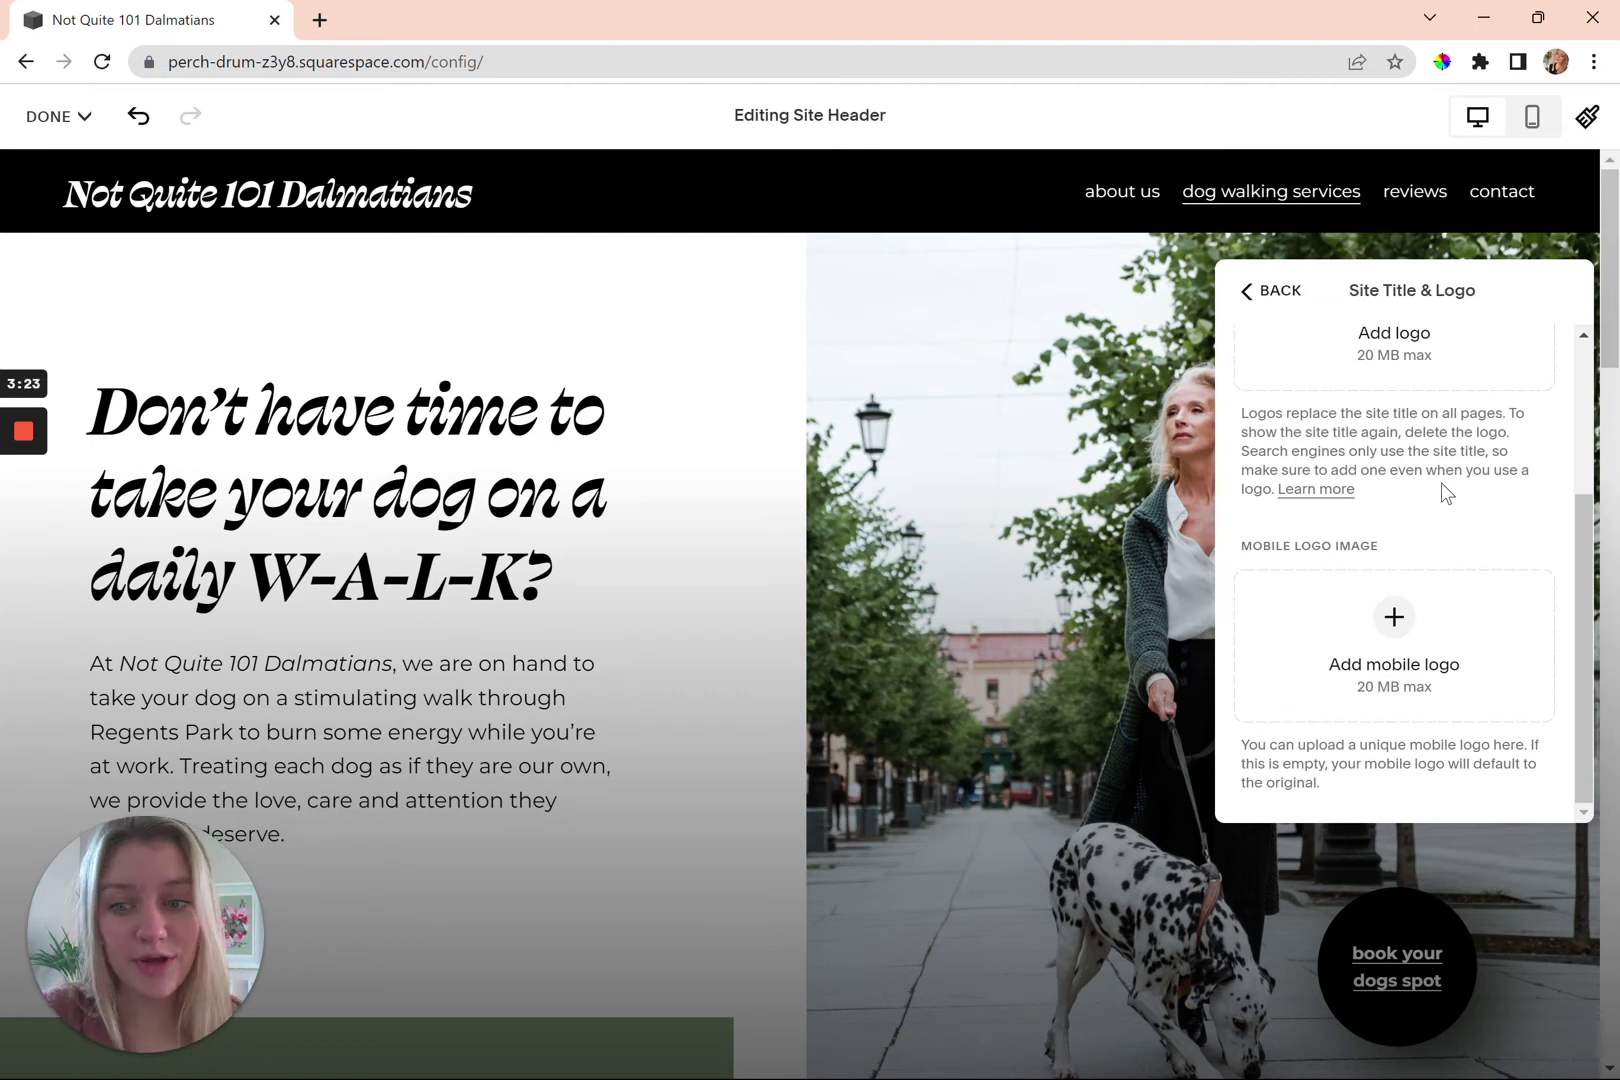
pyautogui.scroll(2, 1445, 510)
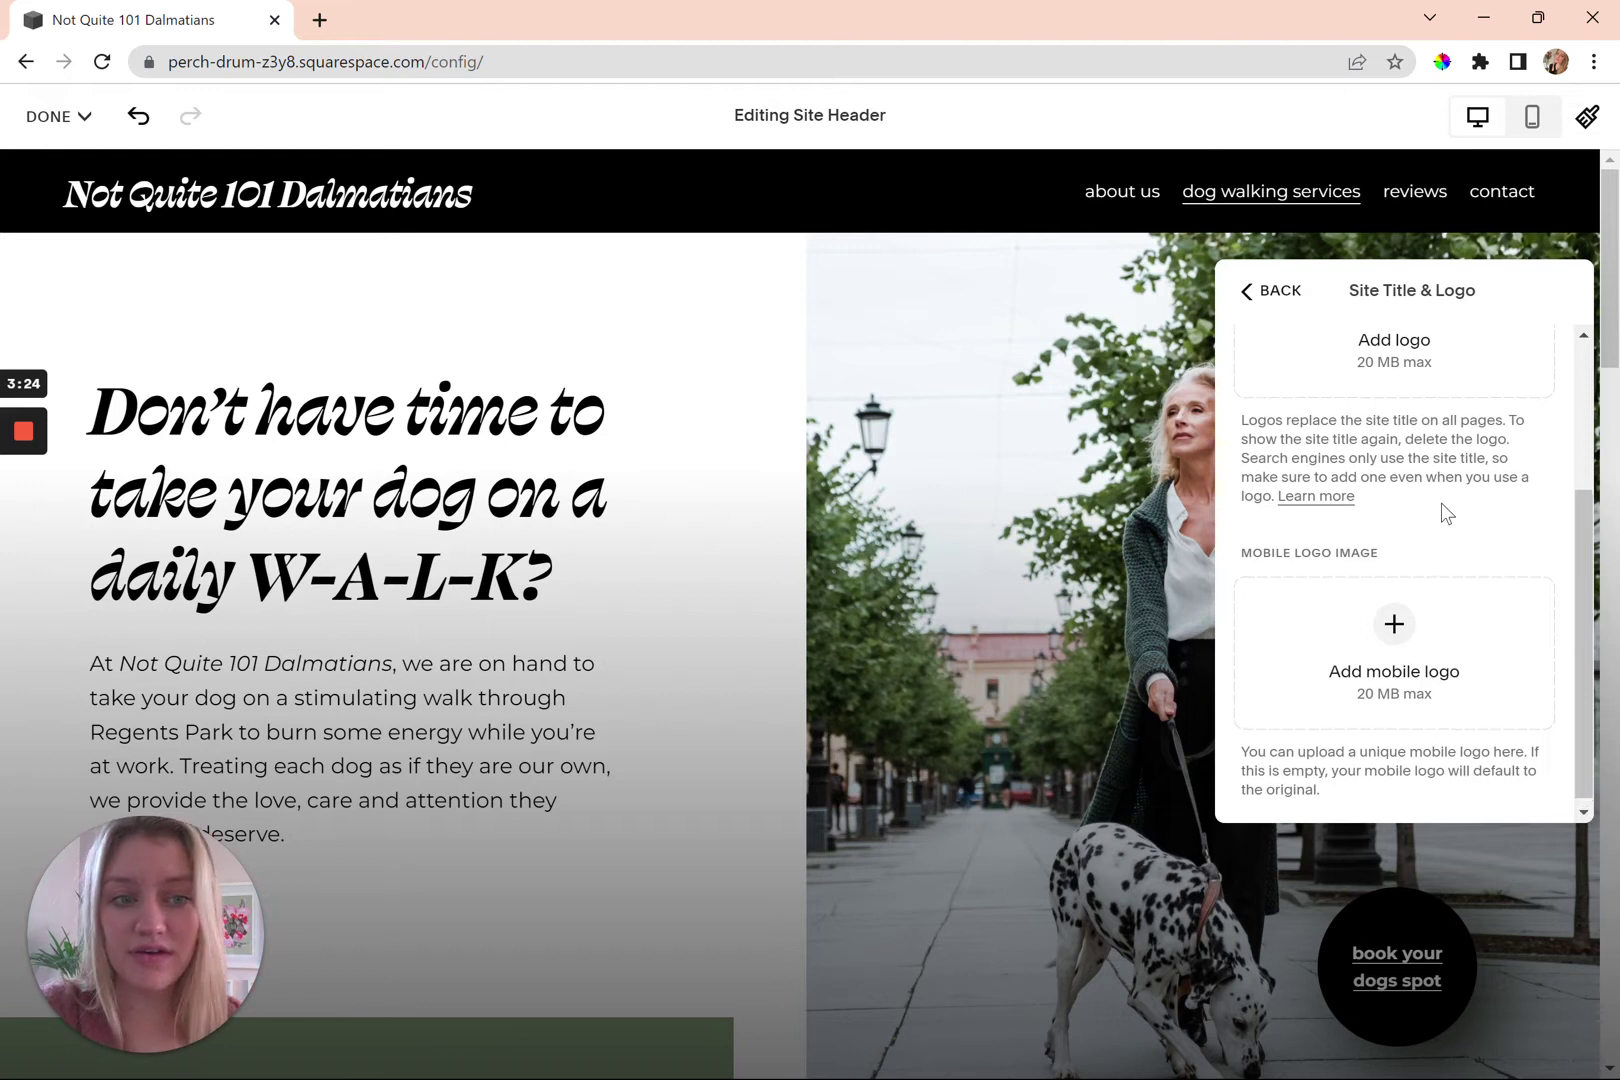
pyautogui.scroll(1, 1445, 575)
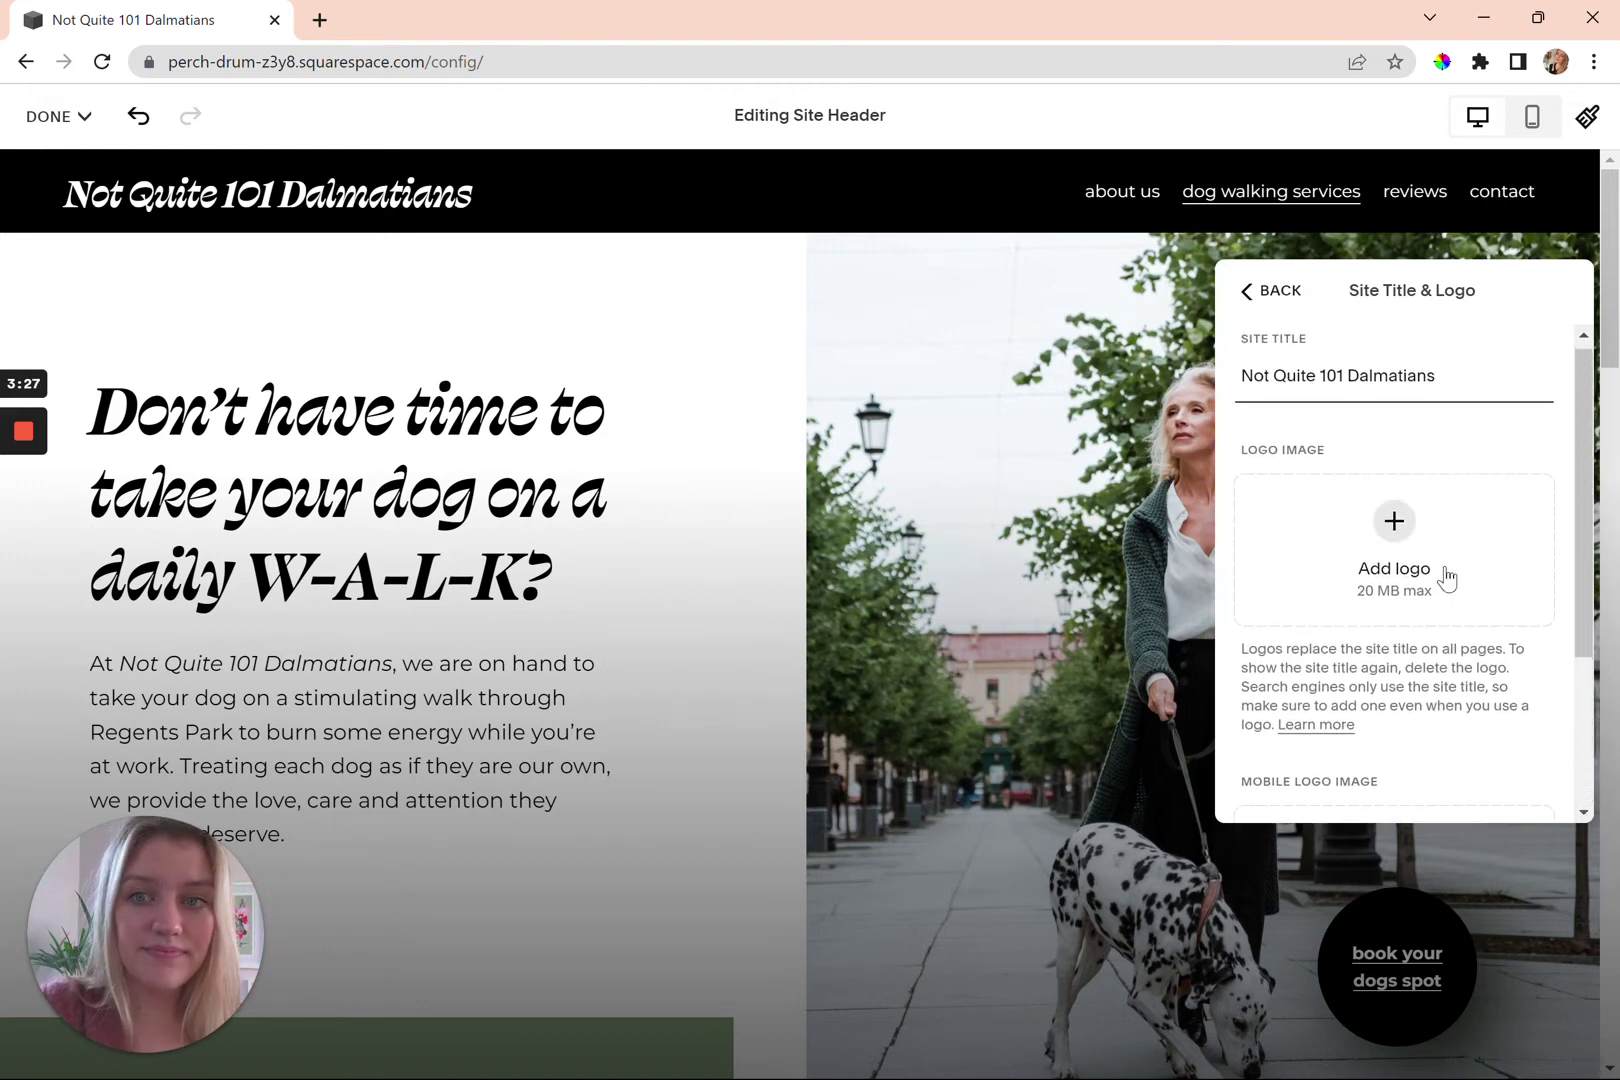
pyautogui.click(1280, 292)
pyautogui.scroll(-1, 1370, 535)
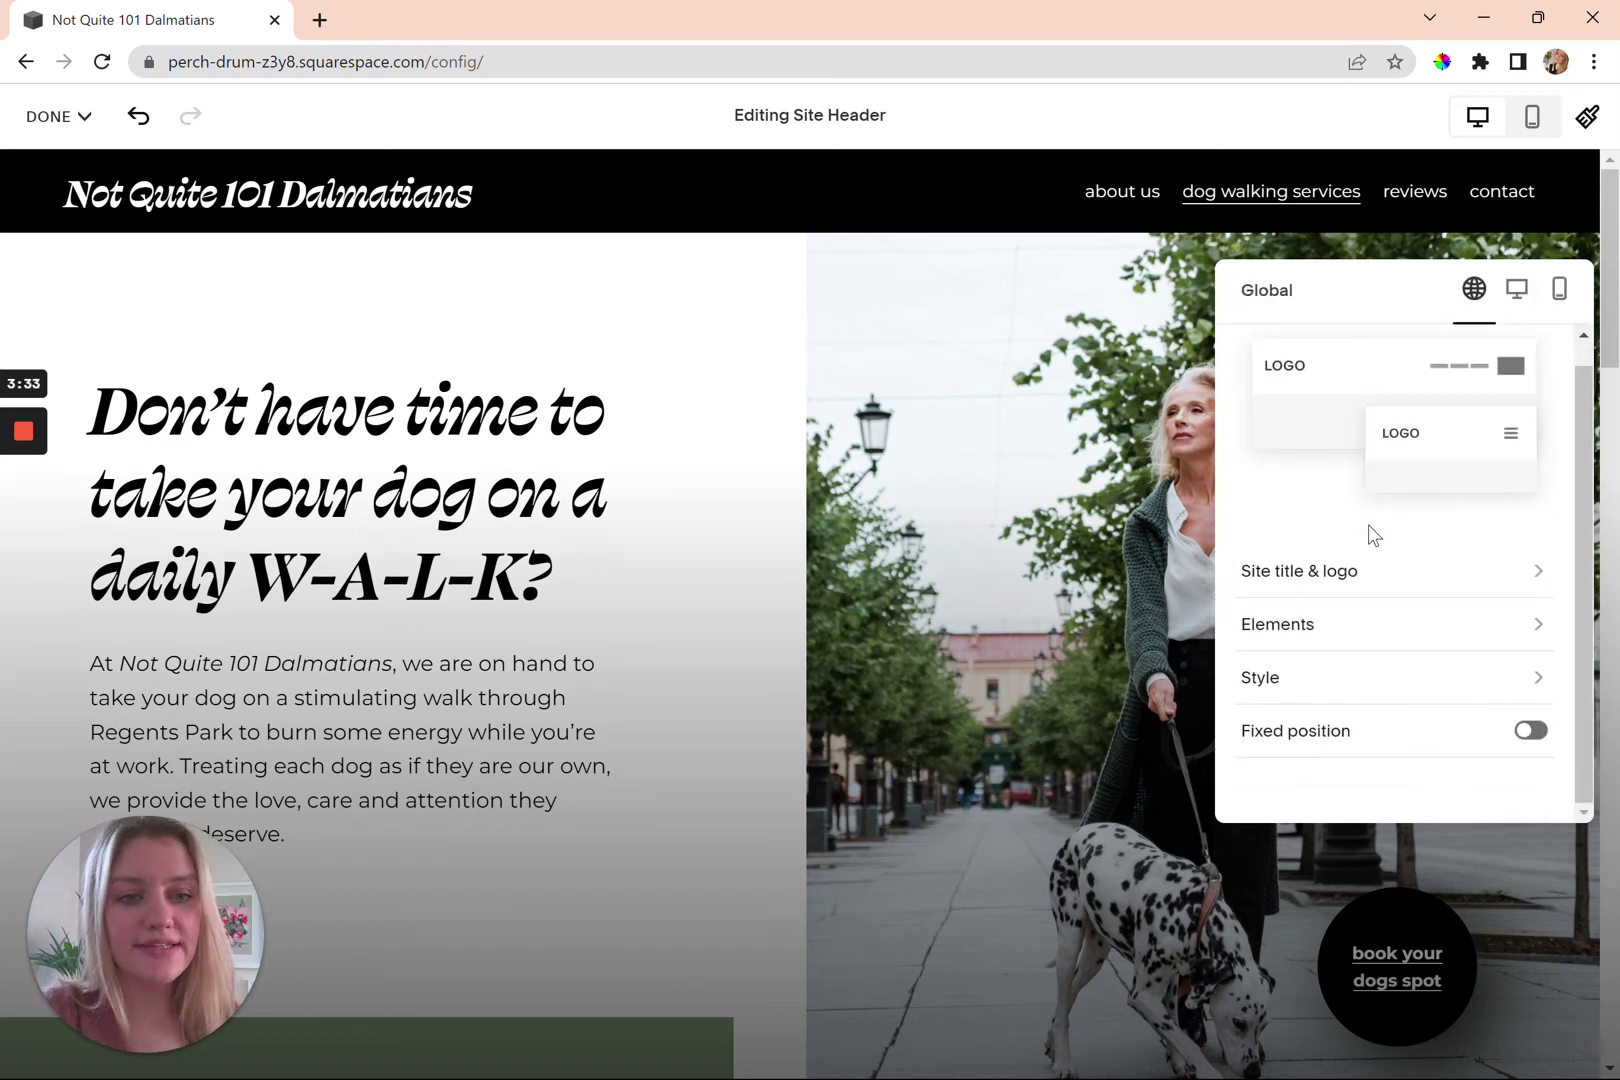
pyautogui.scroll(1, 1372, 535)
pyautogui.scroll(-1, 1372, 535)
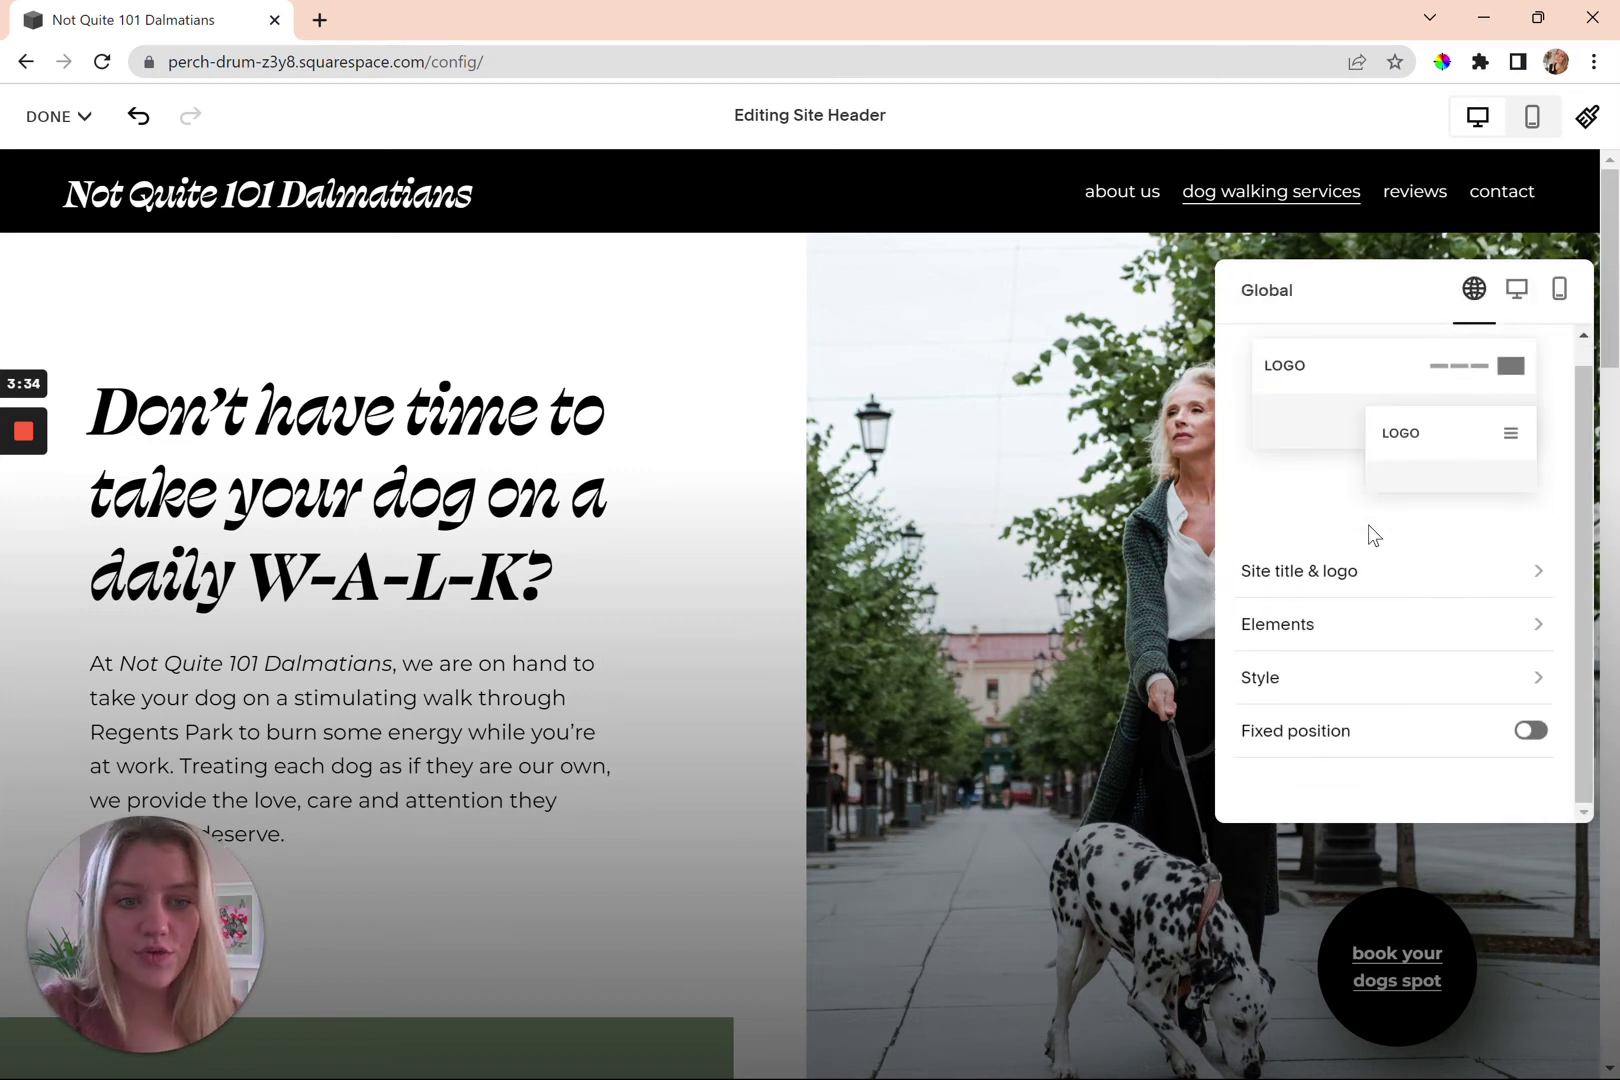
pyautogui.scroll(1, 1372, 535)
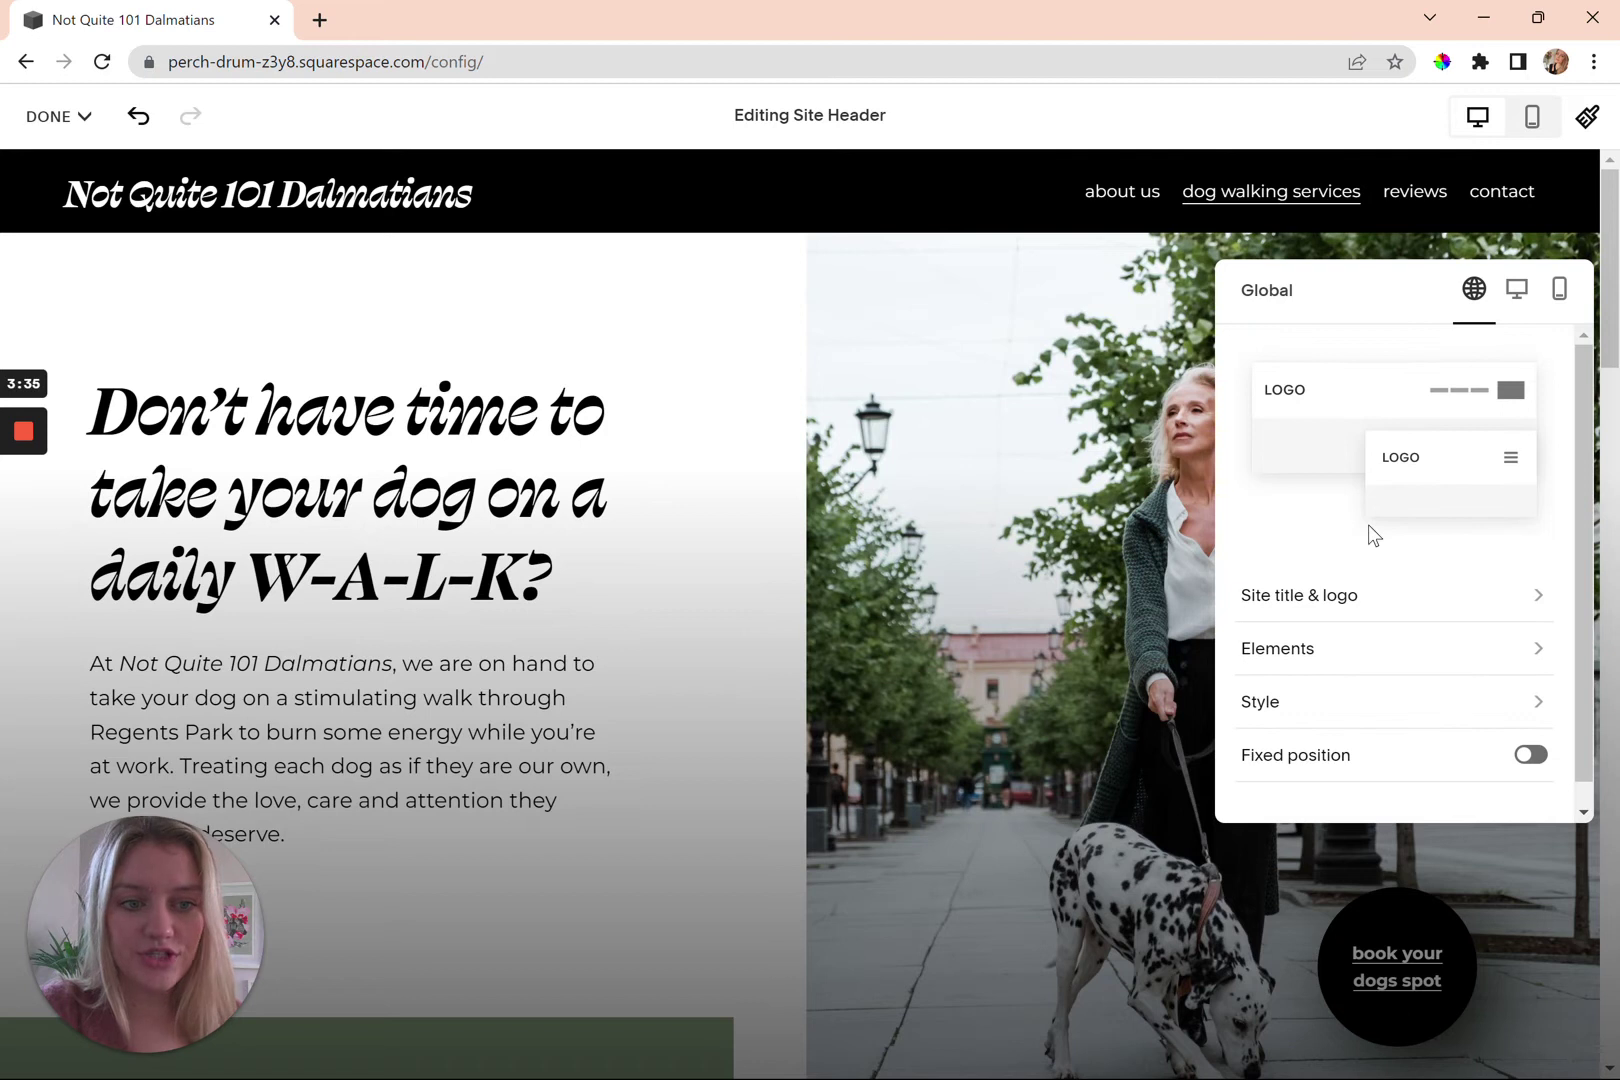
# Examine the desktop header's width, vertical padding, element spacing and link spacing settings
pyautogui.click(1517, 295)
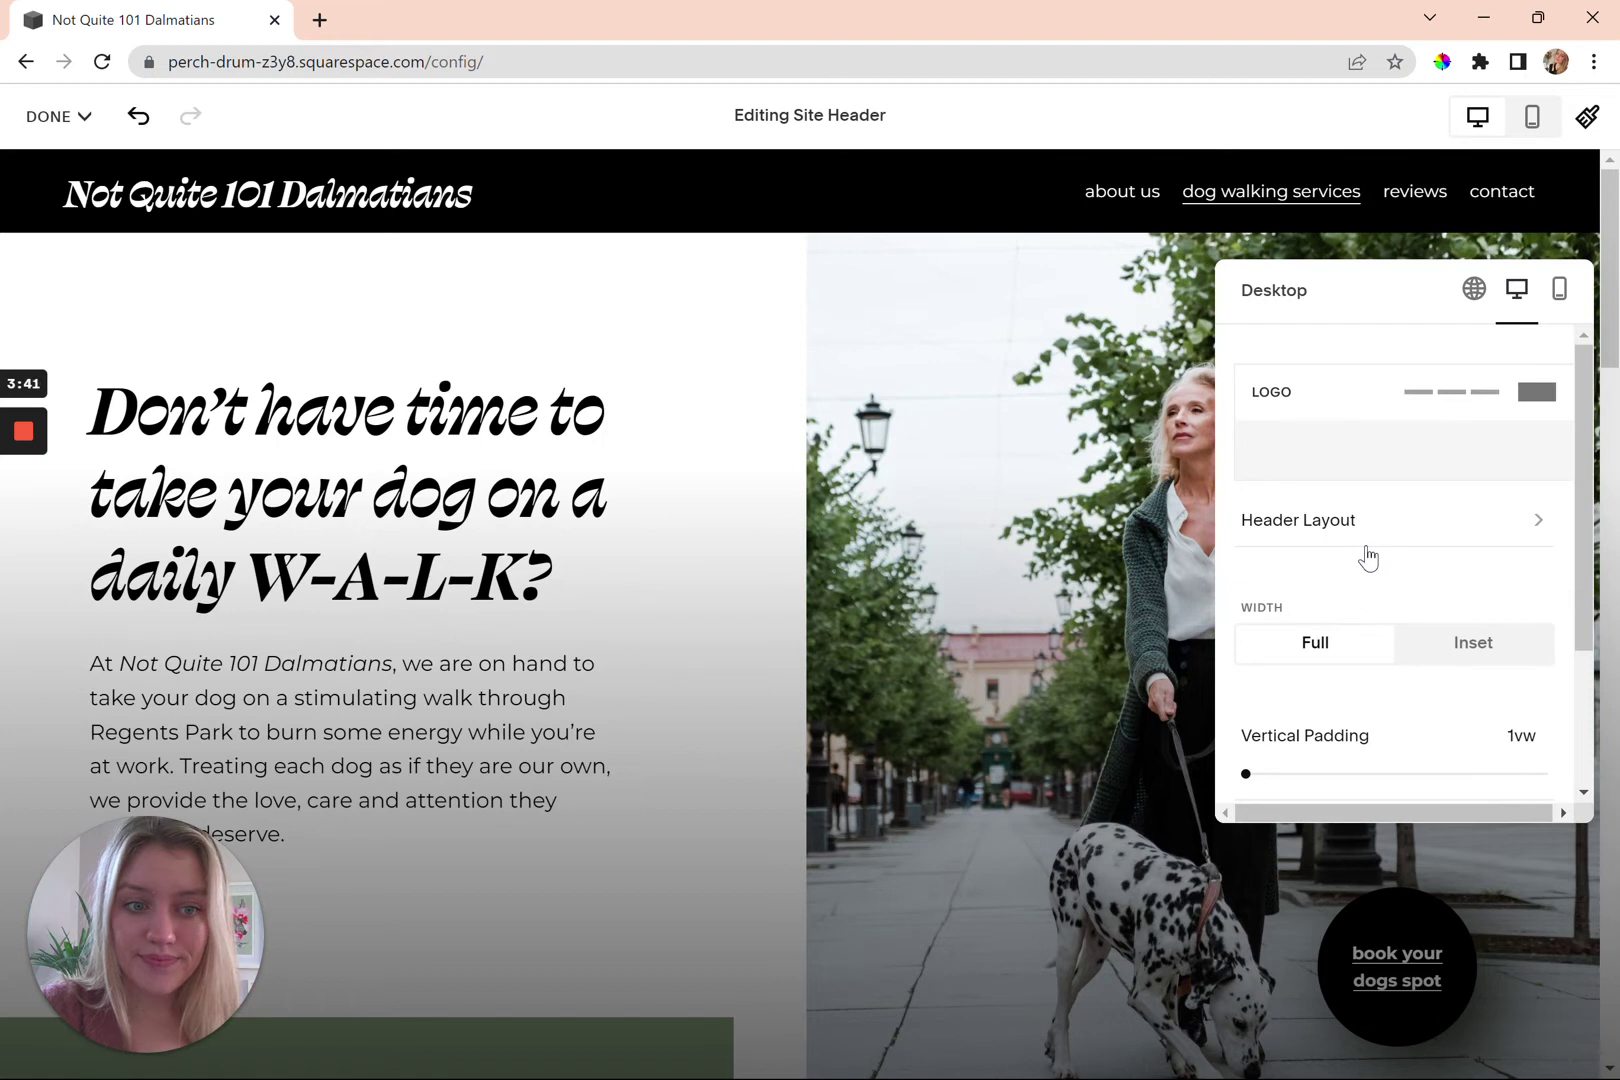
pyautogui.scroll(-3, 1366, 607)
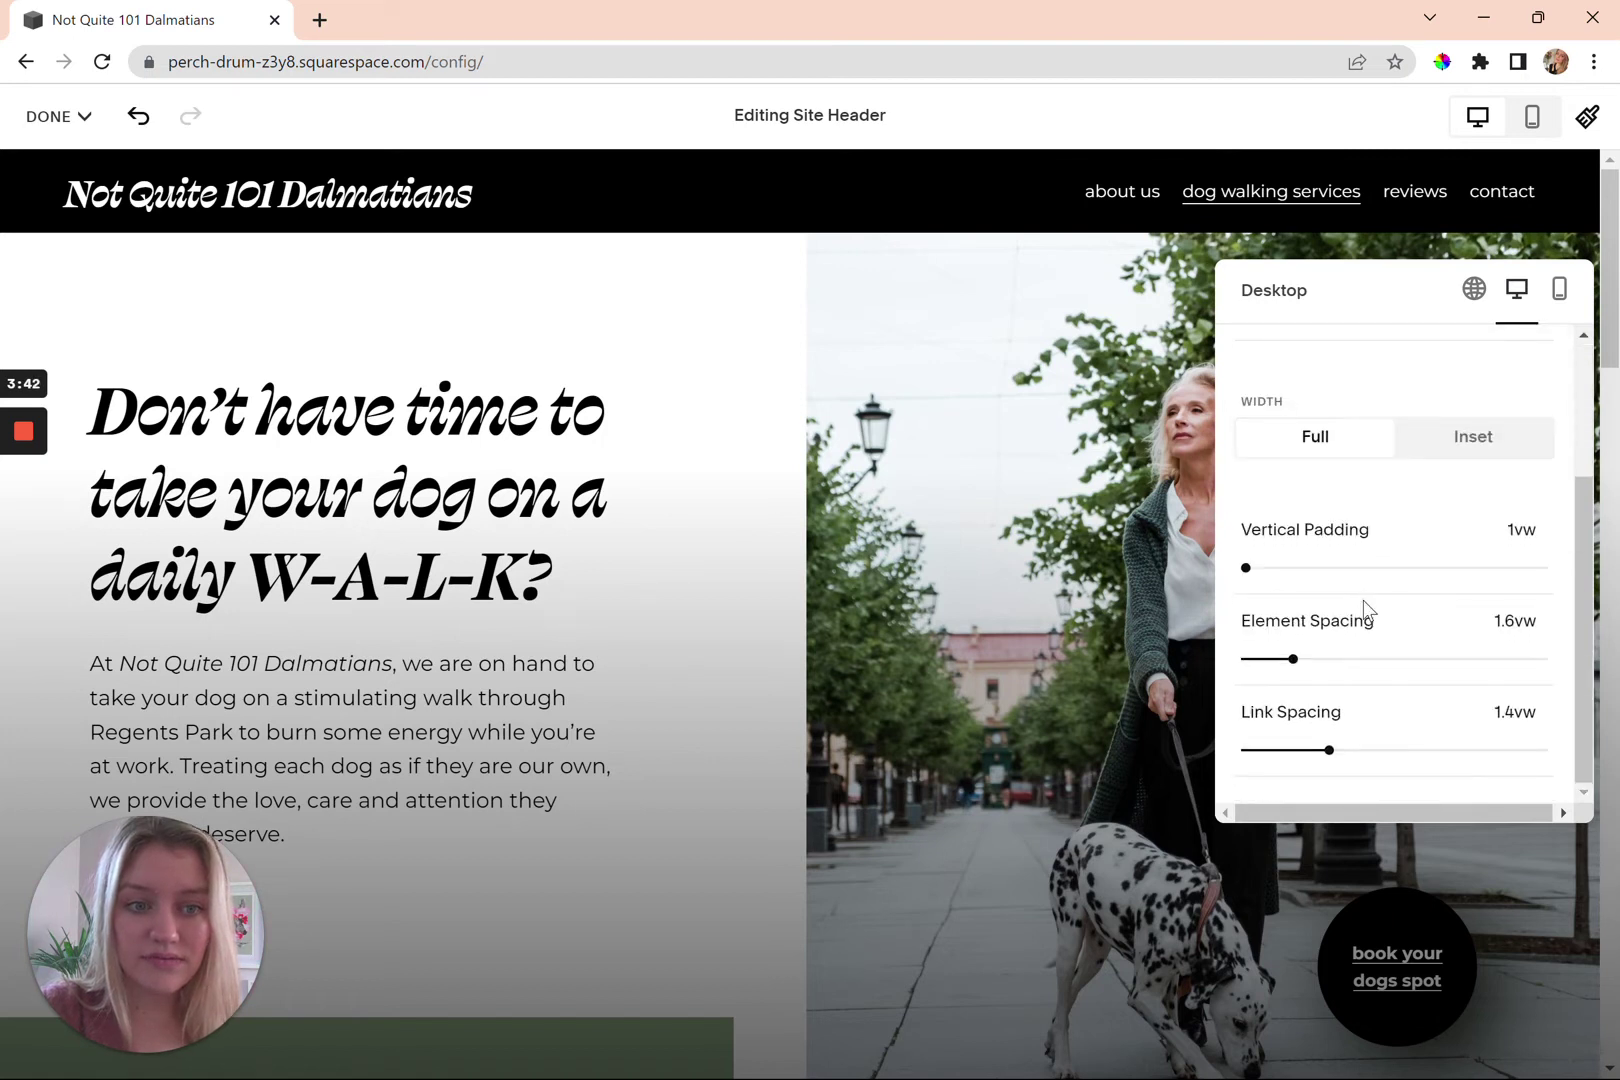
pyautogui.scroll(1, 1366, 607)
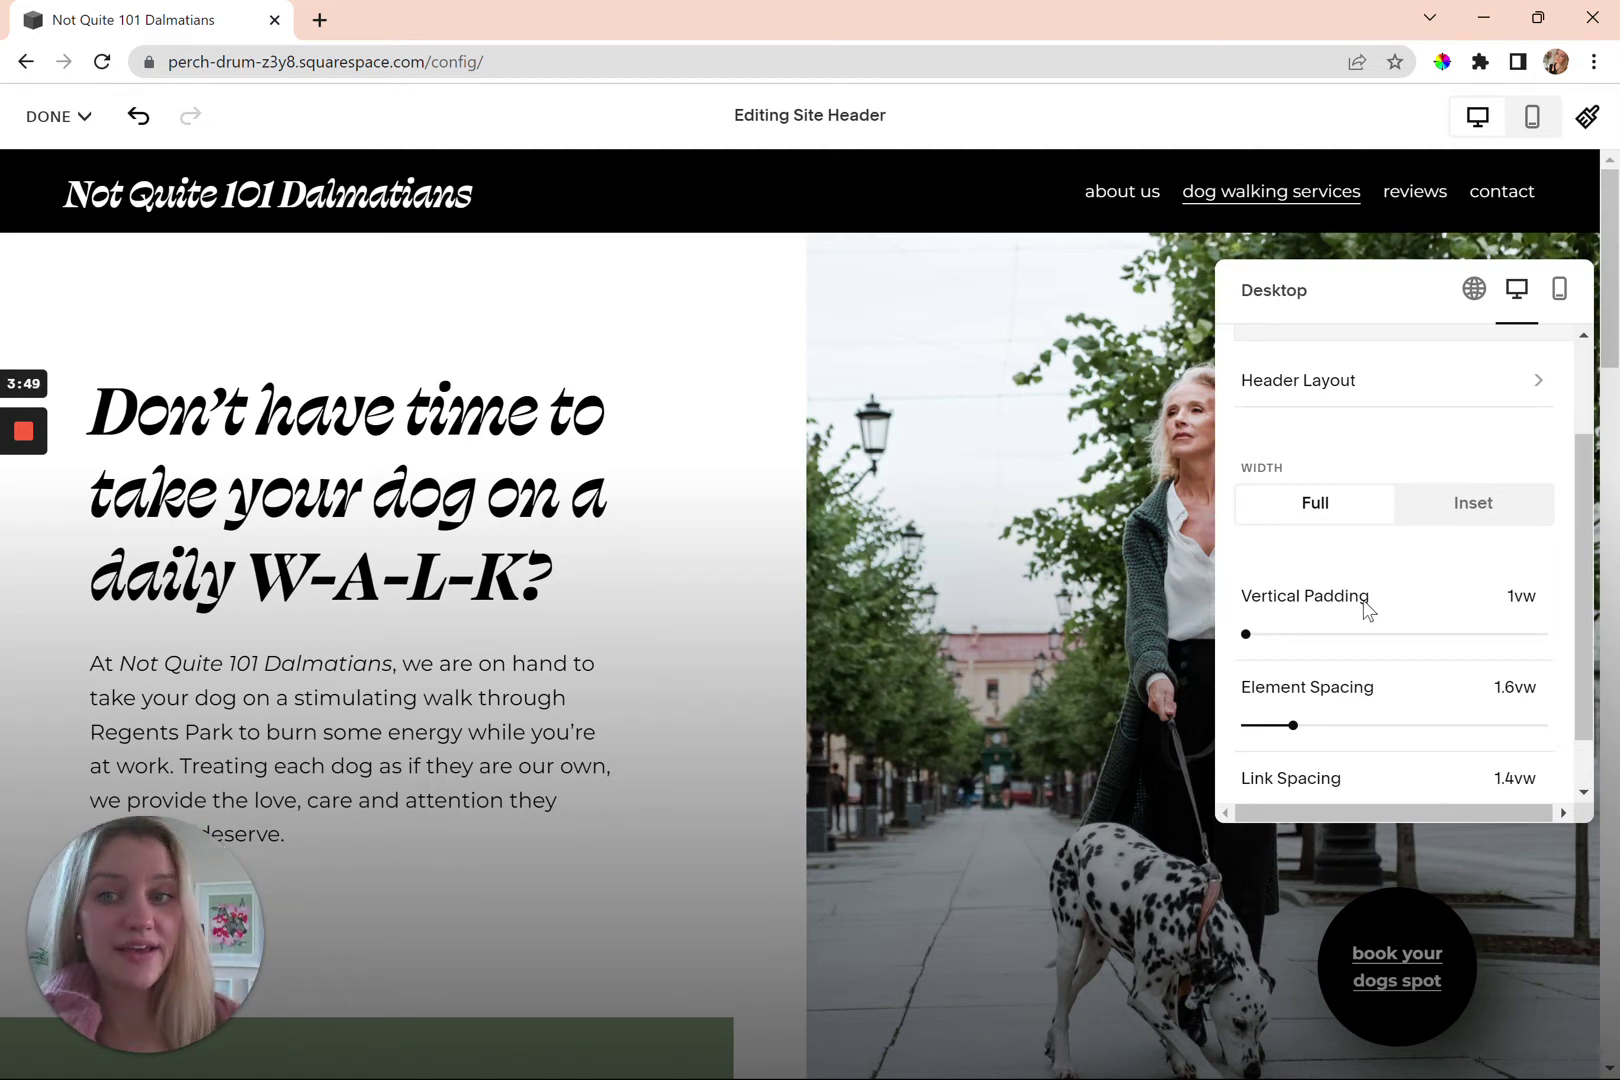
pyautogui.click(1245, 634)
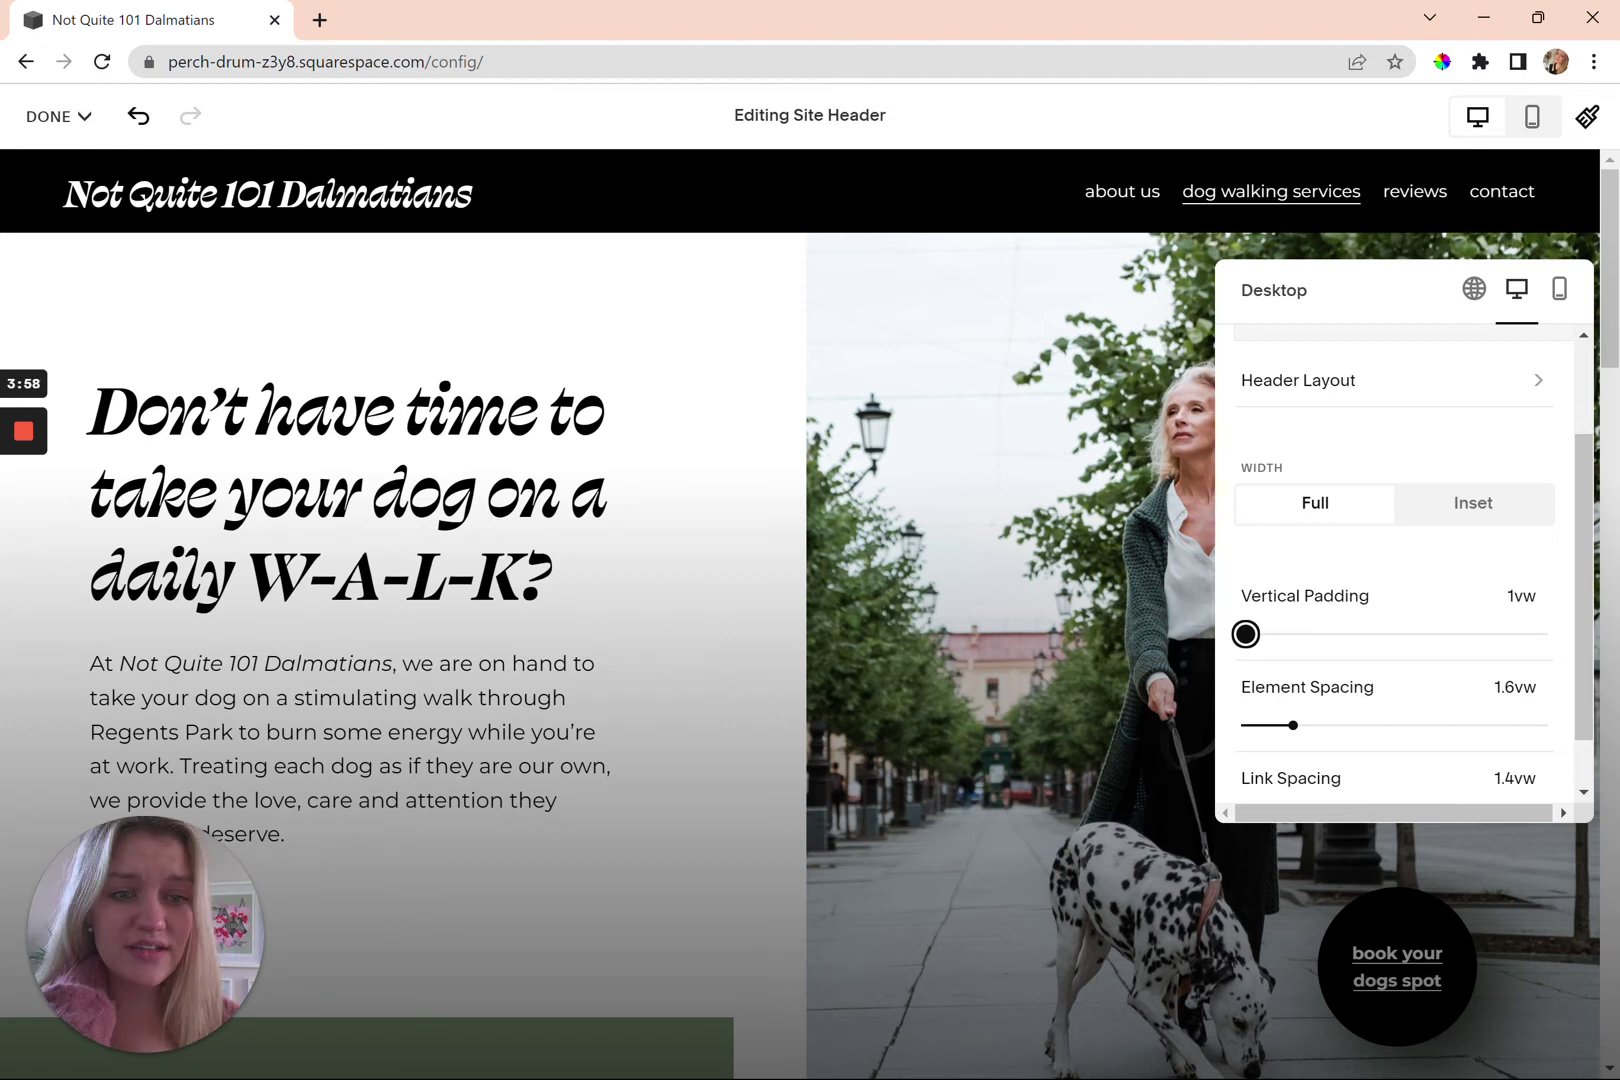
pyautogui.scroll(-1, 1265, 656)
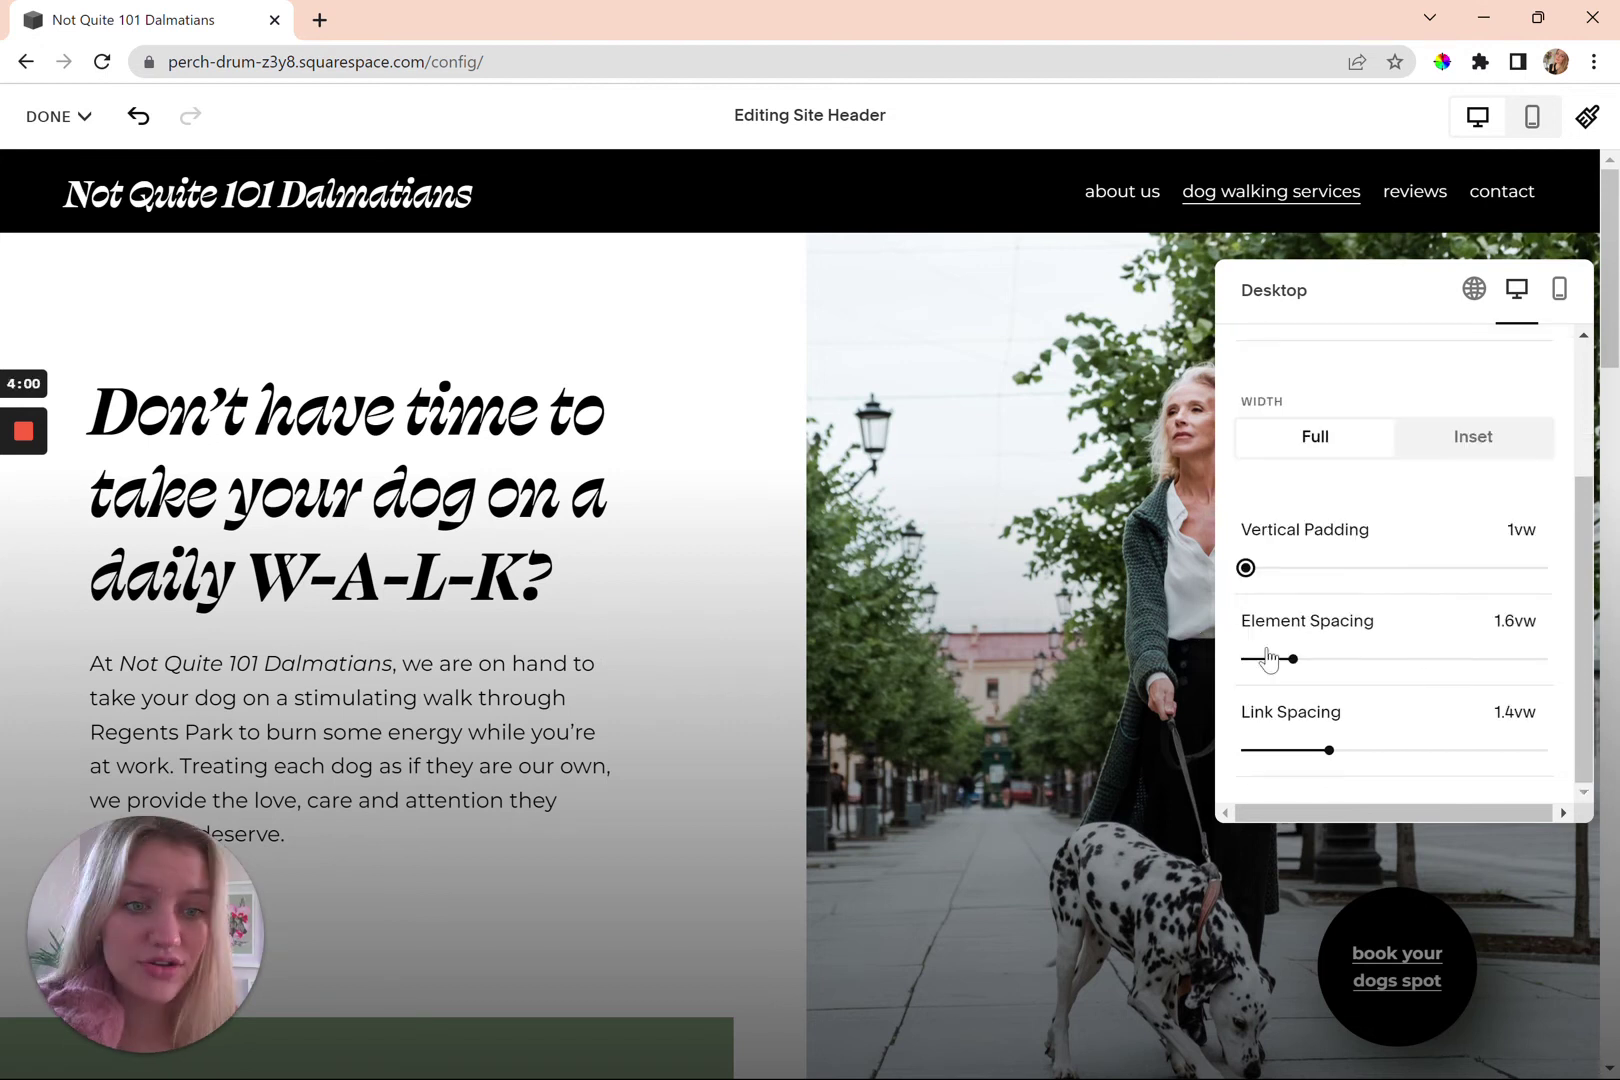
pyautogui.scroll(3, 1280, 630)
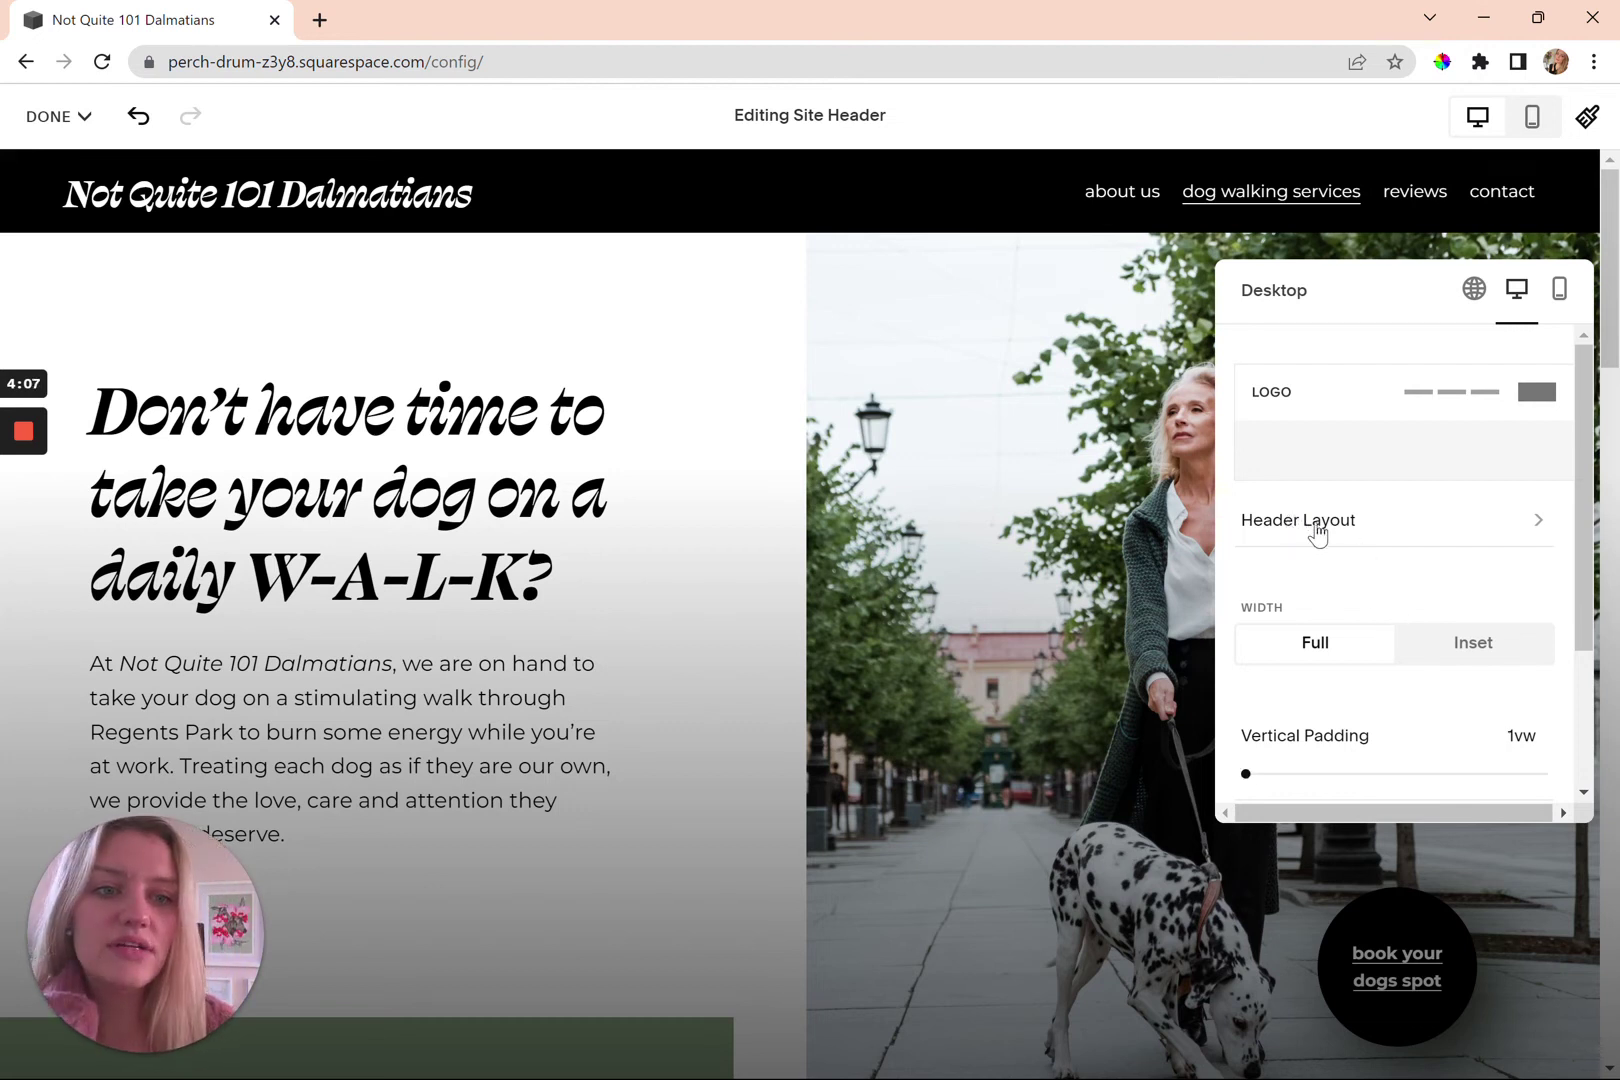
# Examine the available desktop header layouts without choosing another one, and return to the desktop header settings
pyautogui.click(1317, 532)
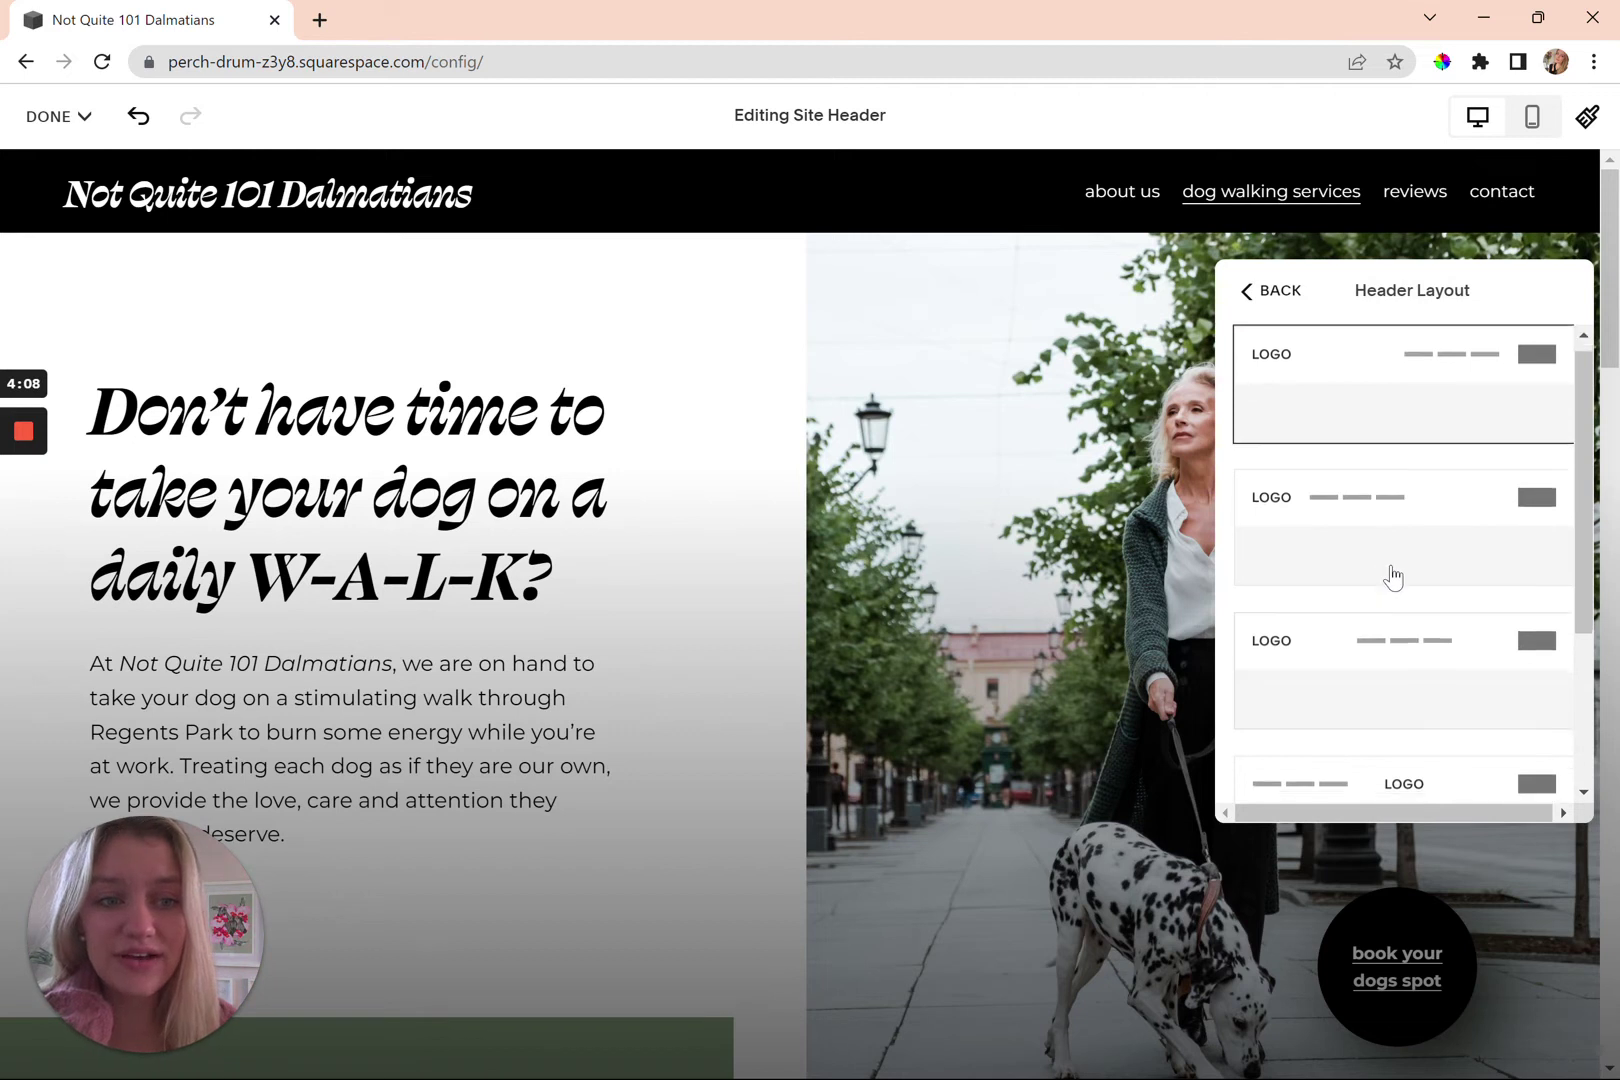
pyautogui.scroll(-1, 1393, 577)
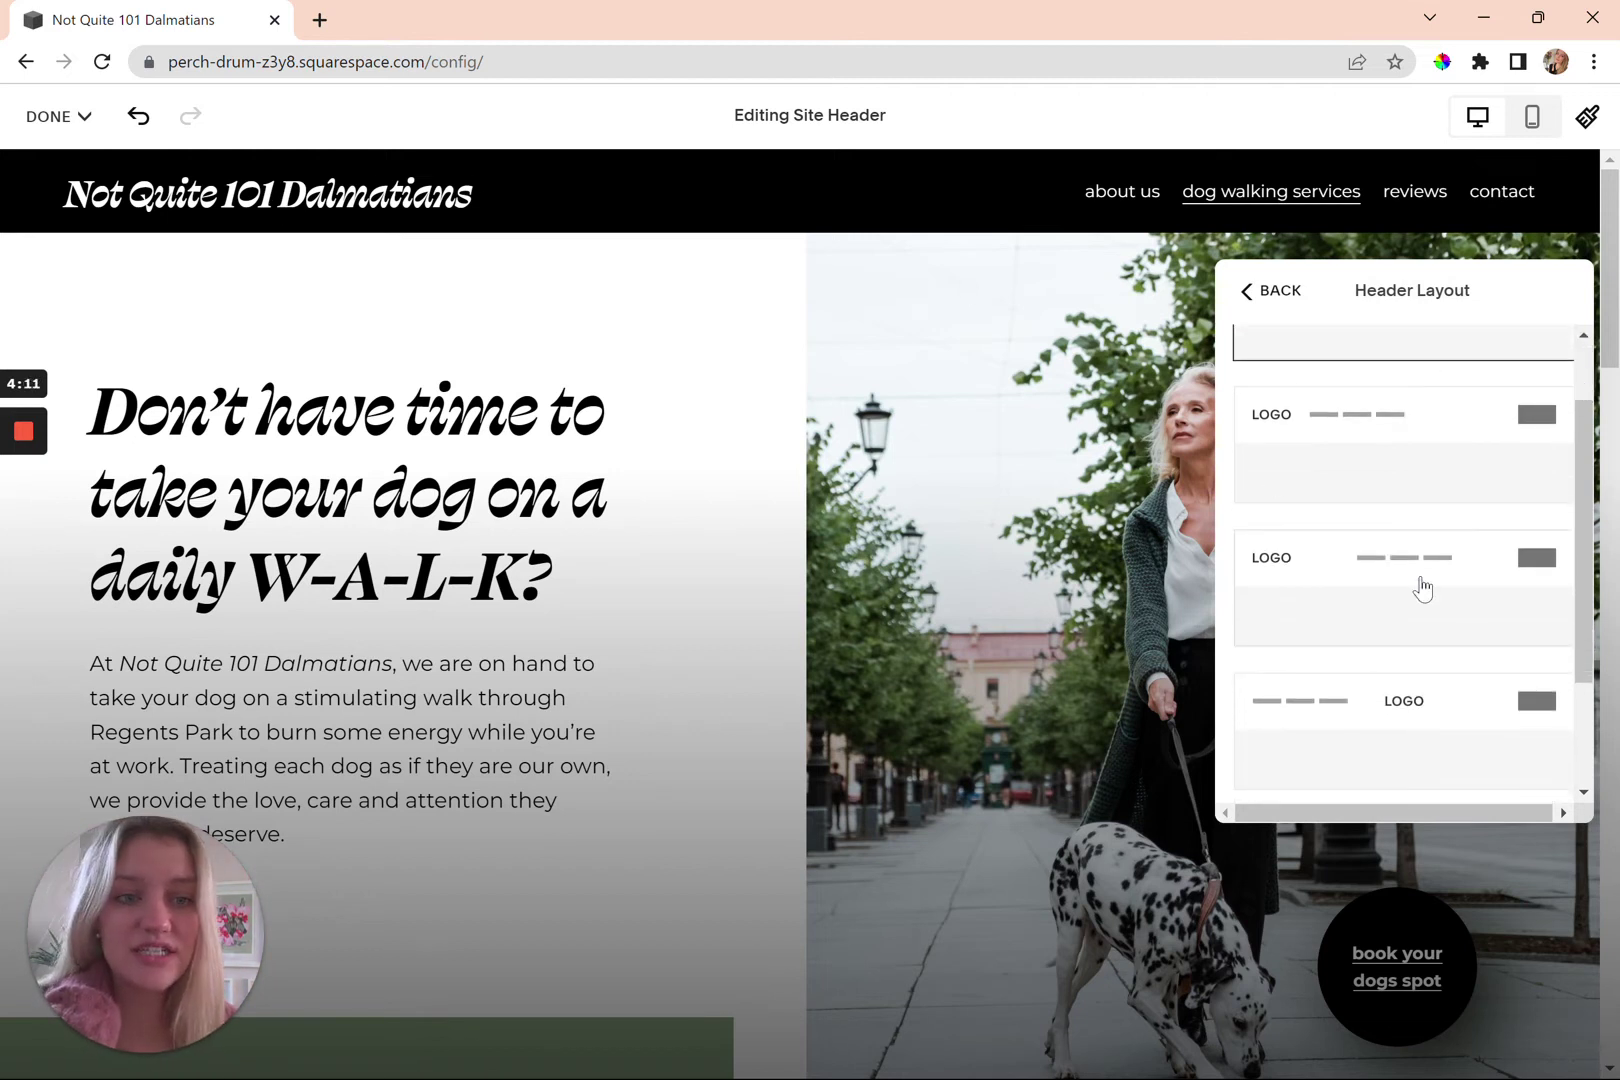
pyautogui.scroll(-2, 1421, 587)
pyautogui.scroll(-1, 1461, 622)
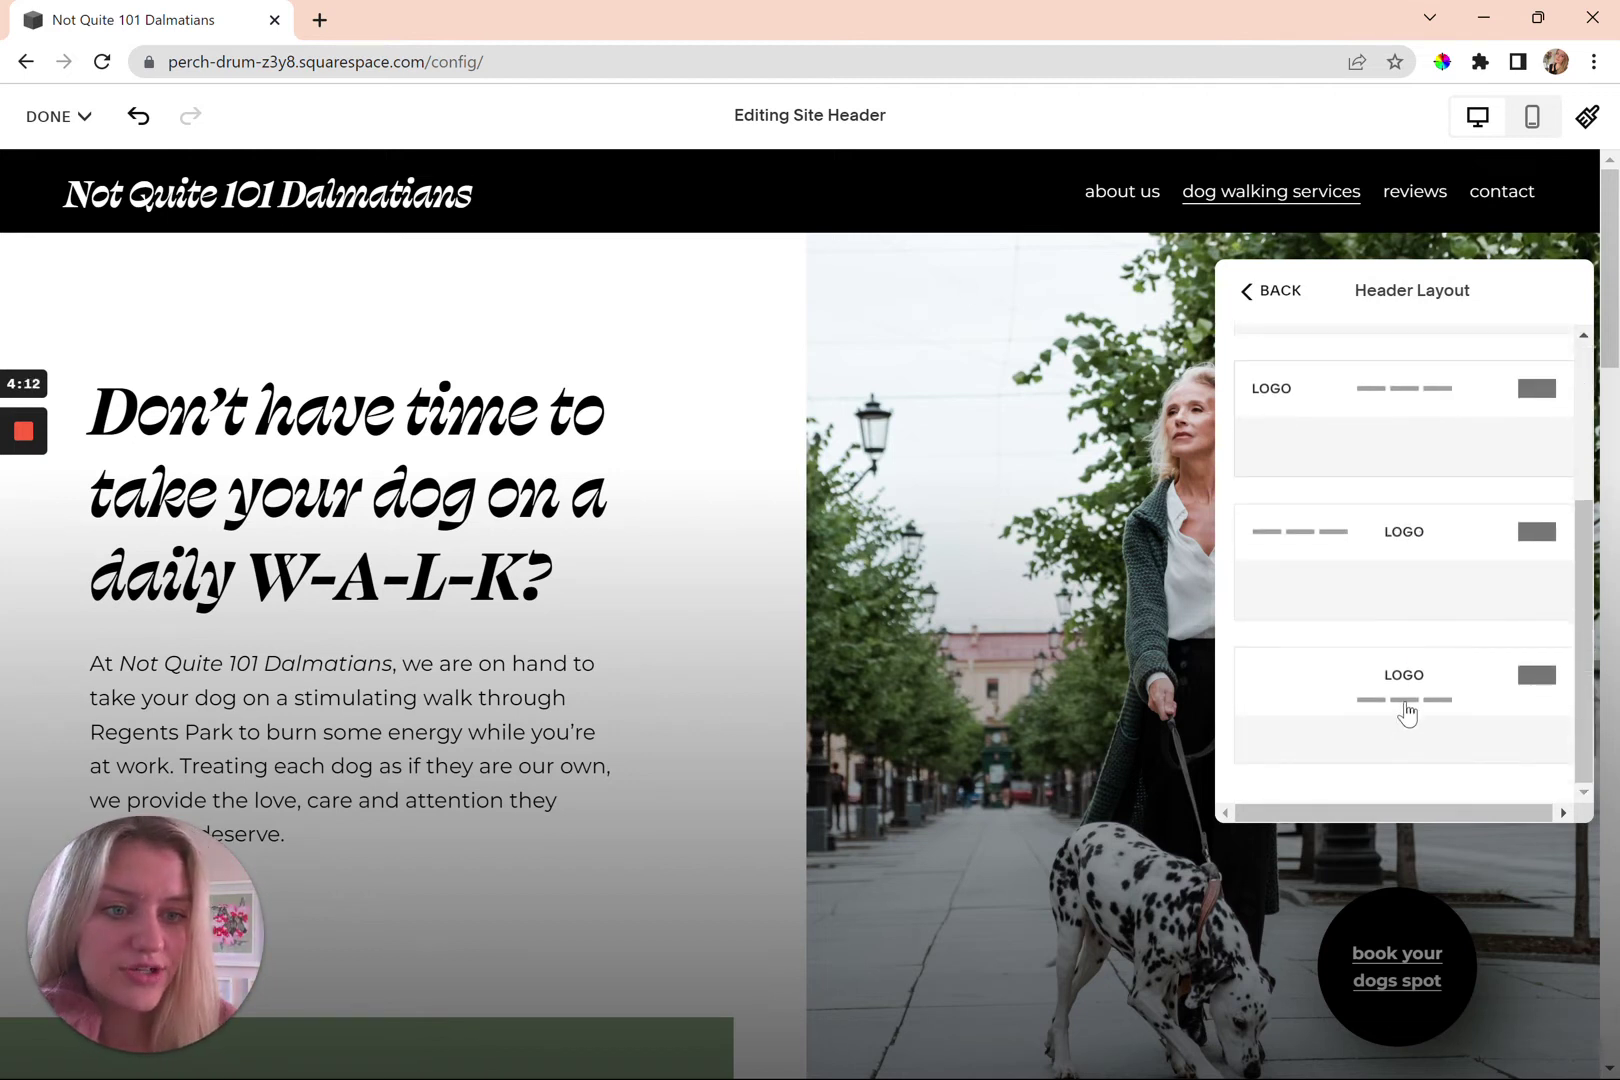
pyautogui.scroll(3, 1407, 712)
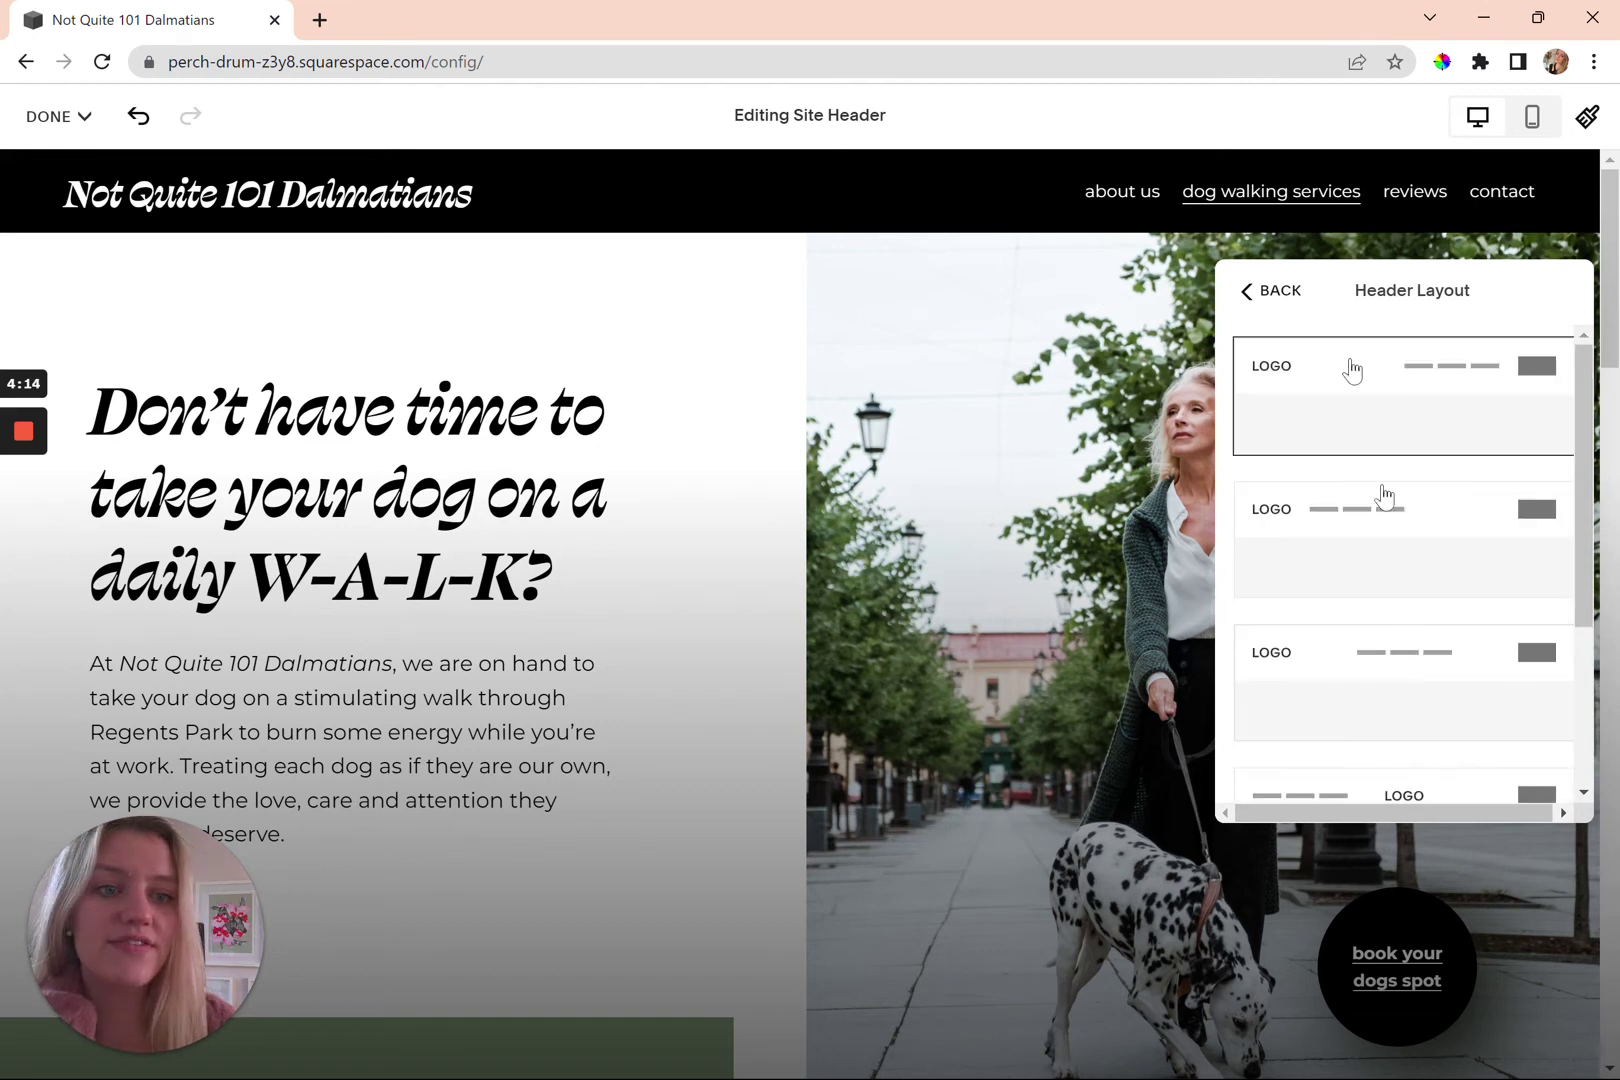
pyautogui.scroll(-1, 1428, 752)
pyautogui.scroll(1, 1420, 700)
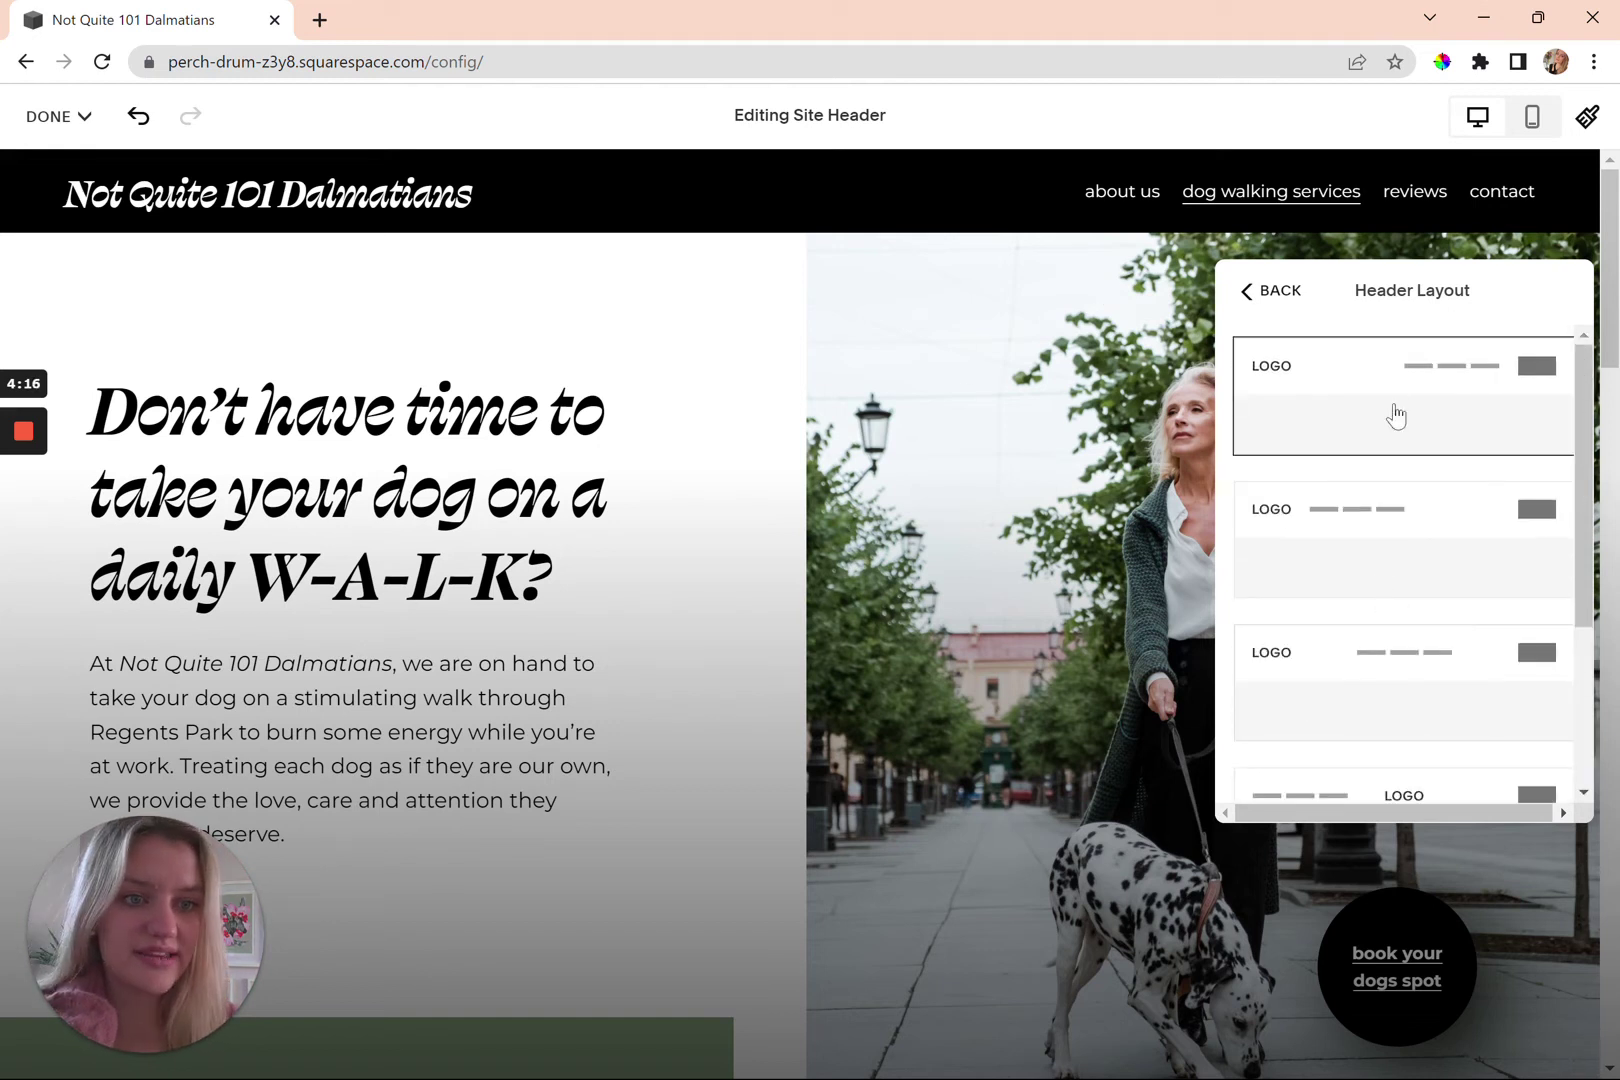
pyautogui.click(1285, 289)
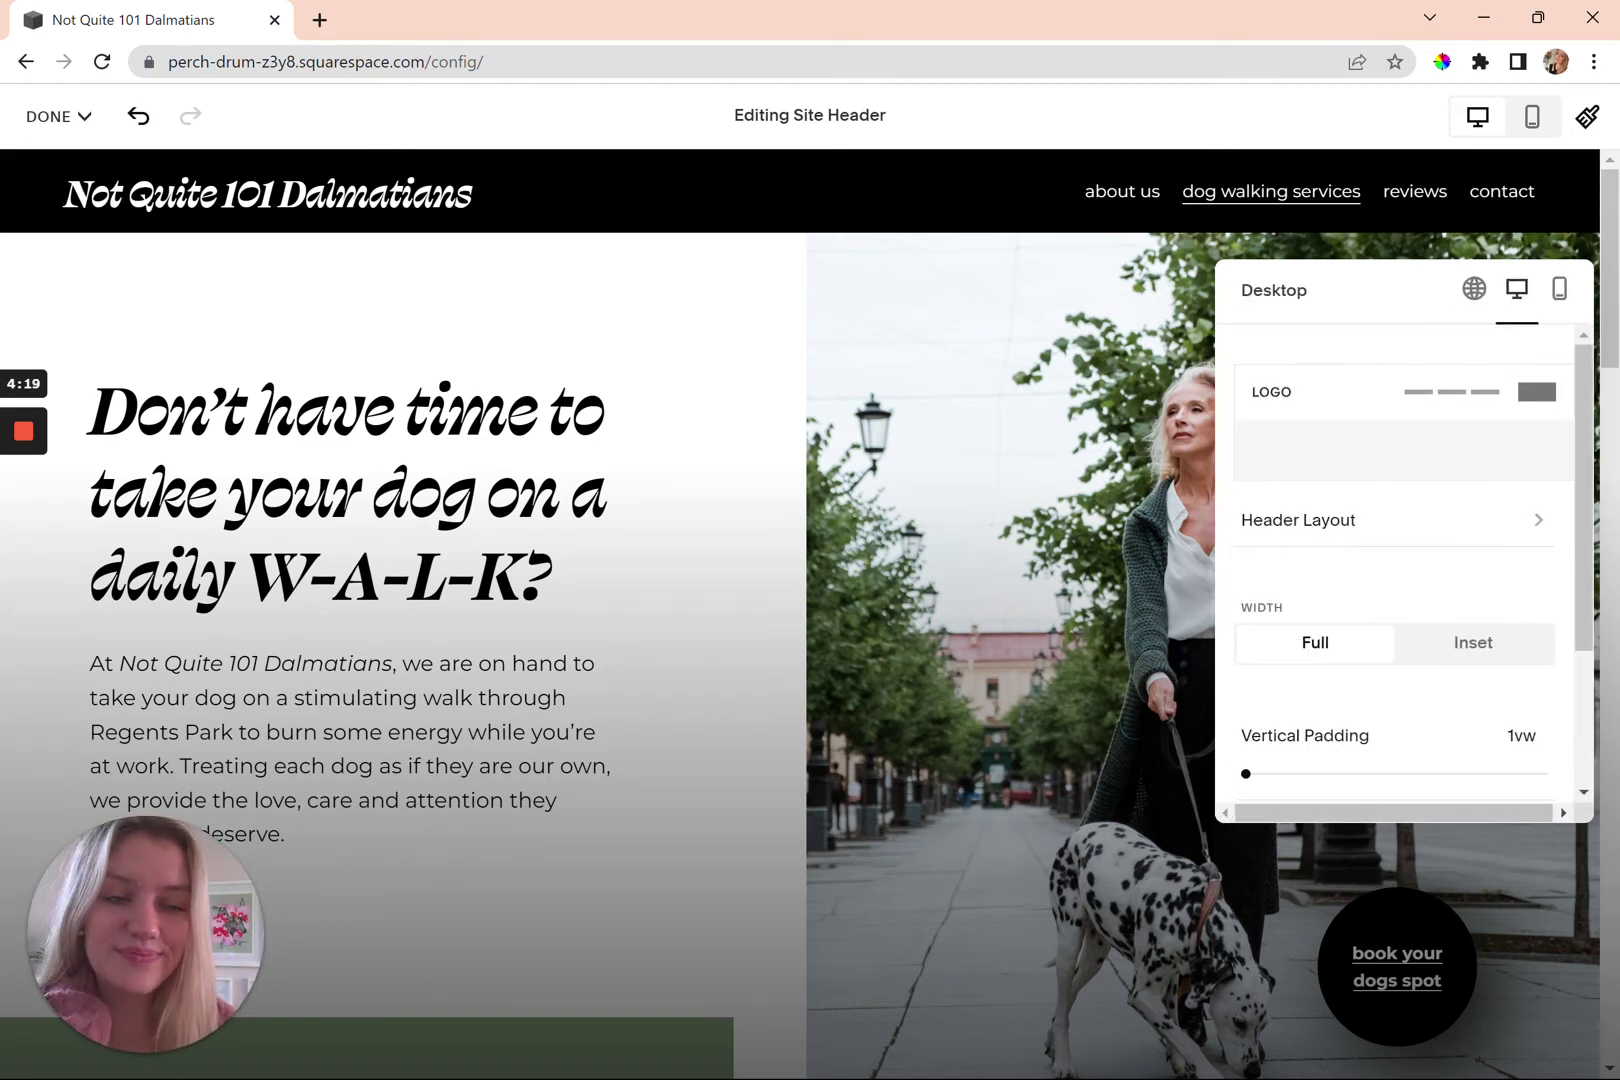
pyautogui.scroll(-1, 1452, 665)
pyautogui.scroll(-3, 1450, 665)
pyautogui.scroll(4, 1450, 668)
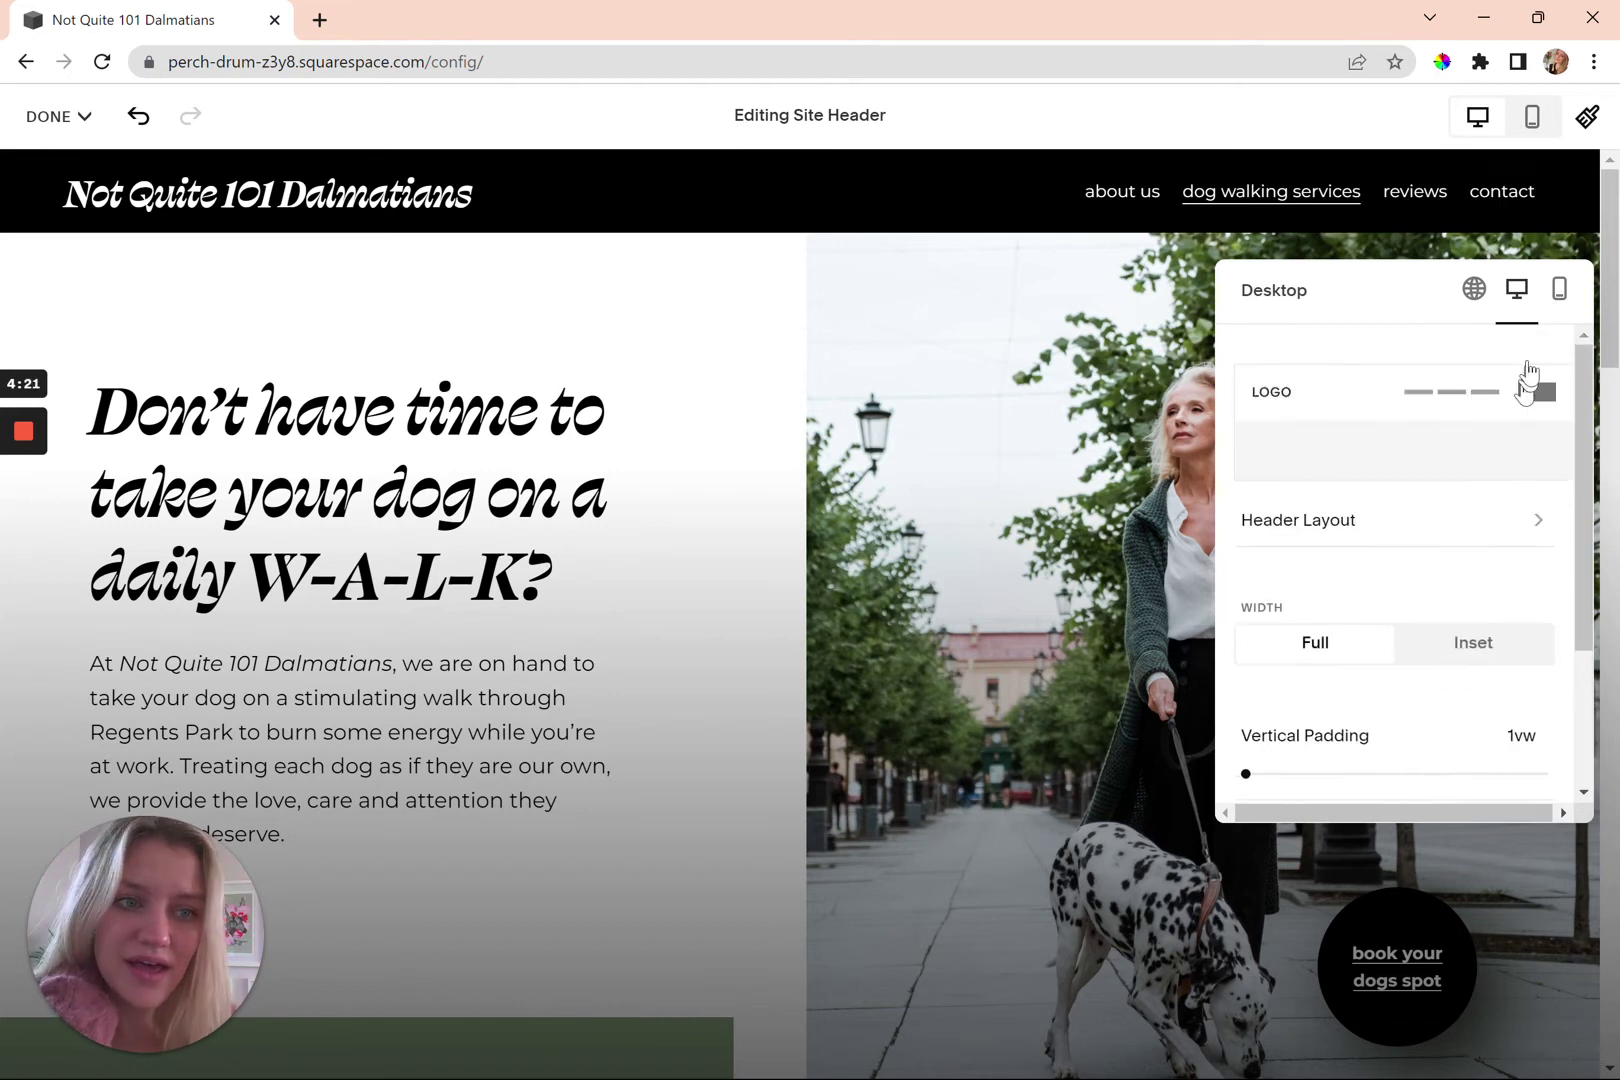
# Switch to the mobile header settings, examine the available mobile header layouts and return to the mobile options
pyautogui.click(1562, 295)
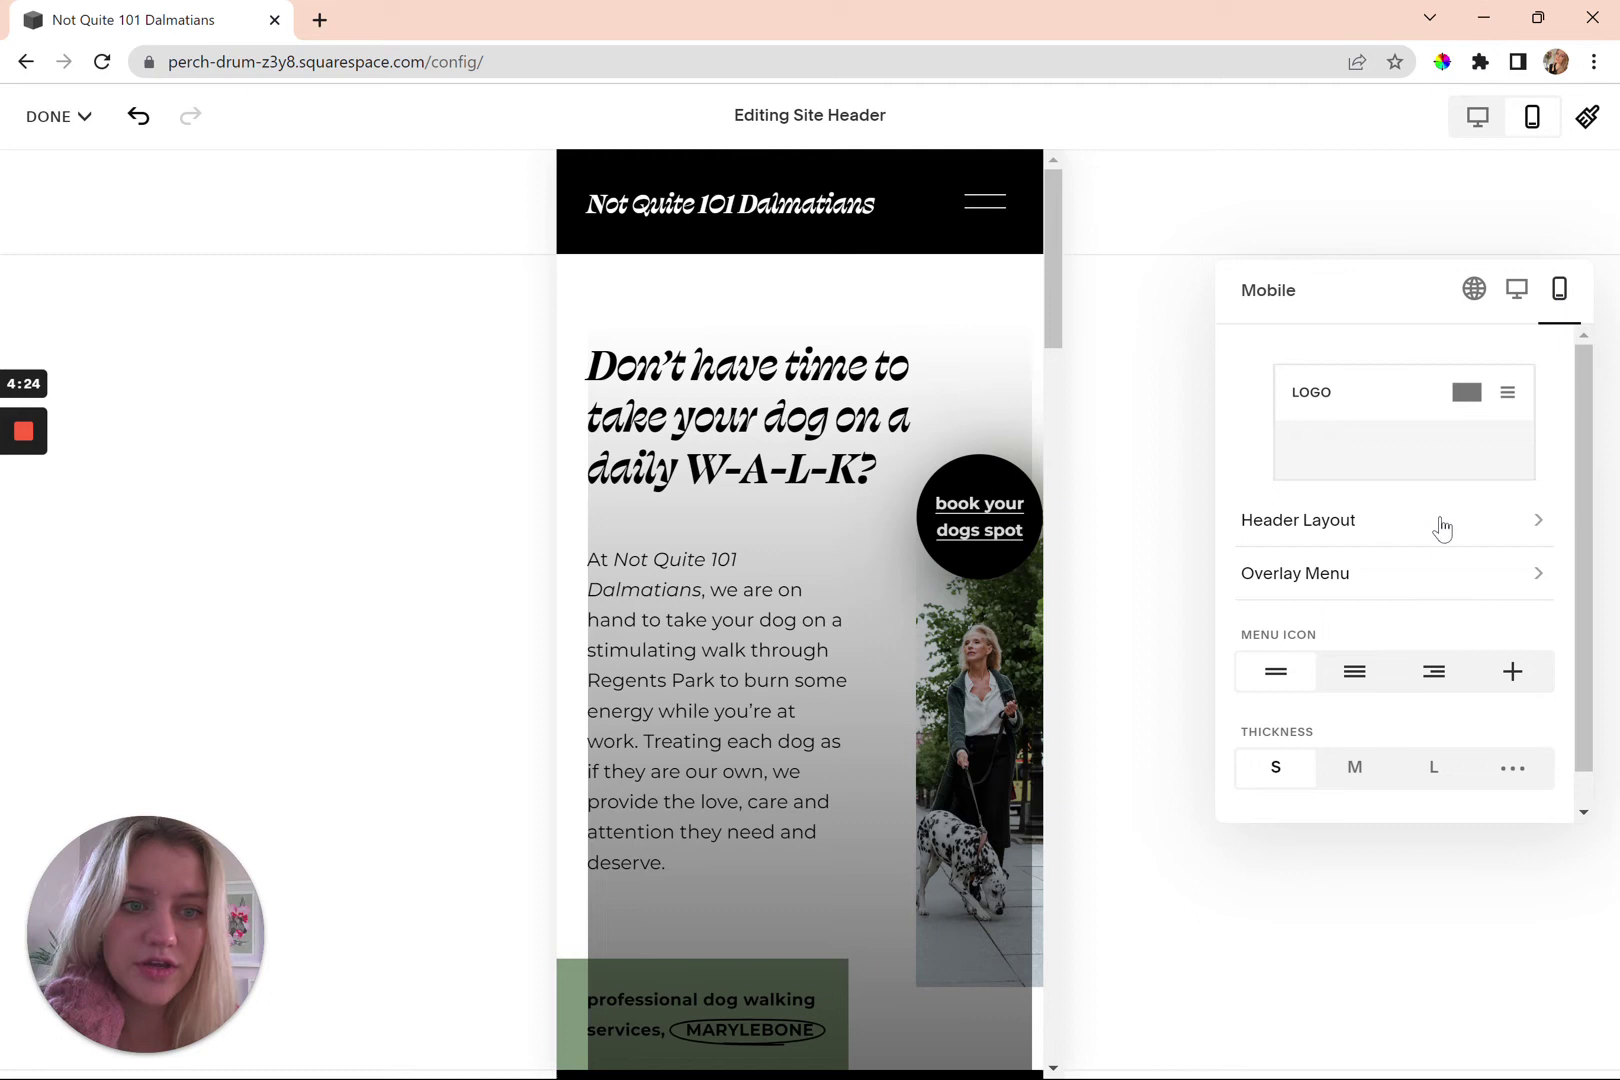
pyautogui.scroll(-1, 1378, 694)
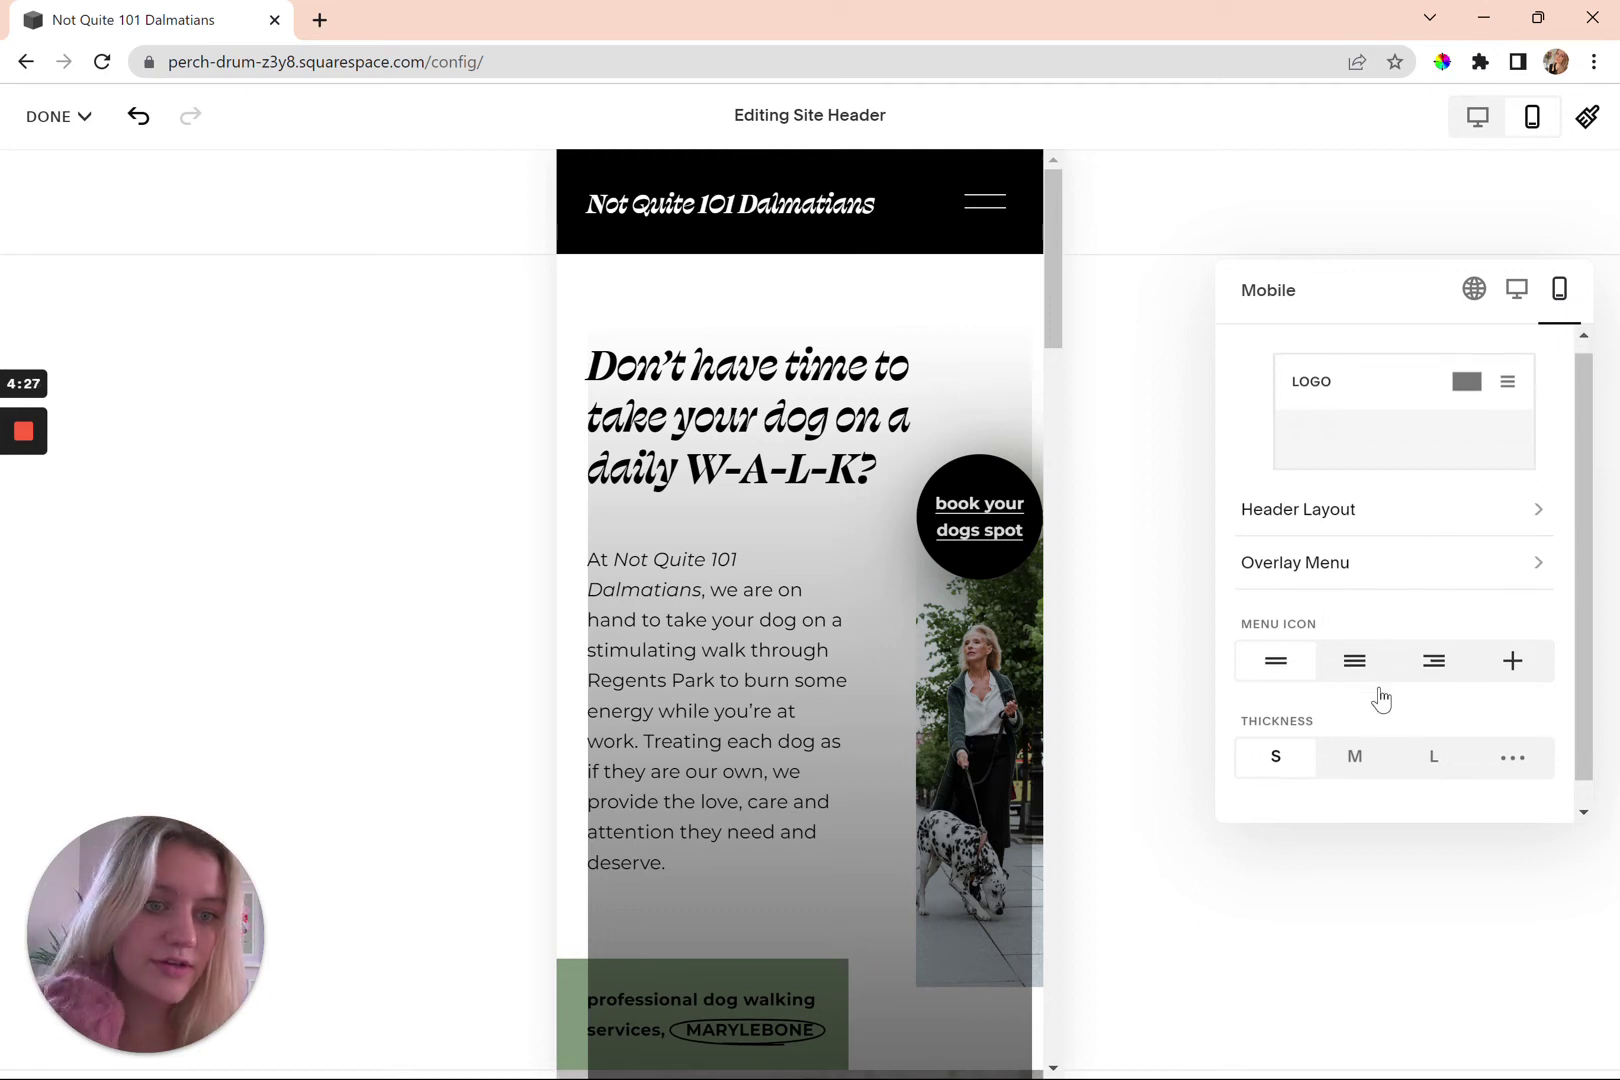
pyautogui.scroll(1, 1381, 698)
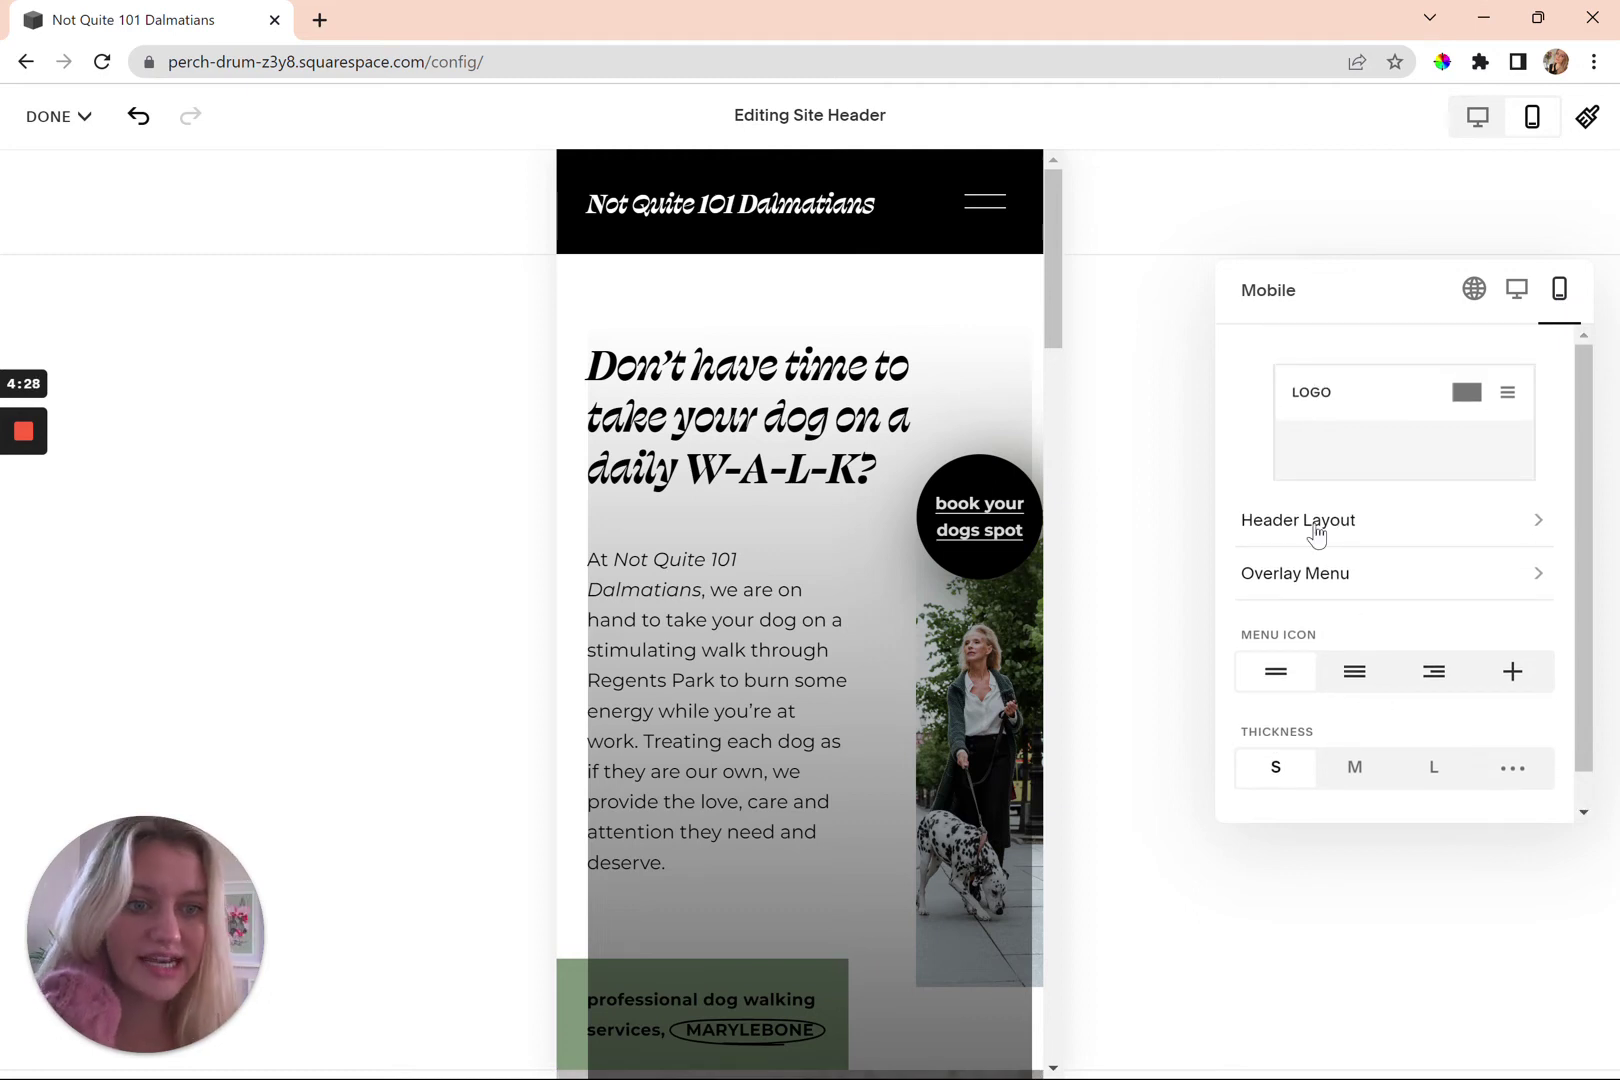
pyautogui.click(1316, 537)
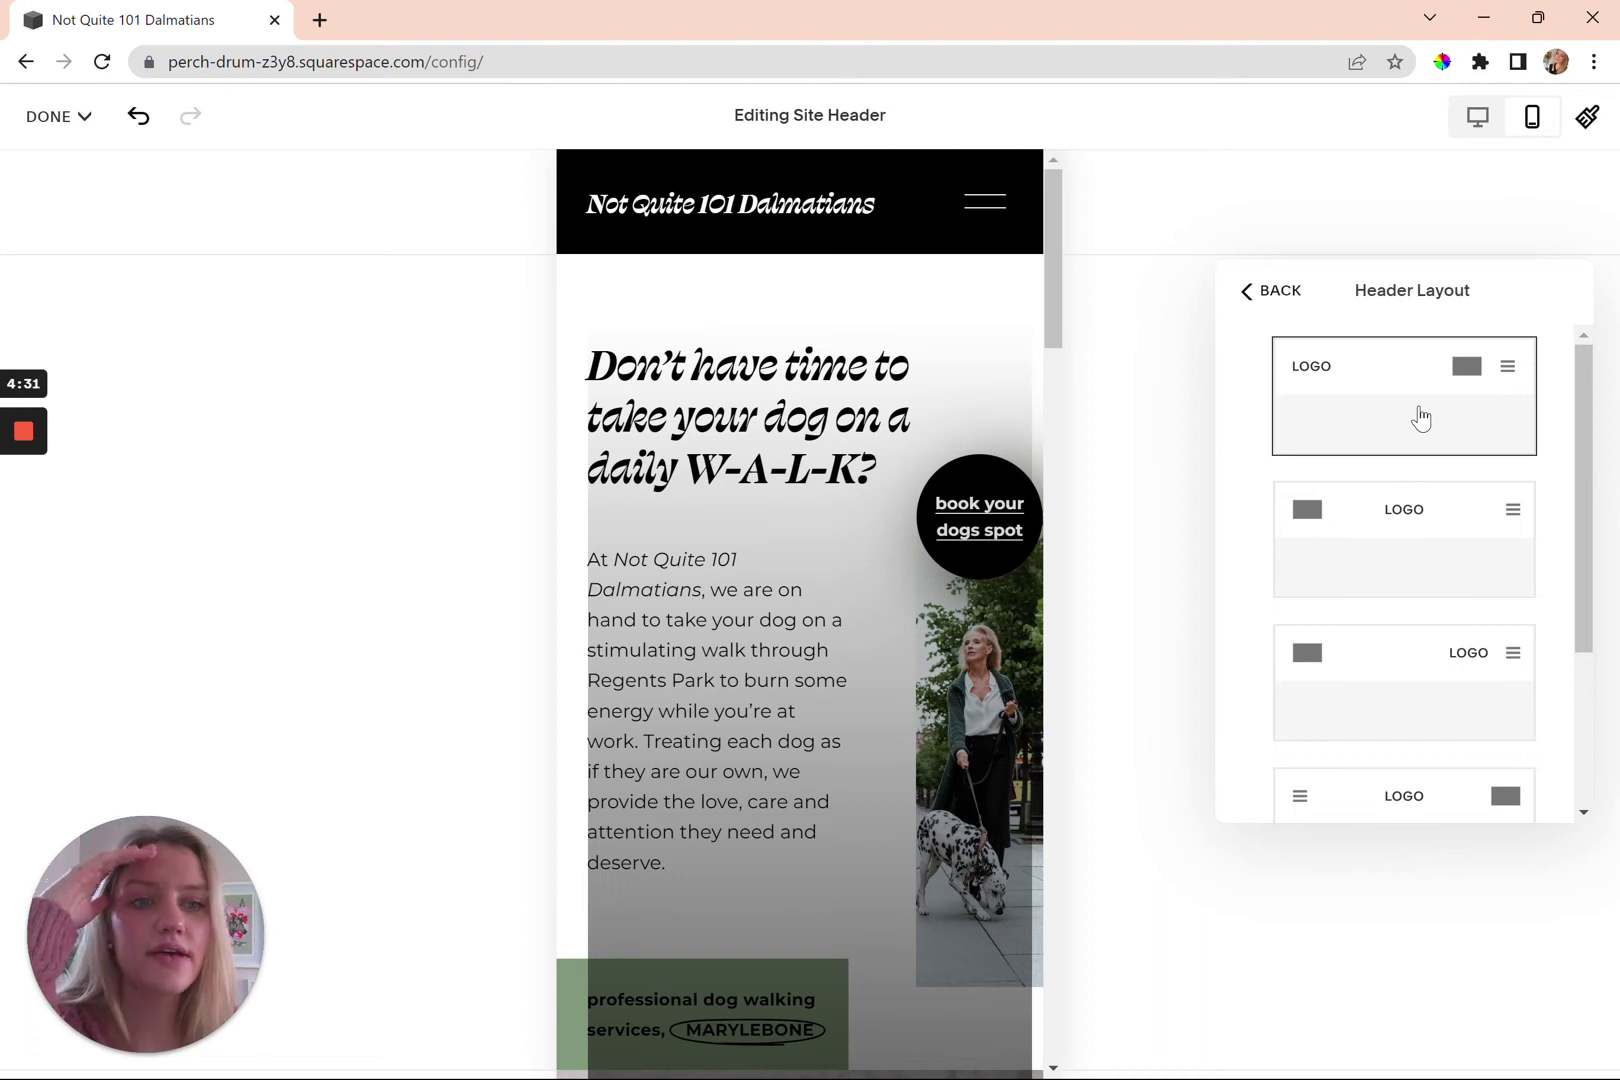
pyautogui.scroll(-3, 1455, 487)
pyautogui.scroll(3, 1458, 488)
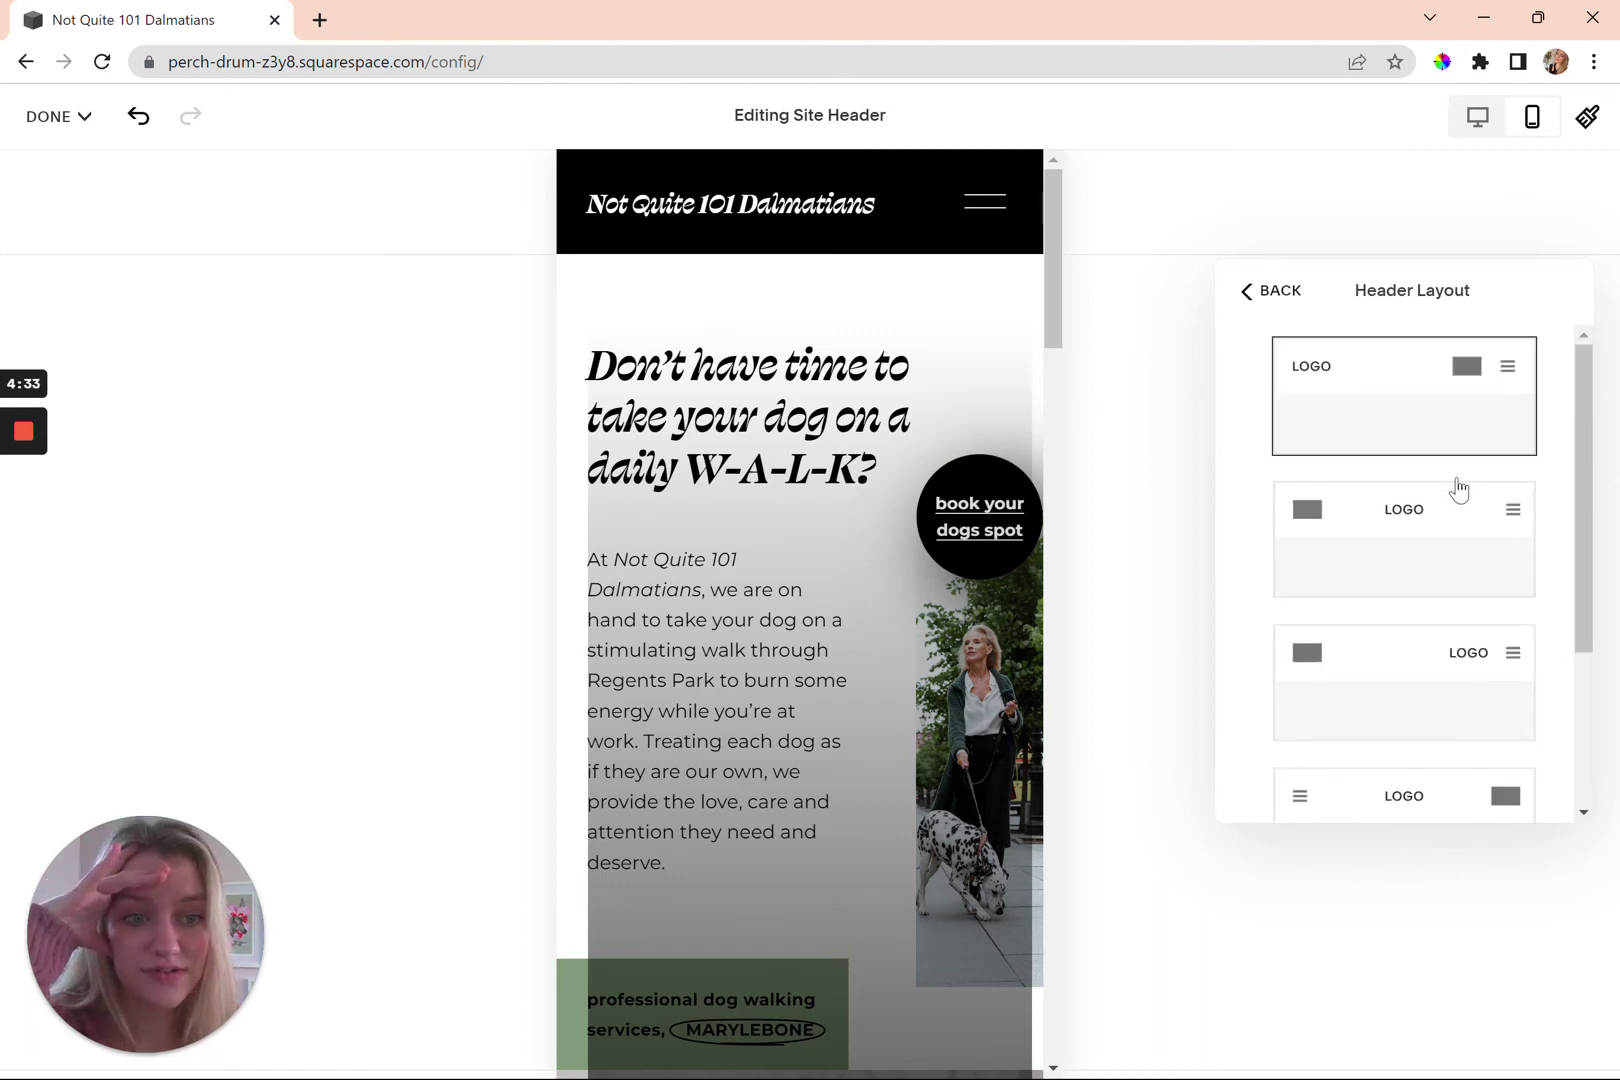
pyautogui.click(1268, 293)
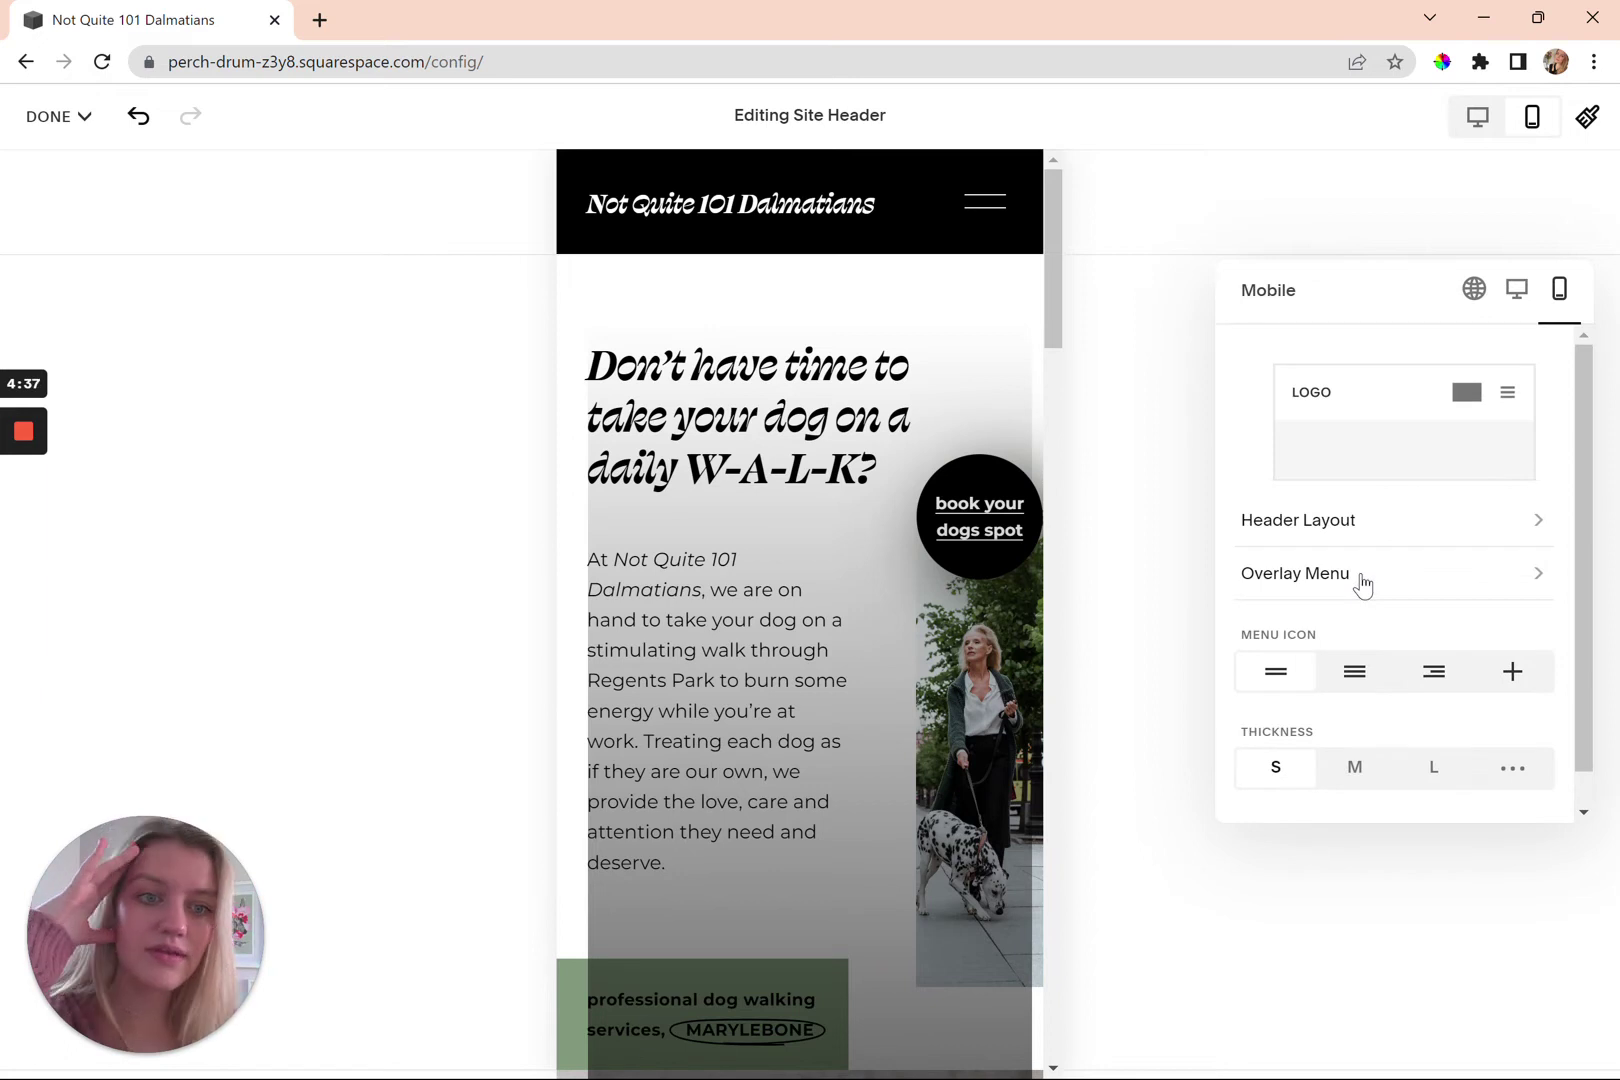
# Examine the mobile overlay menu's alignment, link spacing and color options, and return to the mobile header settings
pyautogui.click(1361, 583)
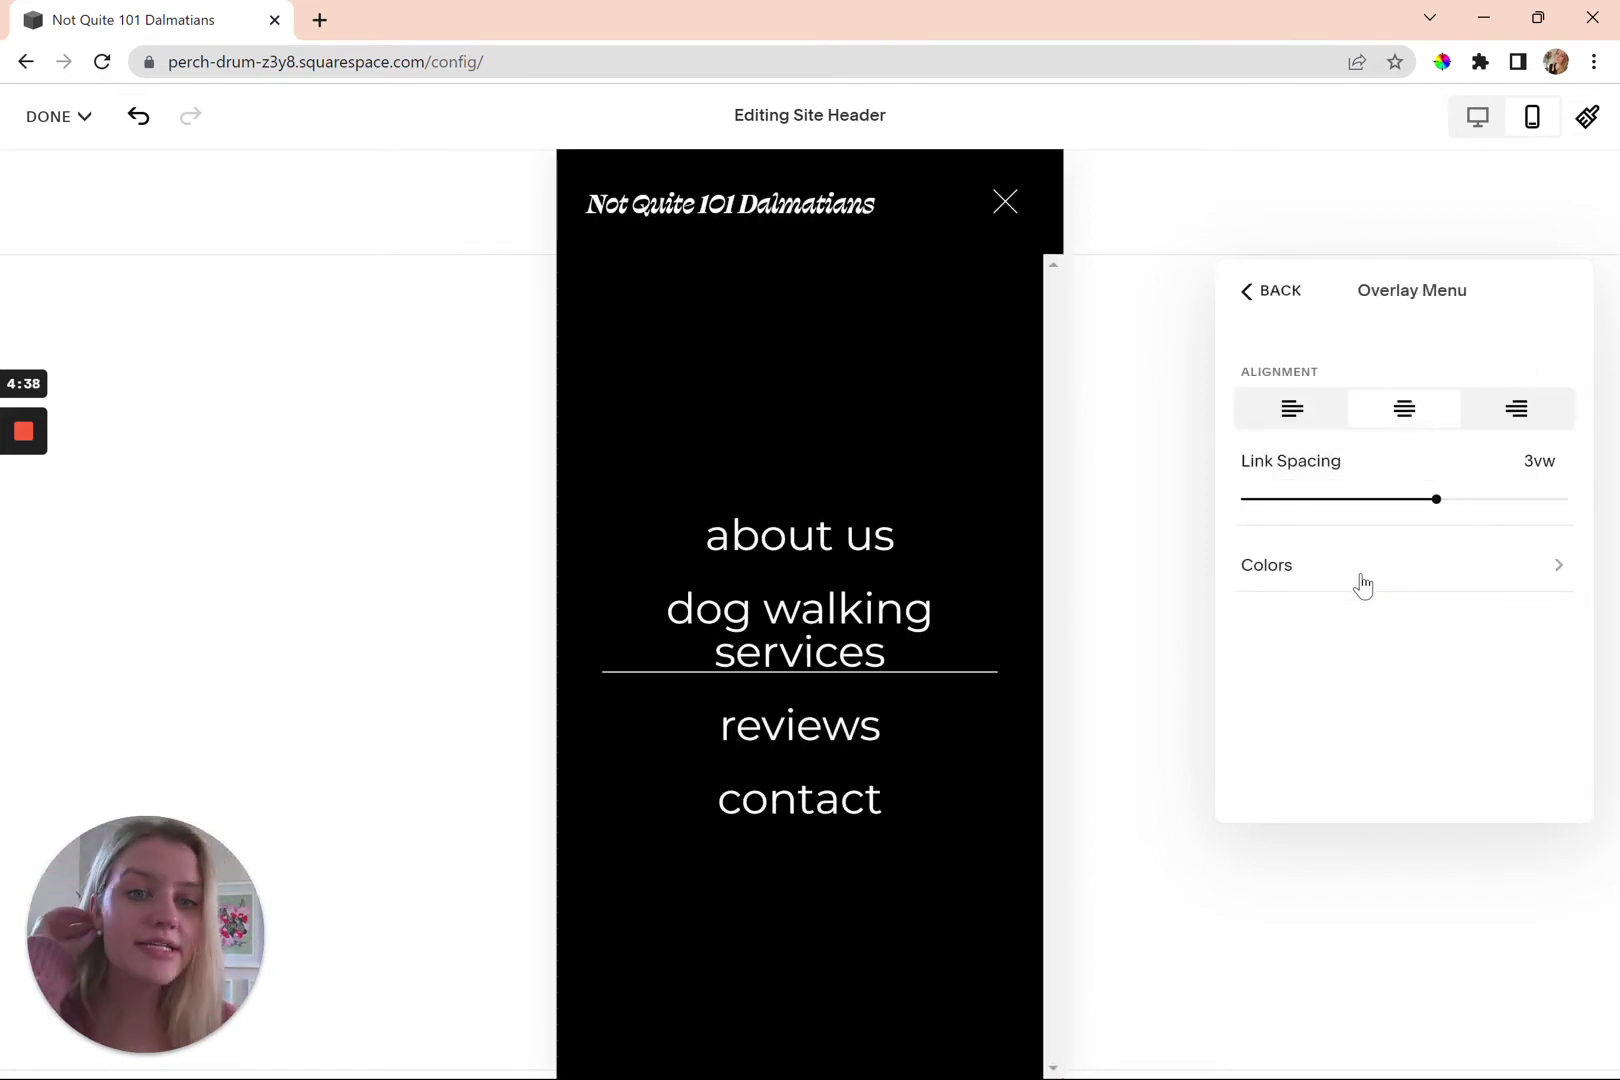
pyautogui.click(1281, 292)
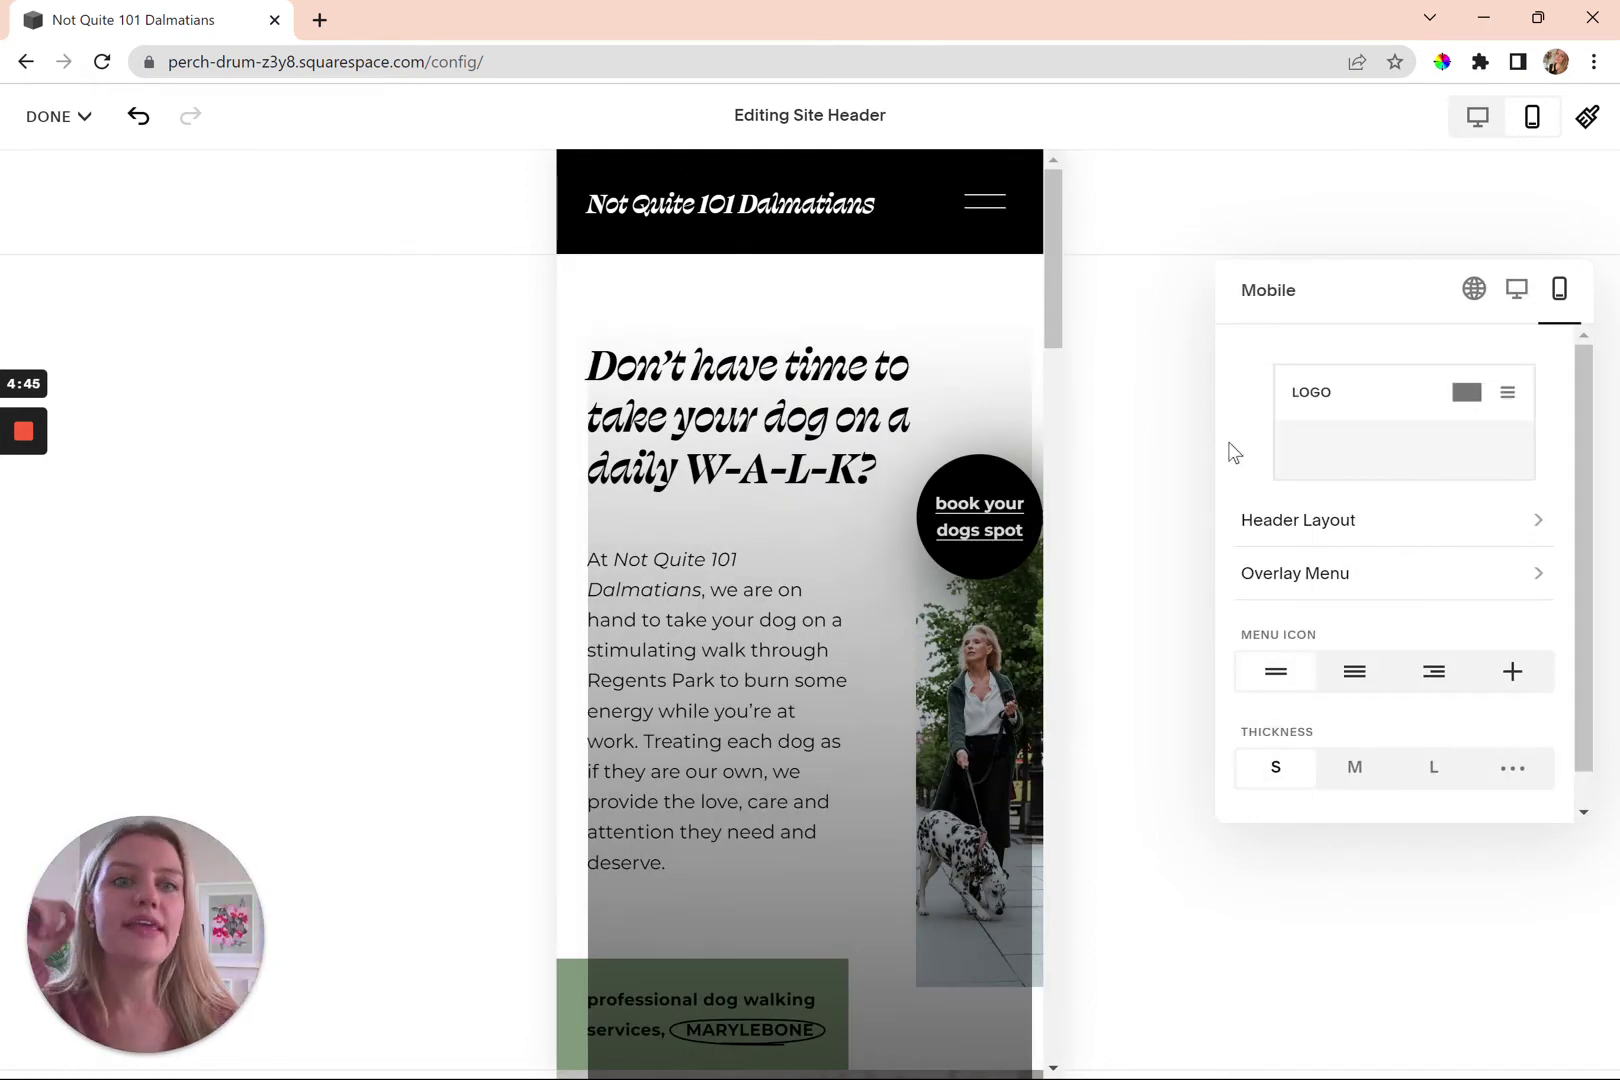
# In the global header elements, turn the social links on and off again, and enable the header button
pyautogui.click(1474, 290)
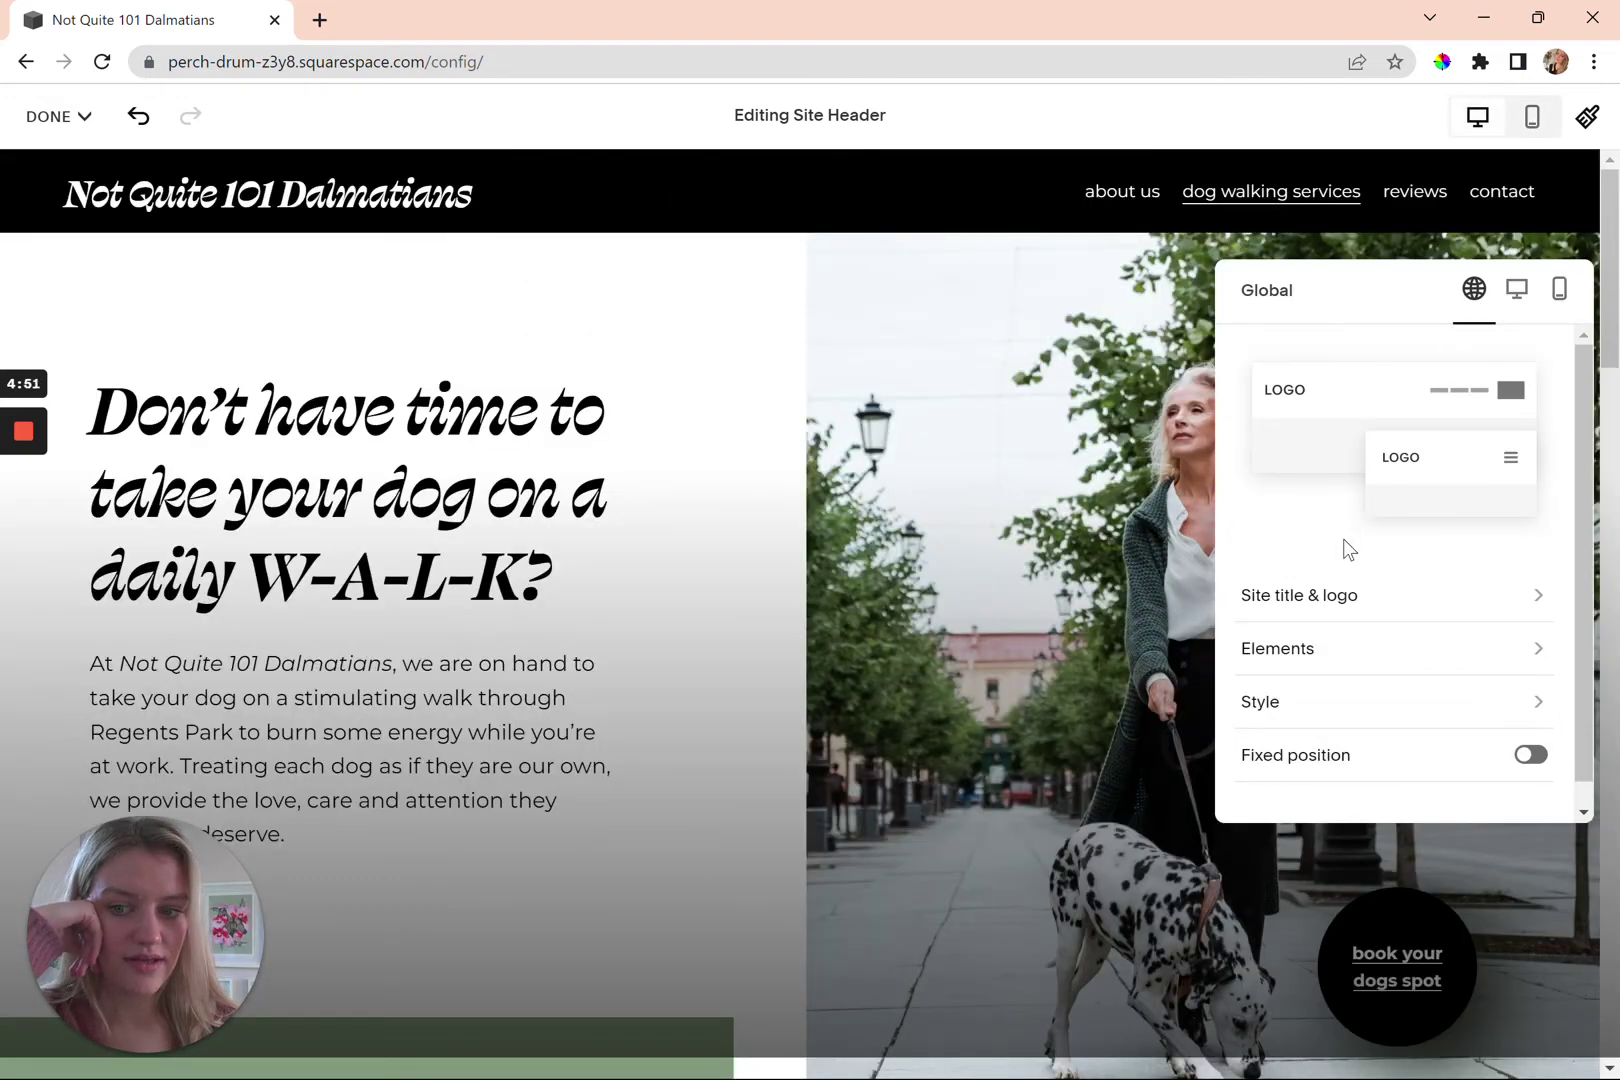
pyautogui.scroll(-1, 1345, 548)
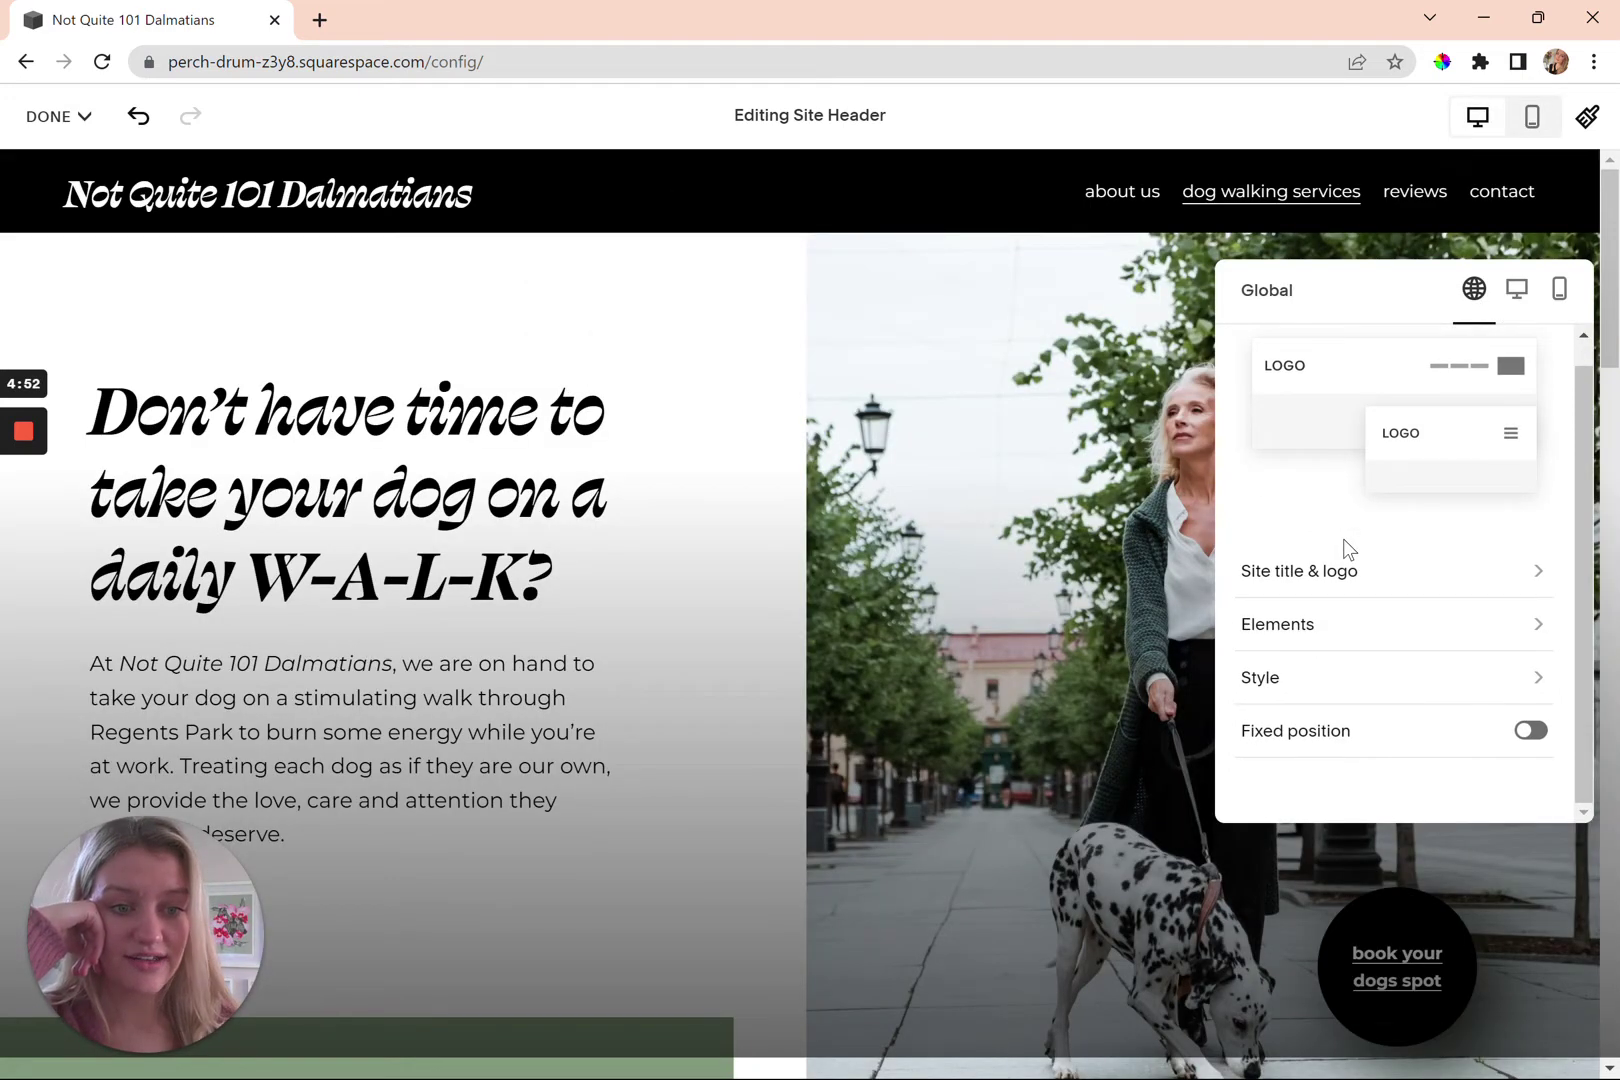
pyautogui.click(1327, 622)
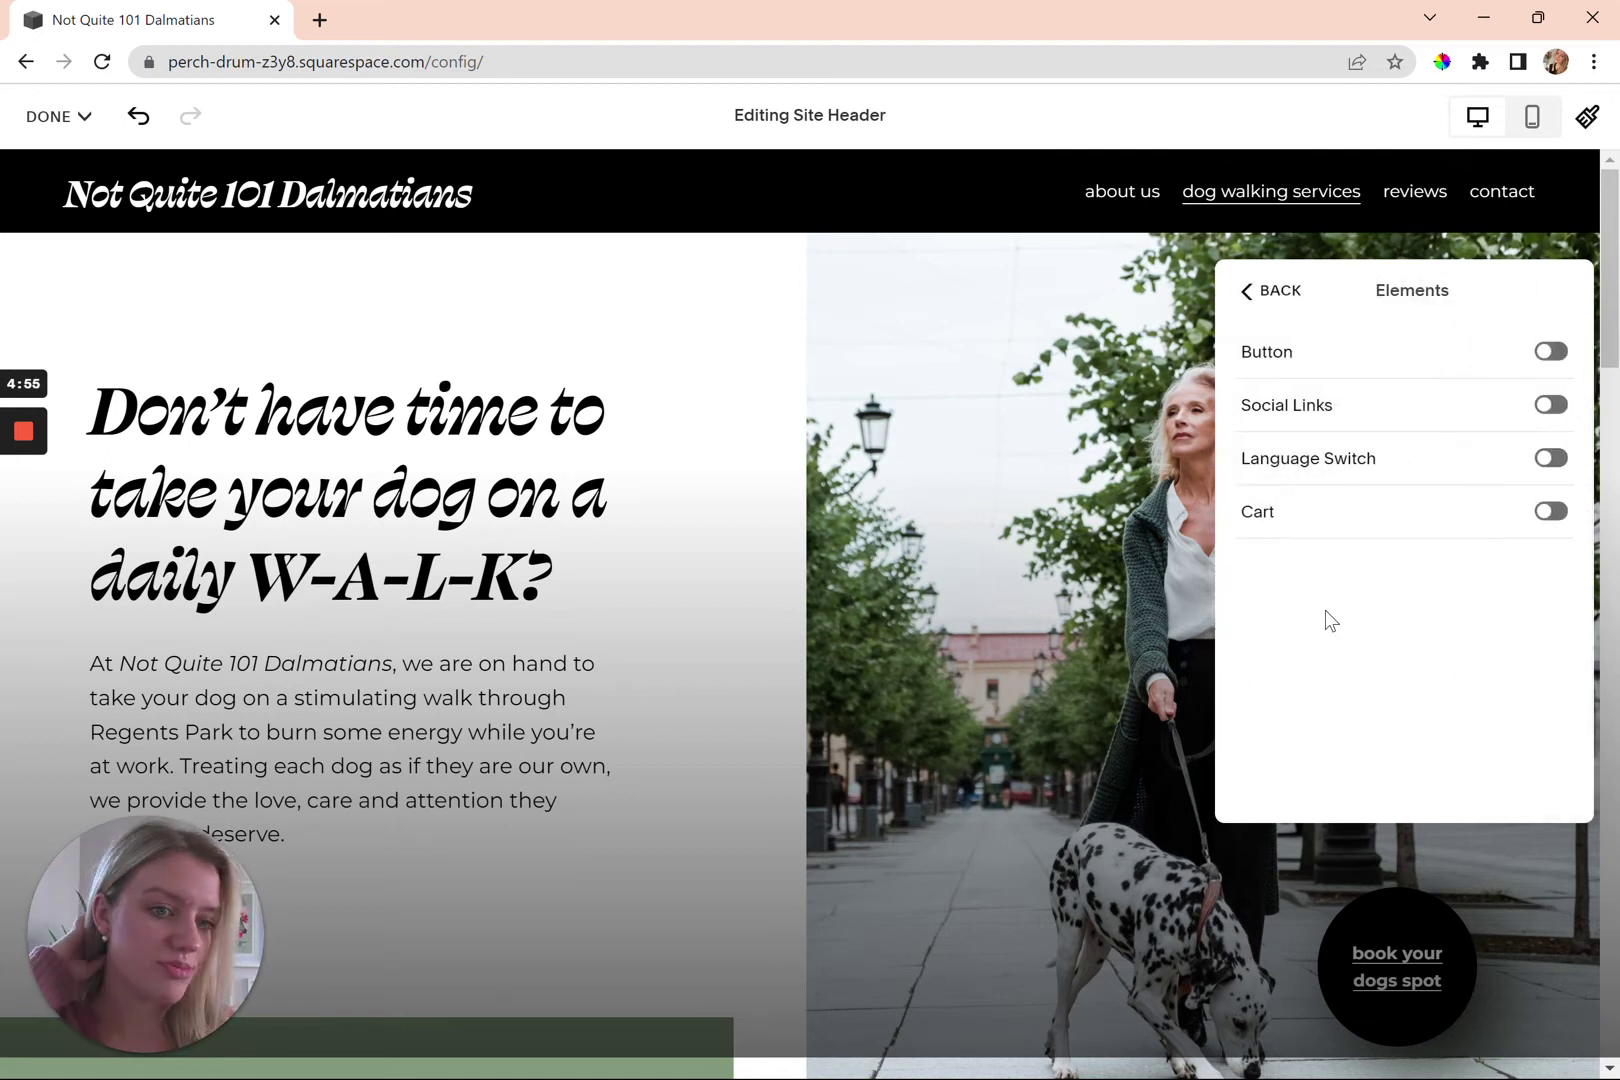
pyautogui.click(1549, 410)
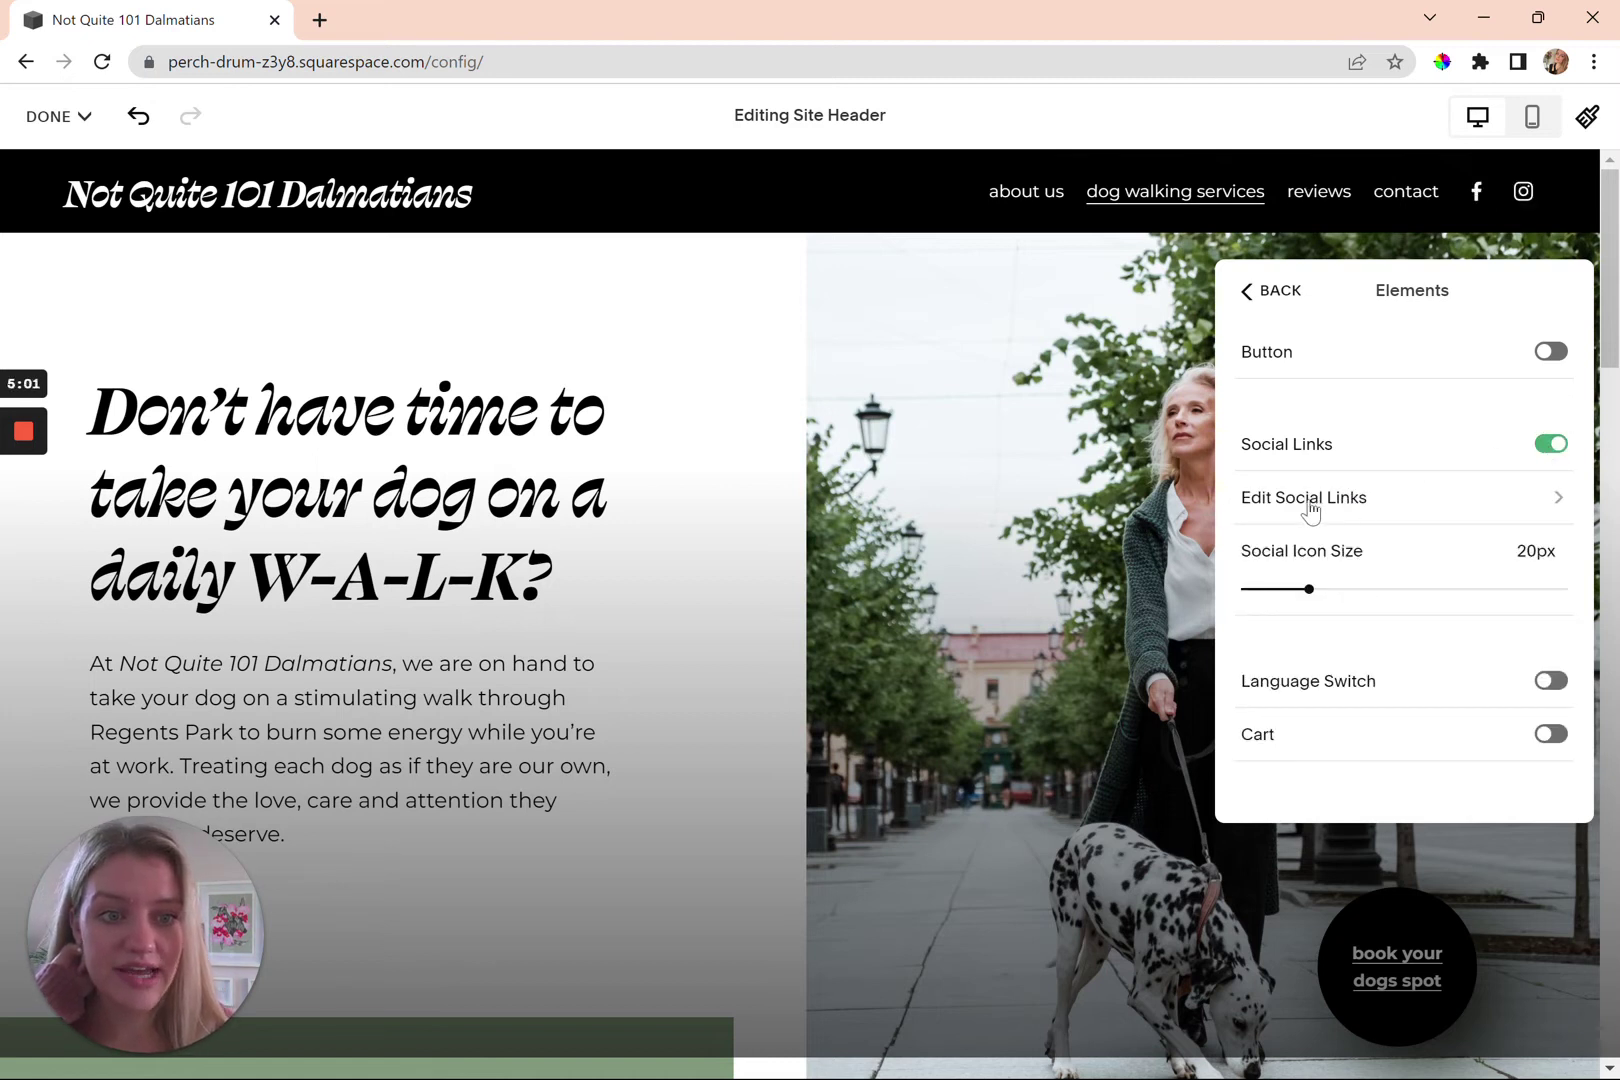
pyautogui.click(1551, 456)
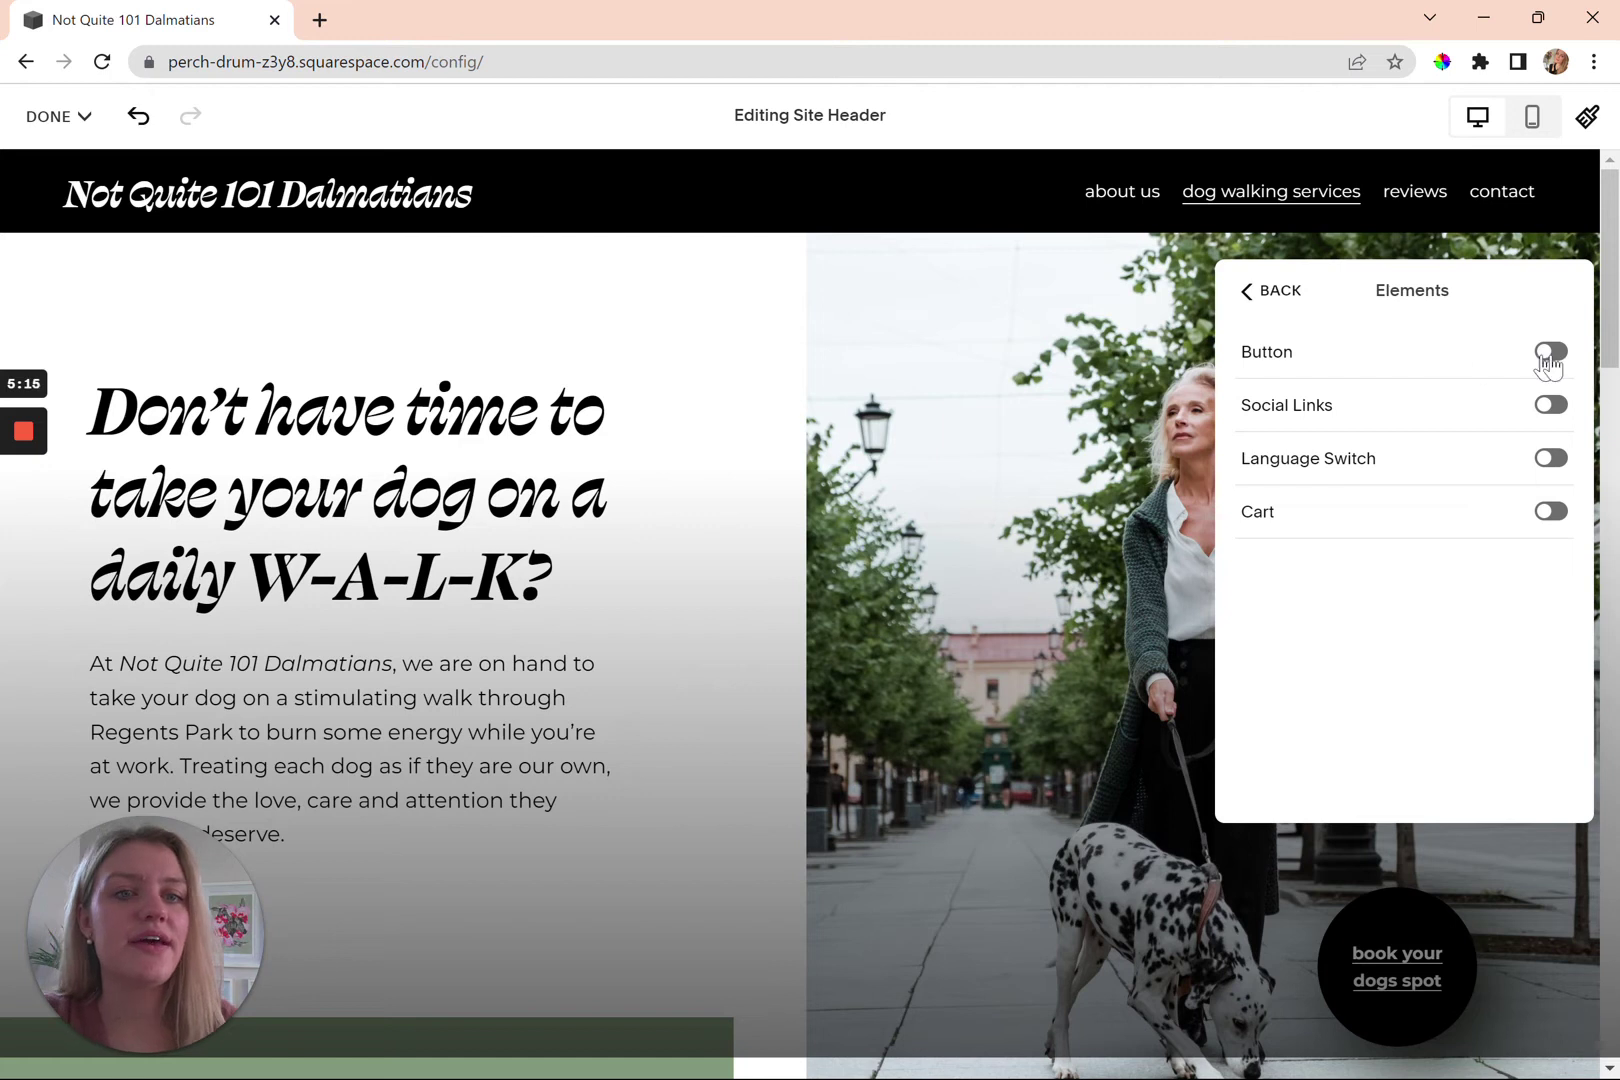
pyautogui.click(1558, 360)
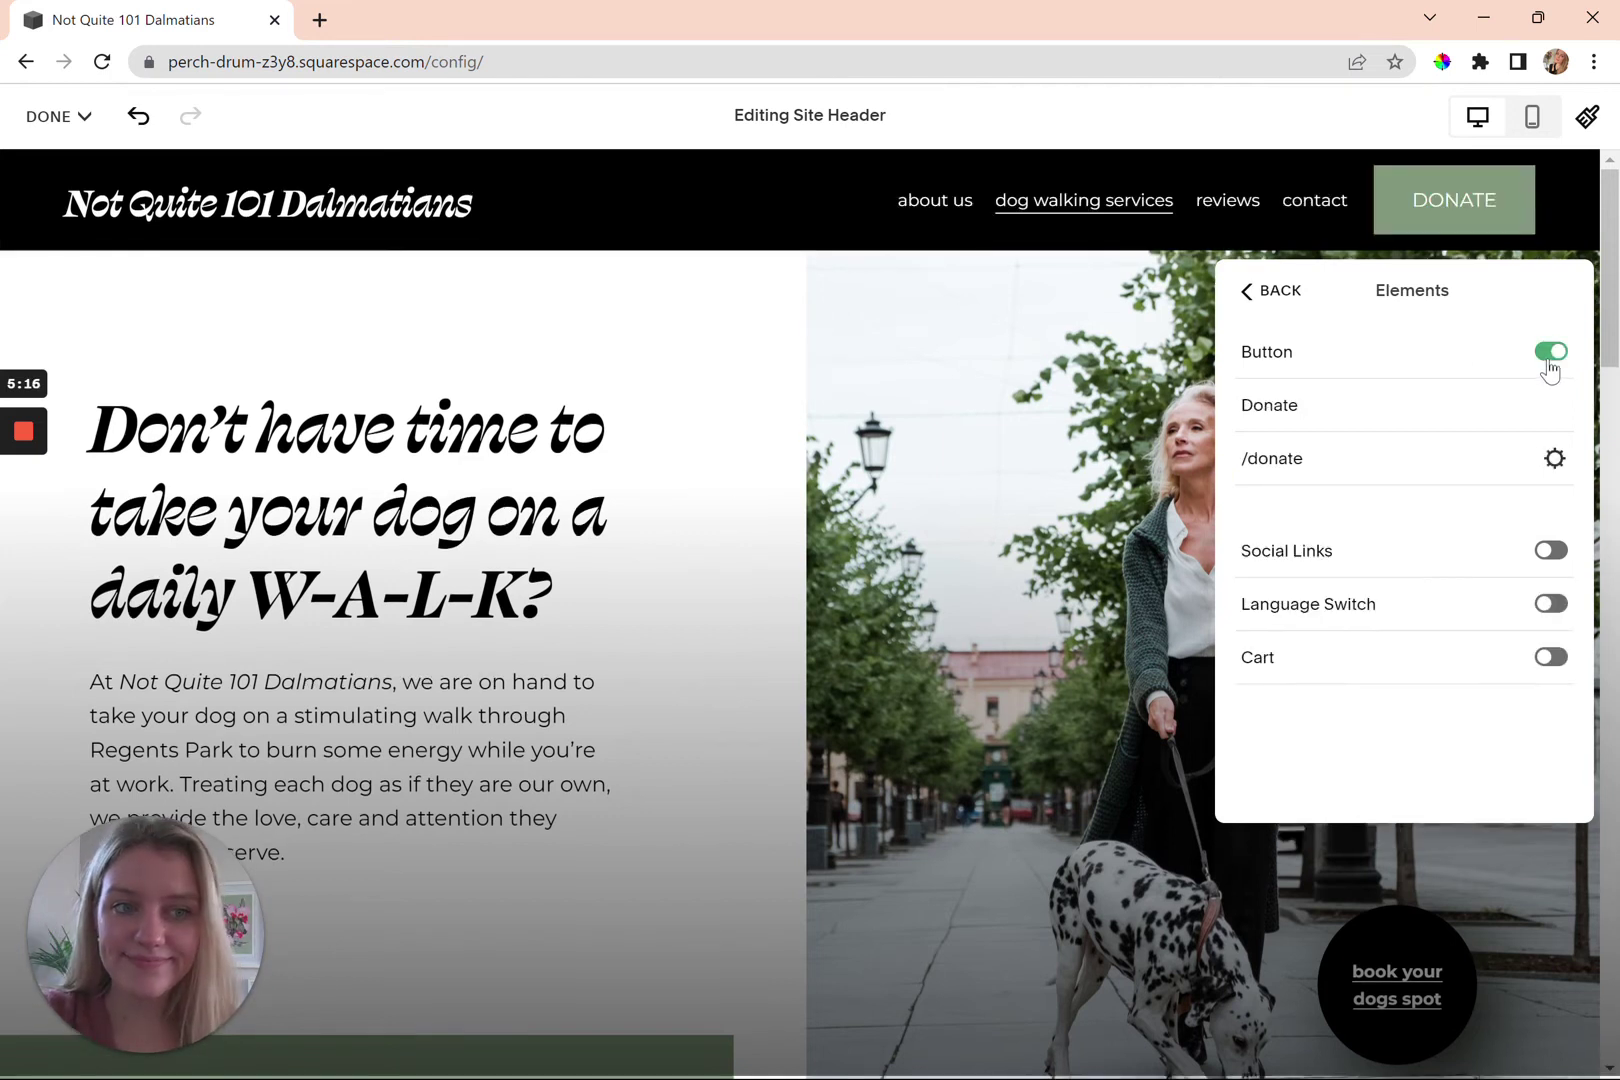
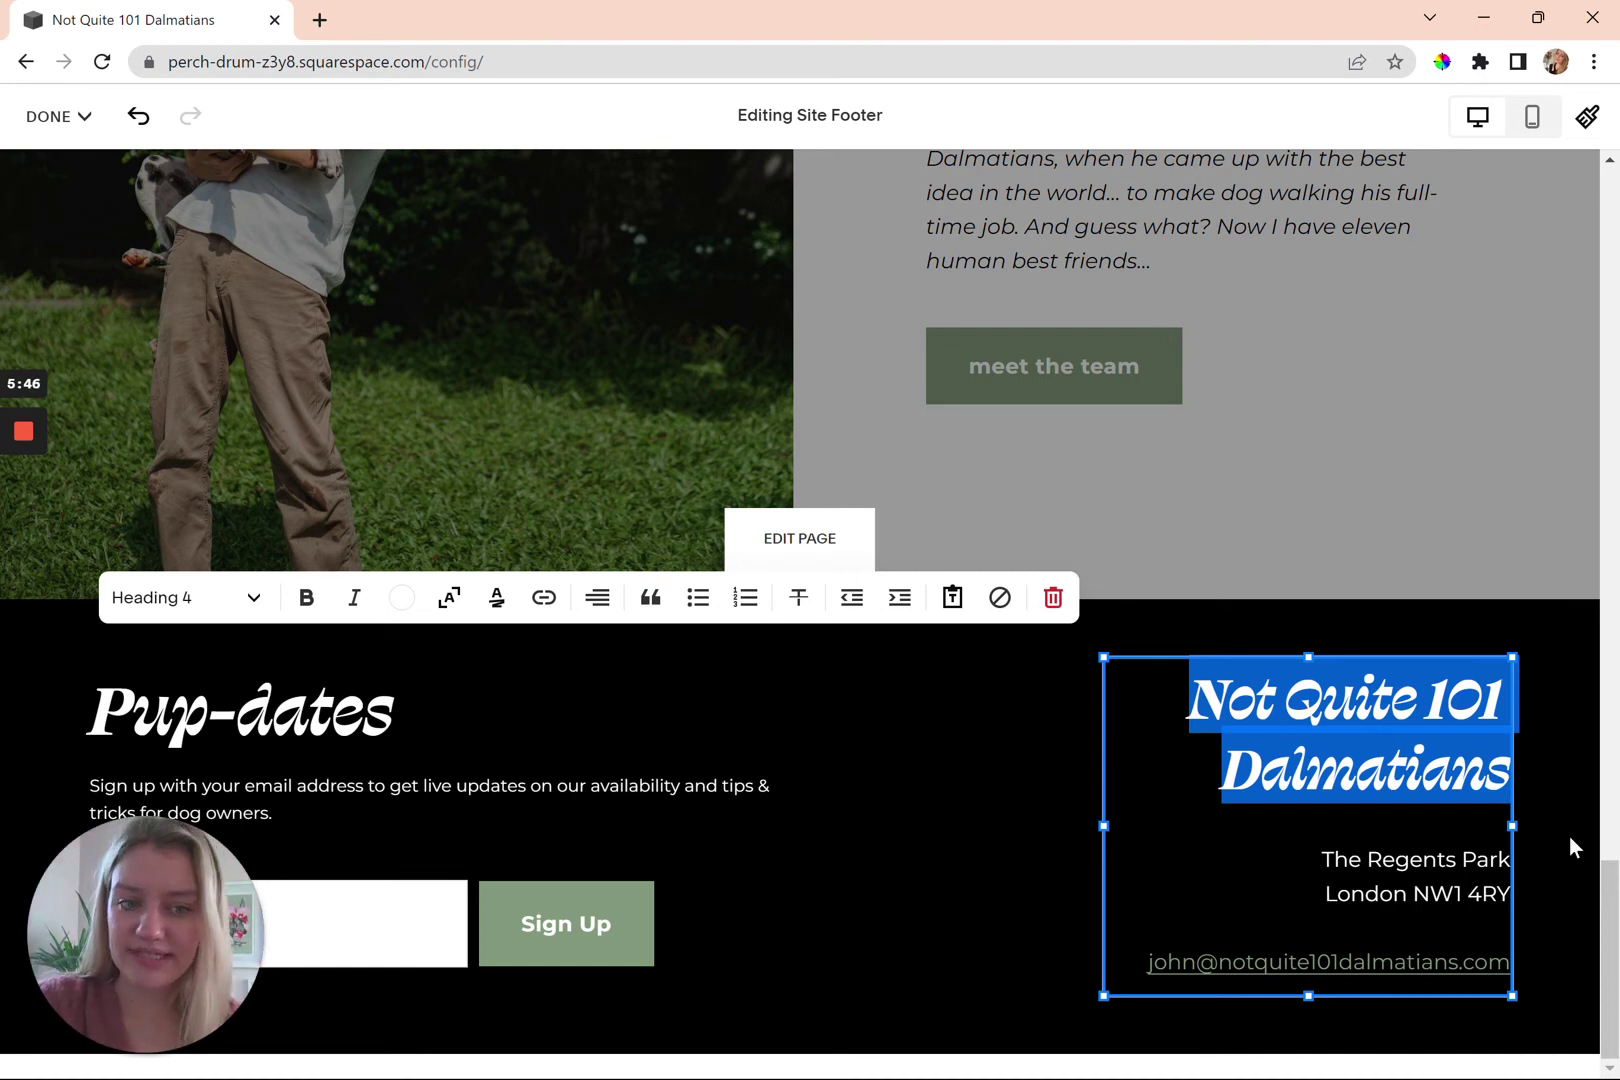
# Select the address line in the footer's text block as editable text and leave the block without changing it
pyautogui.click(1356, 858)
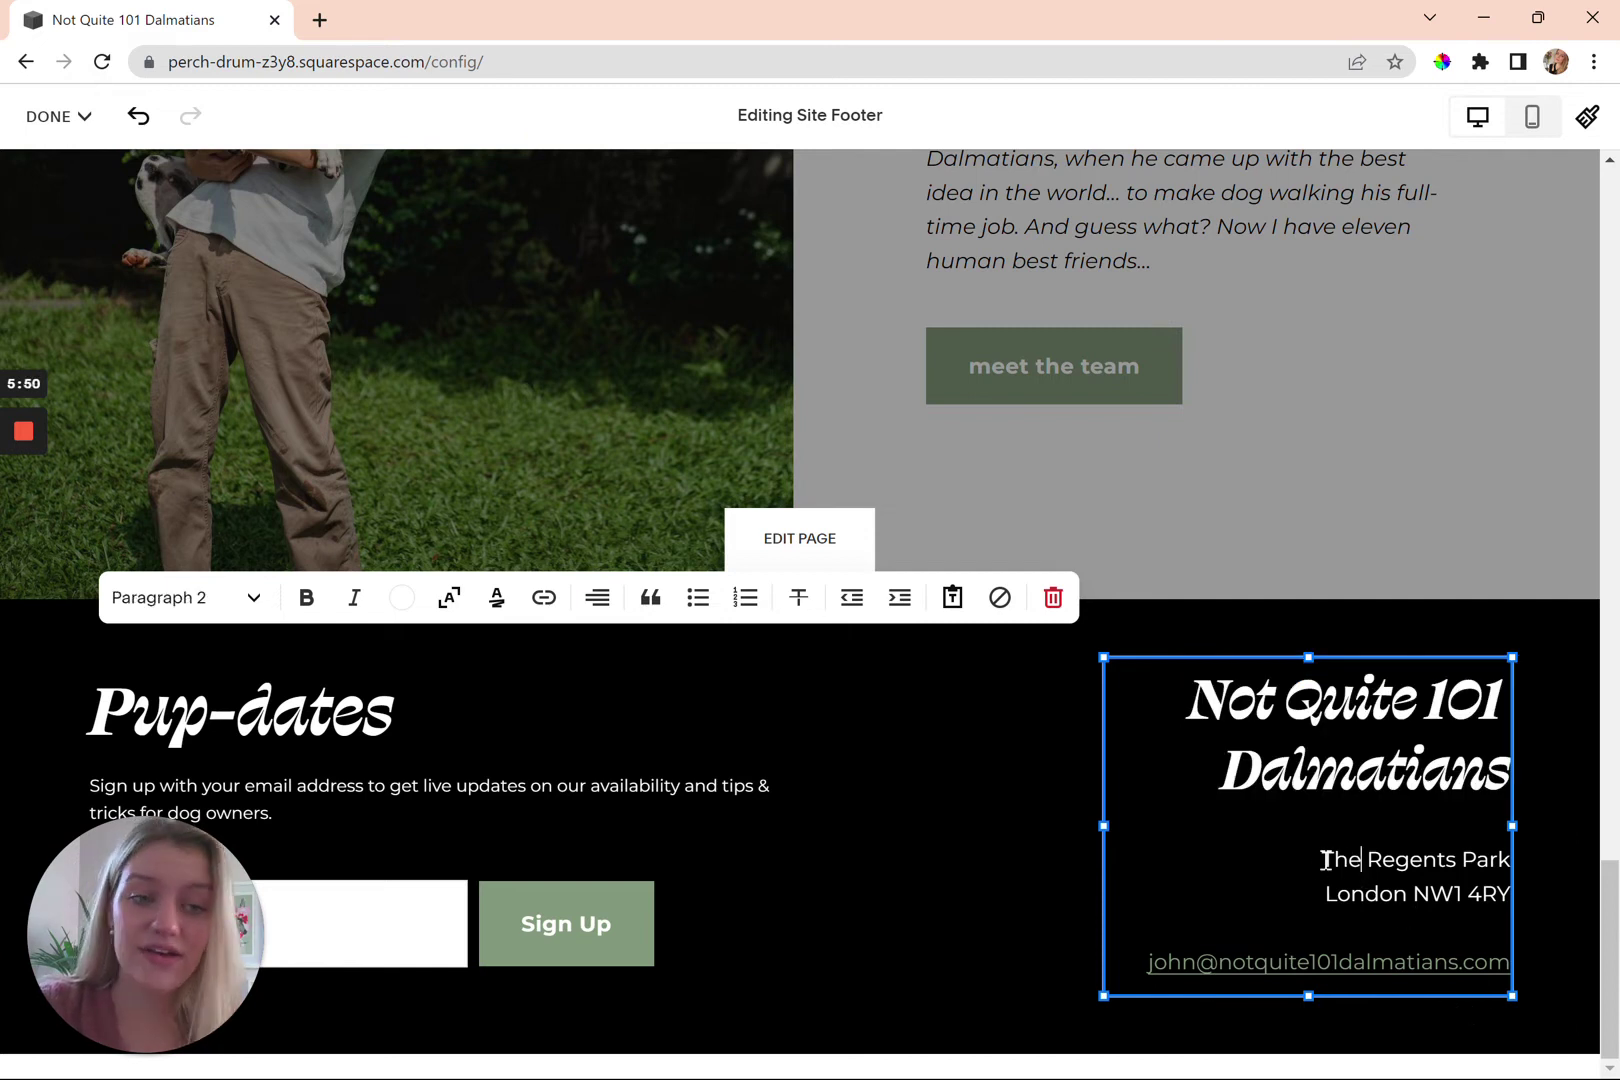
pyautogui.moveTo(1325, 860); pyautogui.dragTo(1557, 875)
pyautogui.click(1410, 880)
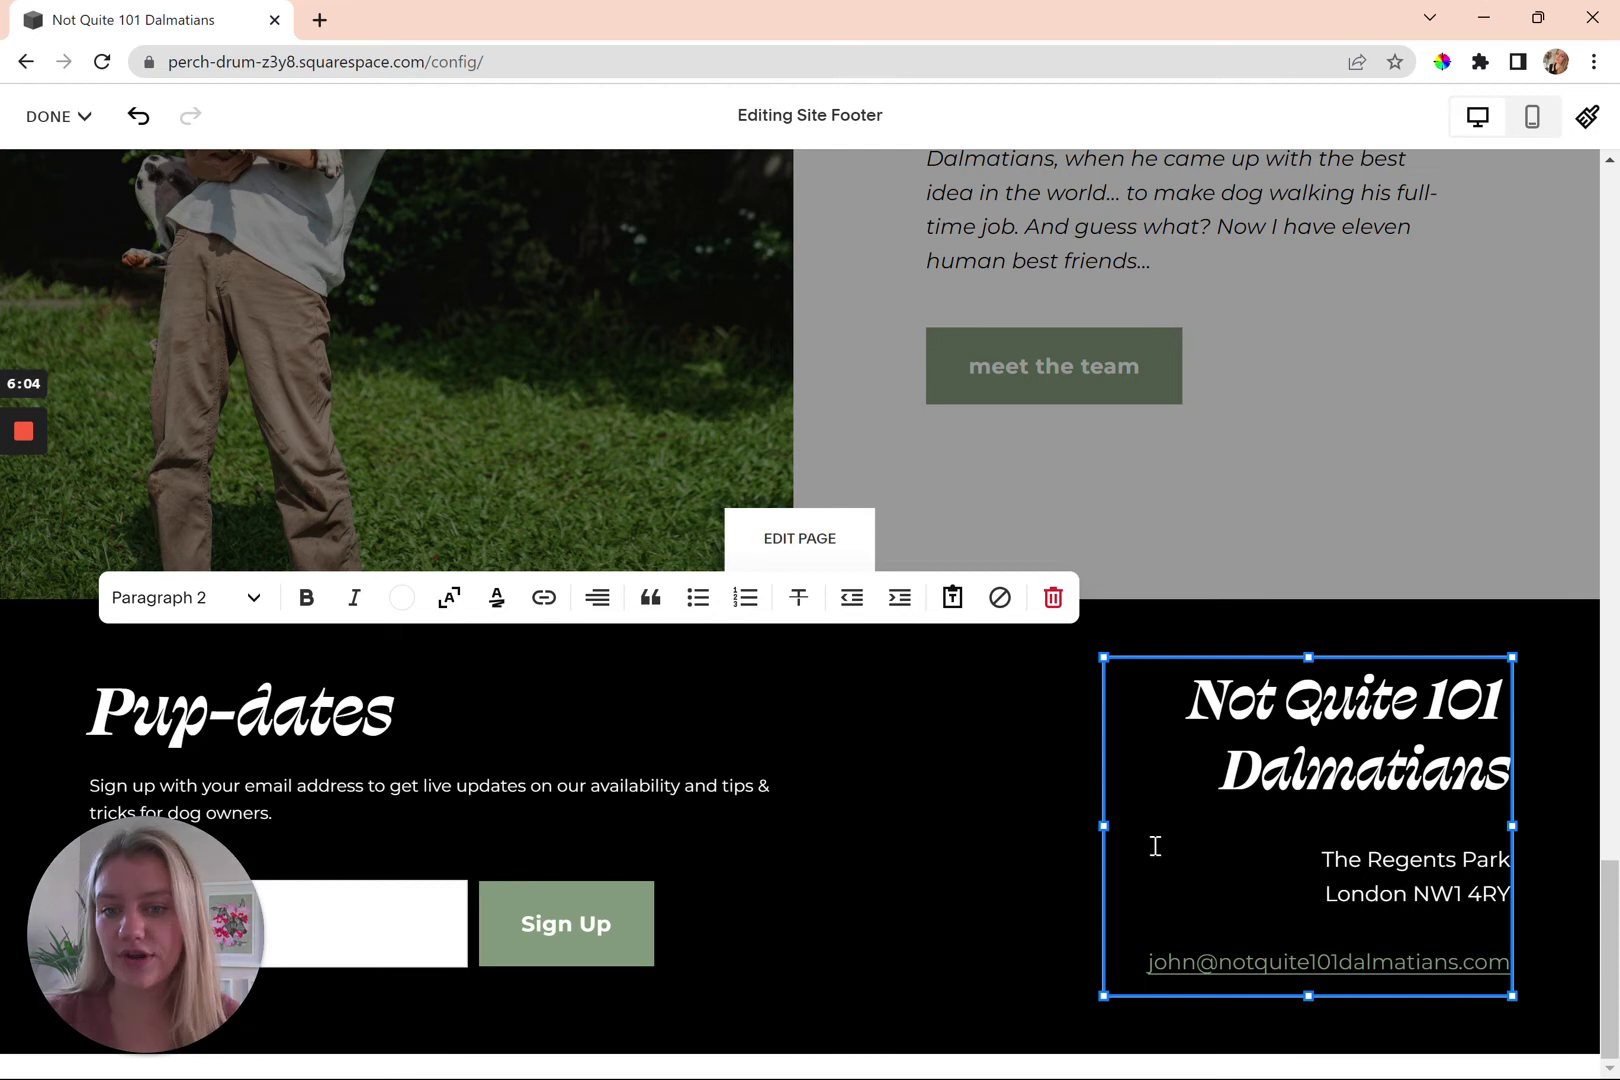
pyautogui.click(973, 734)
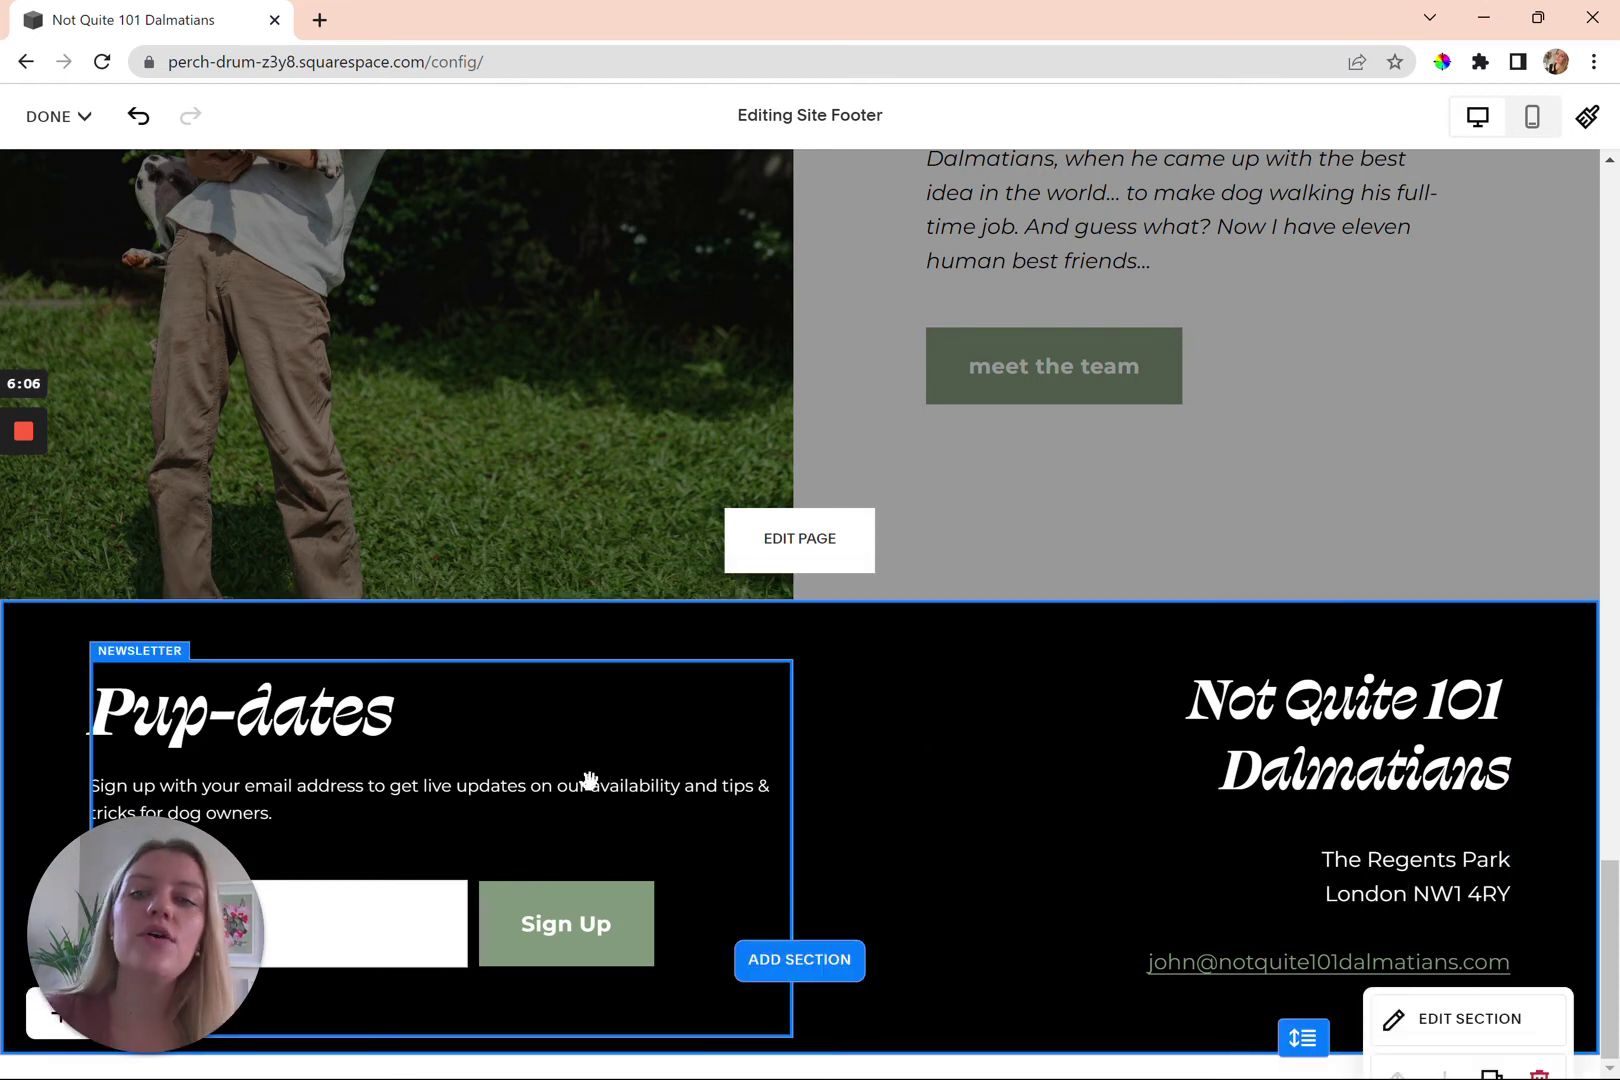
# Examine the footer newsletter block's content, storage and Squarespace Email Campaigns settings, and close its editor
pyautogui.click(405, 780)
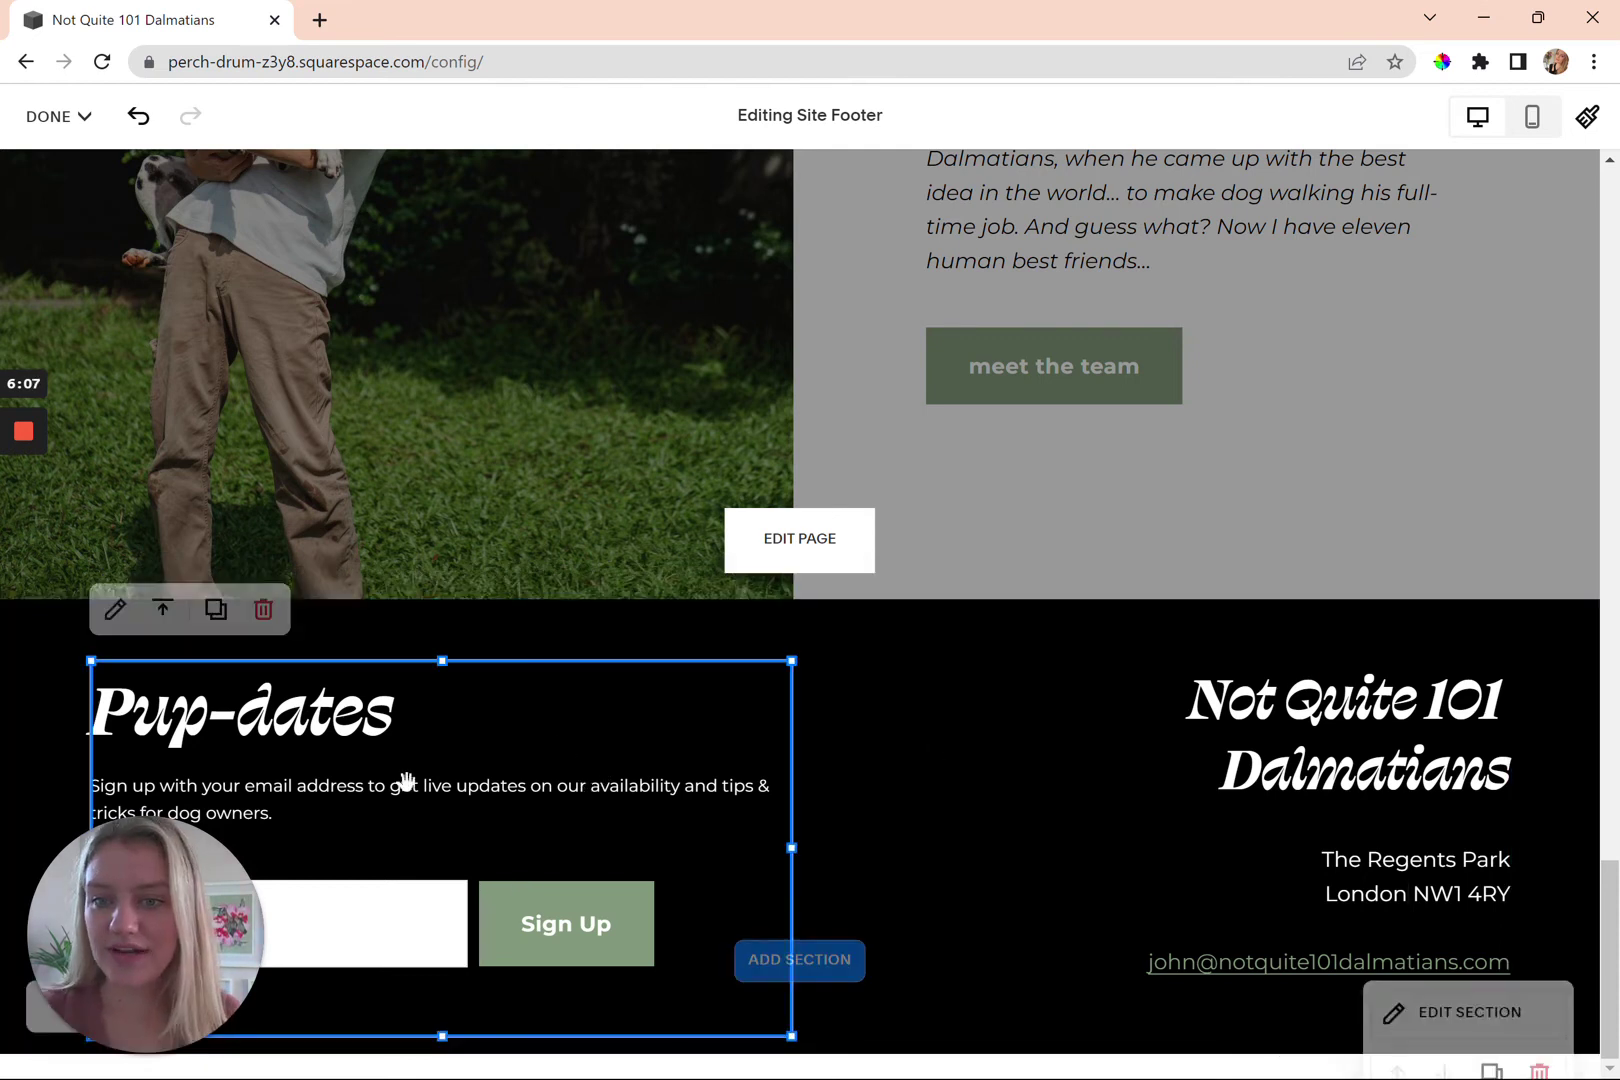
pyautogui.click(117, 612)
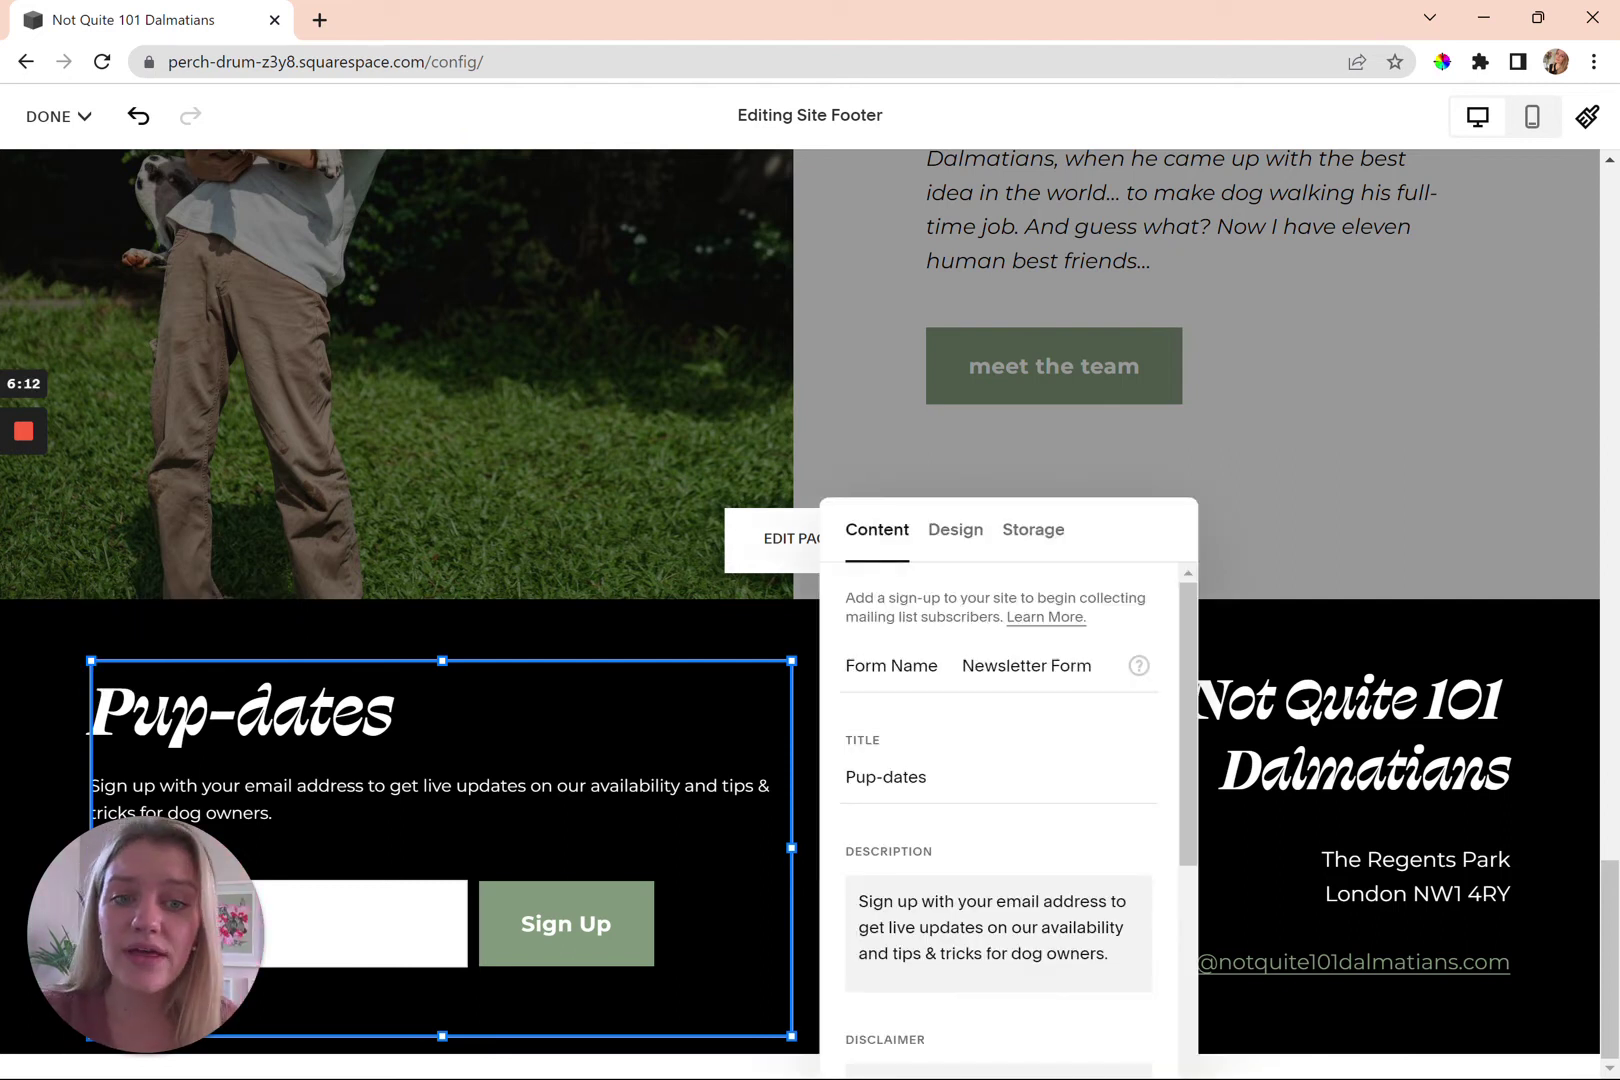
pyautogui.click(1036, 544)
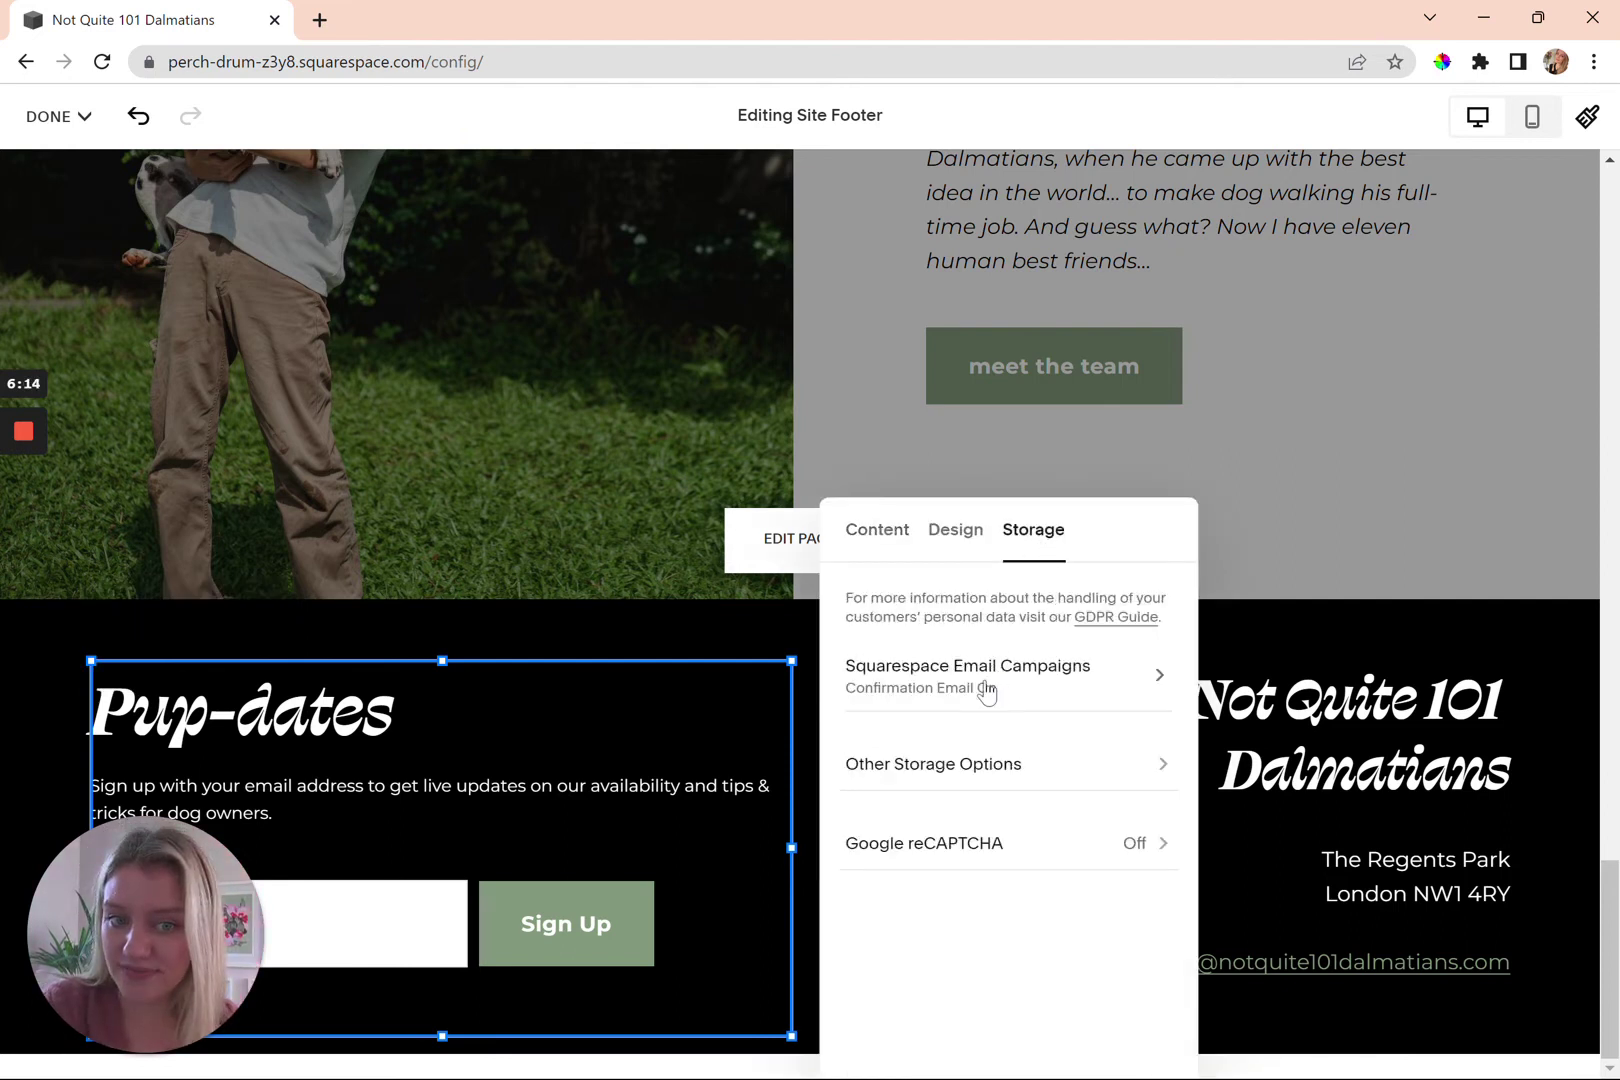
pyautogui.click(982, 702)
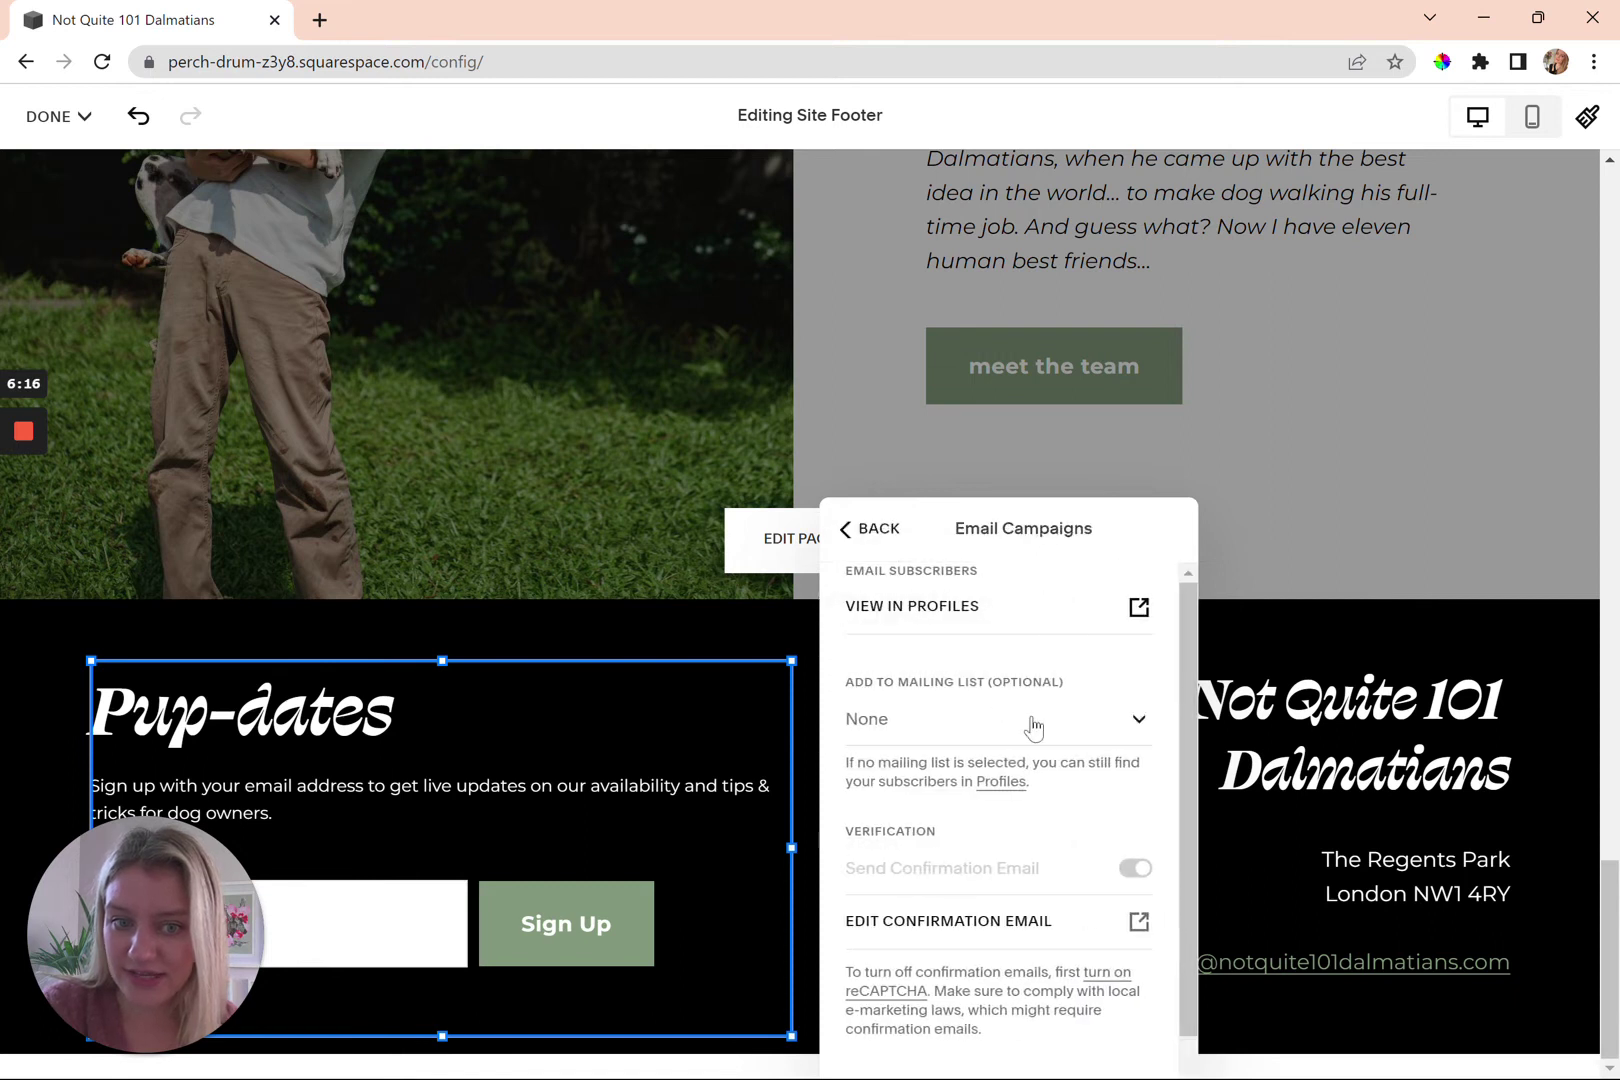
pyautogui.scroll(-1, 977, 597)
pyautogui.scroll(1, 977, 597)
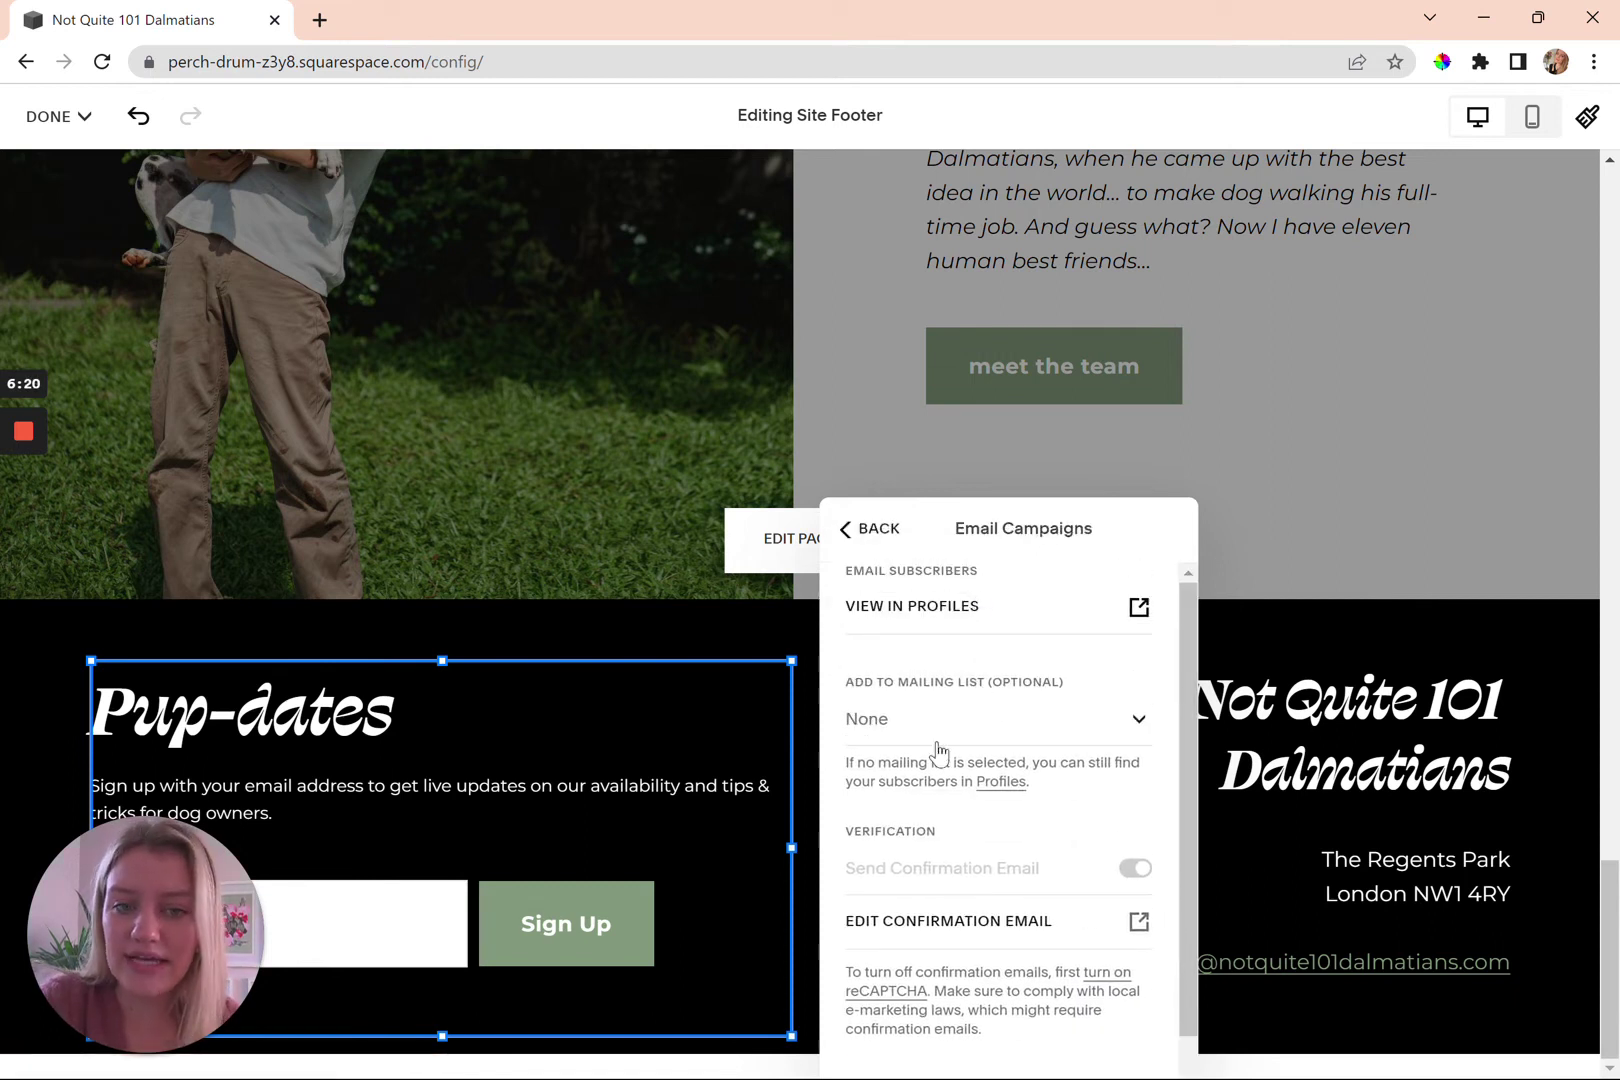
pyautogui.click(873, 536)
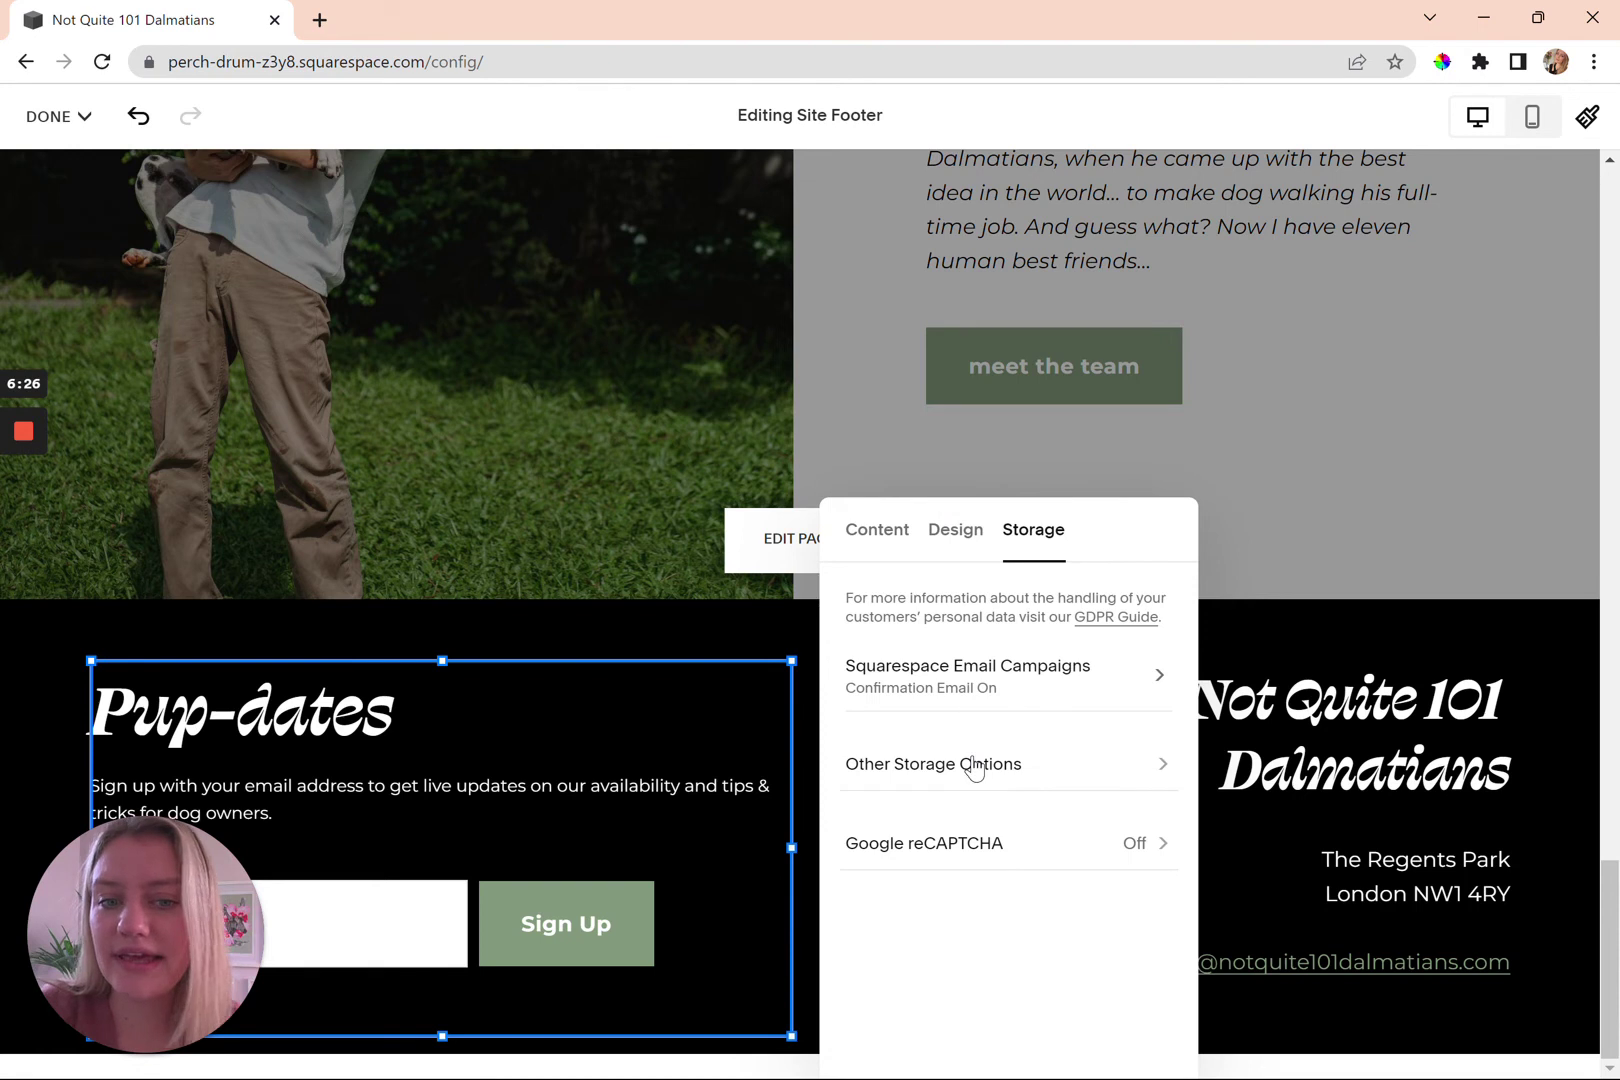
pyautogui.click(1291, 663)
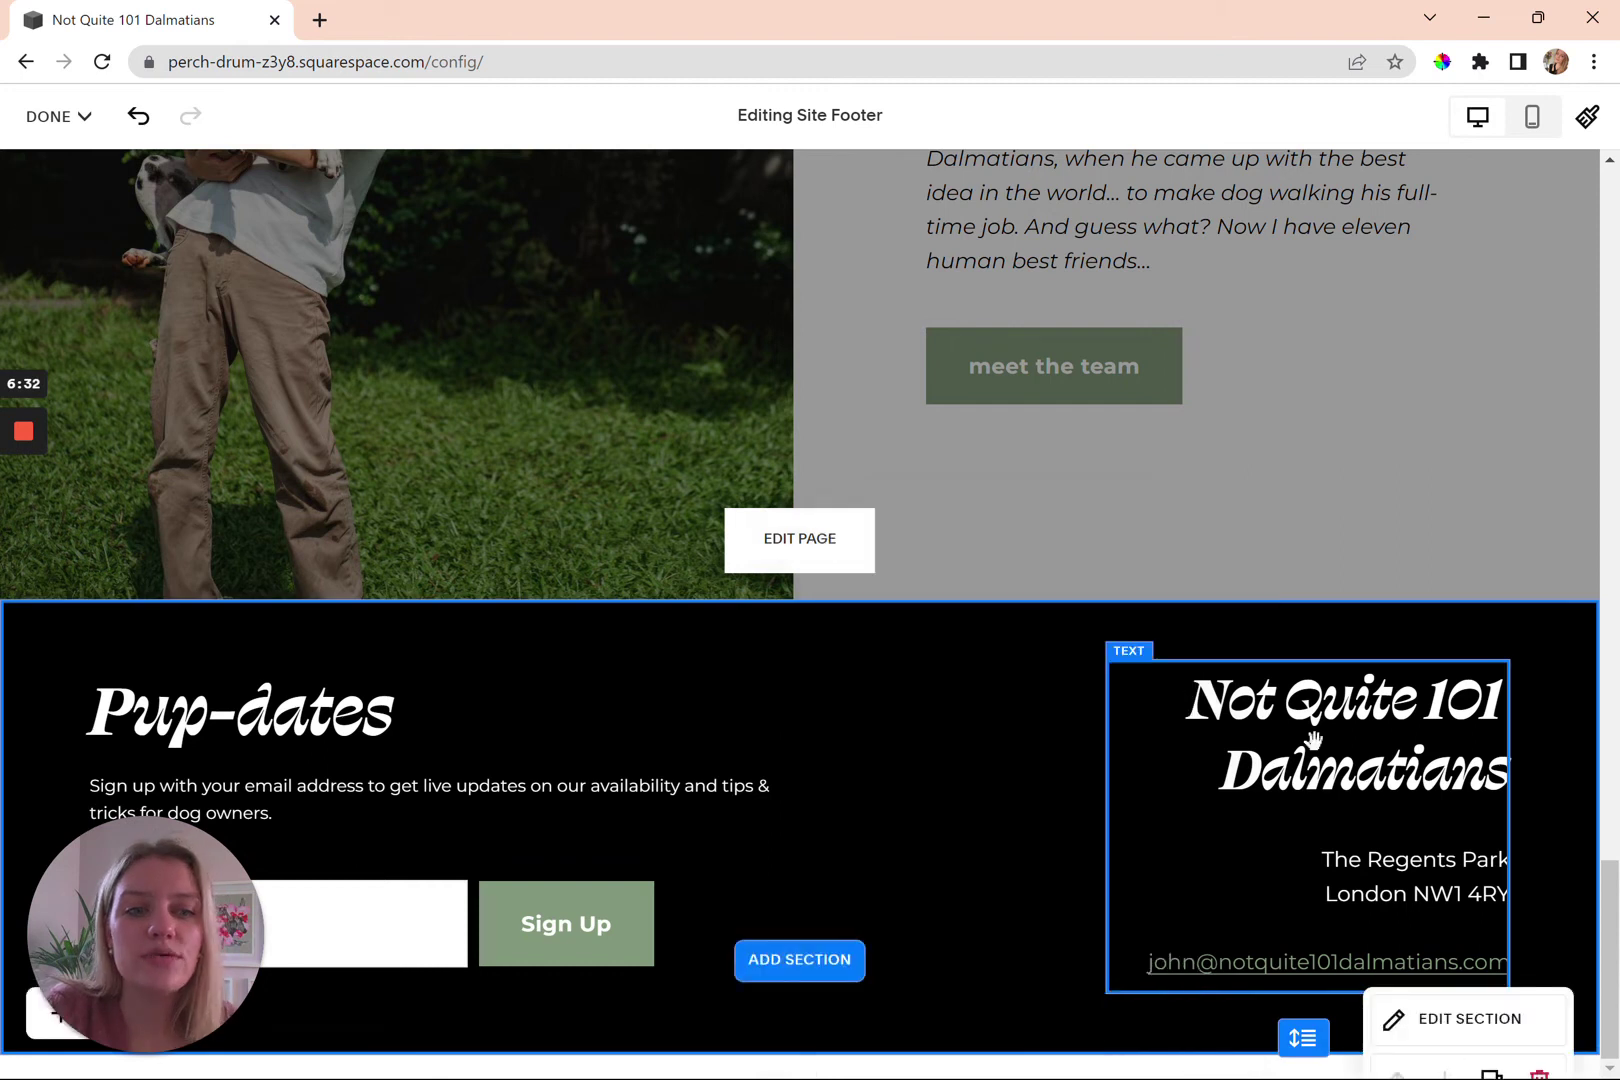
# Delete the "Not Quite 101 Dalmatians" heading from the footer's text block
pyautogui.click(1311, 737)
pyautogui.moveTo(1188, 703); pyautogui.dragTo(1515, 752)
pyautogui.press('BackSpace')
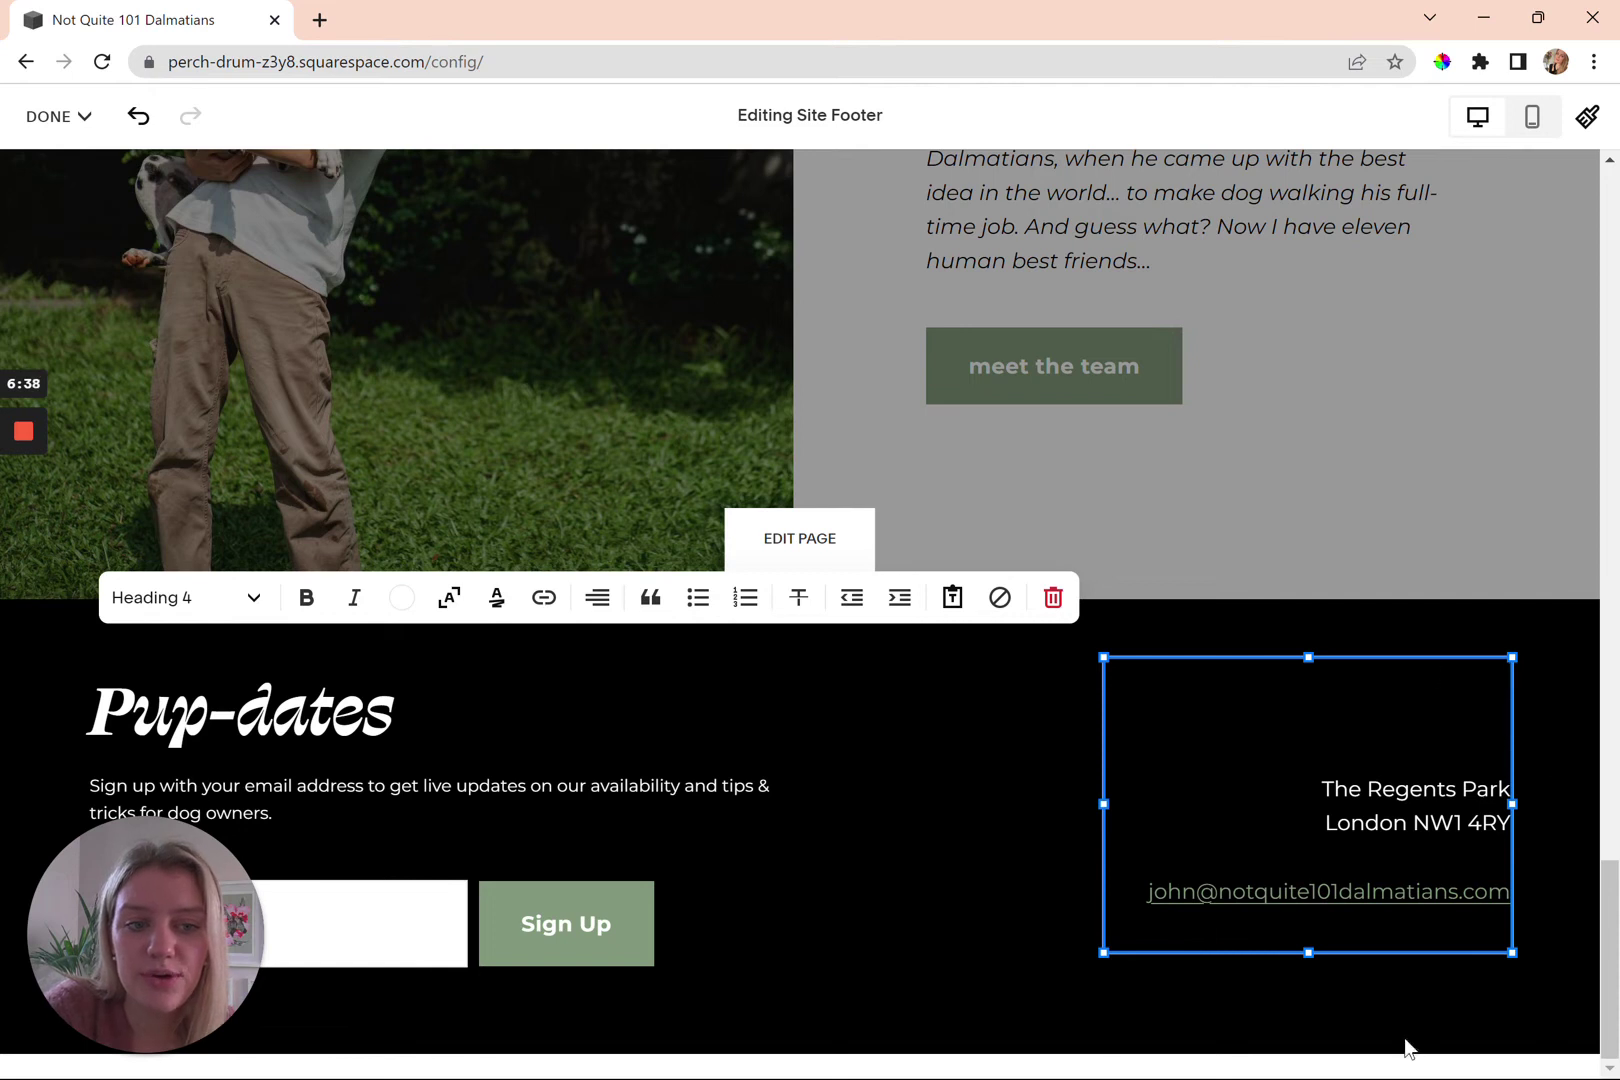
pyautogui.click(963, 767)
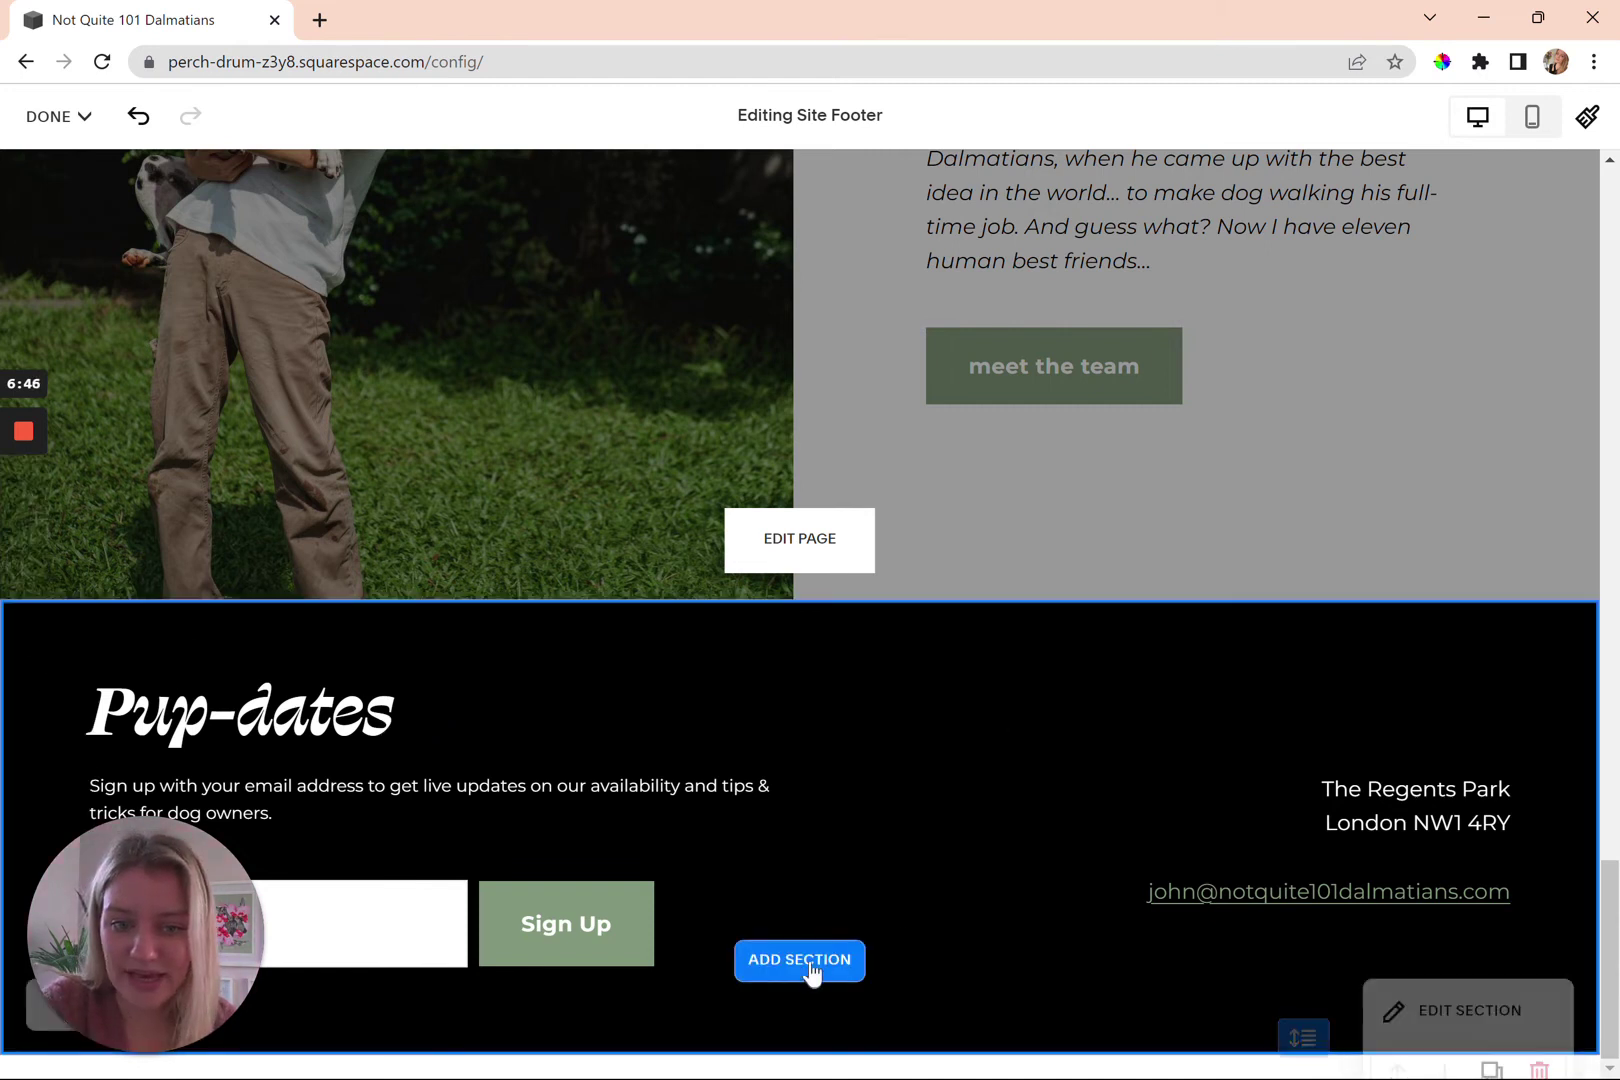
# Examine the available footer section templates and close them without adding a section
pyautogui.click(800, 960)
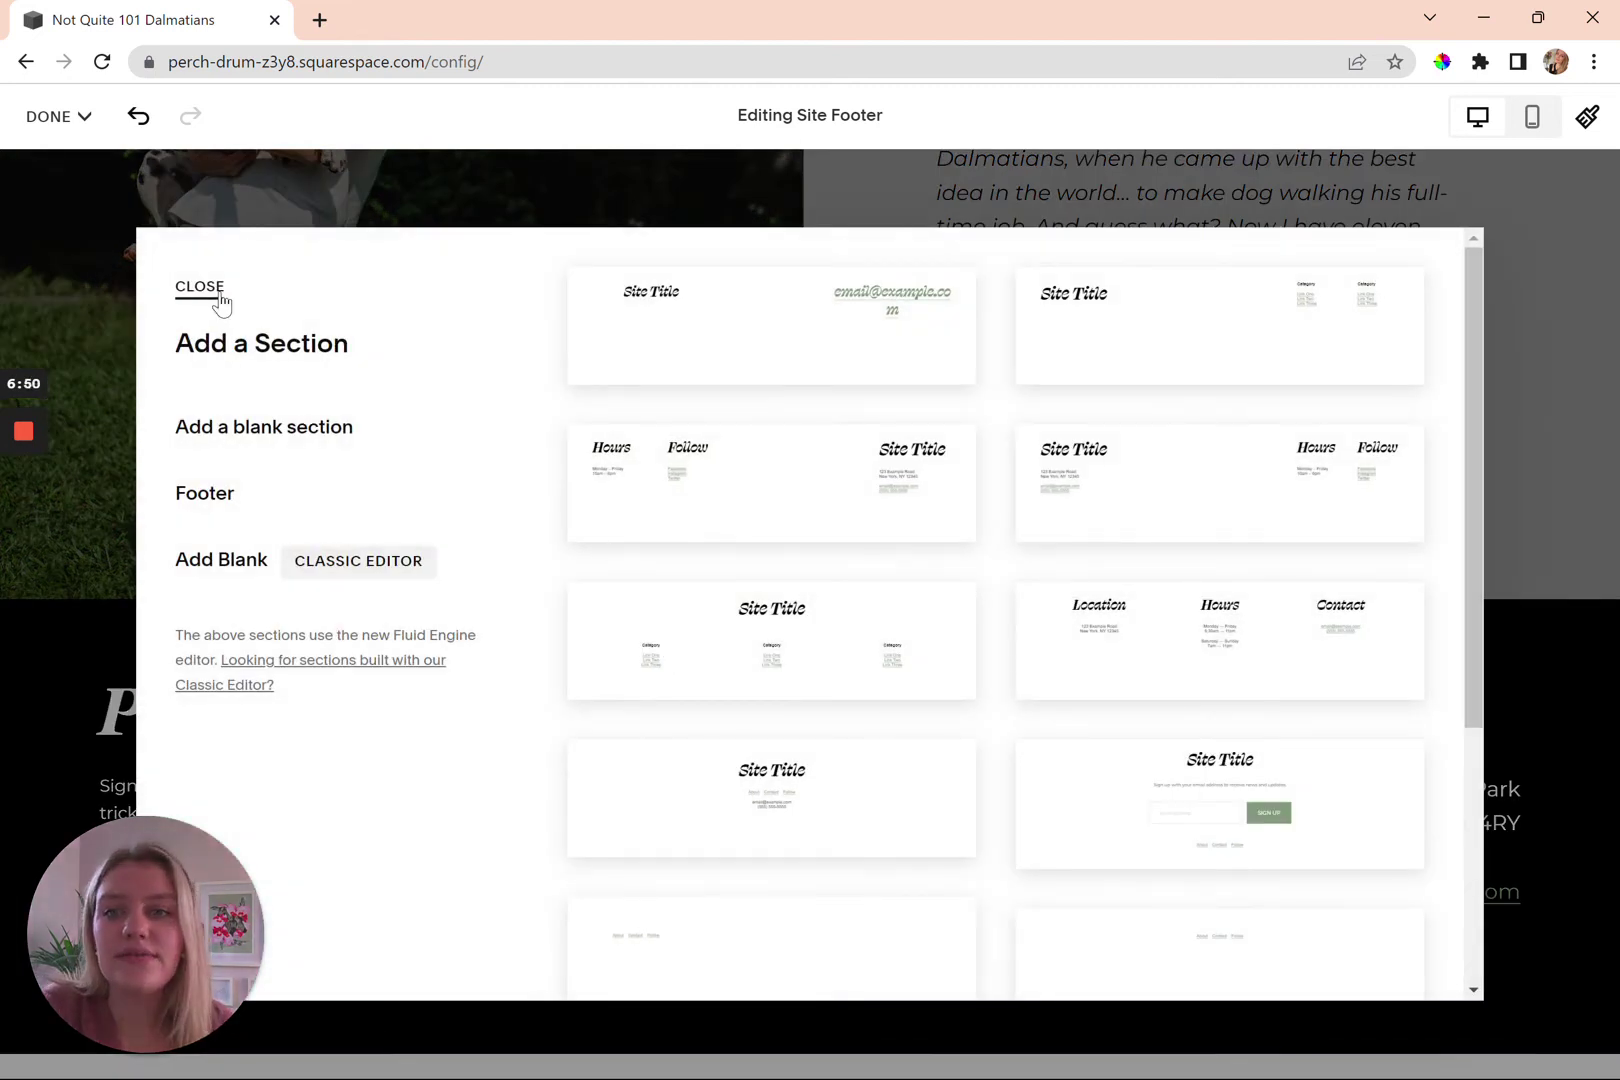
pyautogui.press('Escape')
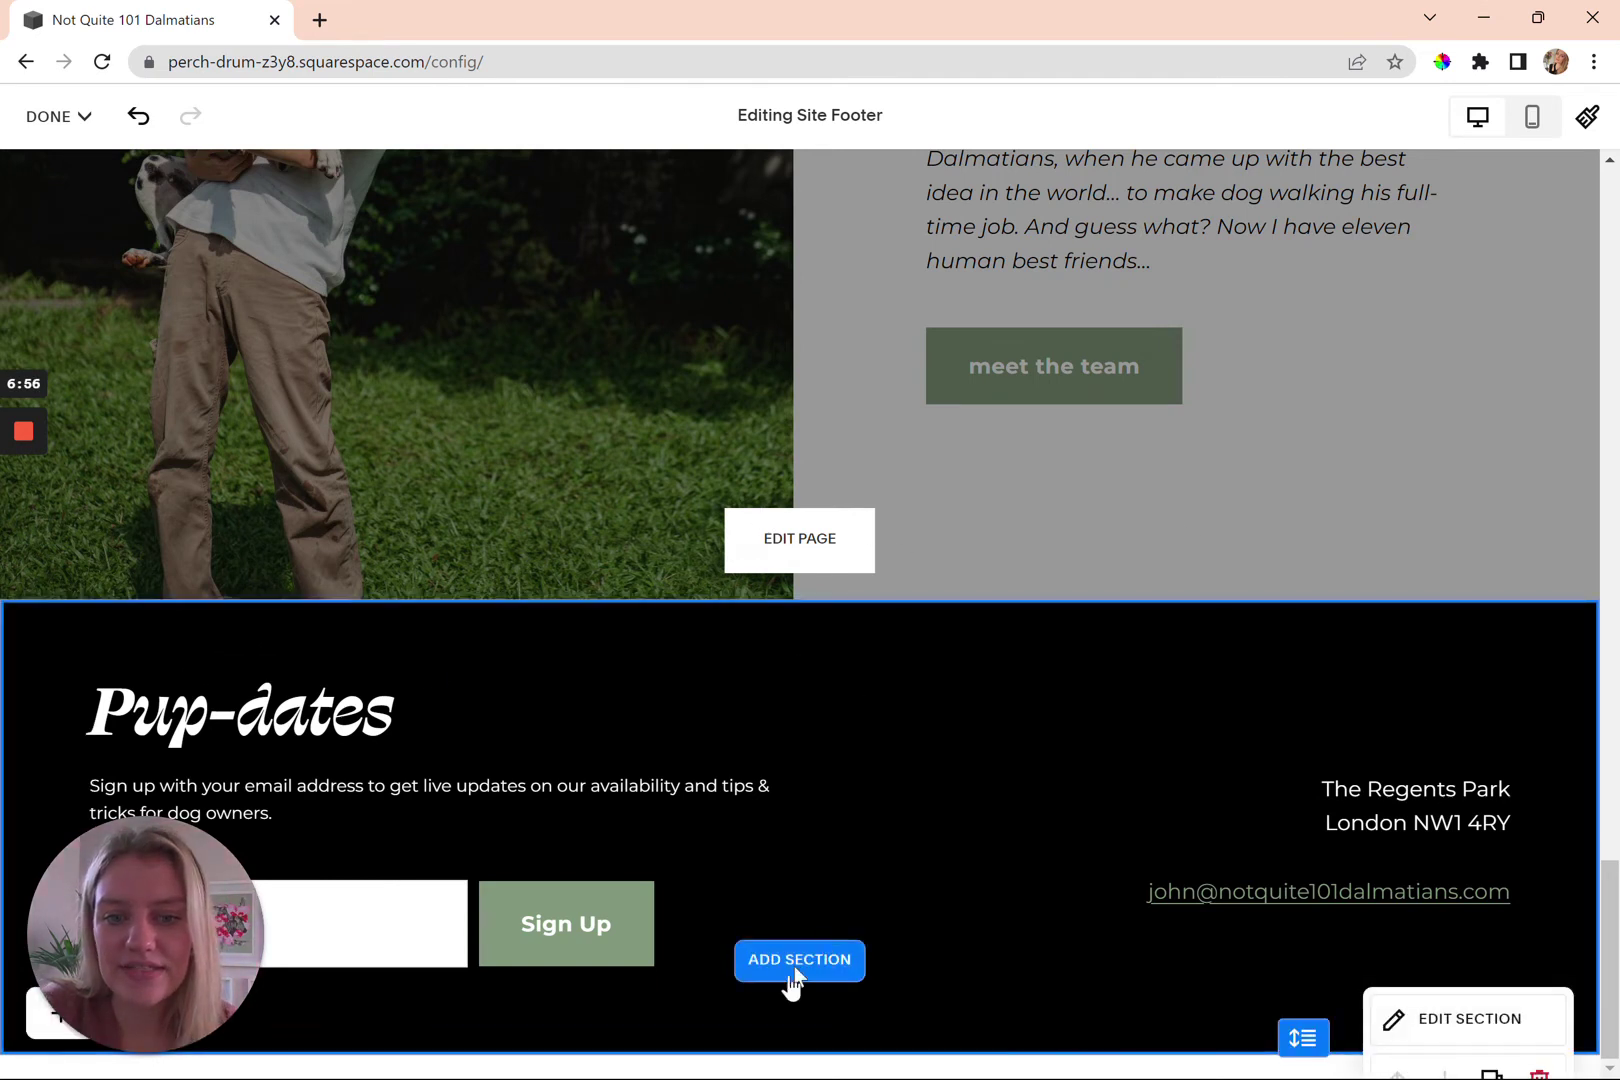
# Add an image block to the footer and place it over the top of the contact text block, aligned to its right edge
pyautogui.moveTo(111, 962); pyautogui.dragTo(100, 726)
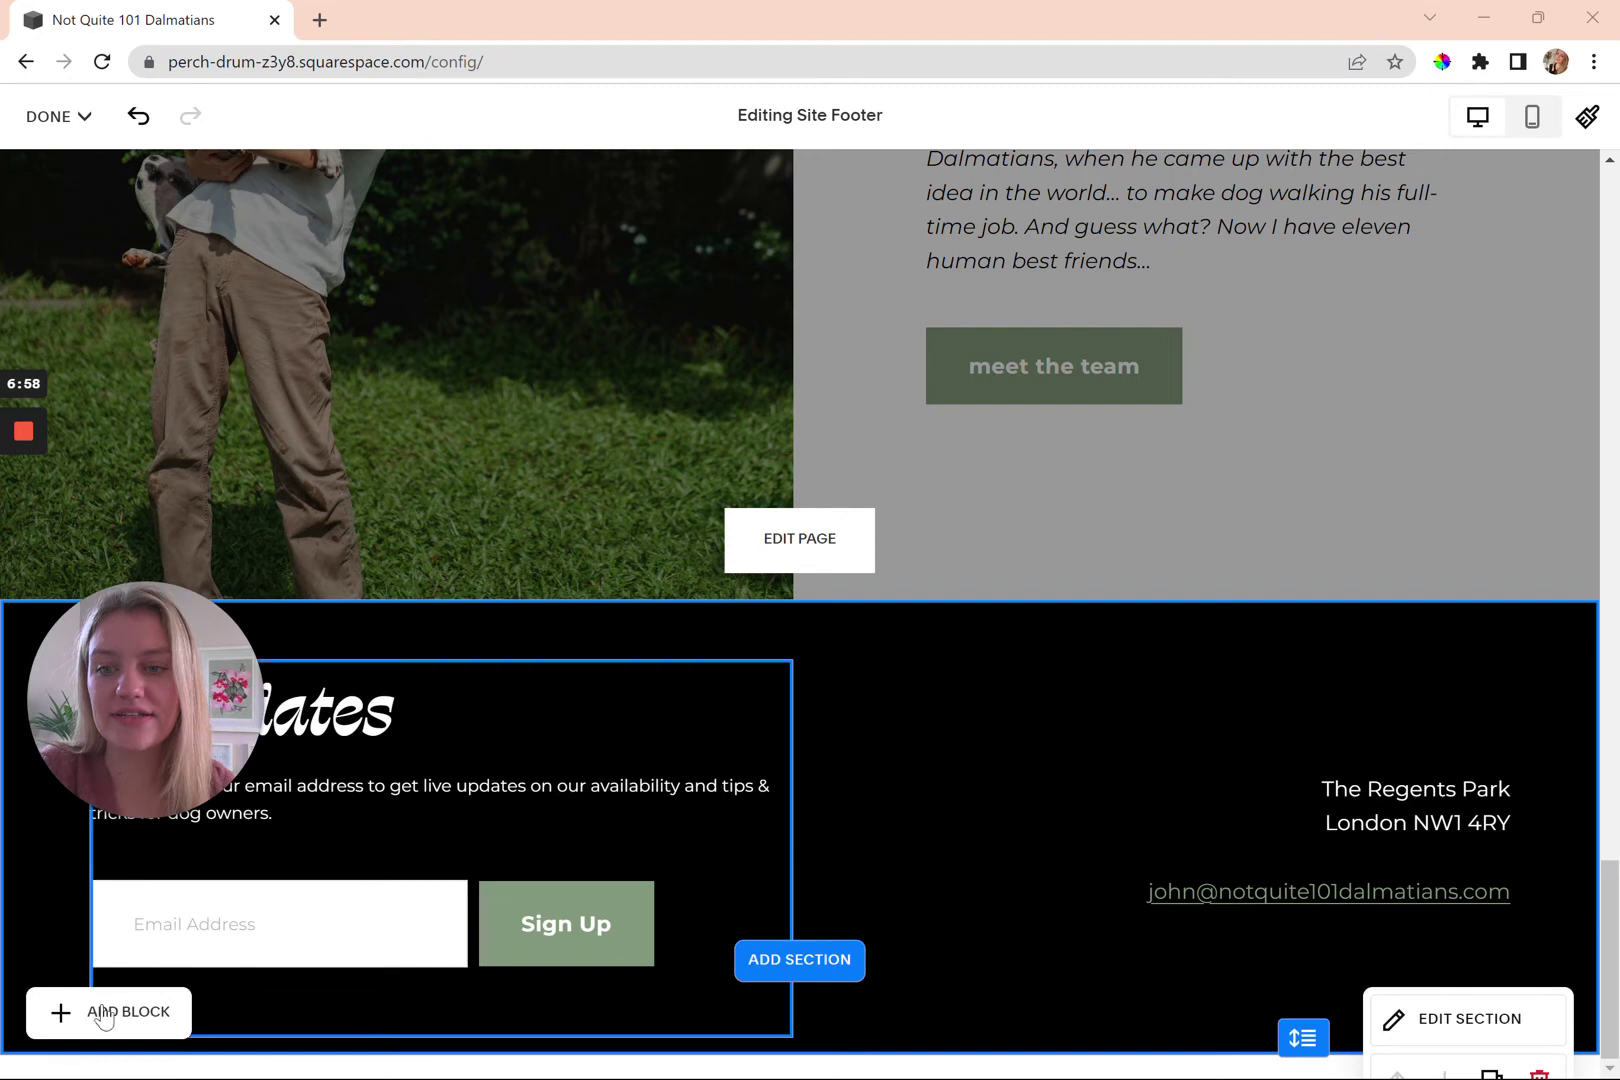
pyautogui.click(103, 1013)
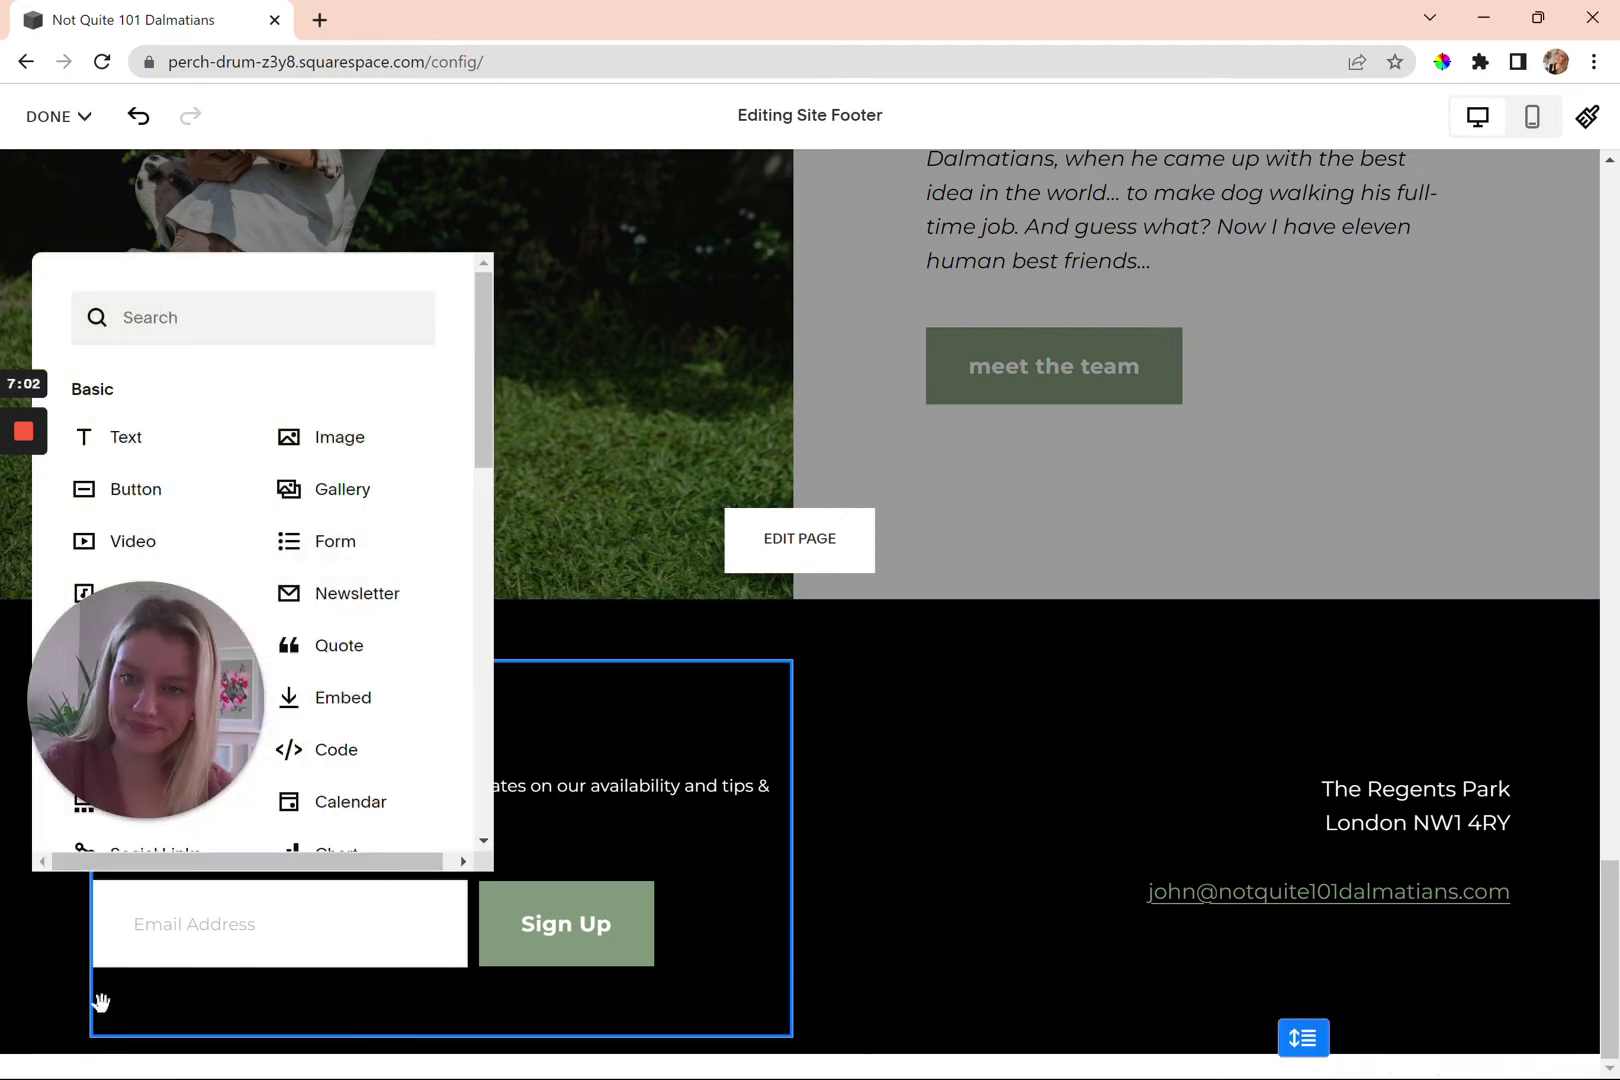
pyautogui.click(347, 438)
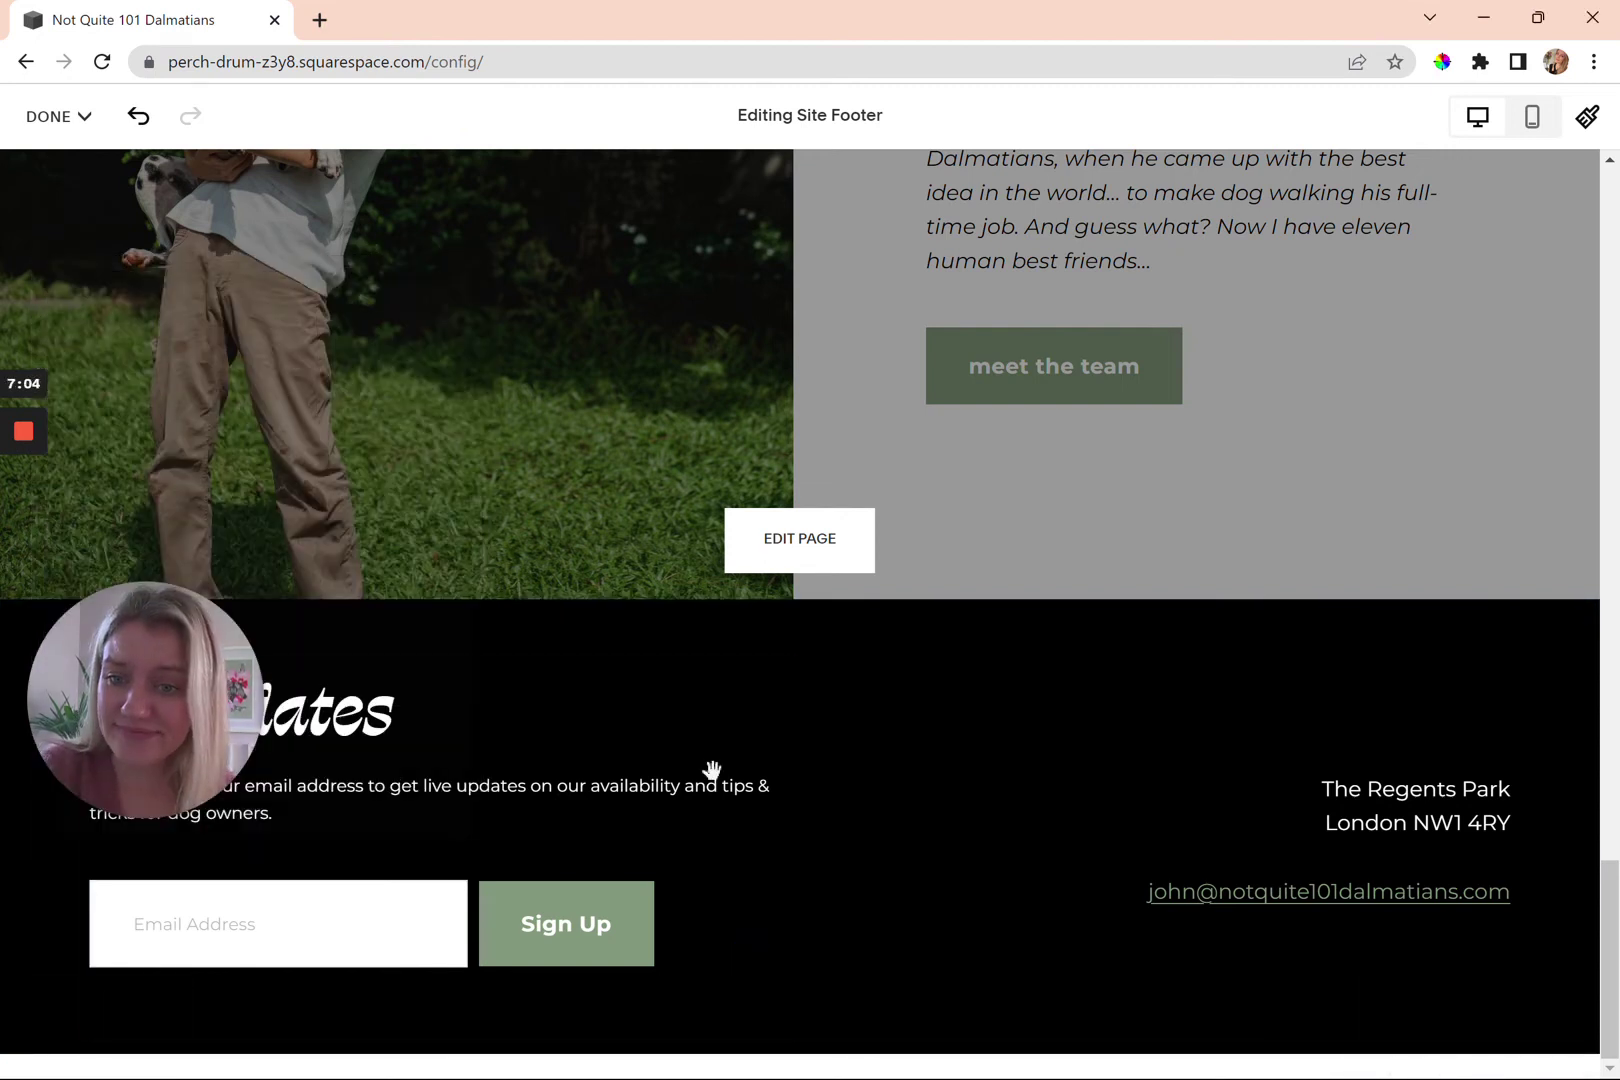
pyautogui.moveTo(343, 878); pyautogui.dragTo(1485, 700)
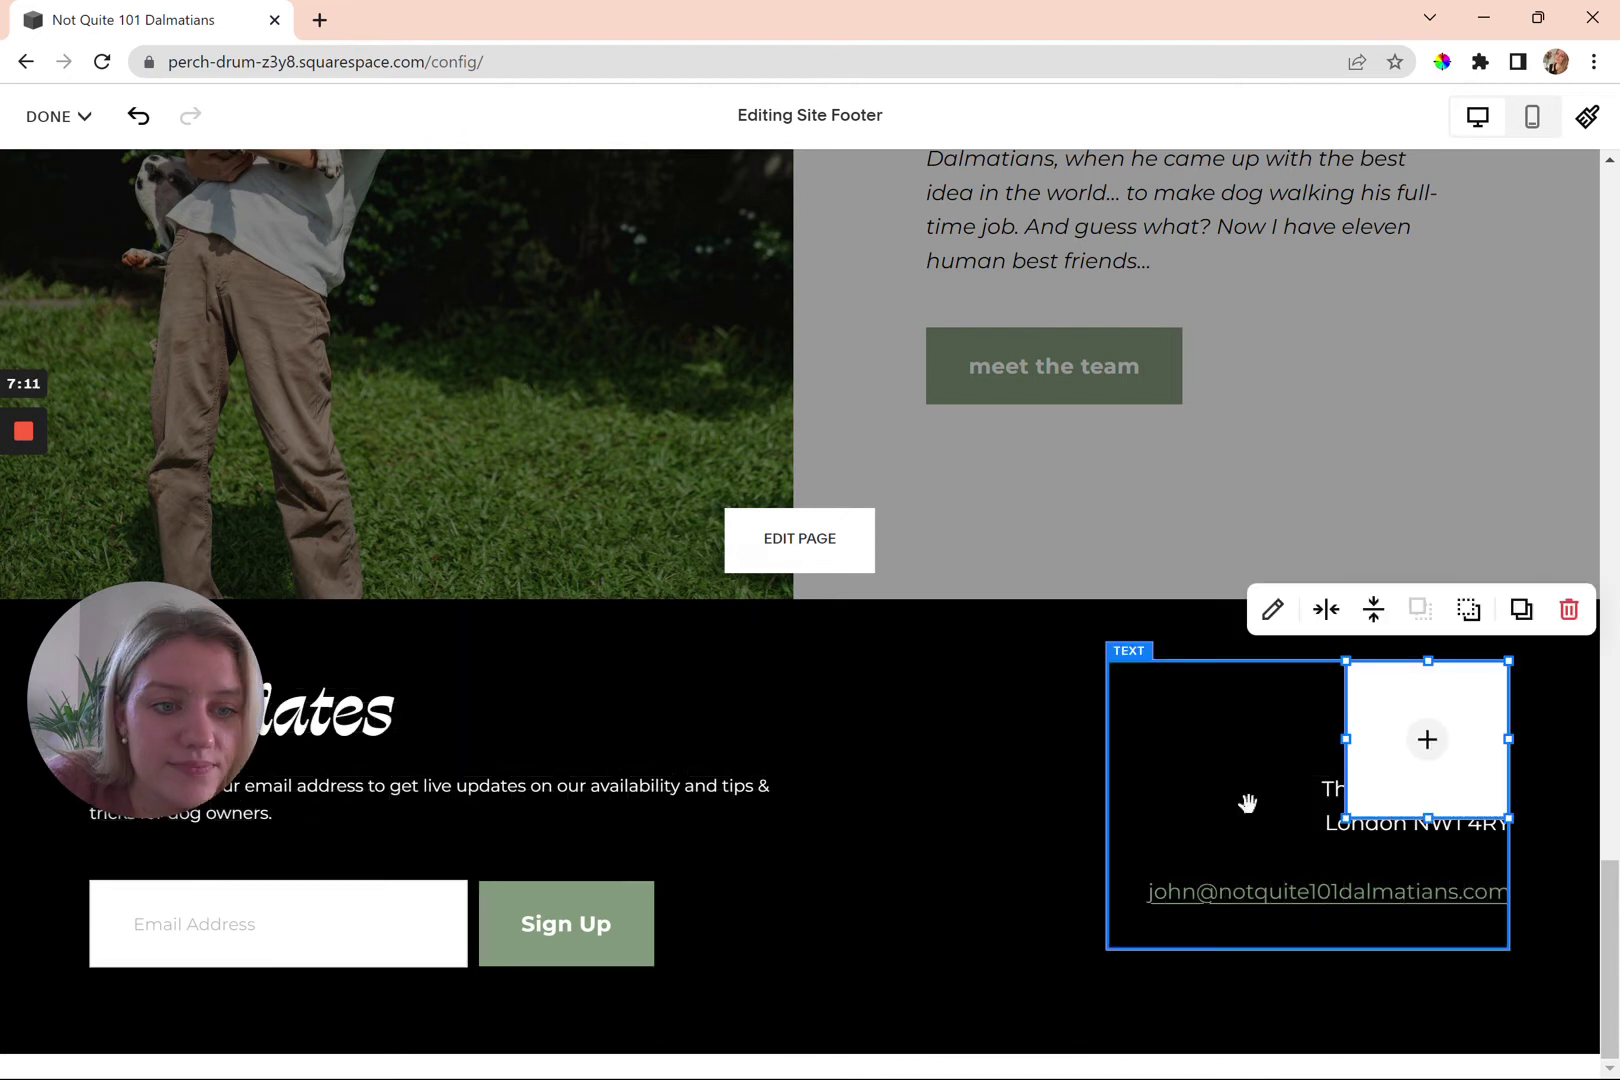
# Move the footer's contact text block down so its address sits below the image block
pyautogui.click(1248, 804)
pyautogui.moveTo(1250, 805); pyautogui.dragTo(1250, 805)
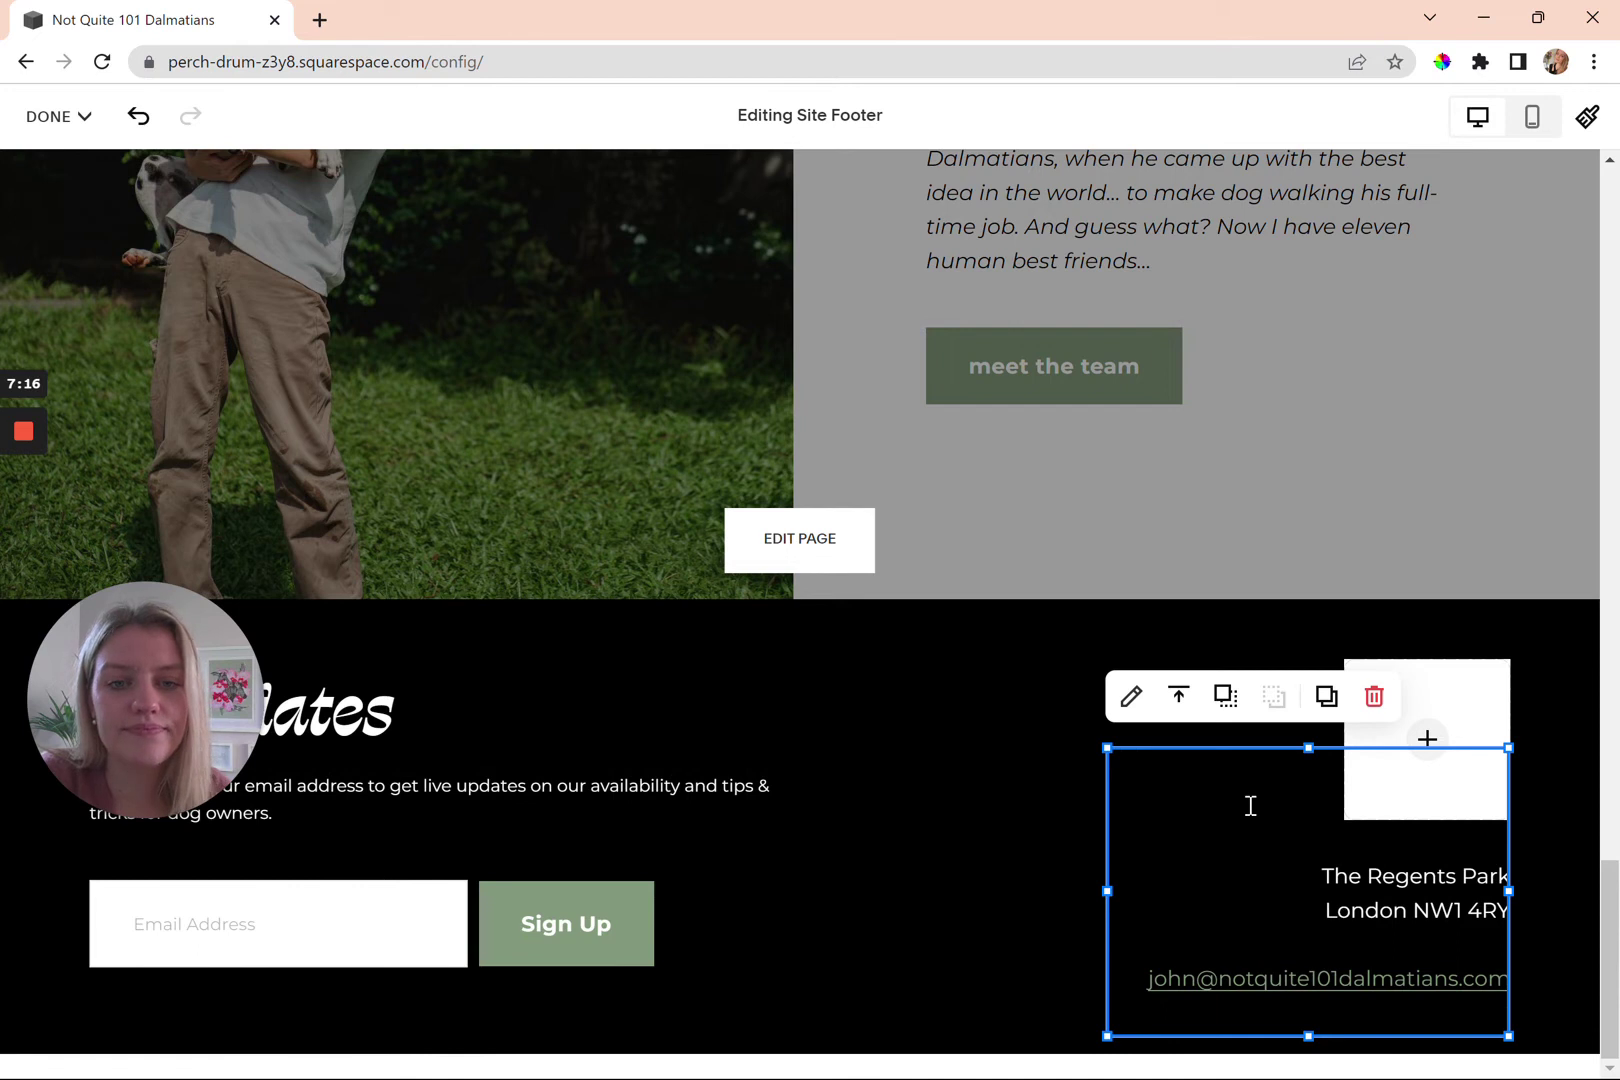
pyautogui.click(1005, 785)
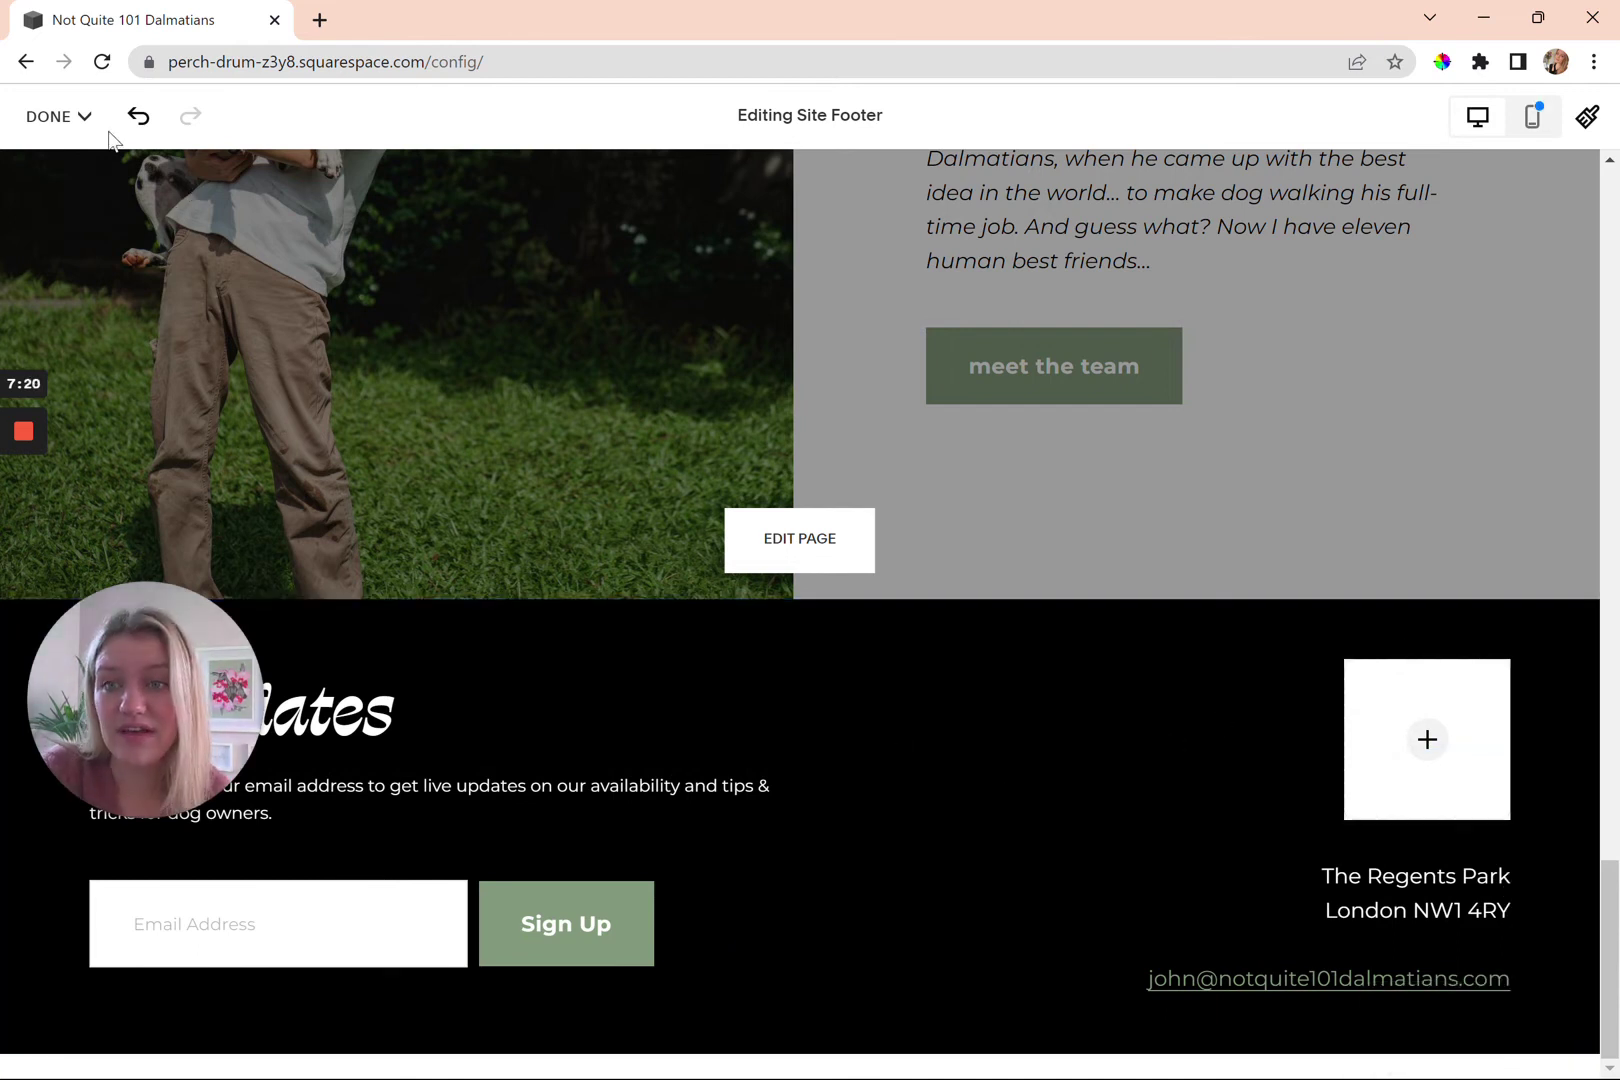
# Discard all footer changes and leave the site editor
pyautogui.moveTo(55, 116)
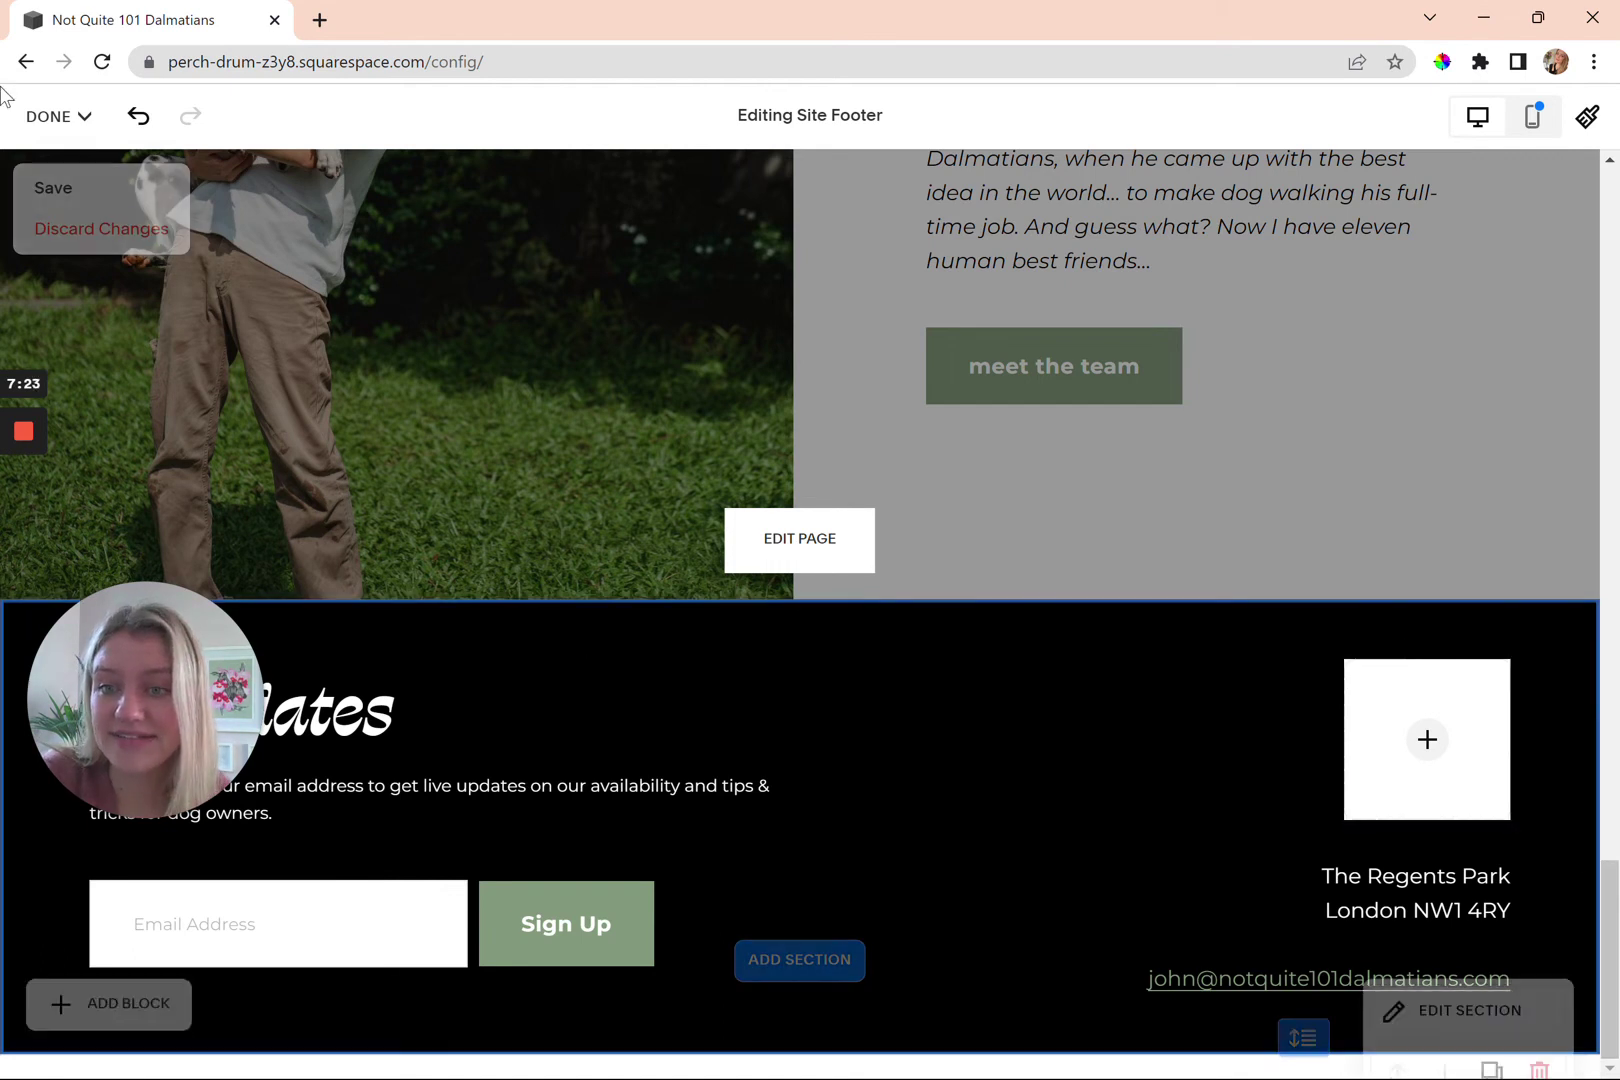
pyautogui.click(76, 229)
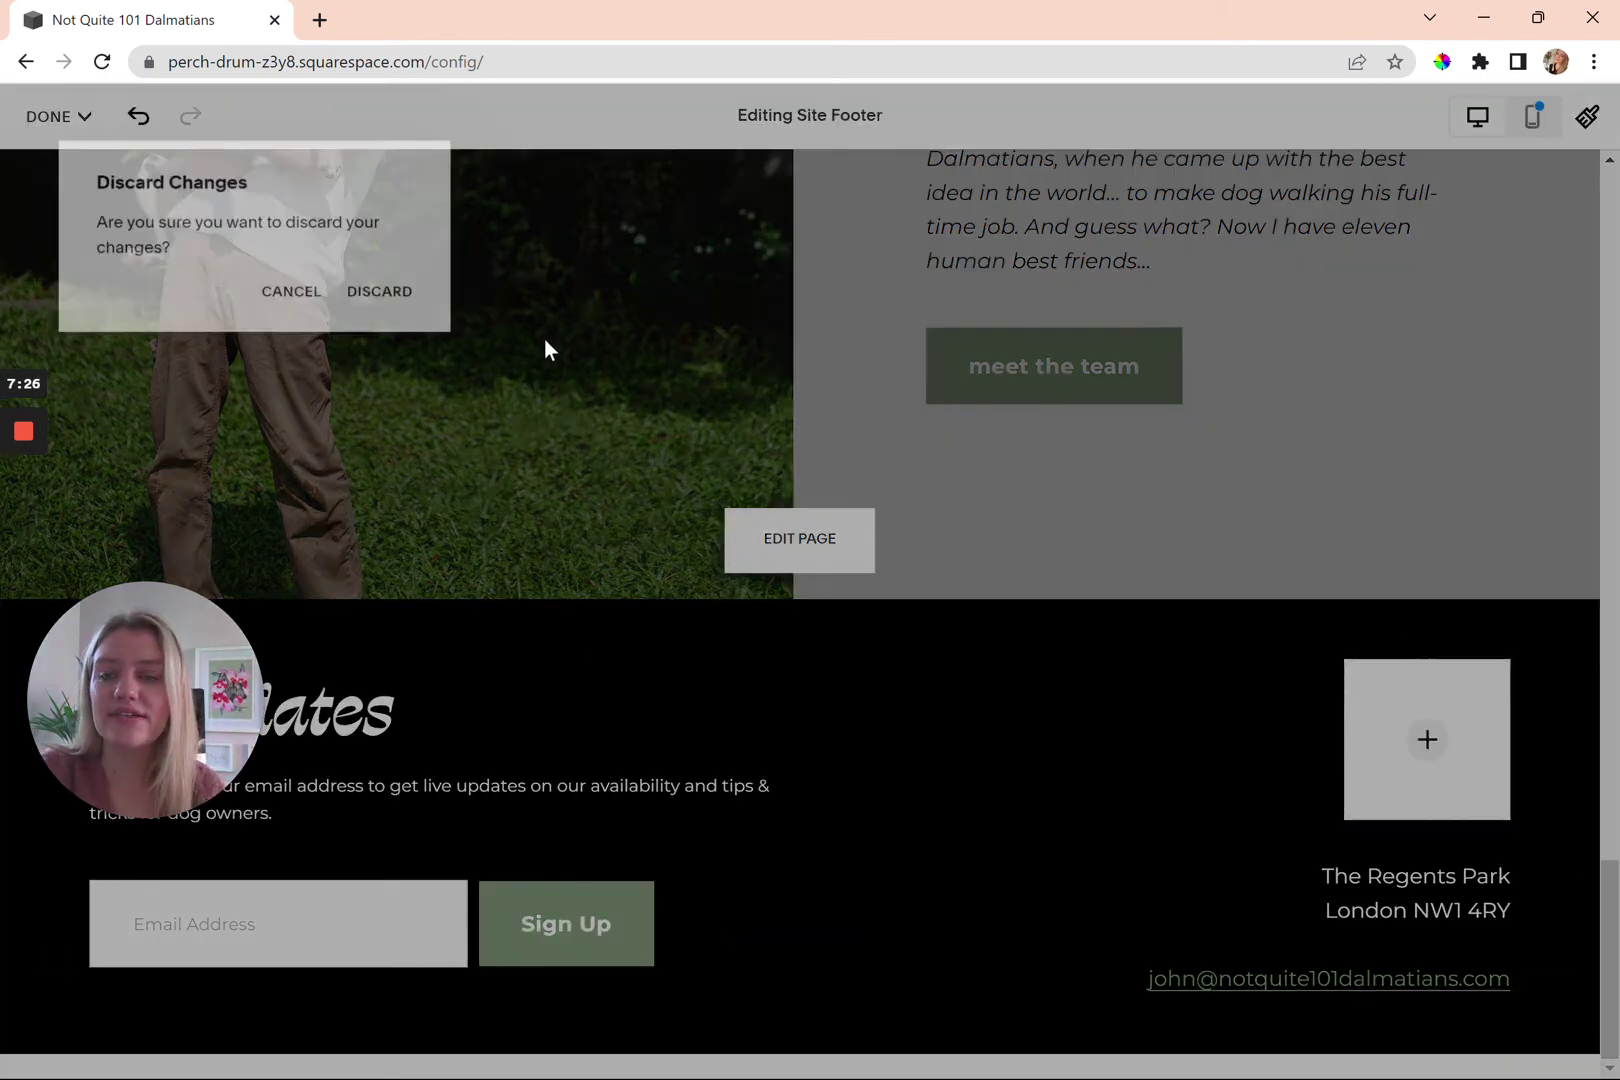
pyautogui.click(415, 310)
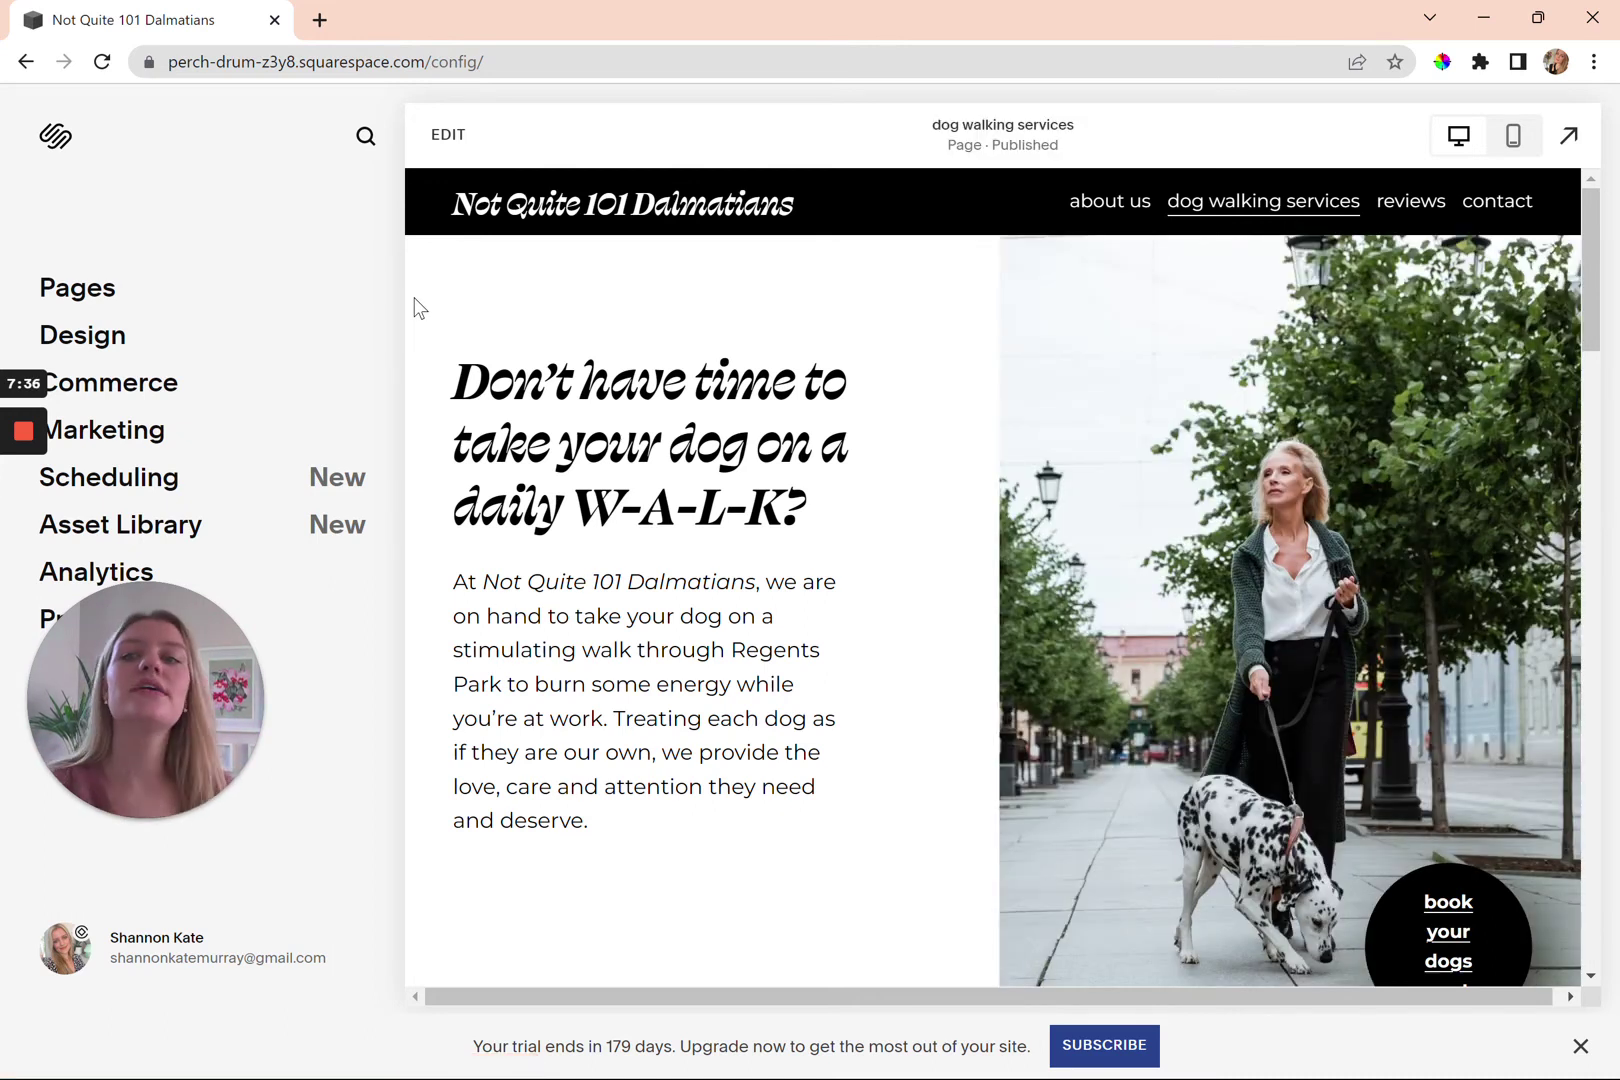
# Open the Fonts settings in the design section's Site Styles
pyautogui.click(96, 345)
pyautogui.moveTo(206, 657); pyautogui.dragTo(181, 910)
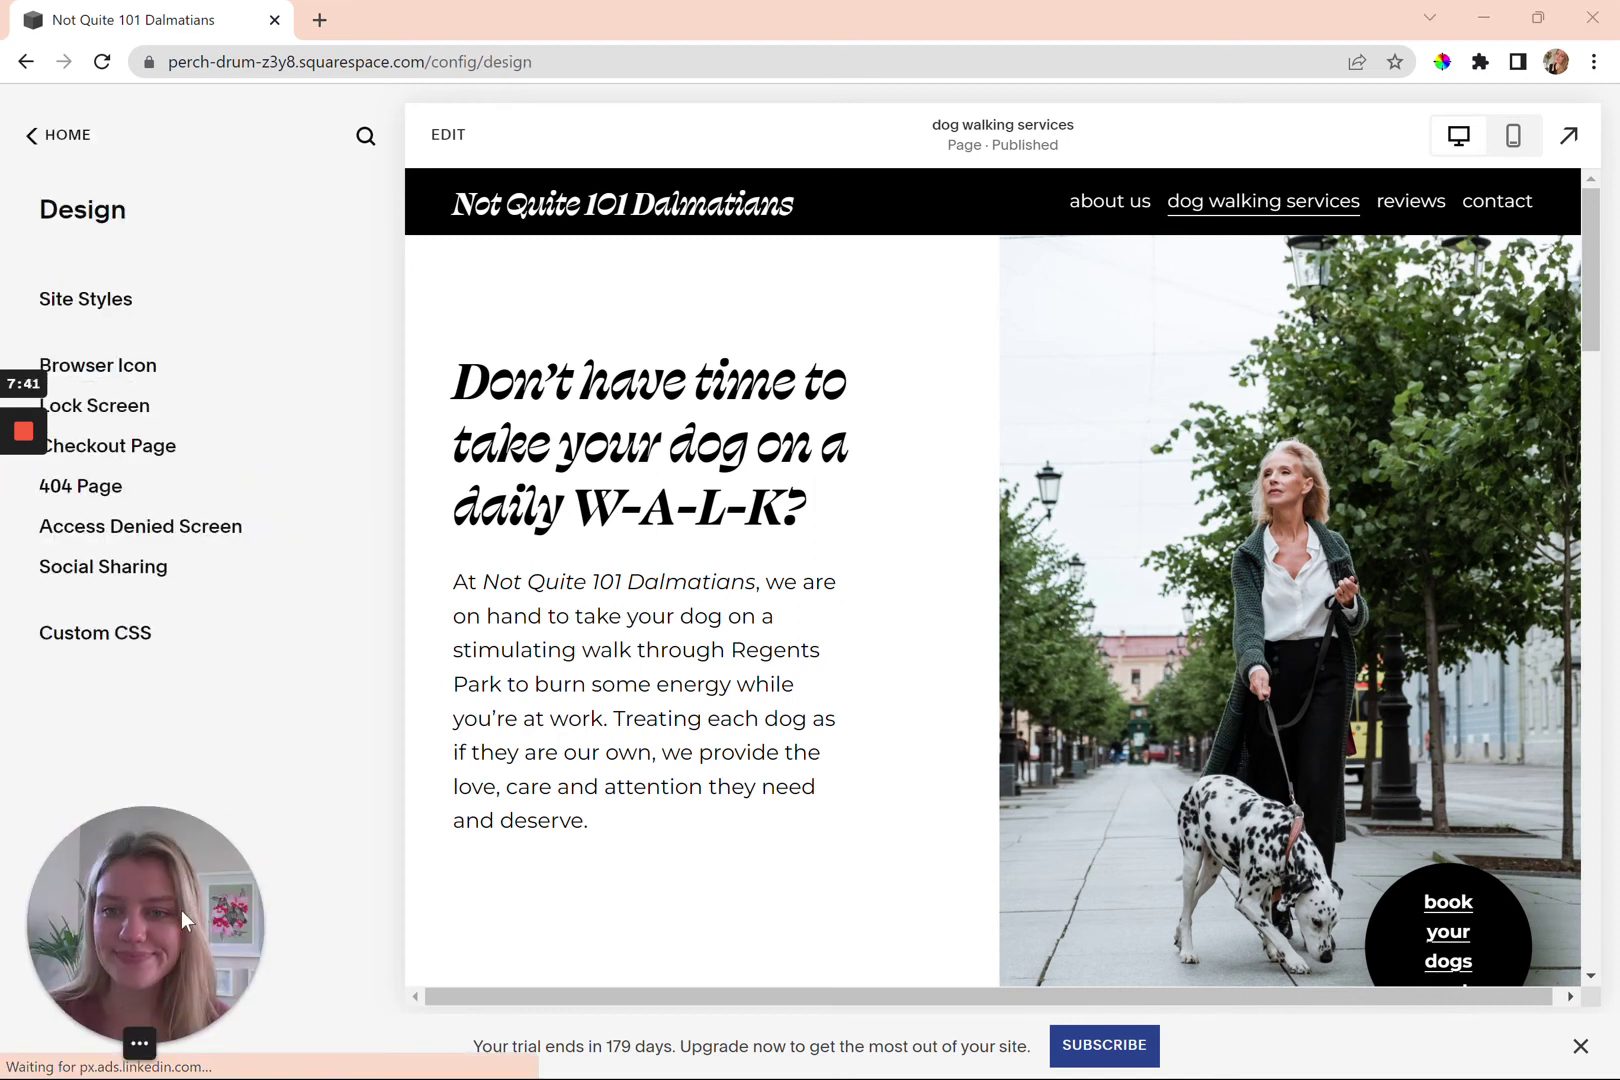
pyautogui.click(80, 302)
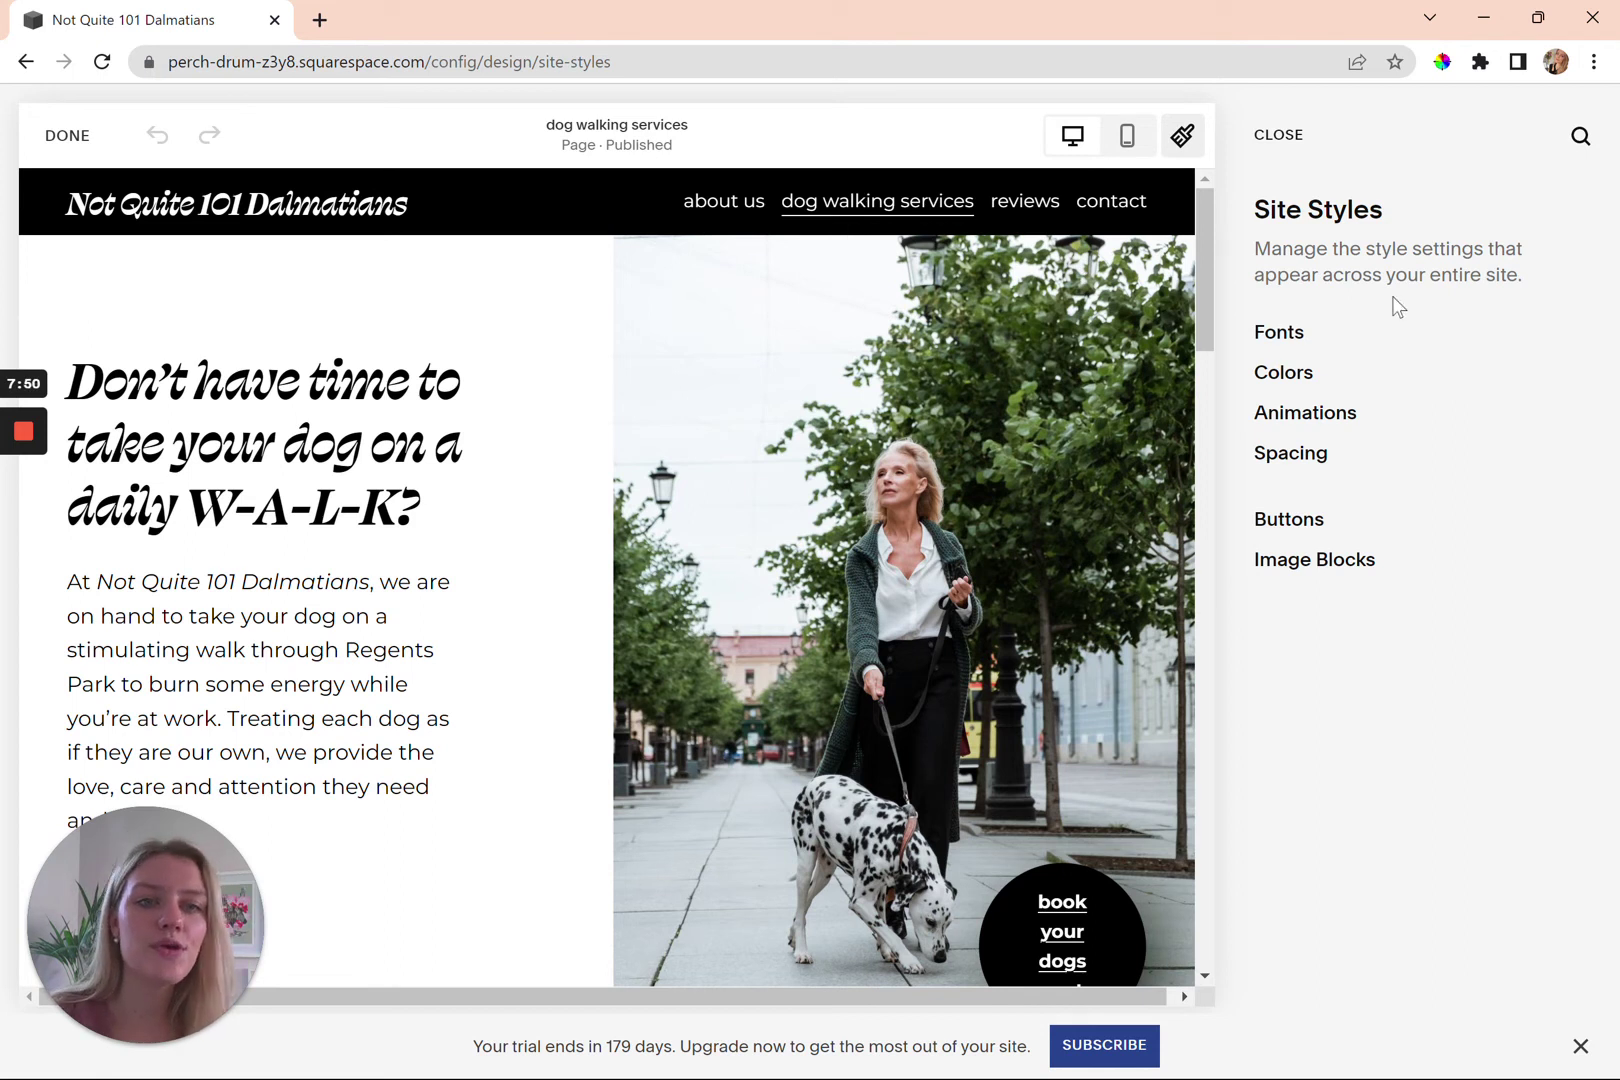
pyautogui.click(1279, 333)
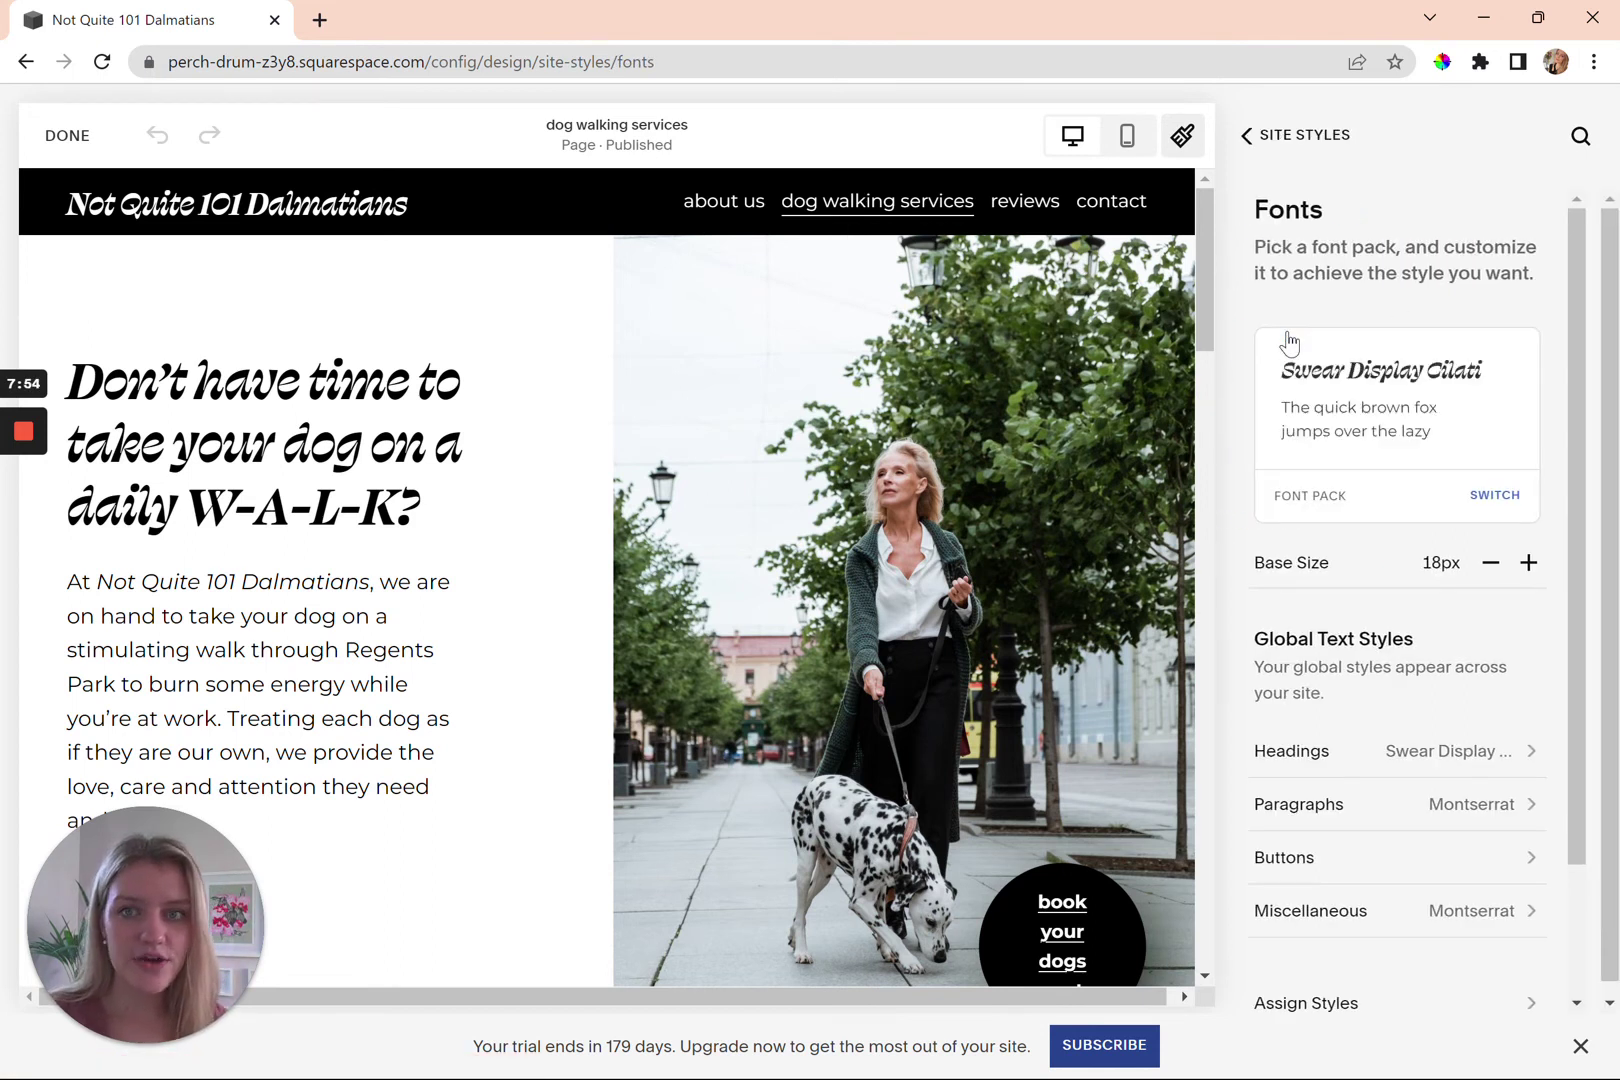
# Look over the Fonts settings, open the font pack chooser, and compare the Serif packs with the Mixed packs
pyautogui.scroll(-2, 1420, 728)
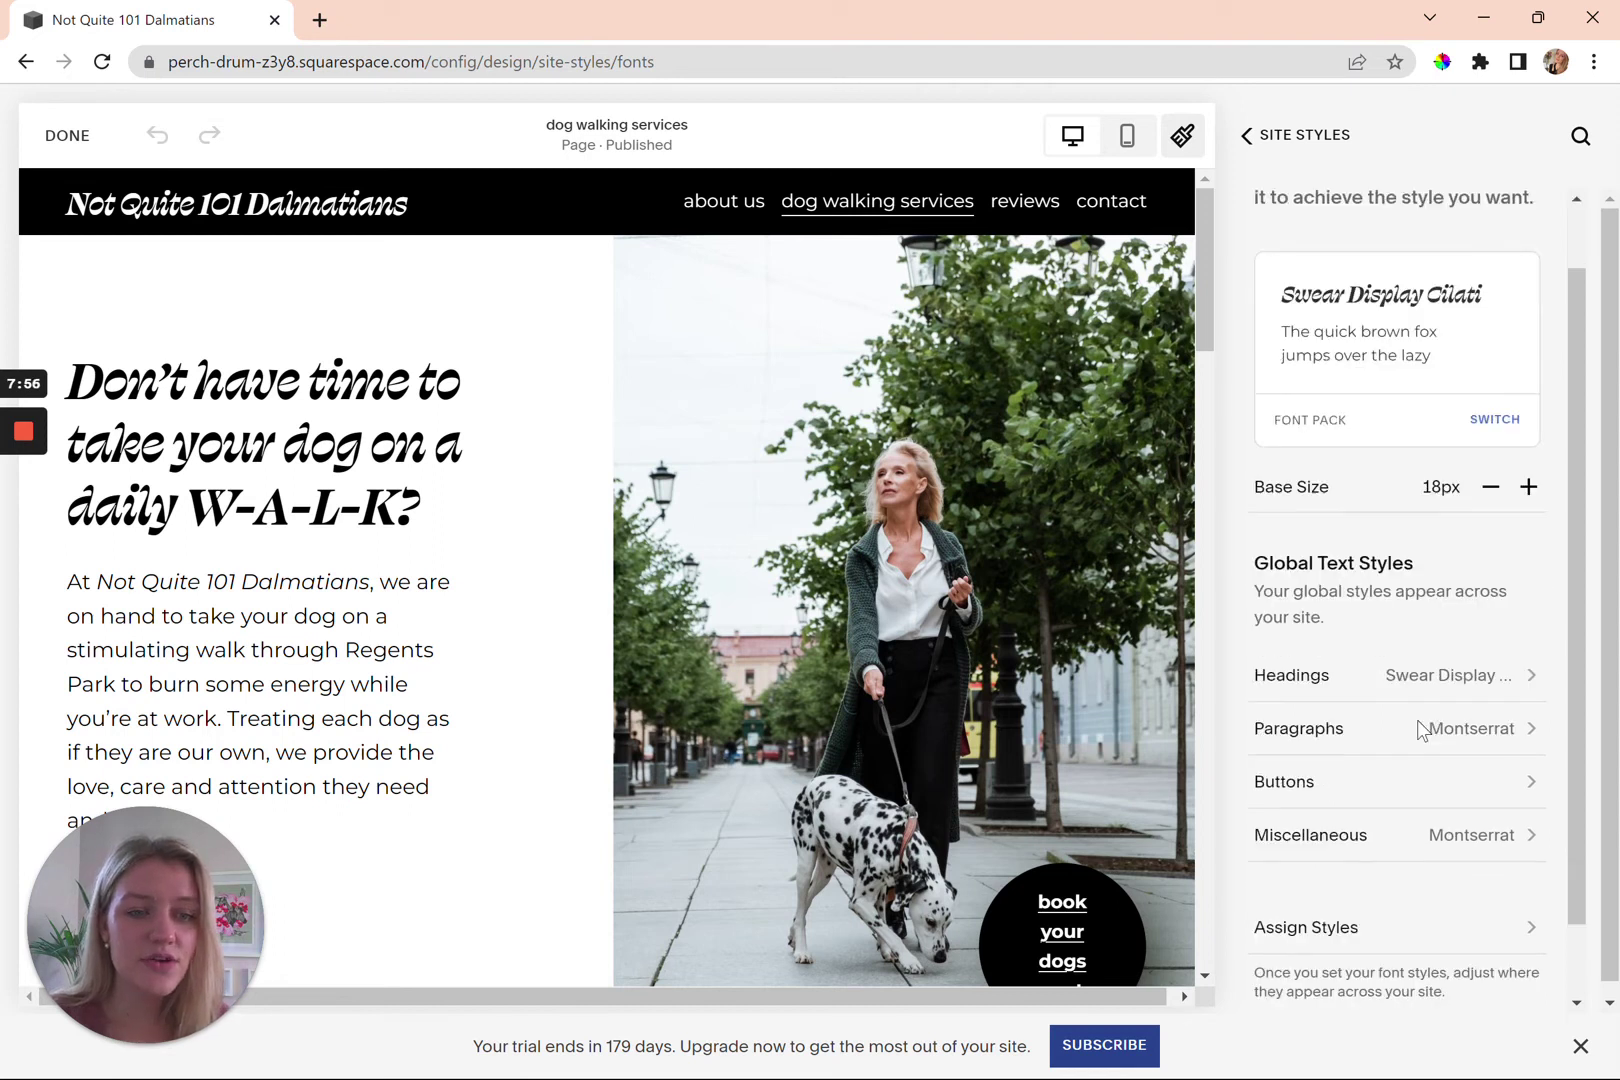
pyautogui.scroll(2, 1420, 728)
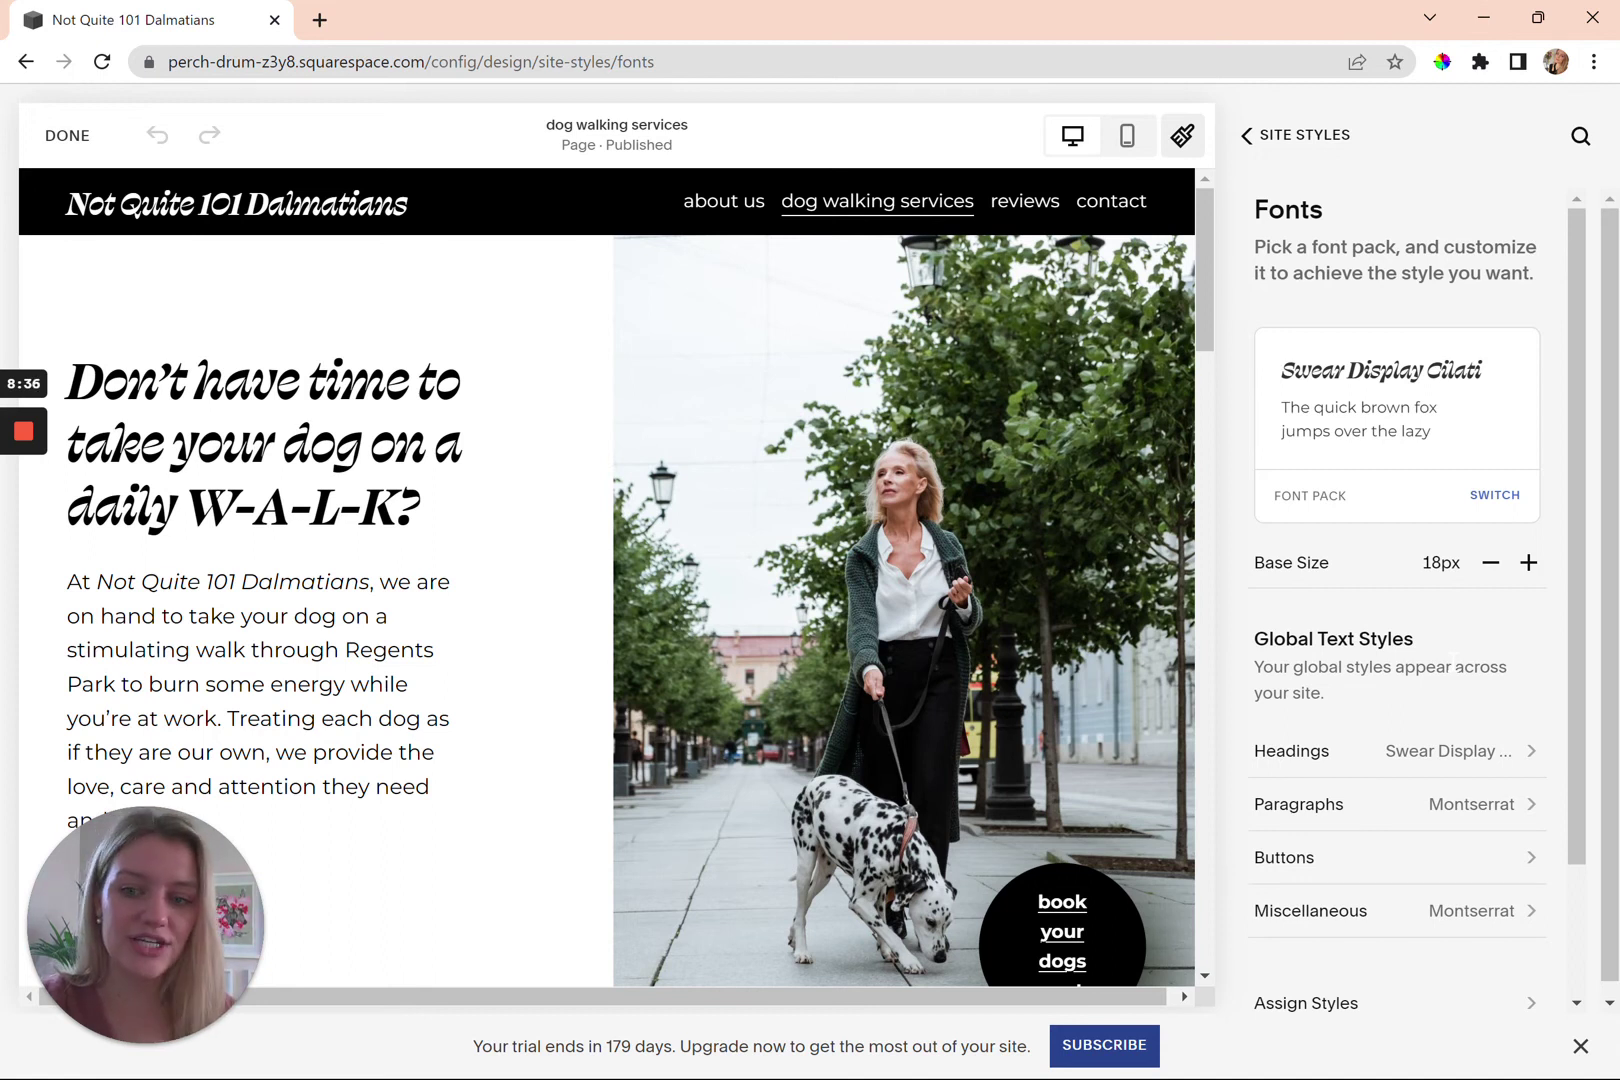
pyautogui.scroll(-2, 1397, 600)
pyautogui.scroll(2, 1450, 672)
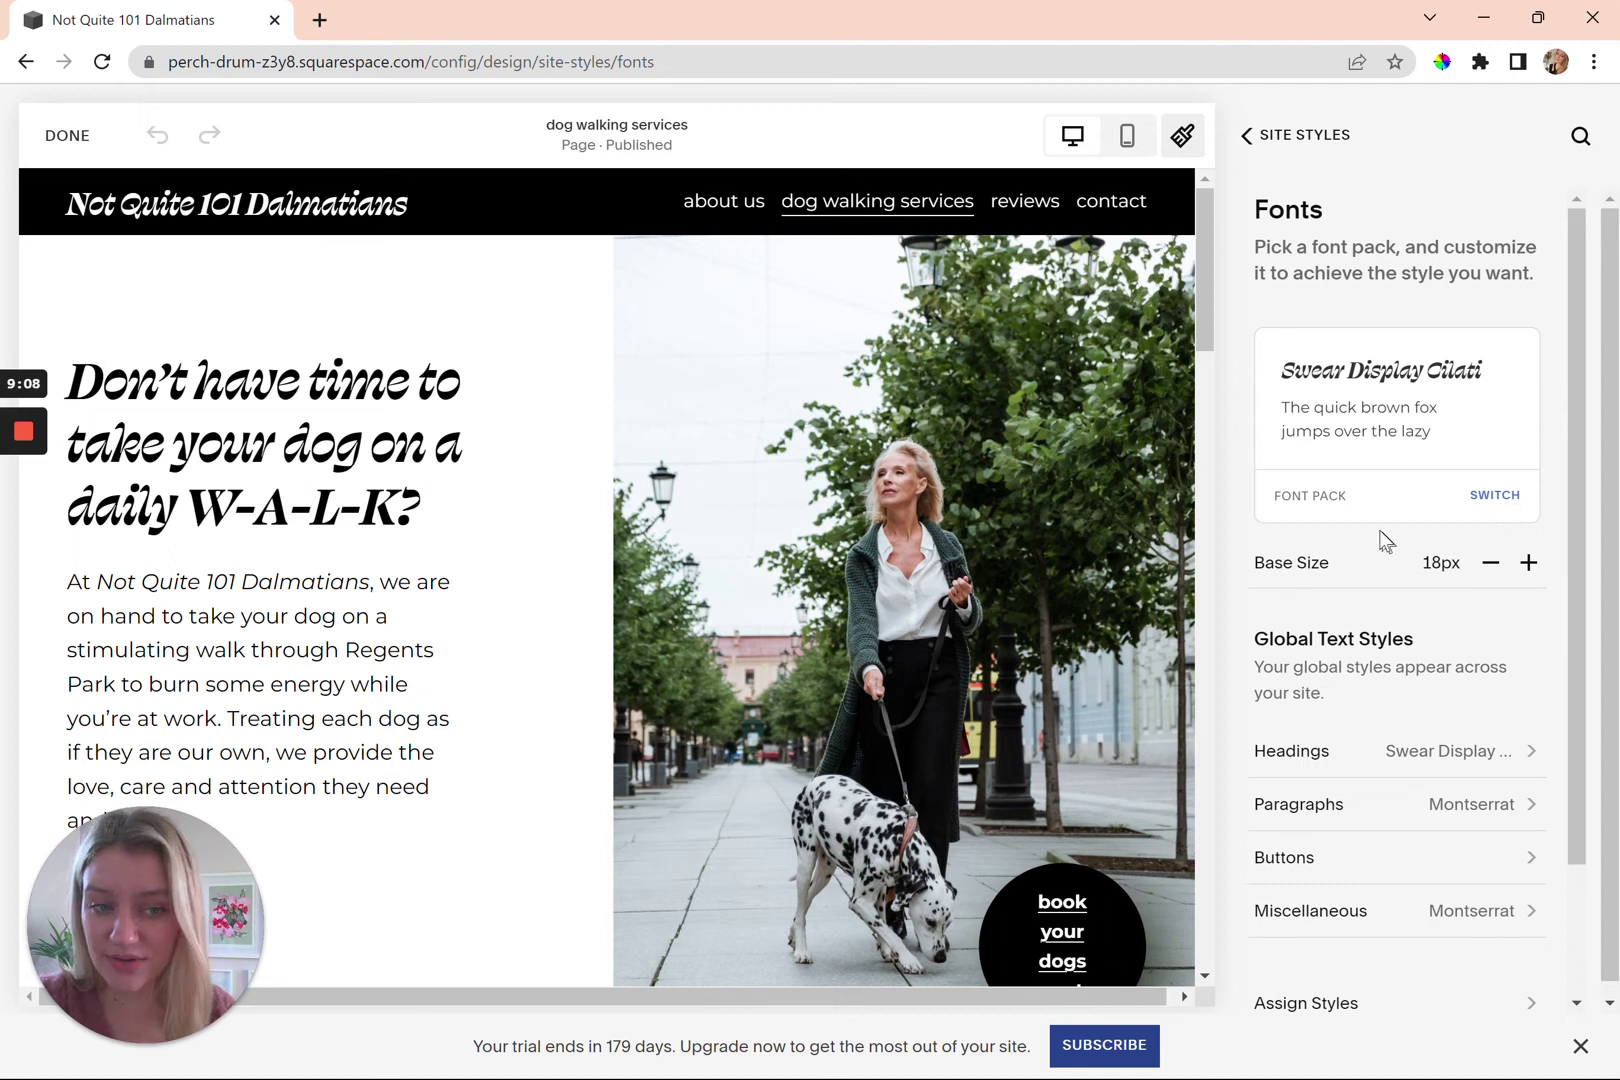
pyautogui.click(1497, 497)
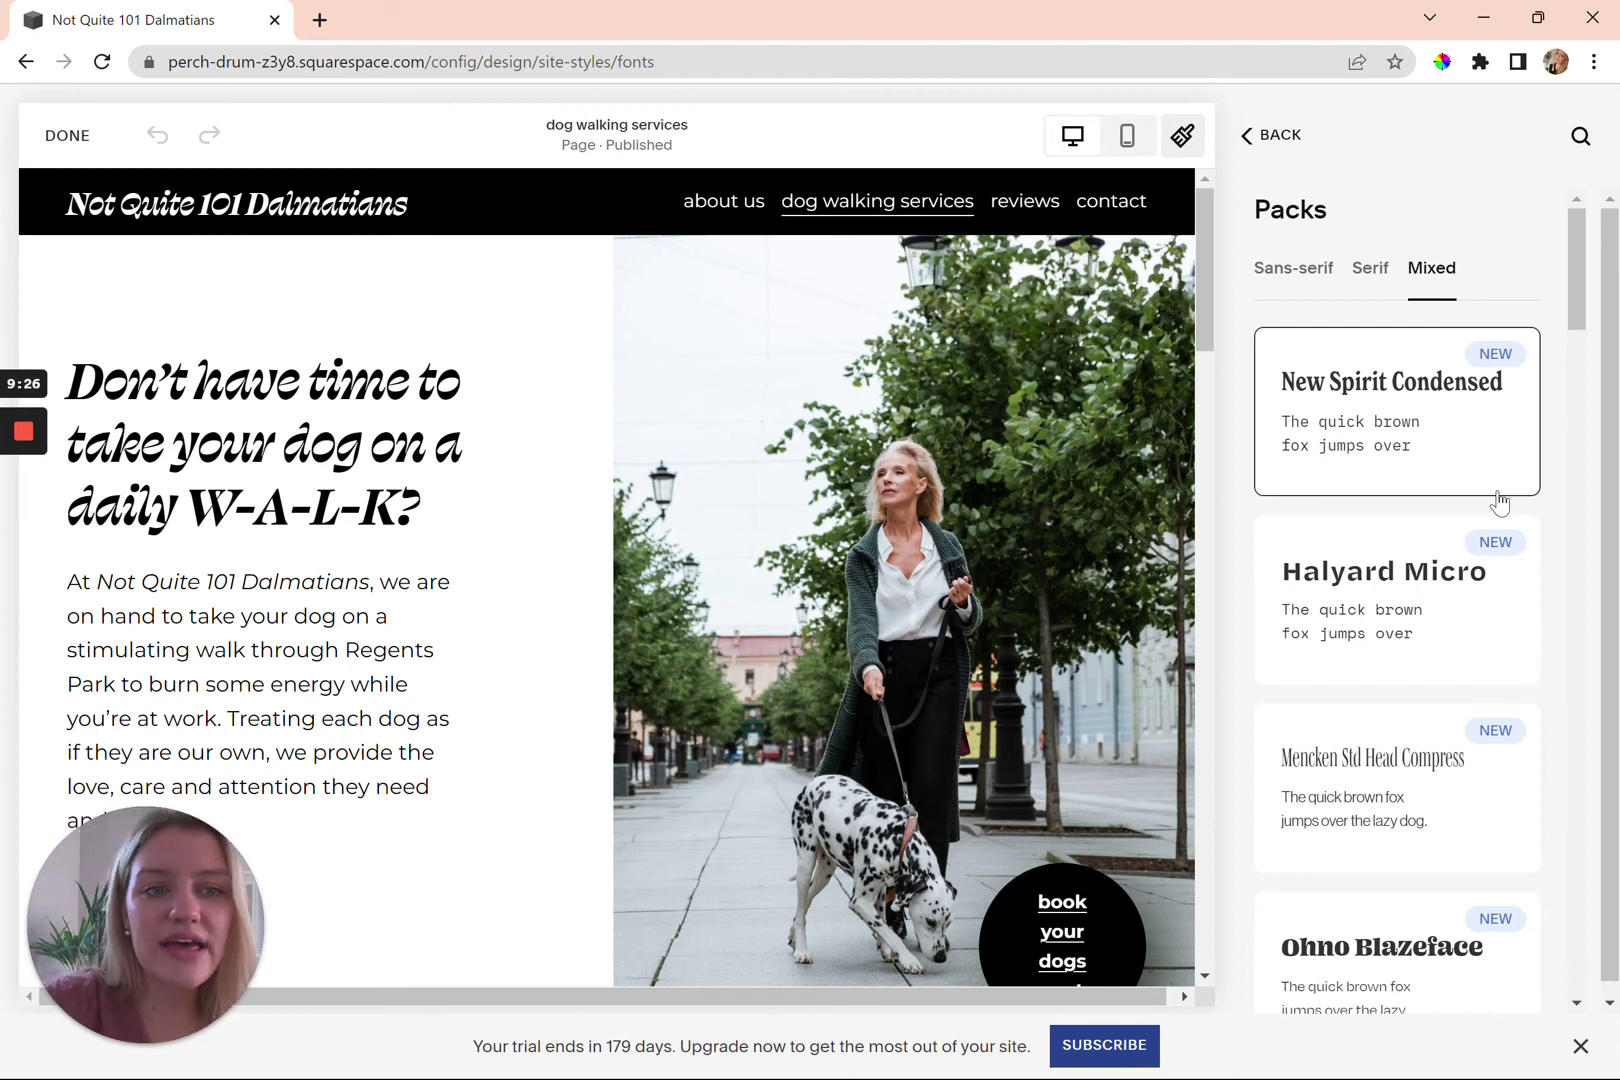
pyautogui.click(1368, 268)
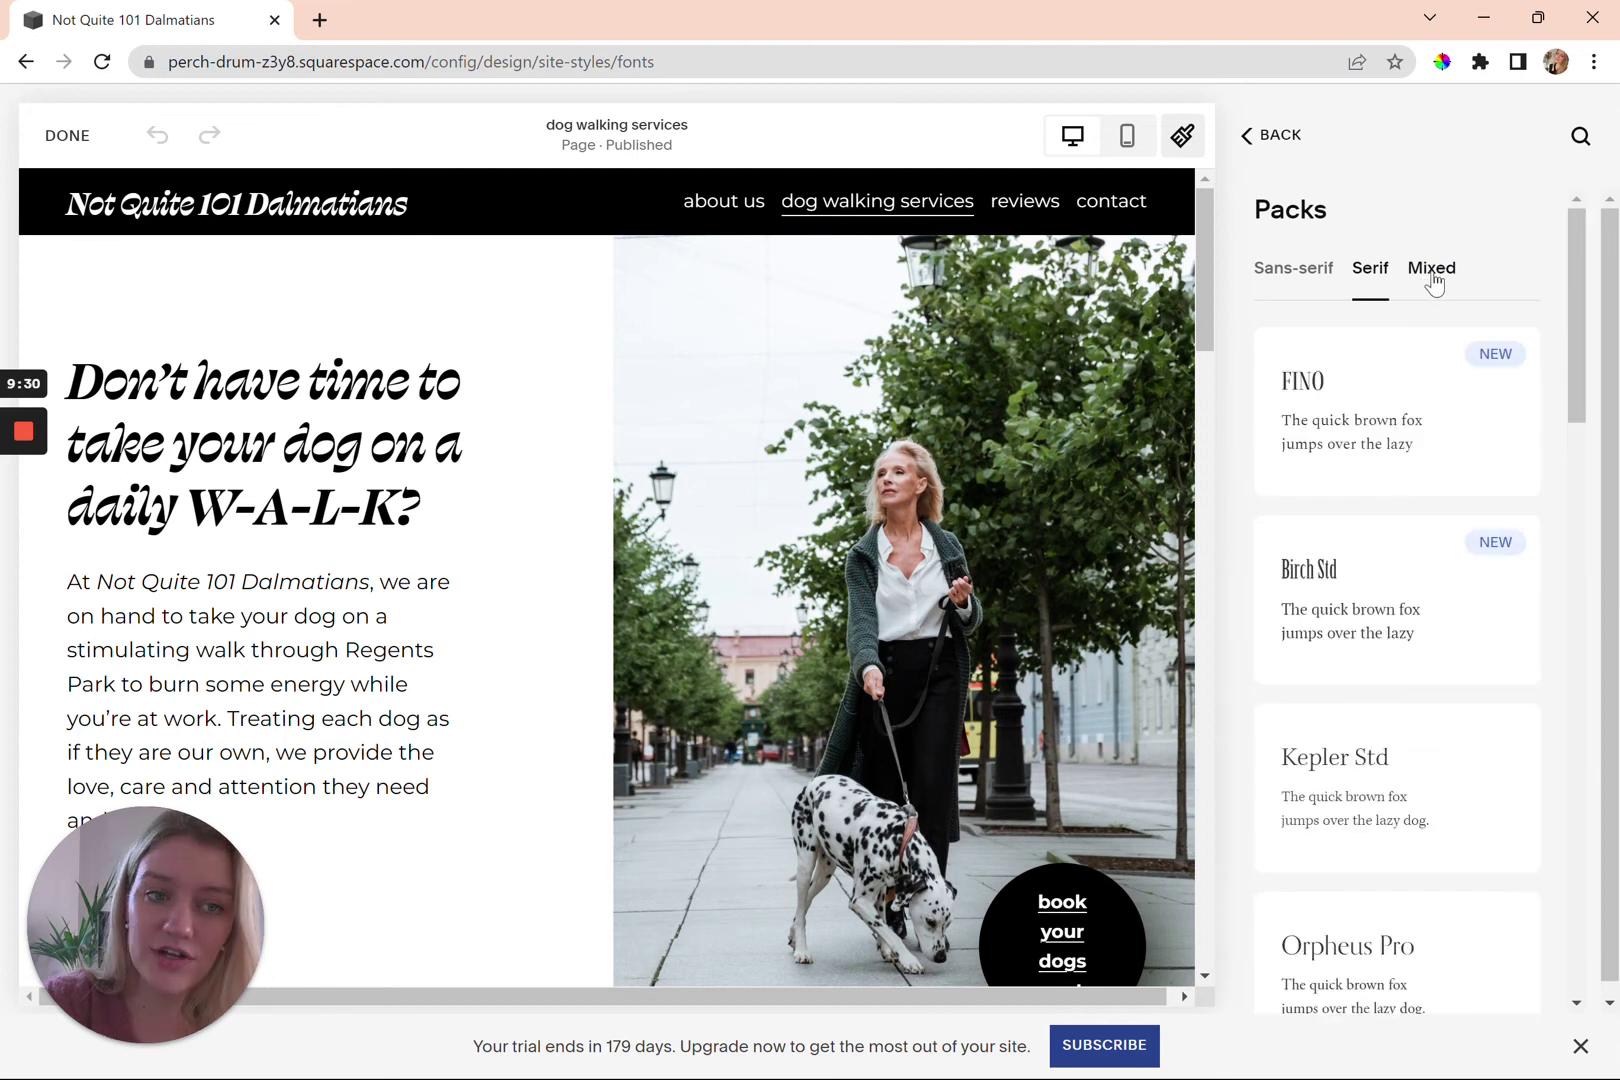
pyautogui.click(1431, 270)
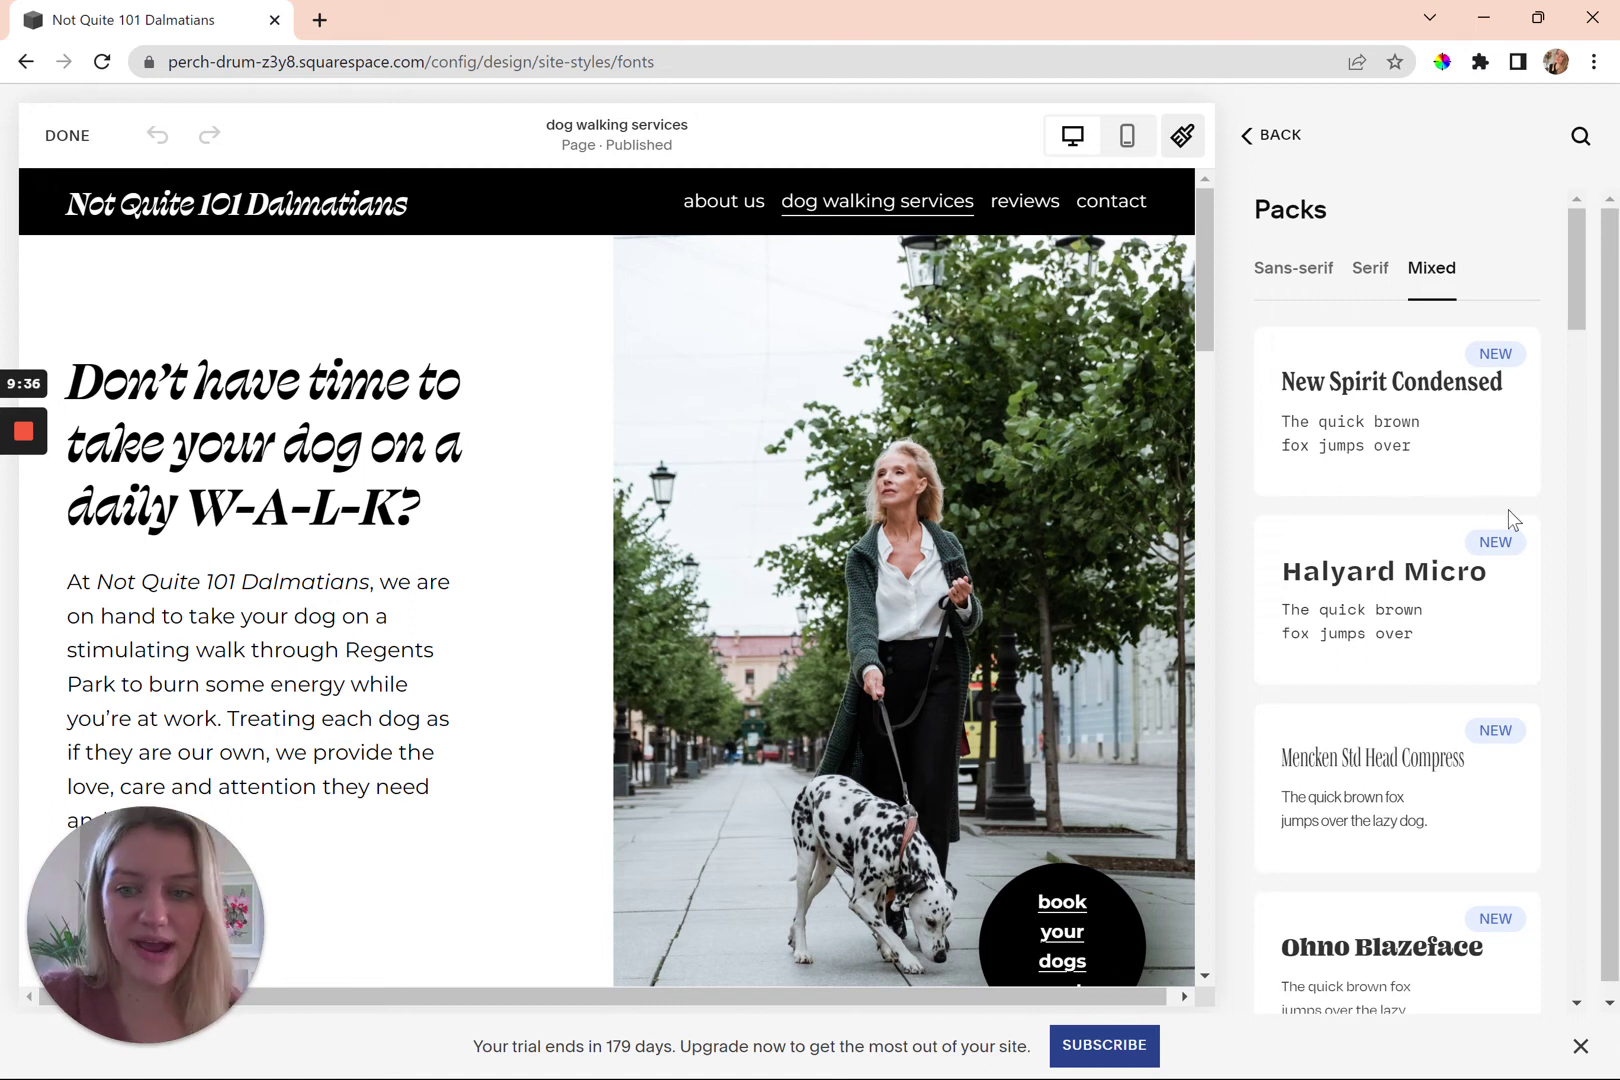
# Browse the full list of Mixed font packs and return to the Fonts settings without switching packs
pyautogui.scroll(-1, 1509, 509)
pyautogui.scroll(1, 1509, 509)
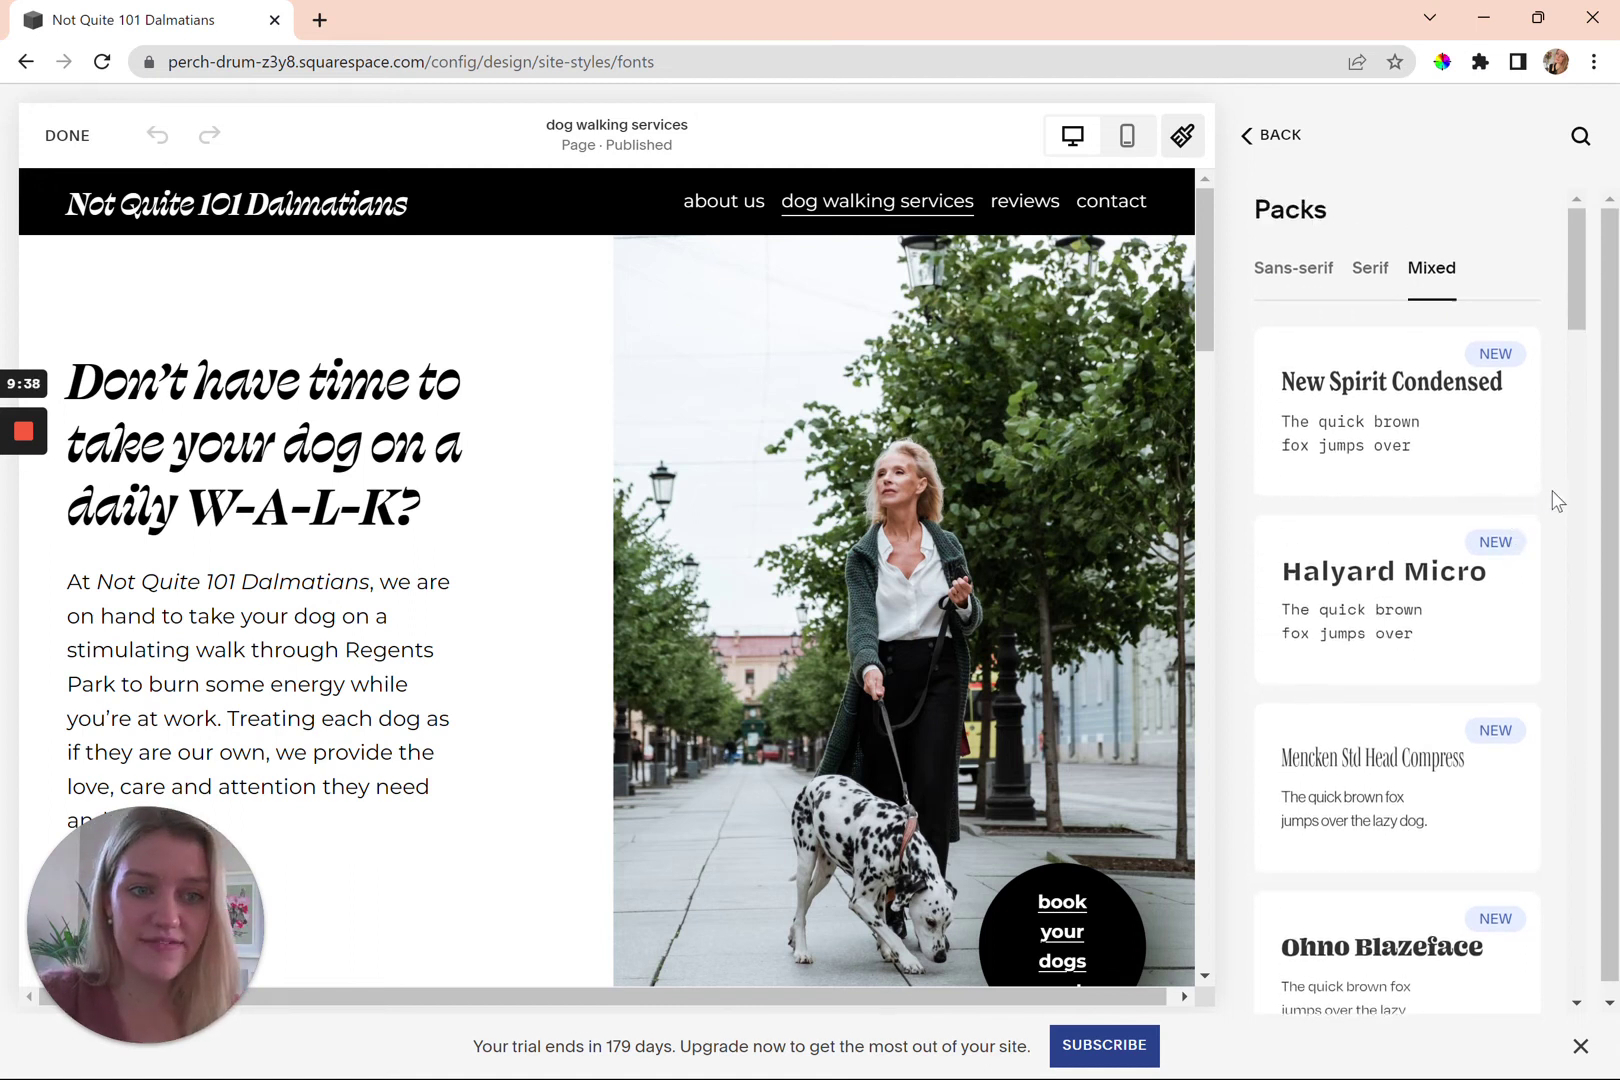
pyautogui.scroll(-3, 1556, 500)
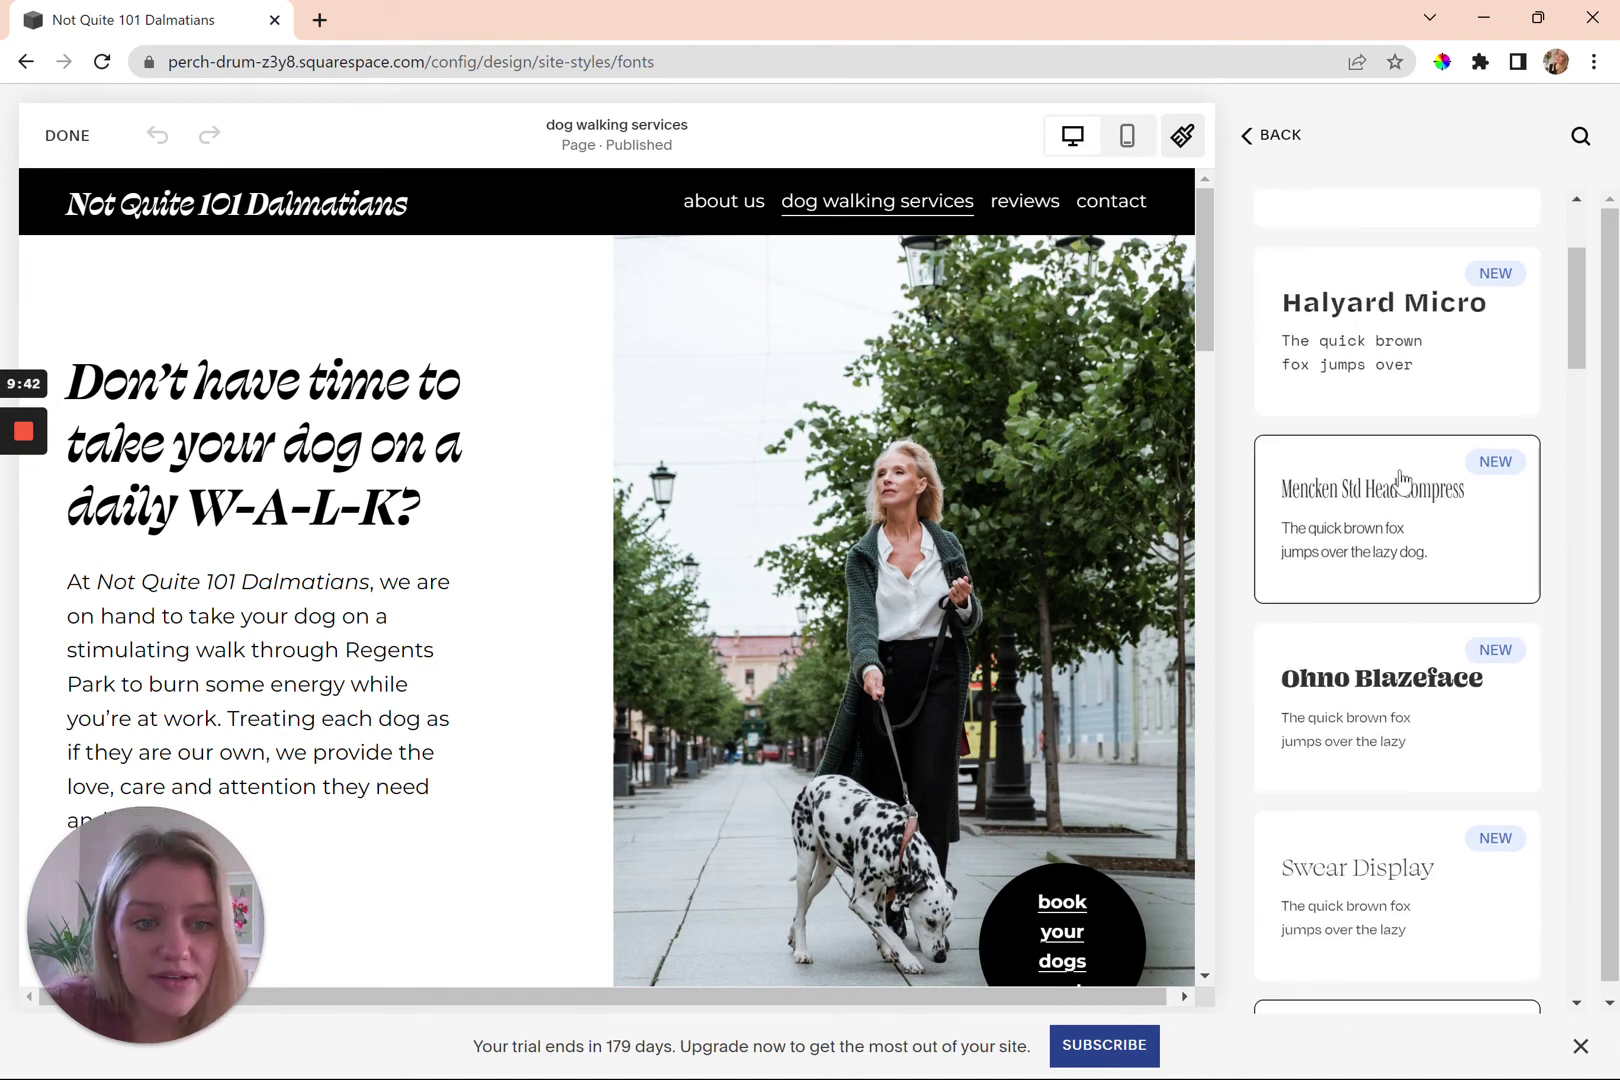
pyautogui.scroll(-3, 1400, 481)
pyautogui.scroll(-4, 1402, 482)
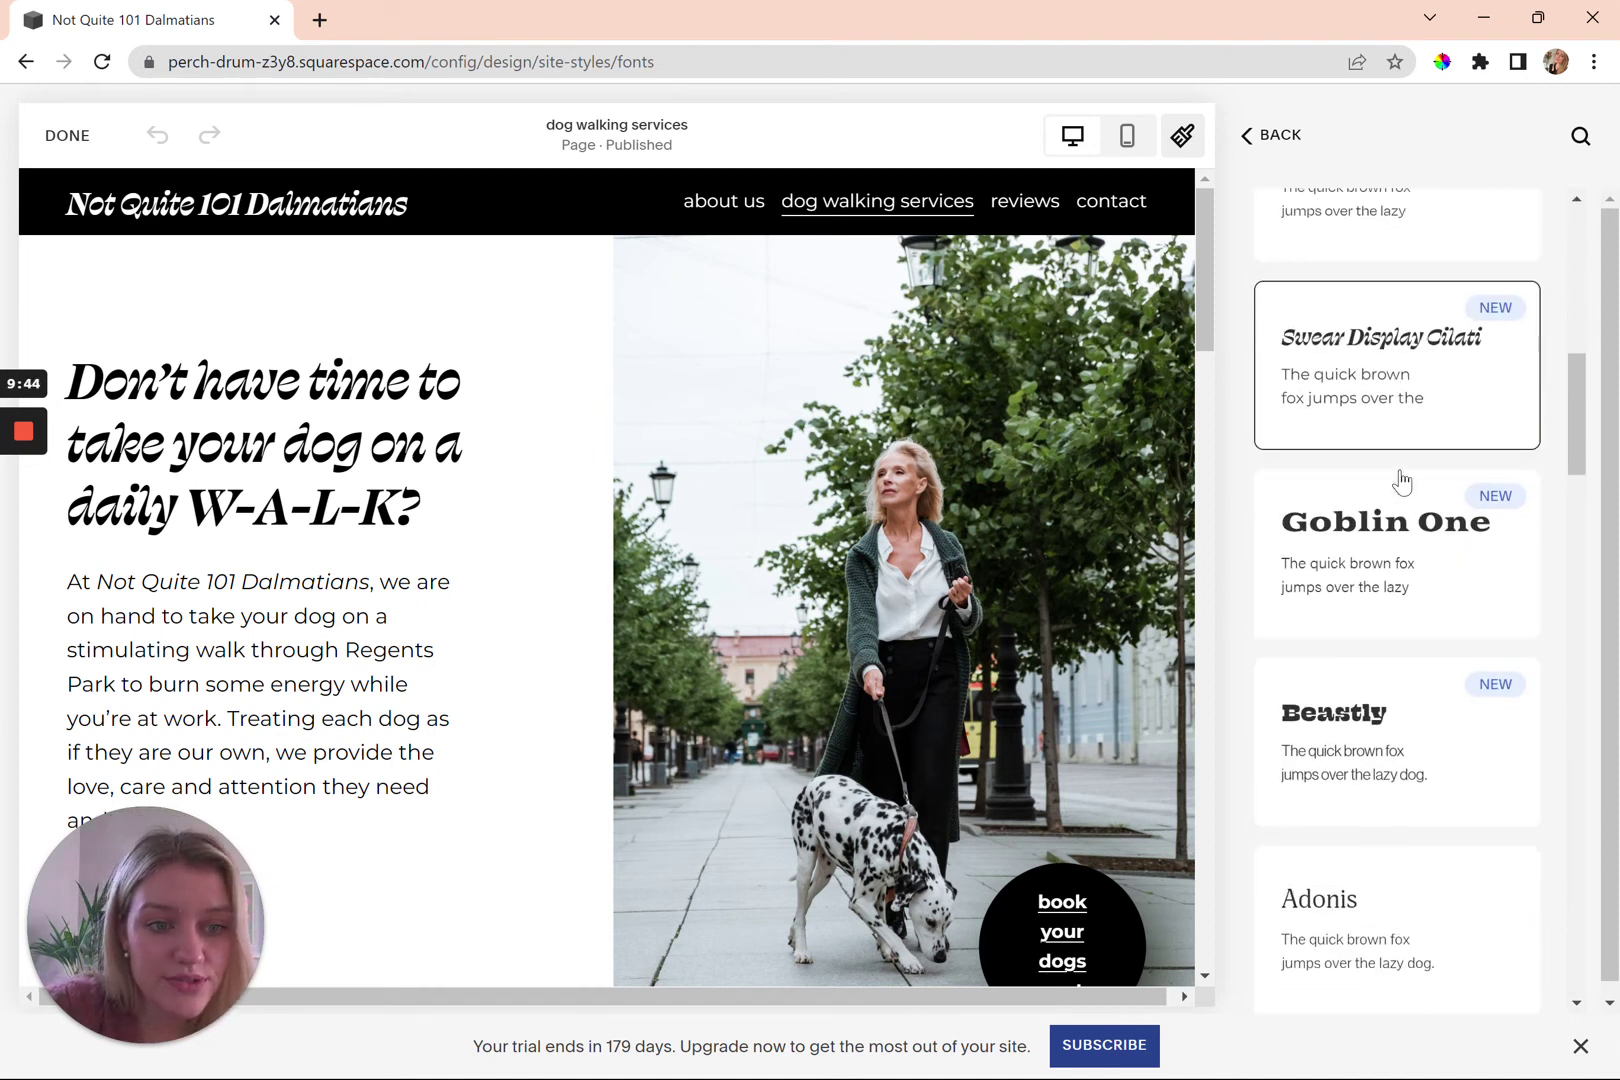
pyautogui.scroll(-2, 1400, 478)
pyautogui.scroll(2, 1400, 465)
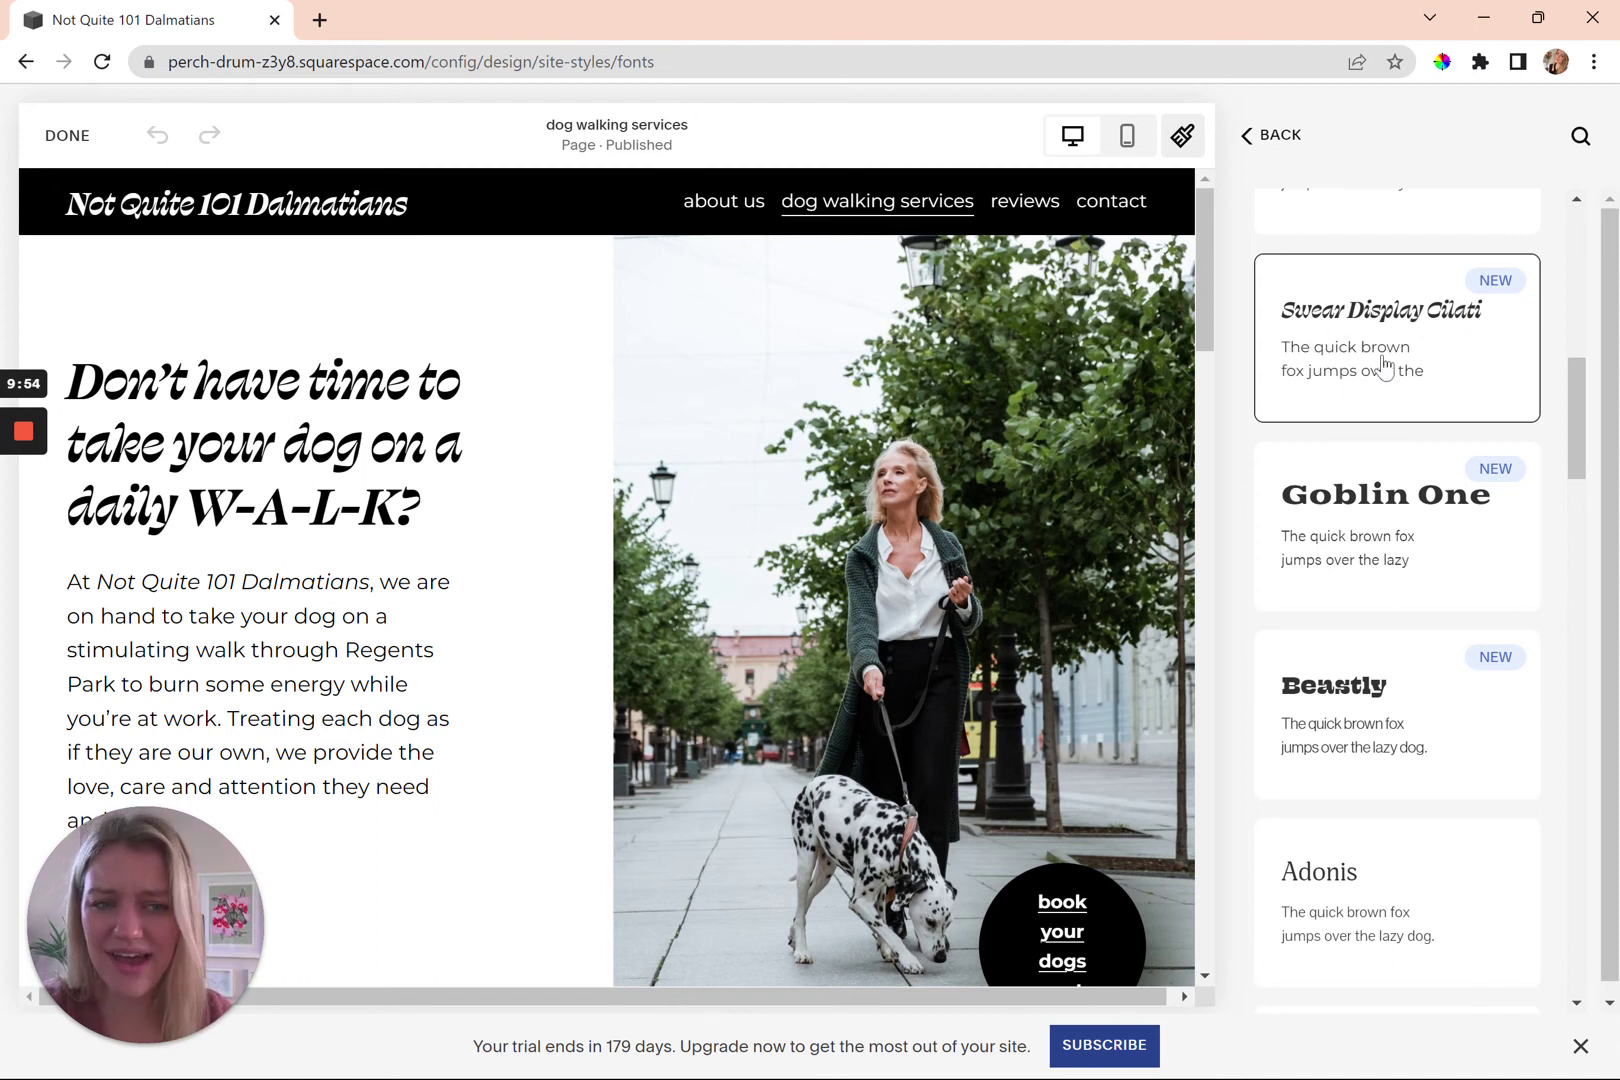
pyautogui.scroll(-4, 1385, 362)
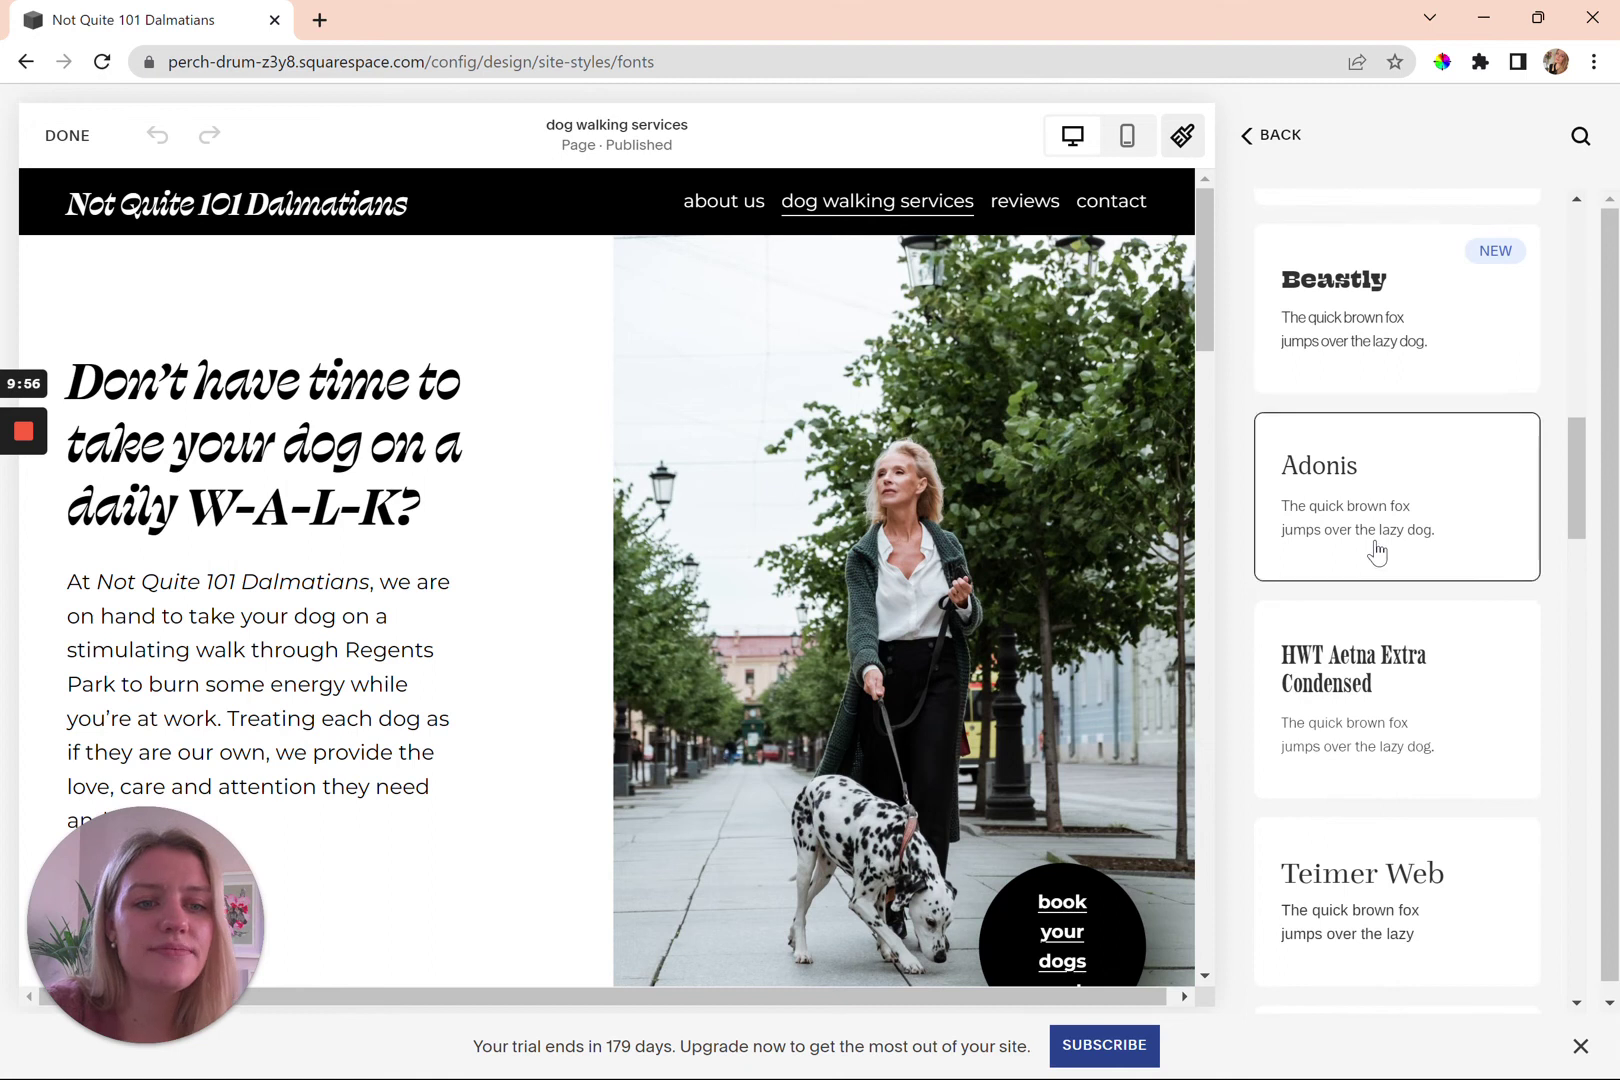
pyautogui.scroll(-4, 1377, 550)
pyautogui.scroll(-5, 1377, 550)
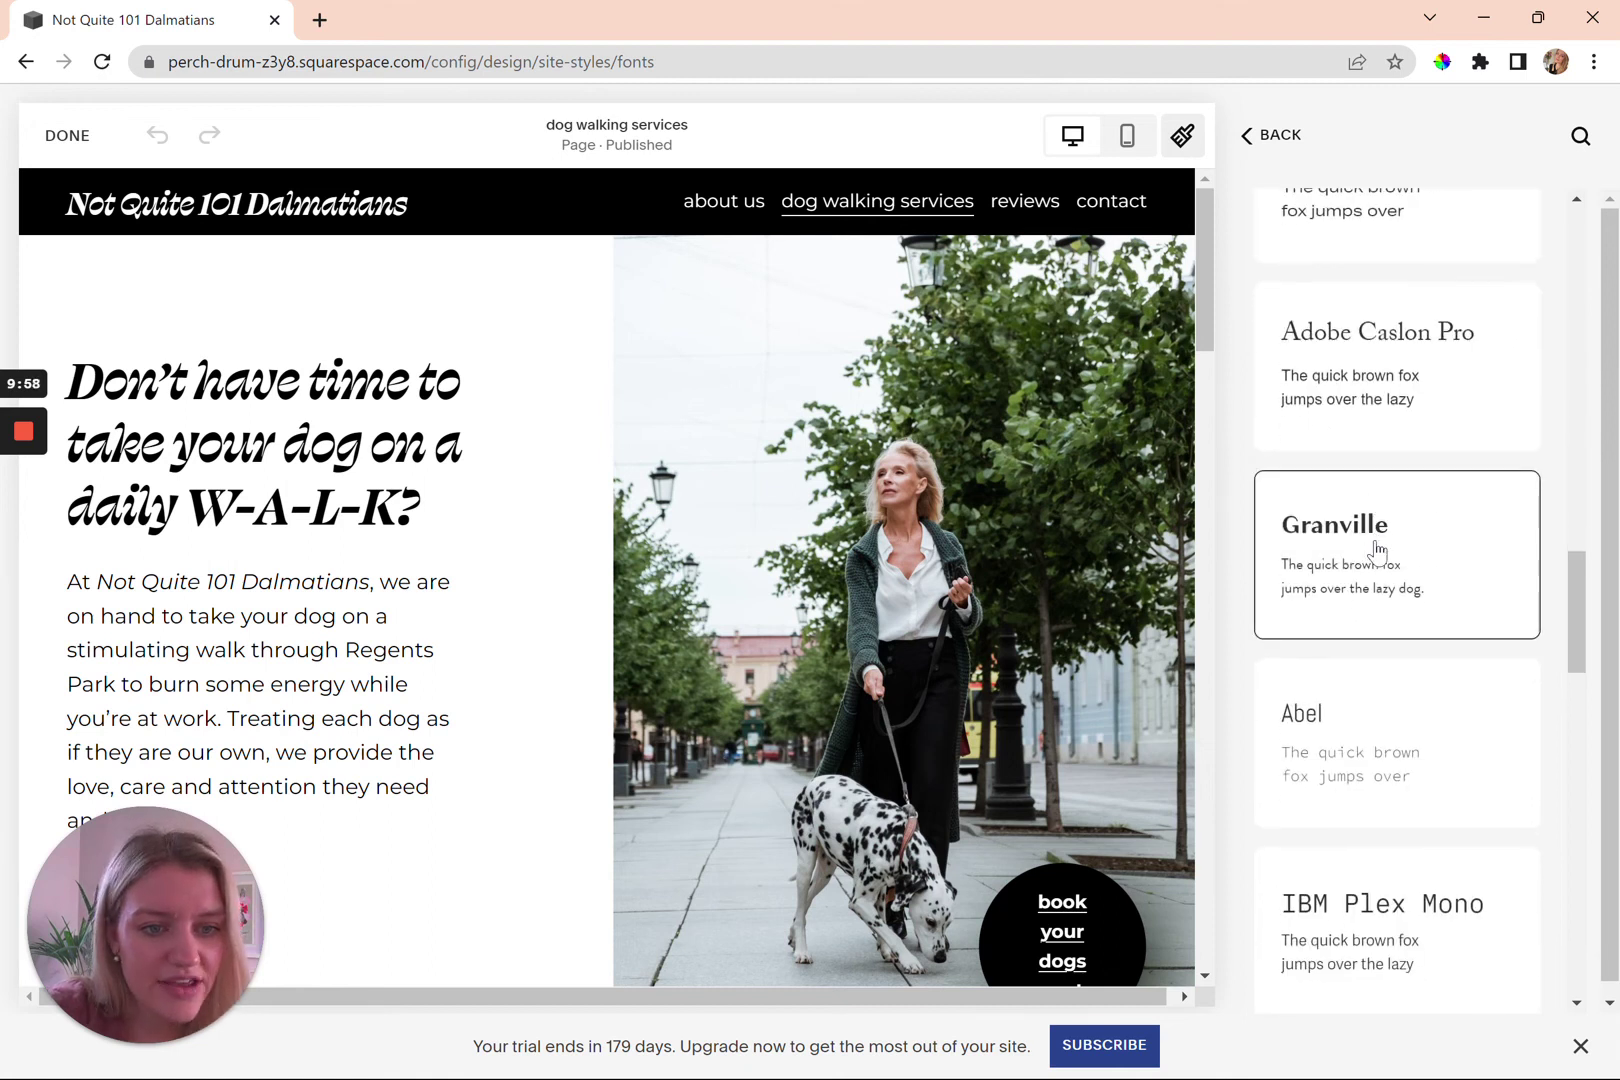
pyautogui.scroll(-8, 1377, 550)
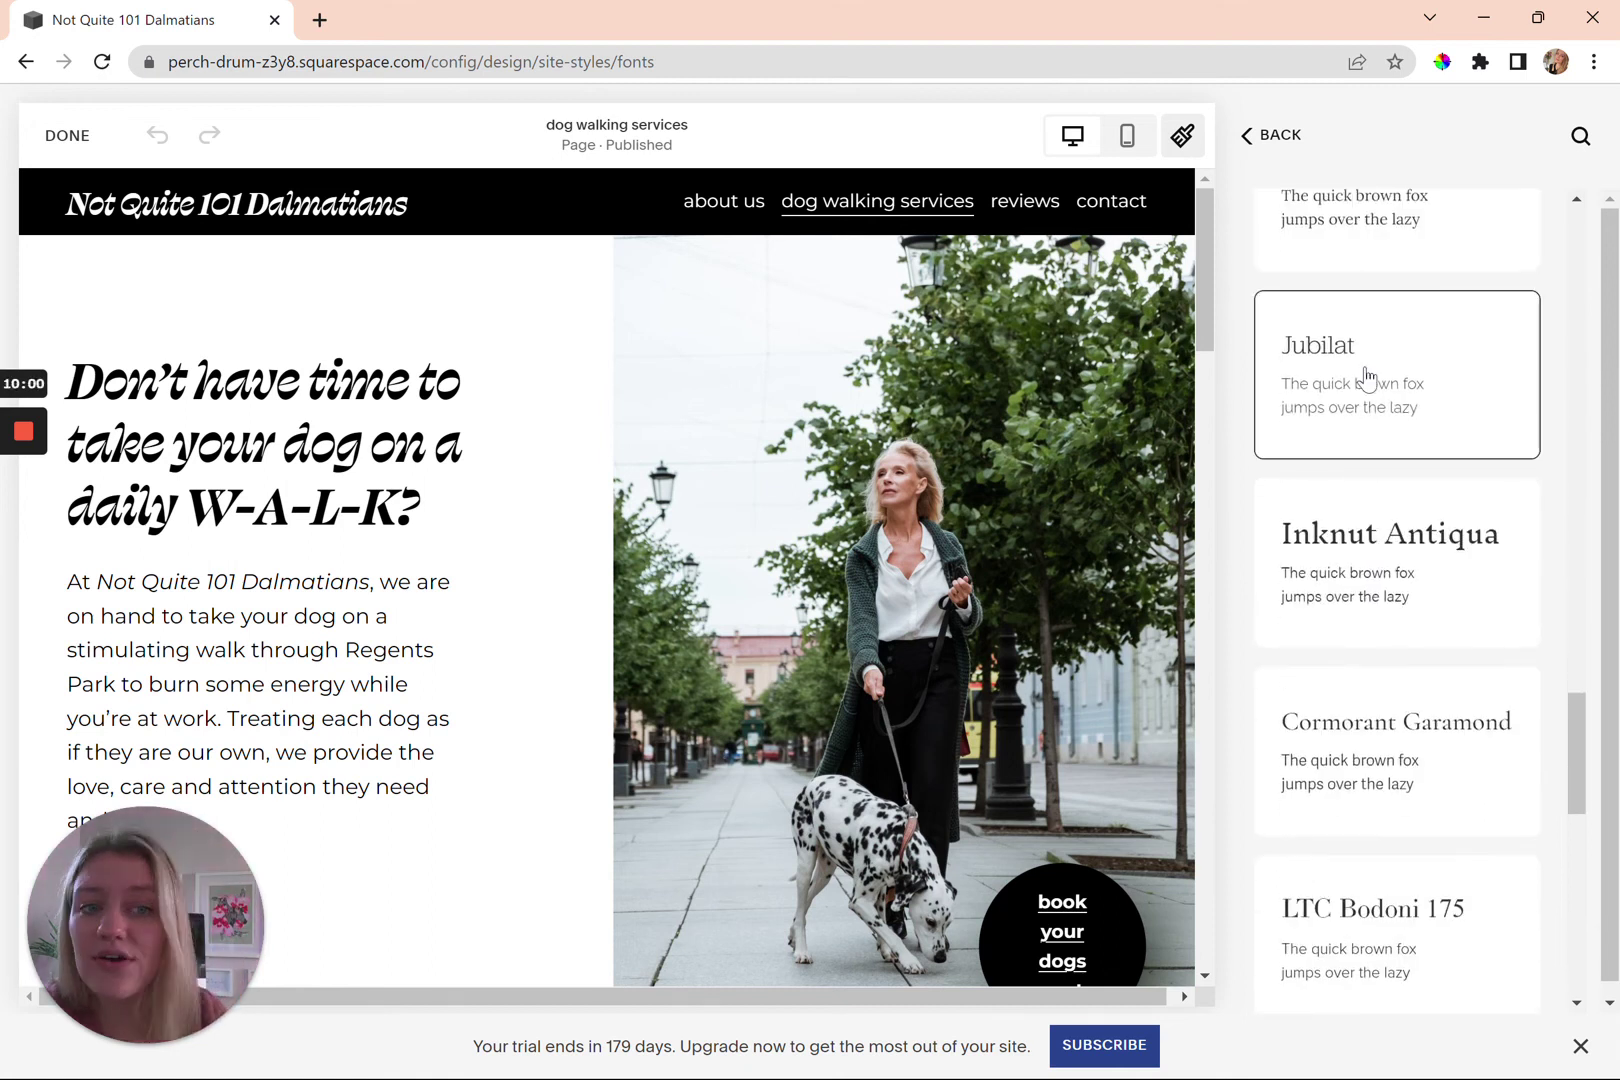
pyautogui.scroll(-3, 1374, 626)
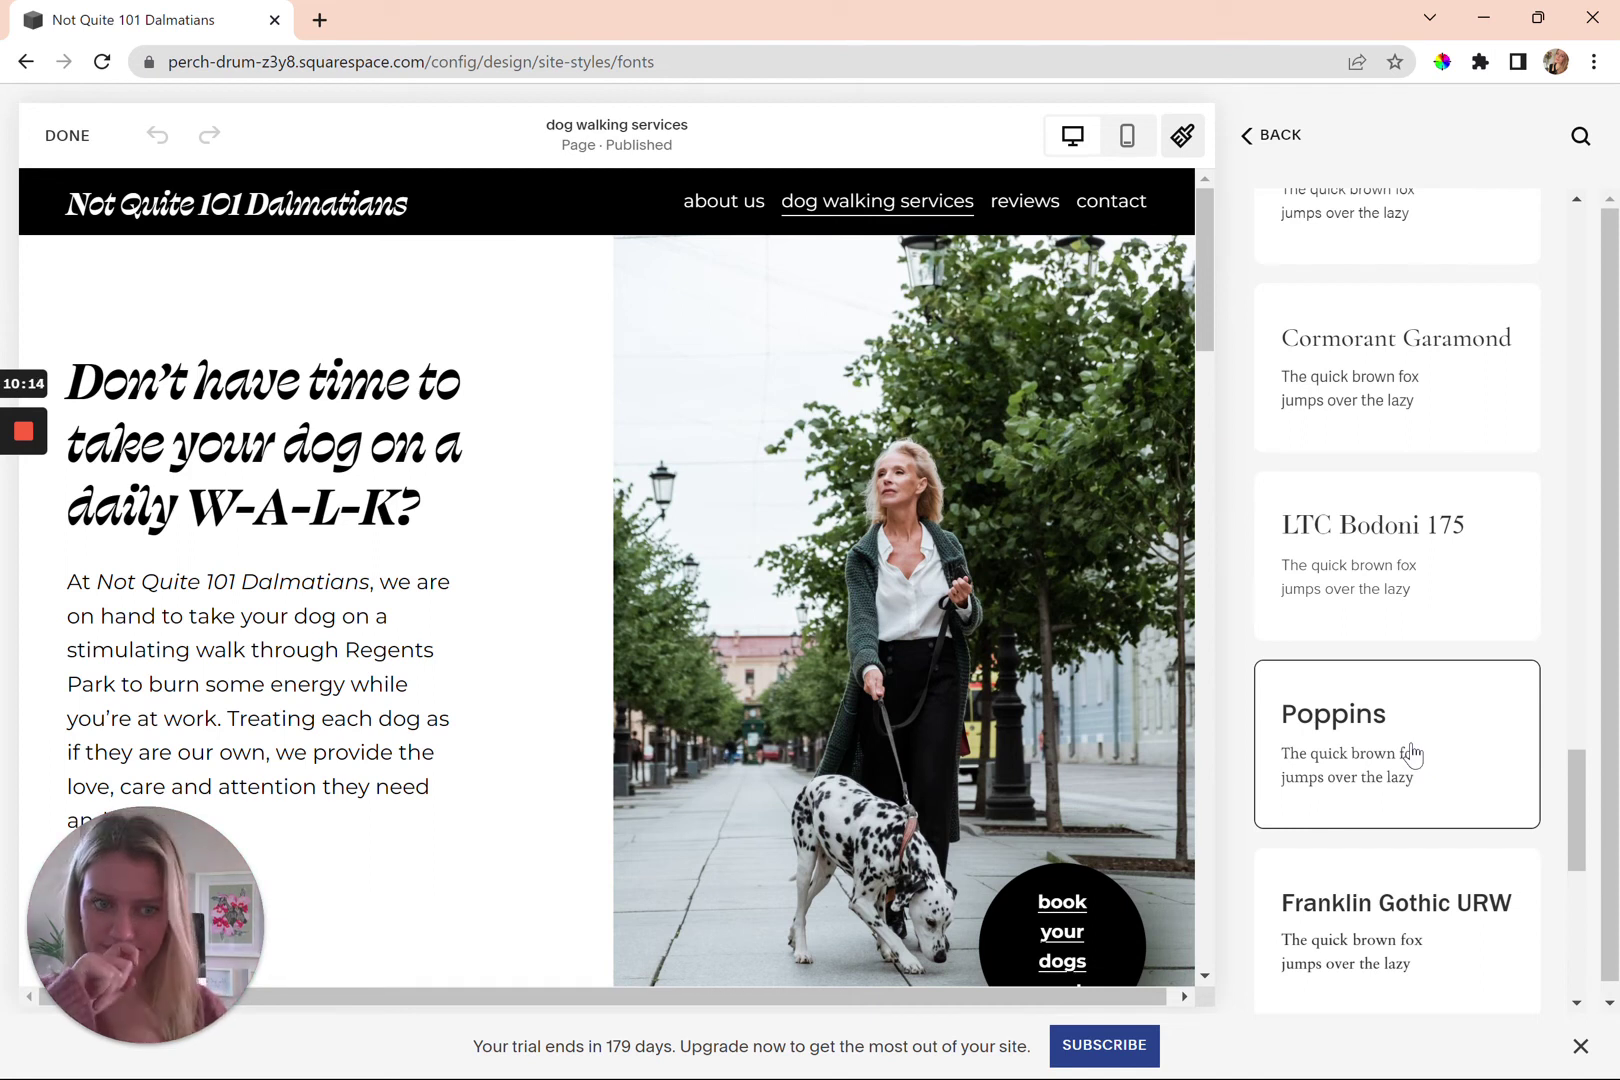
pyautogui.scroll(-4, 1412, 755)
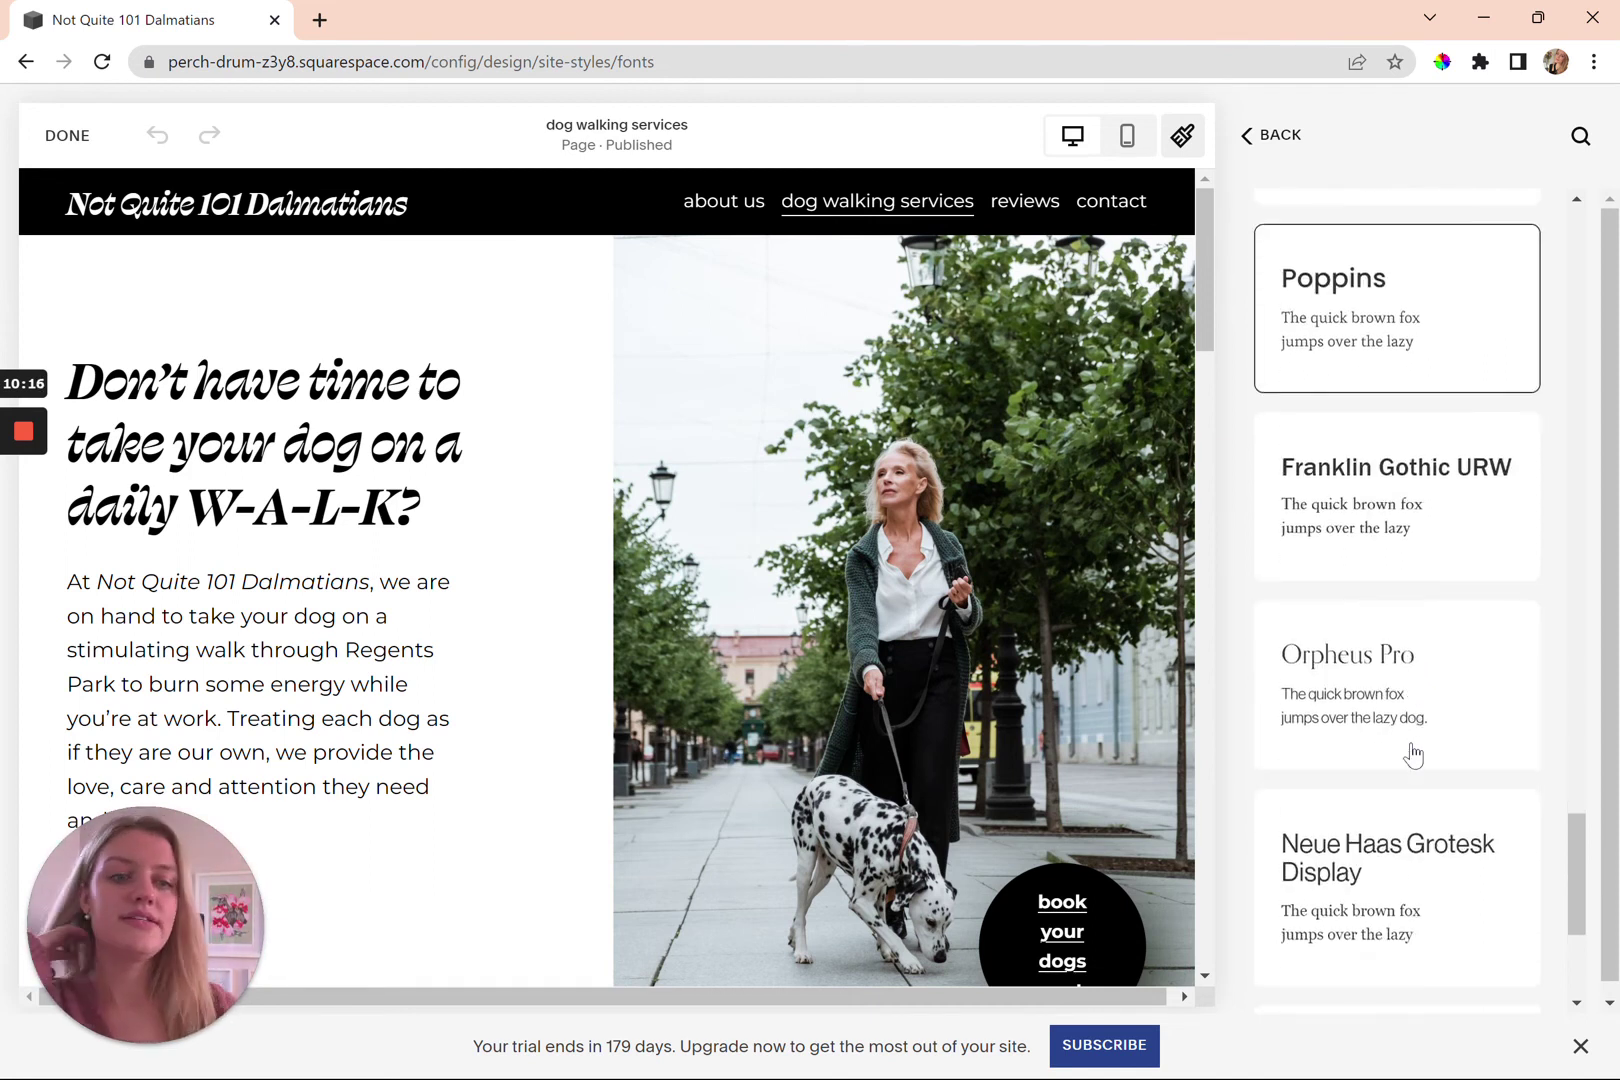
pyautogui.scroll(-3, 1412, 755)
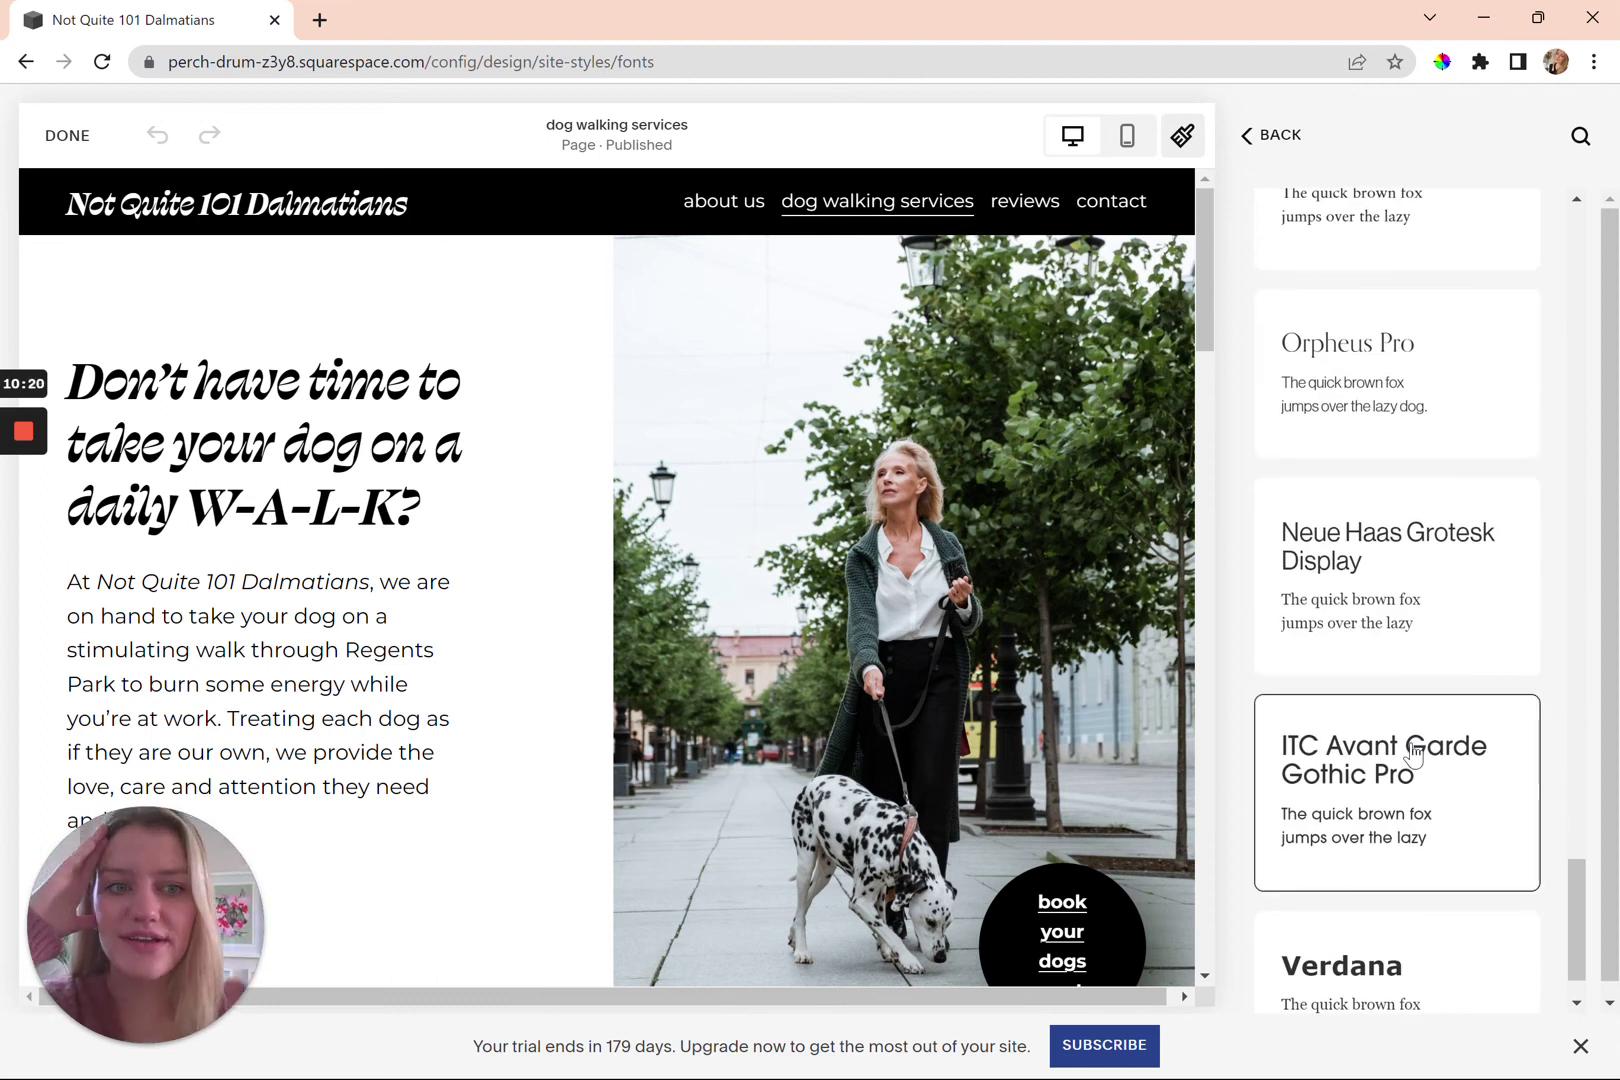
pyautogui.scroll(-2, 1412, 755)
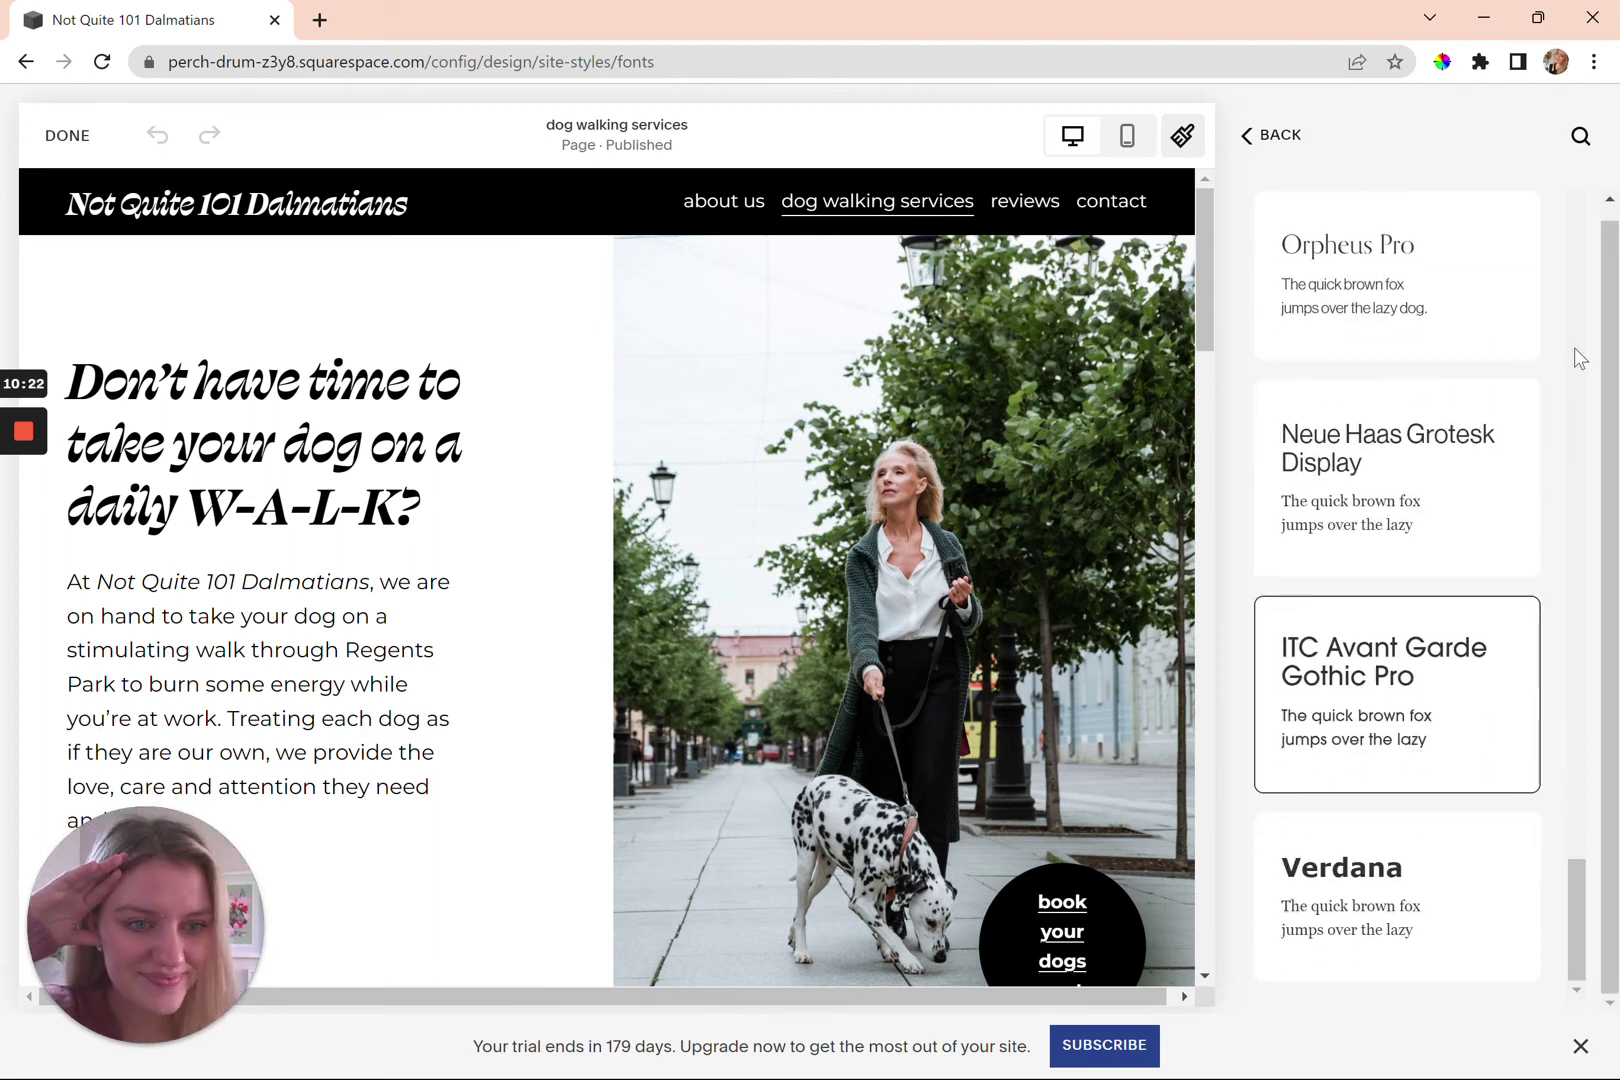
pyautogui.scroll(20, 1466, 418)
pyautogui.scroll(8, 1470, 410)
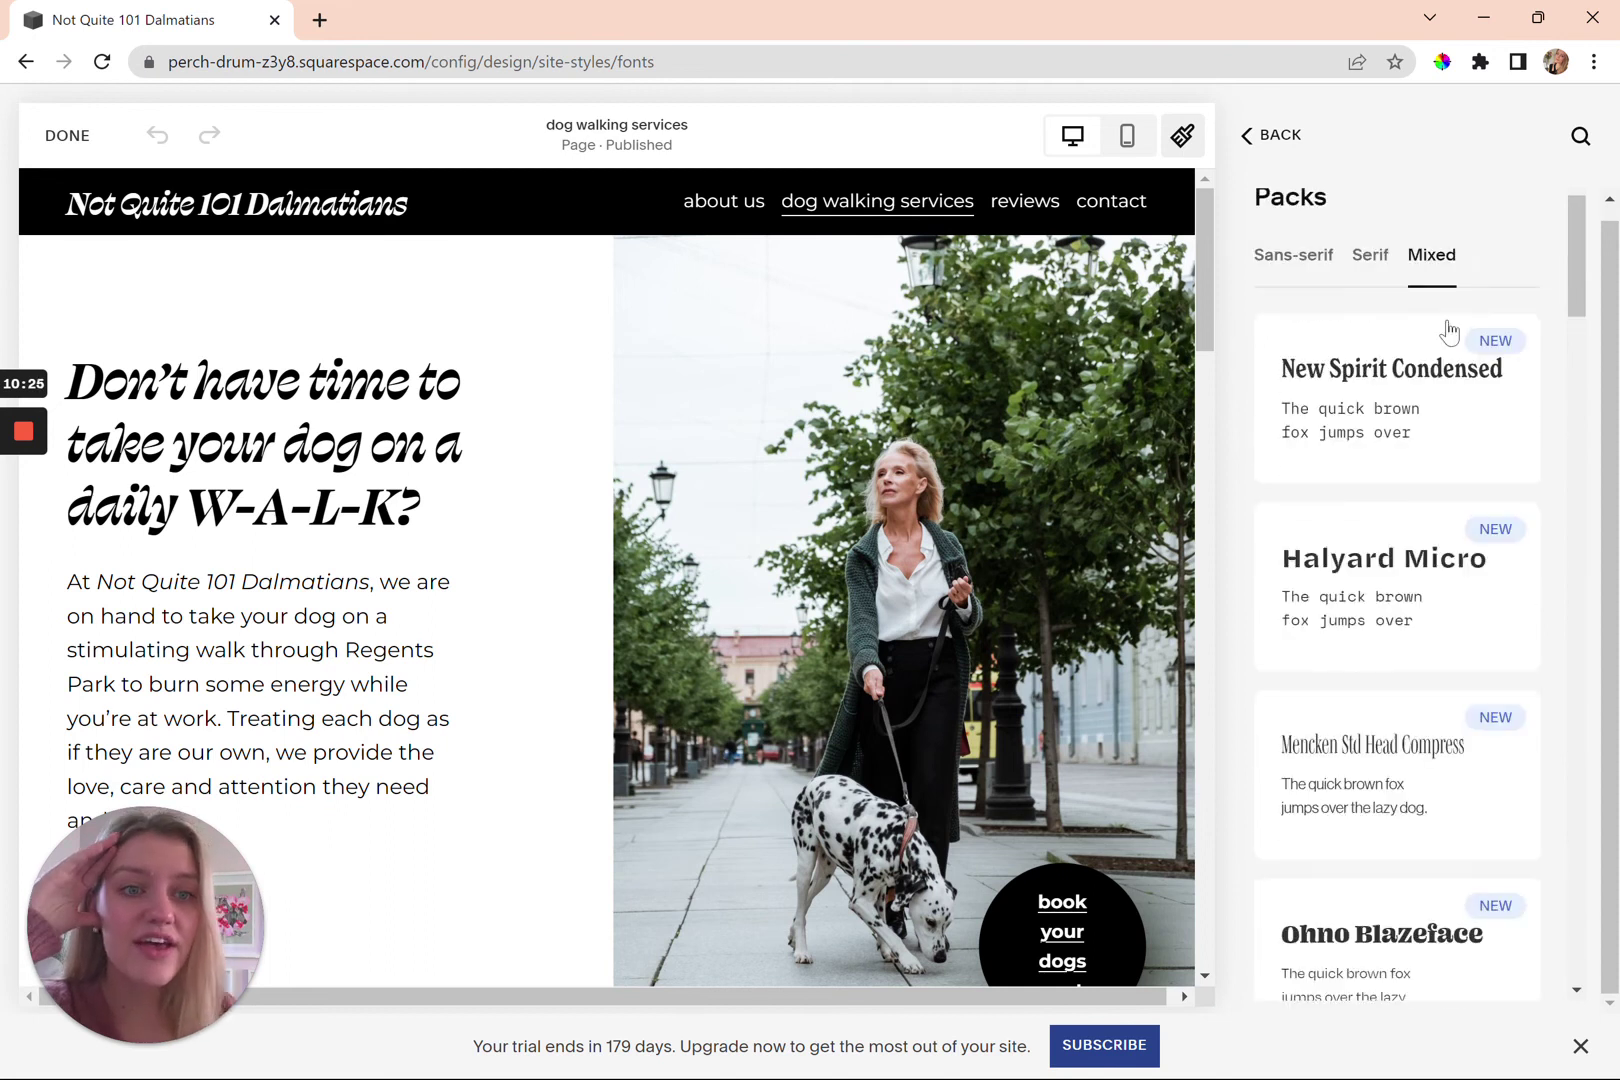
pyautogui.click(1280, 143)
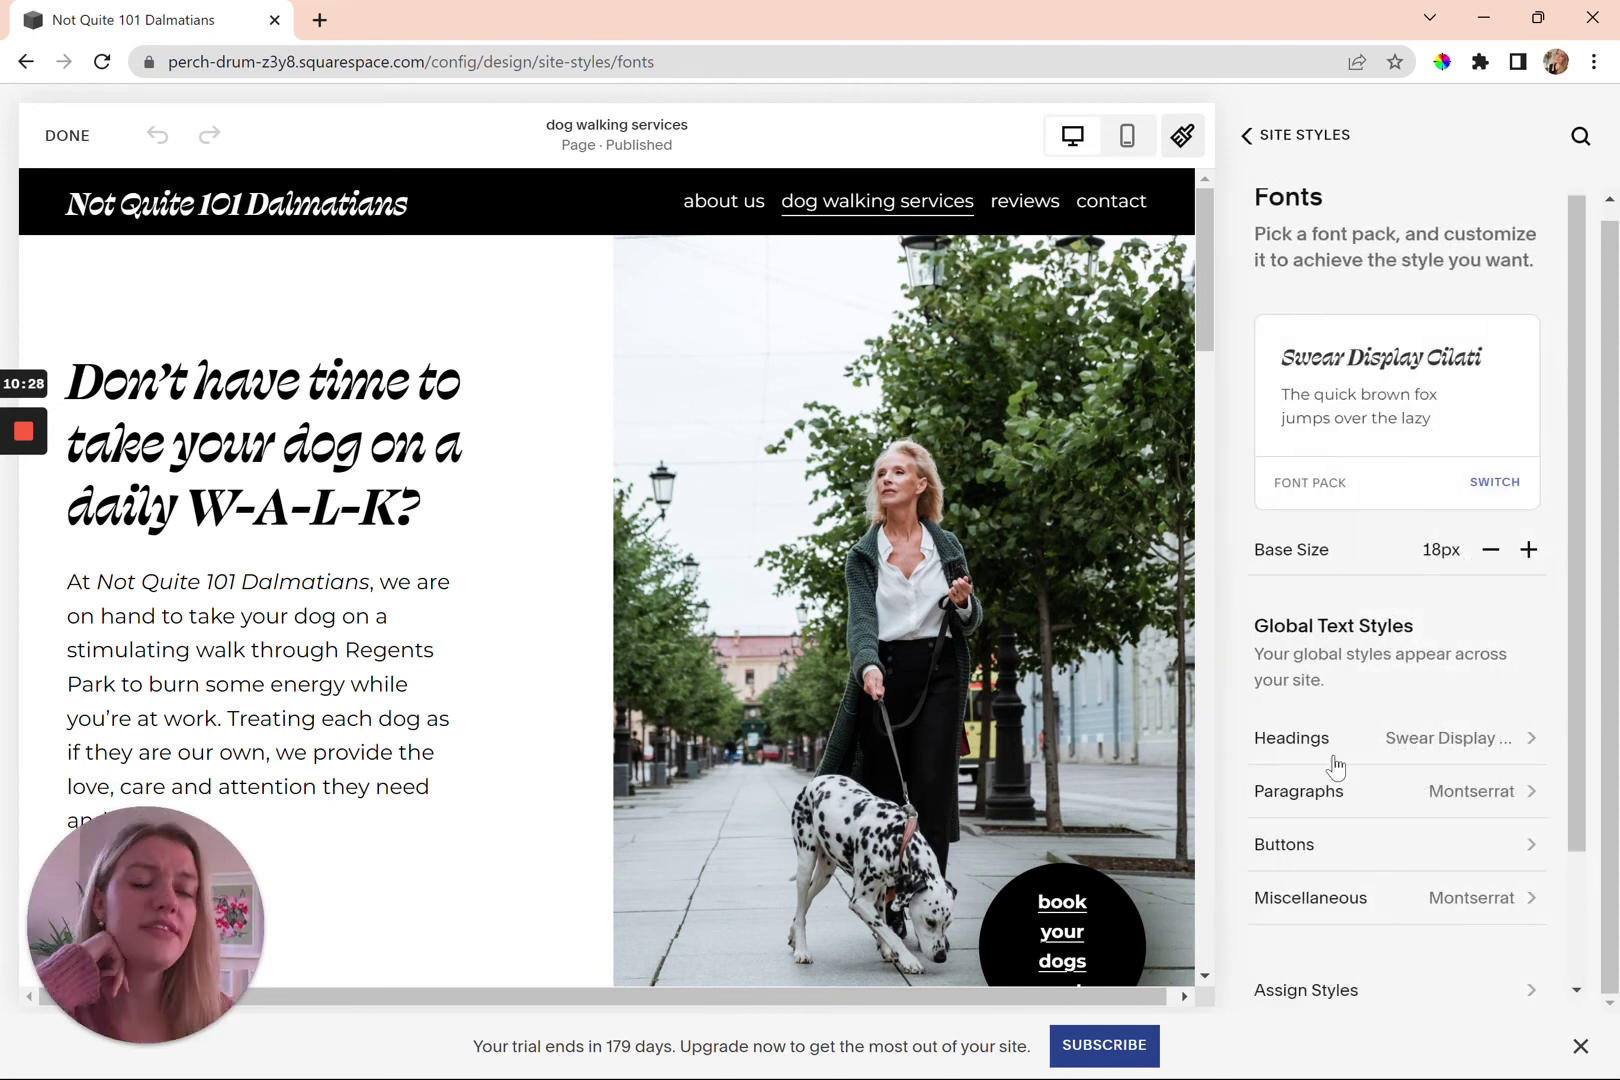
# Open the Headings global text style and show all fonts available for its family
pyautogui.scroll(-2, 1334, 768)
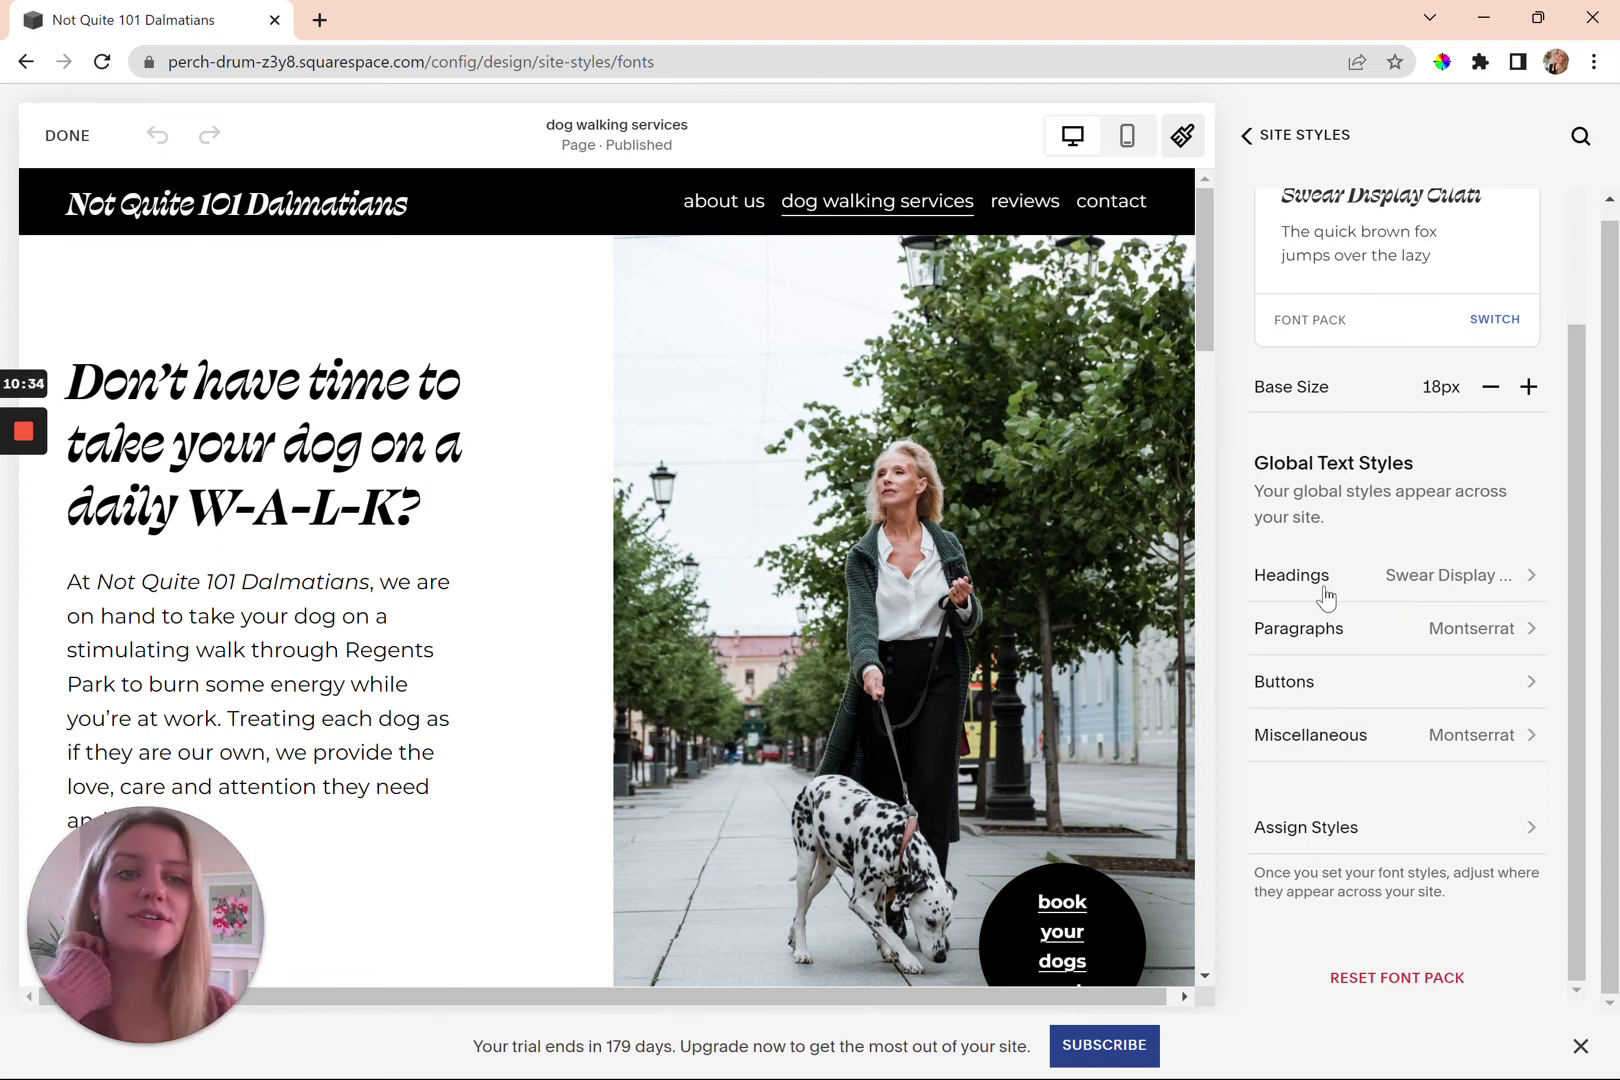
pyautogui.click(1325, 594)
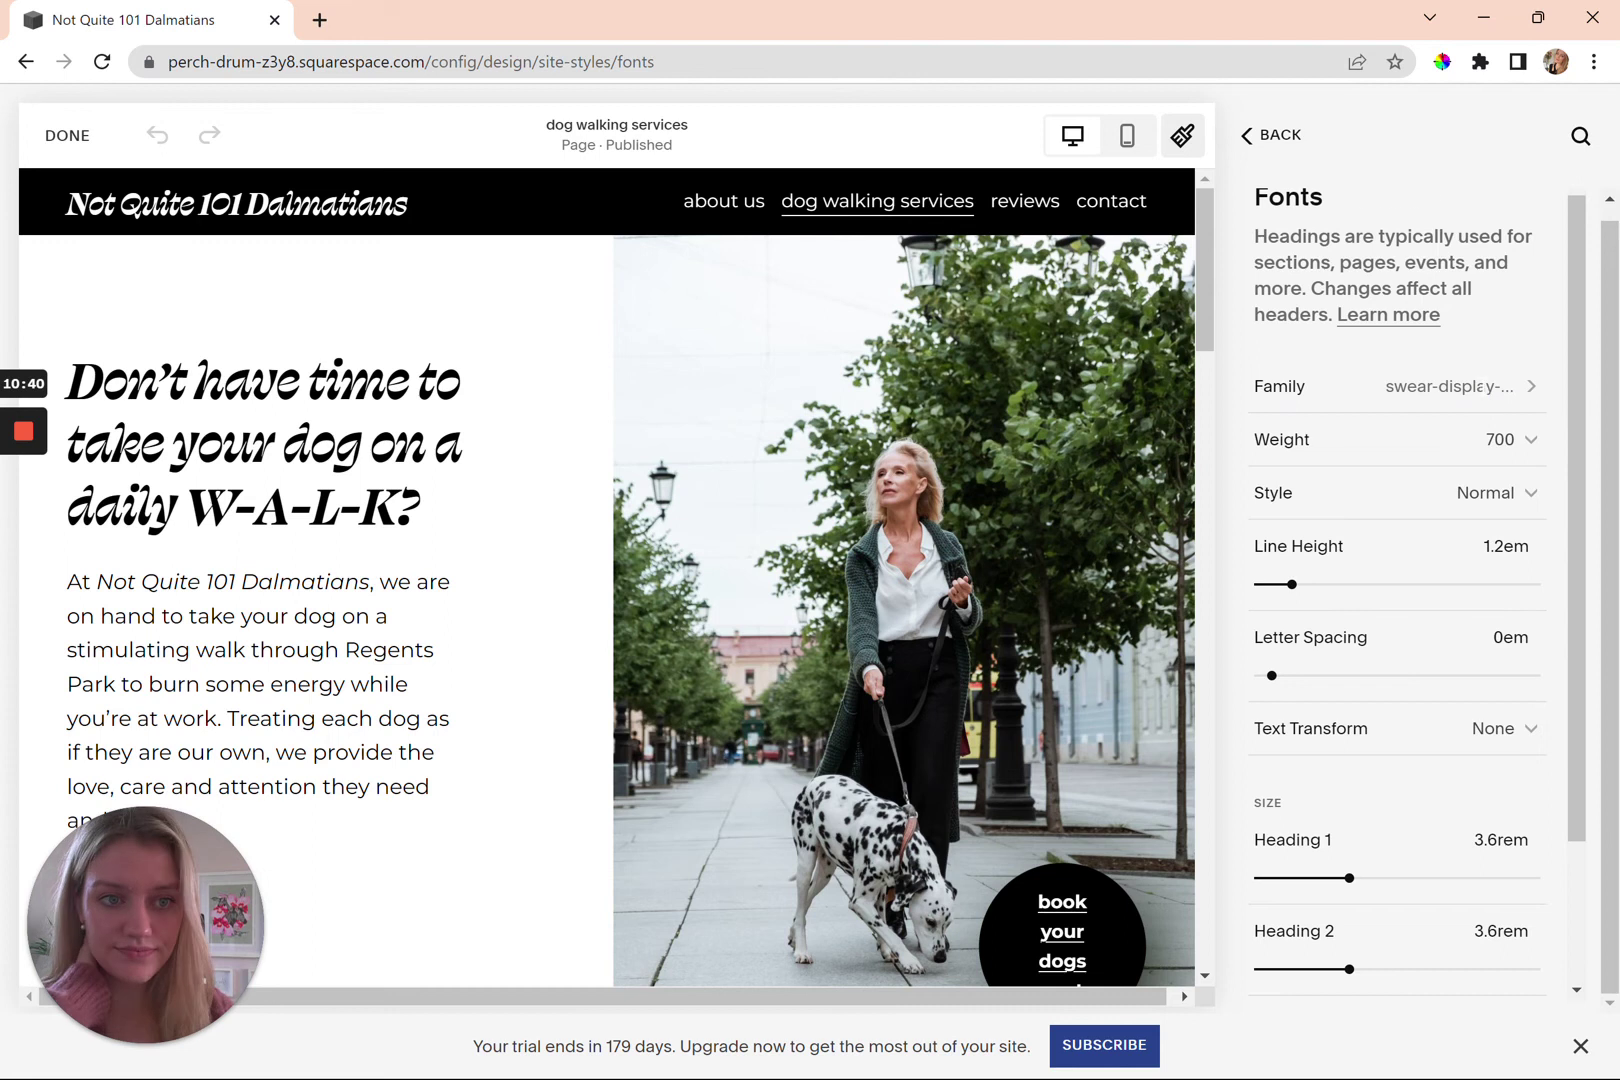
pyautogui.click(1455, 386)
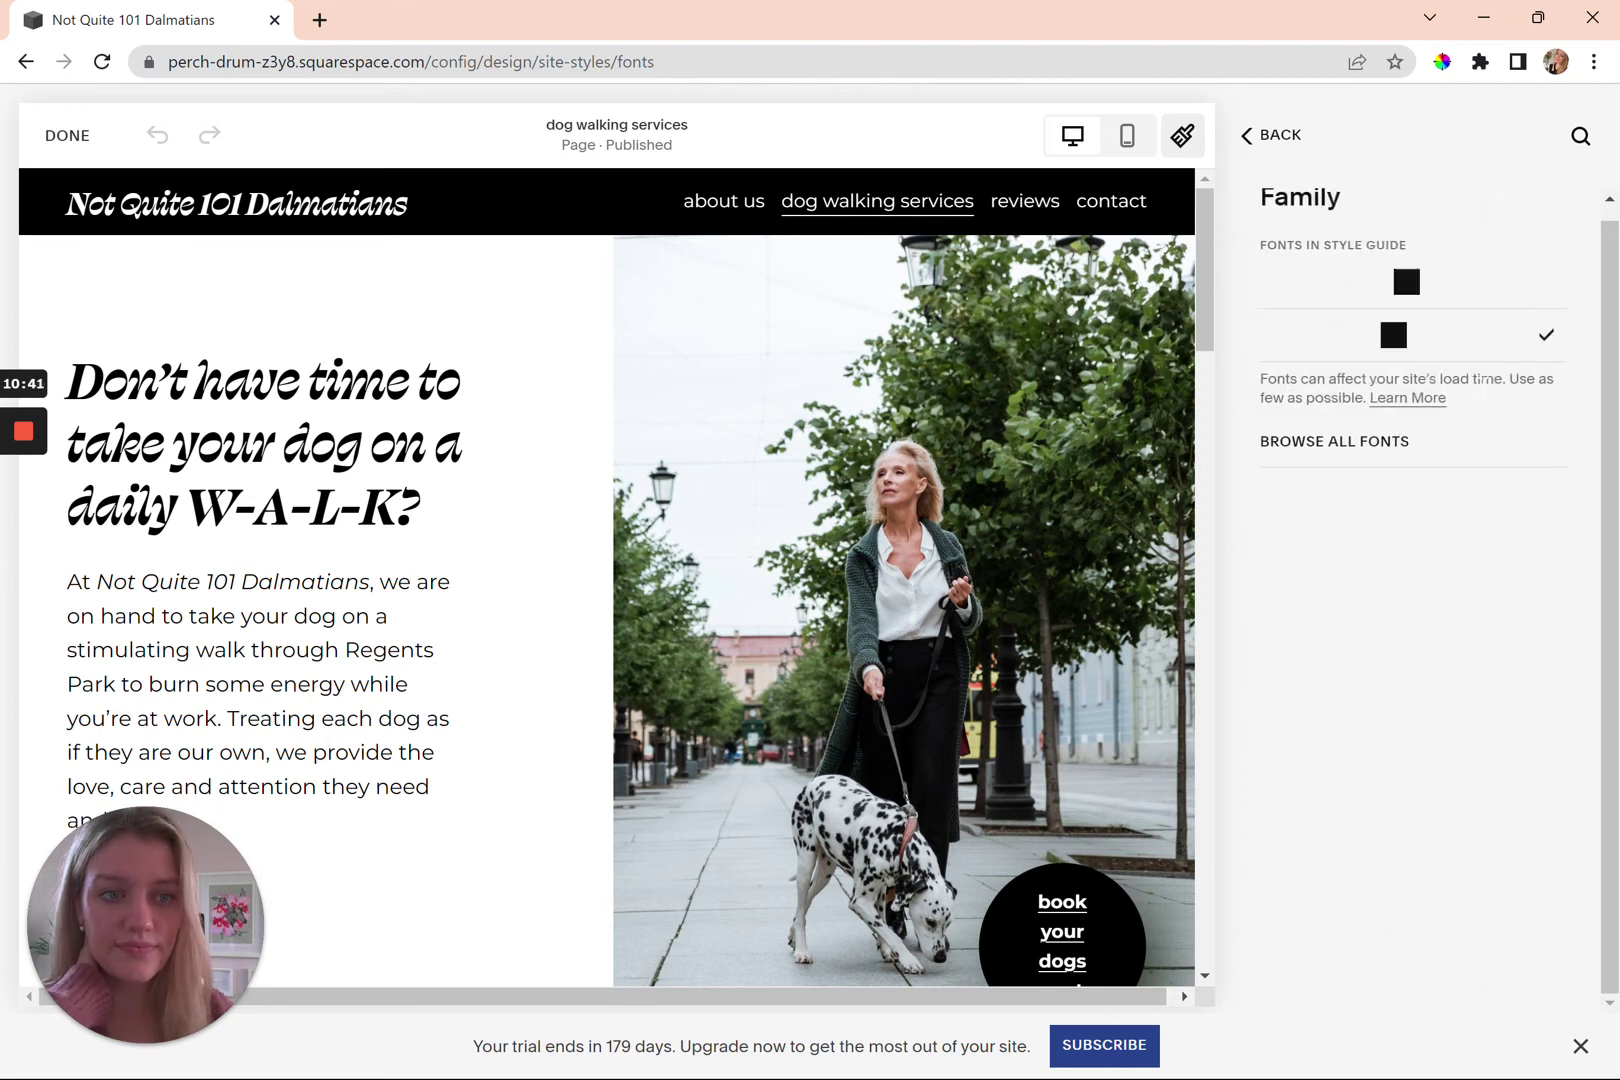
pyautogui.click(1316, 455)
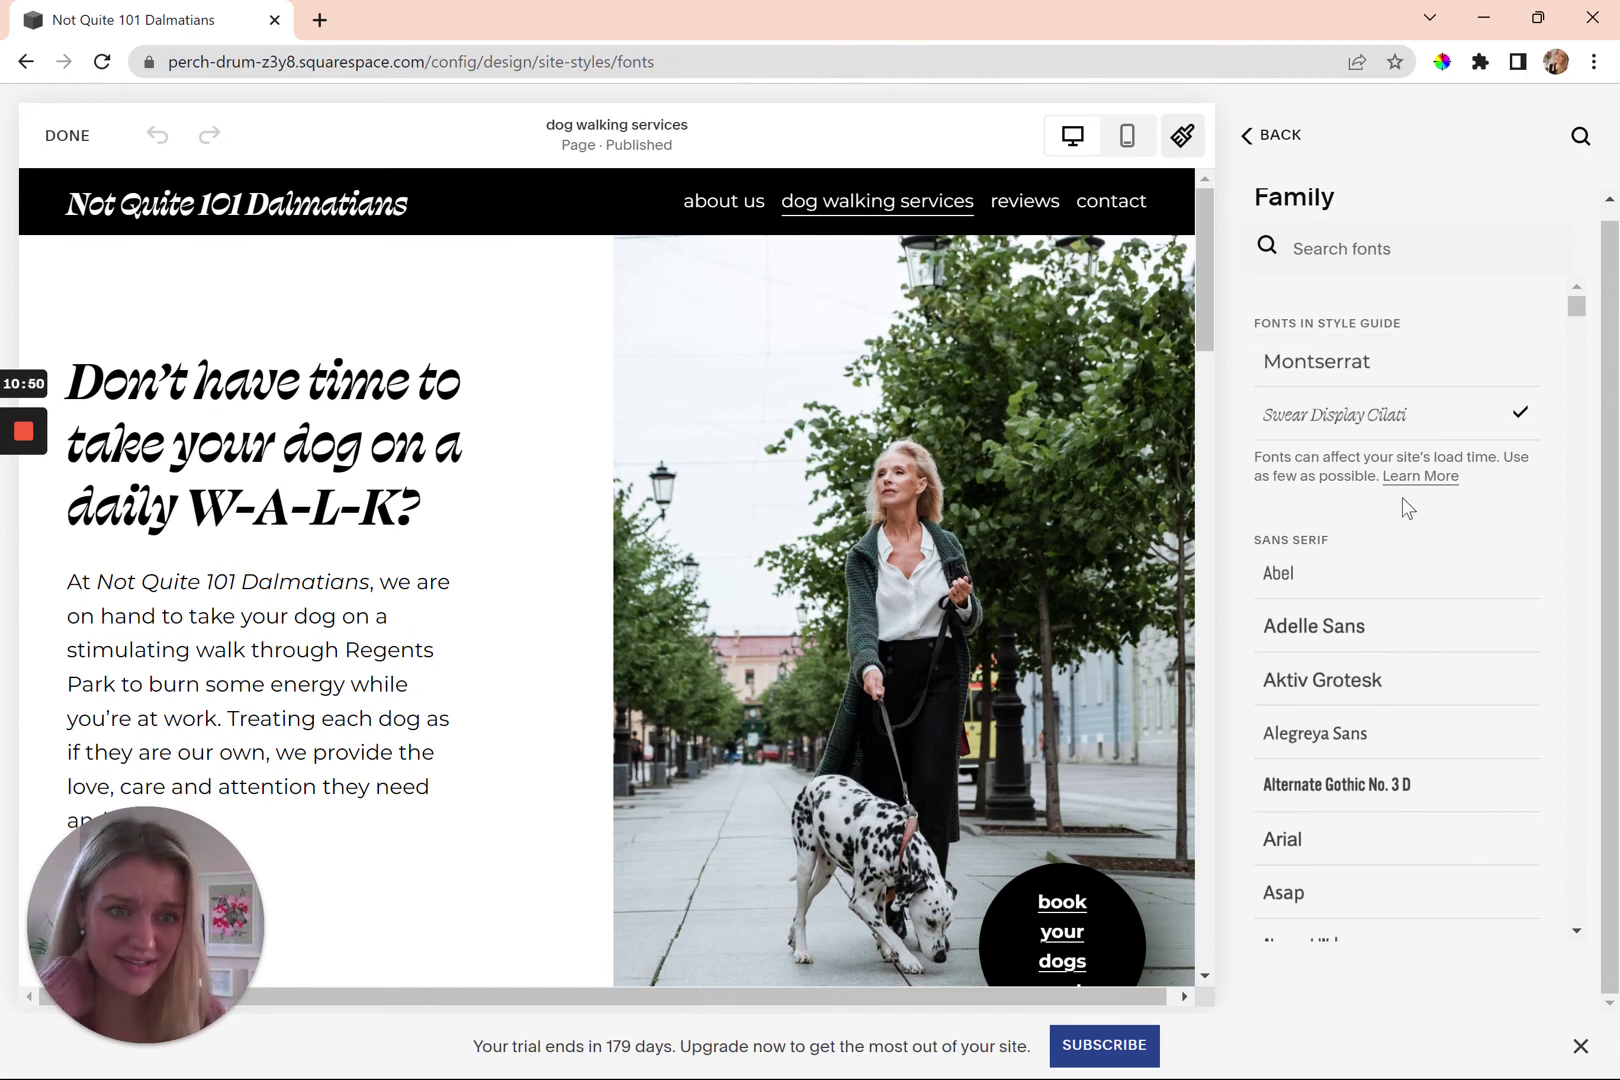
# Browse the available heading font families and return to the heading settings without choosing another font
pyautogui.scroll(-5, 1360, 790)
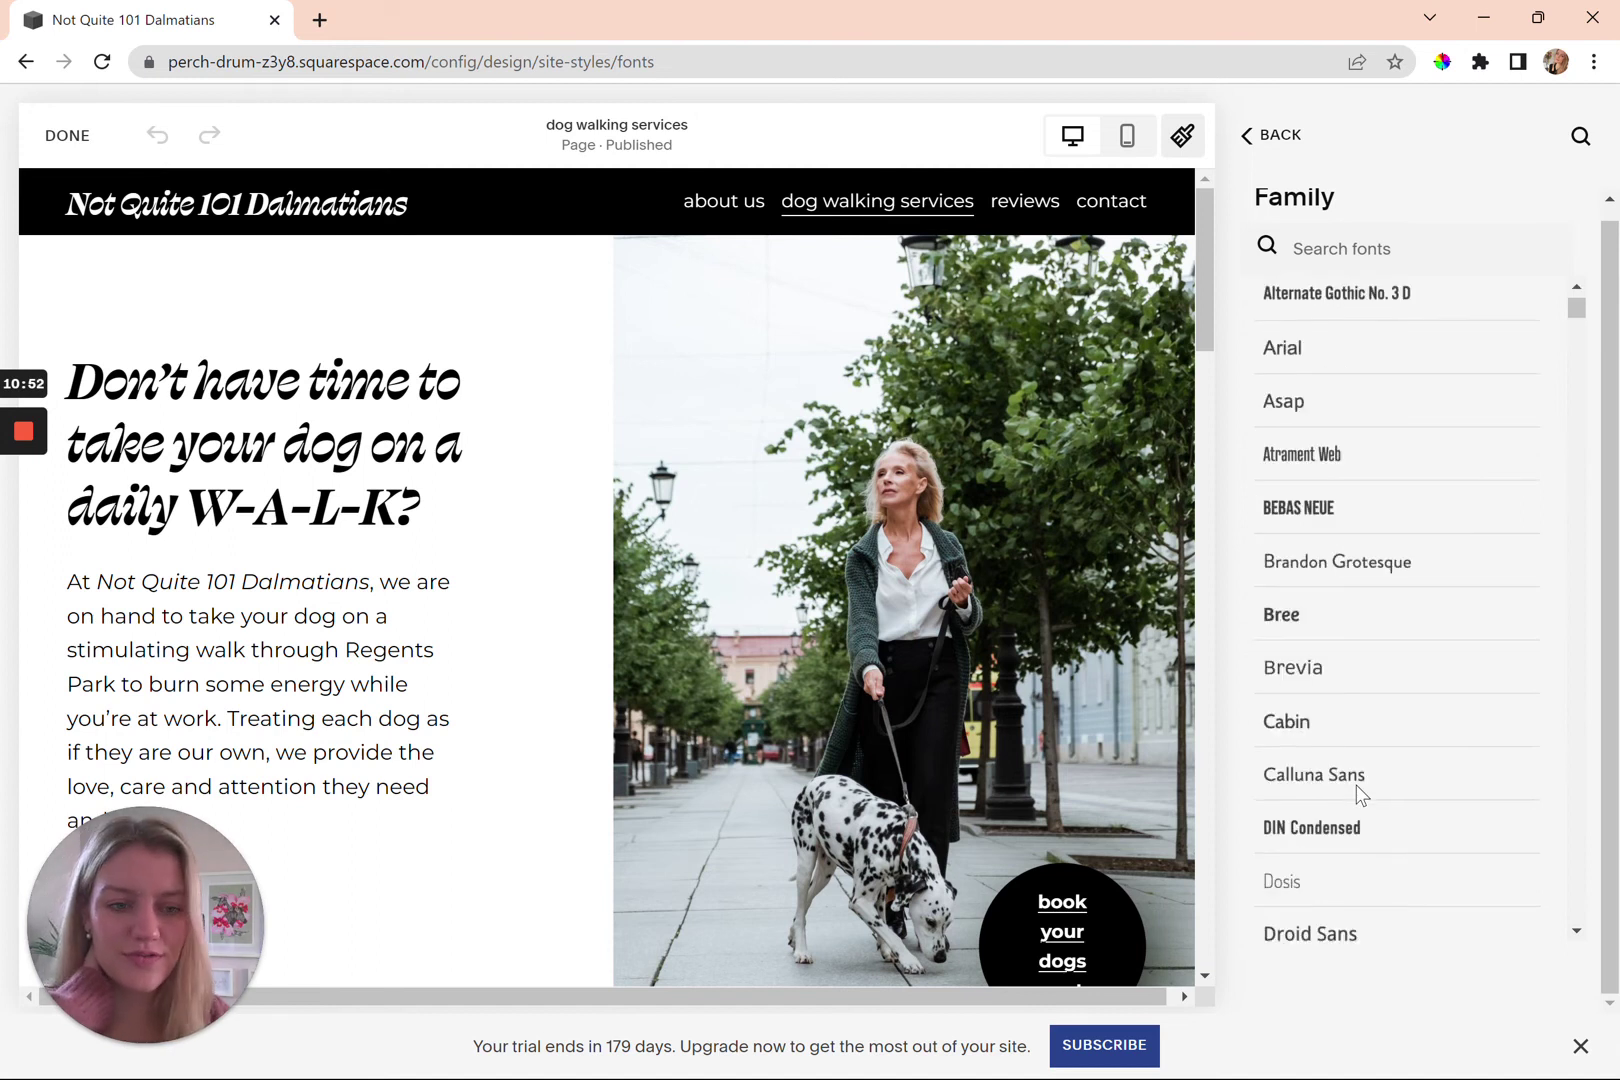
pyautogui.scroll(-5, 1360, 793)
pyautogui.scroll(-10, 1360, 793)
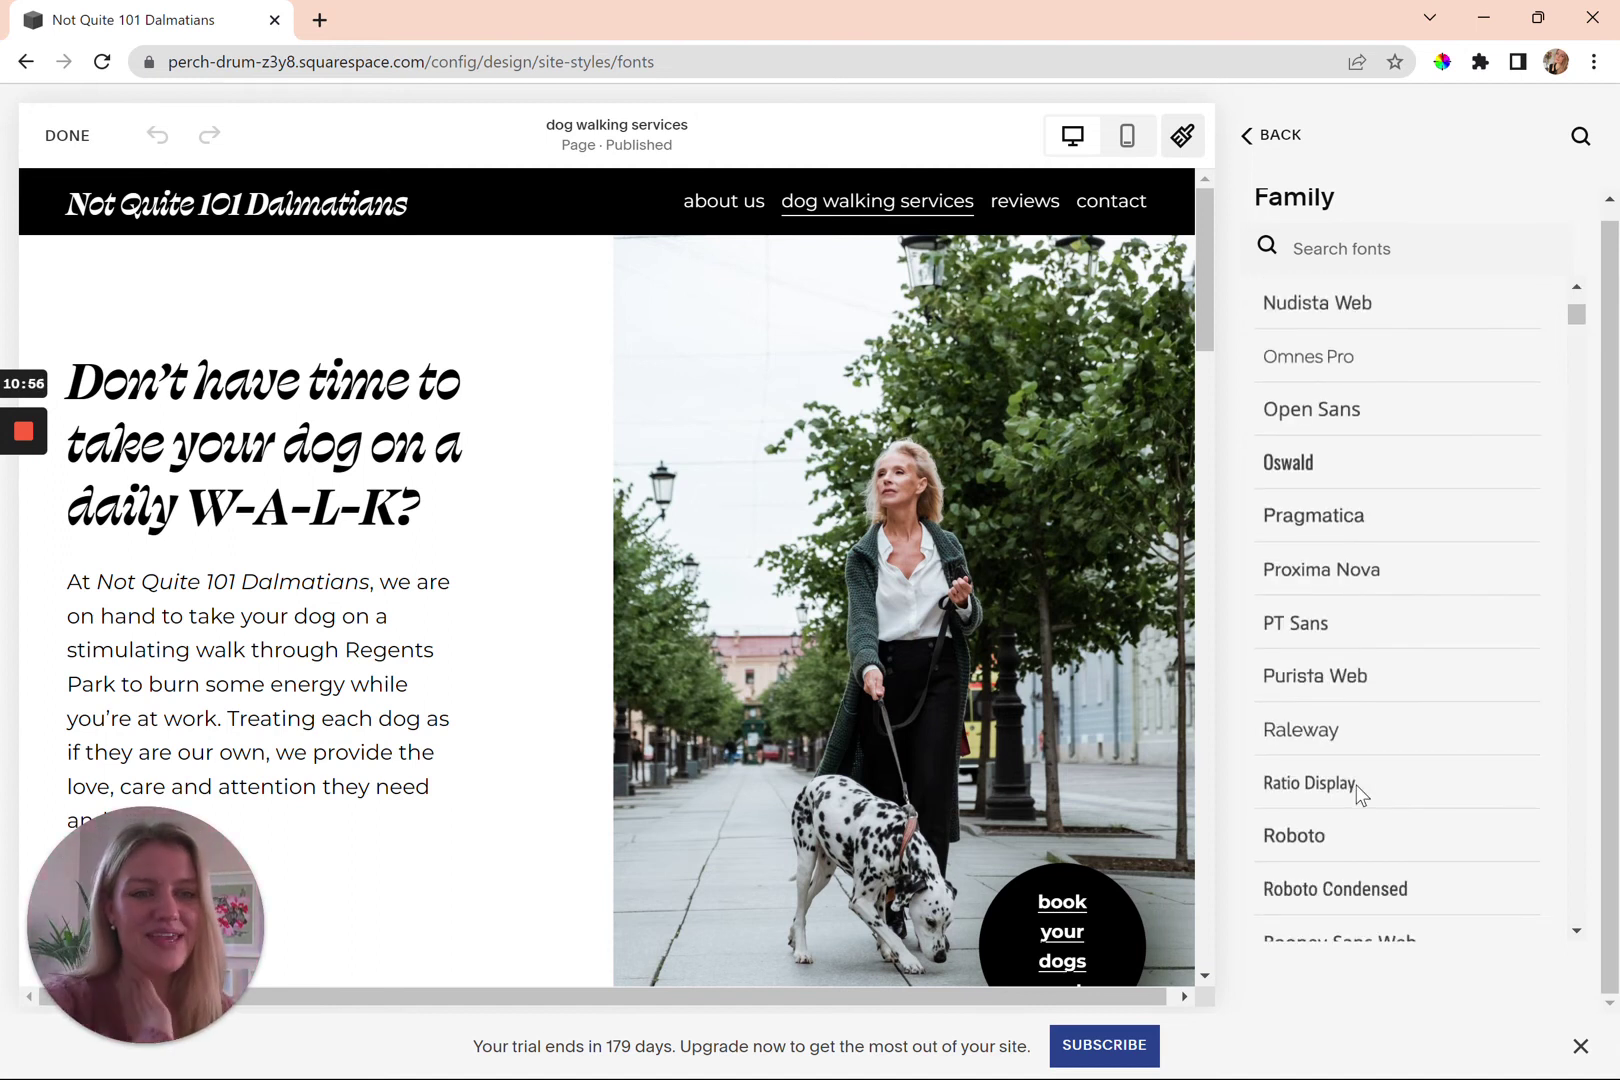
pyautogui.click(1357, 795)
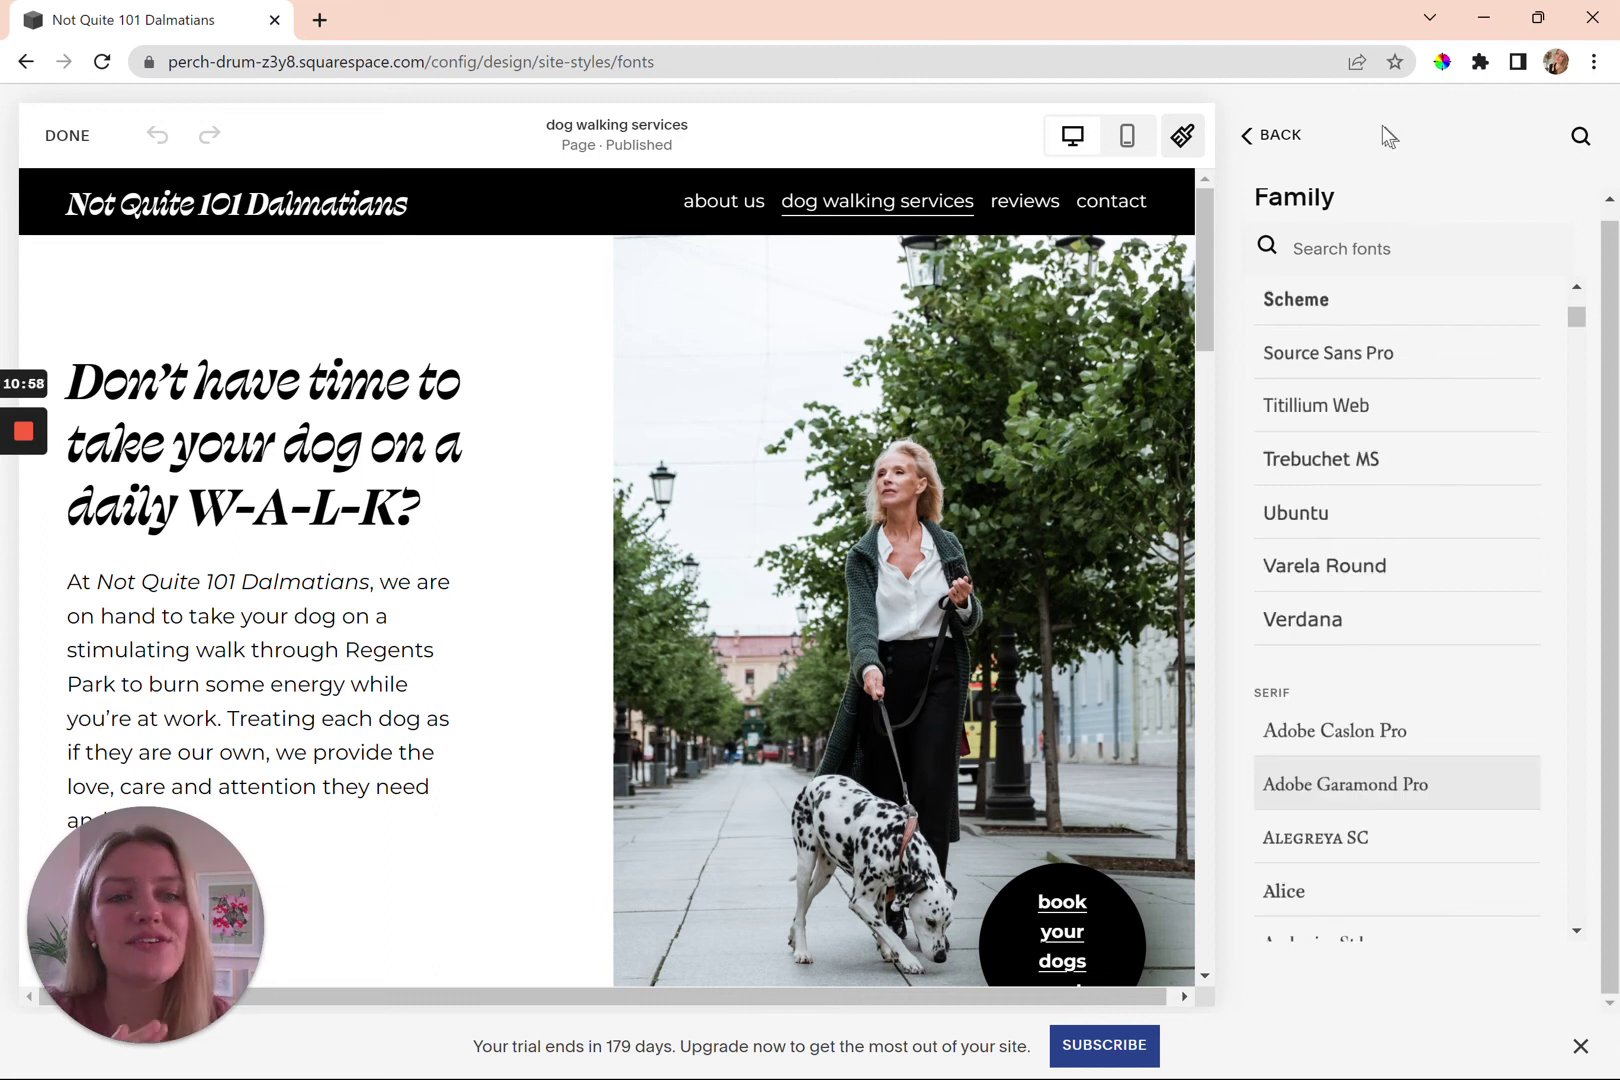
pyautogui.click(1274, 138)
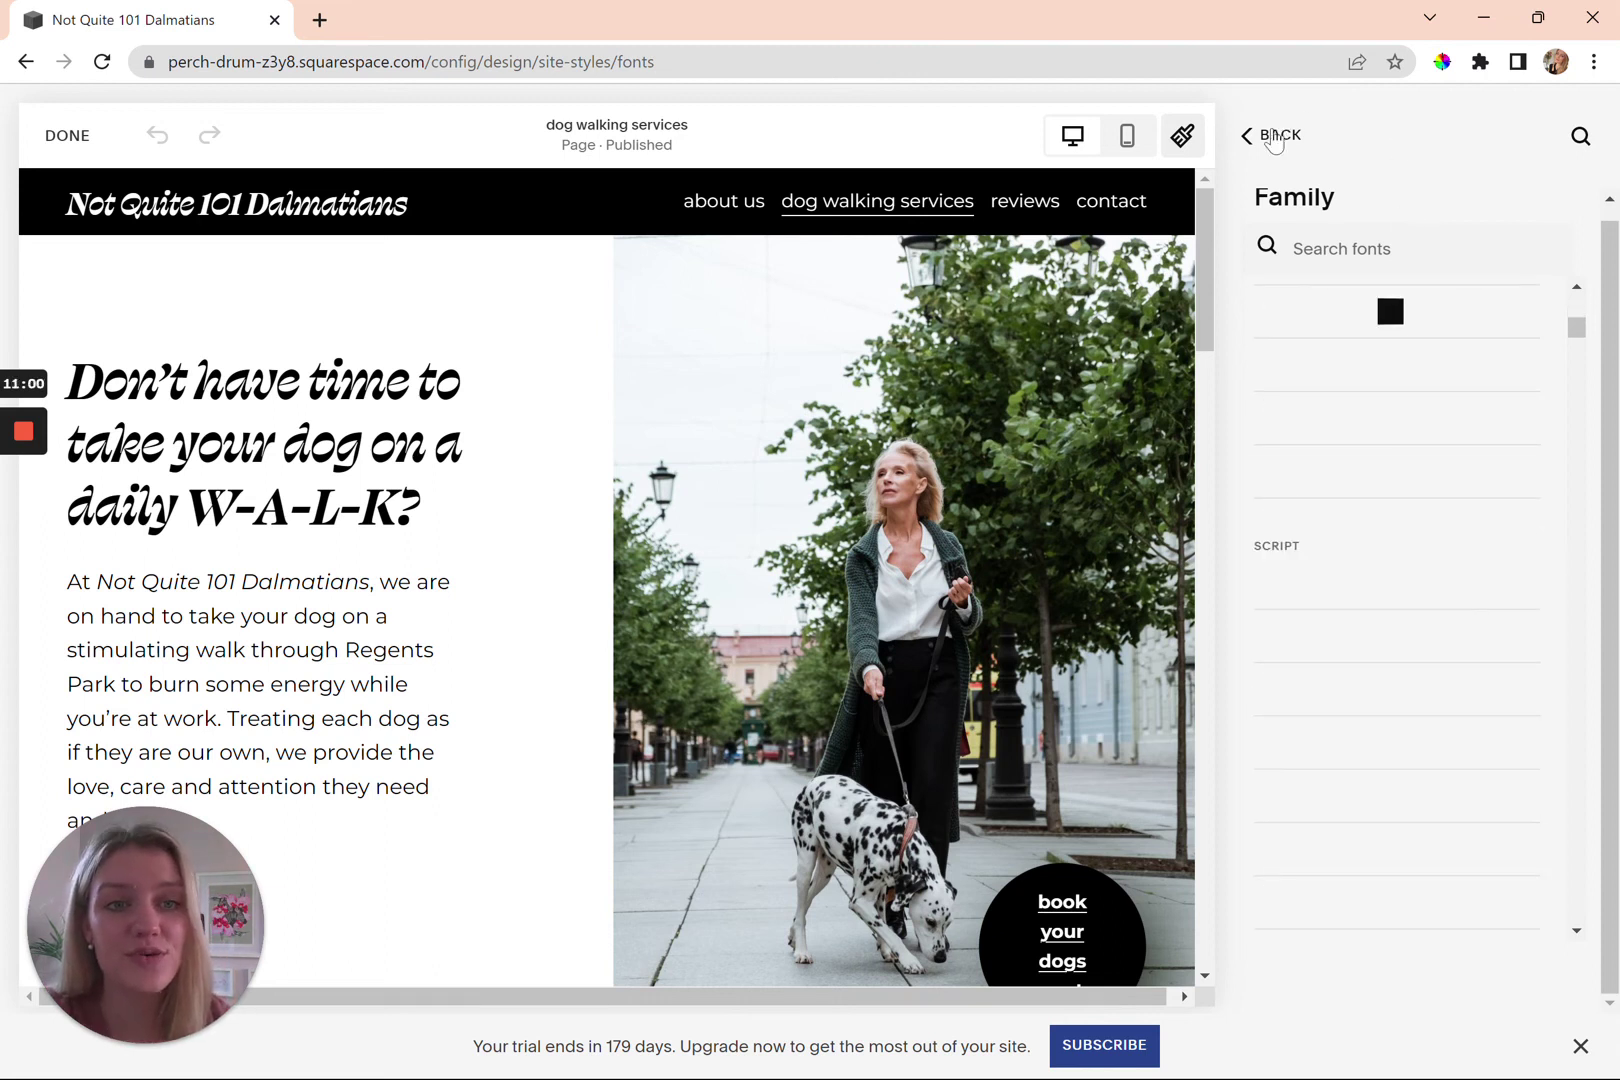
pyautogui.click(1274, 138)
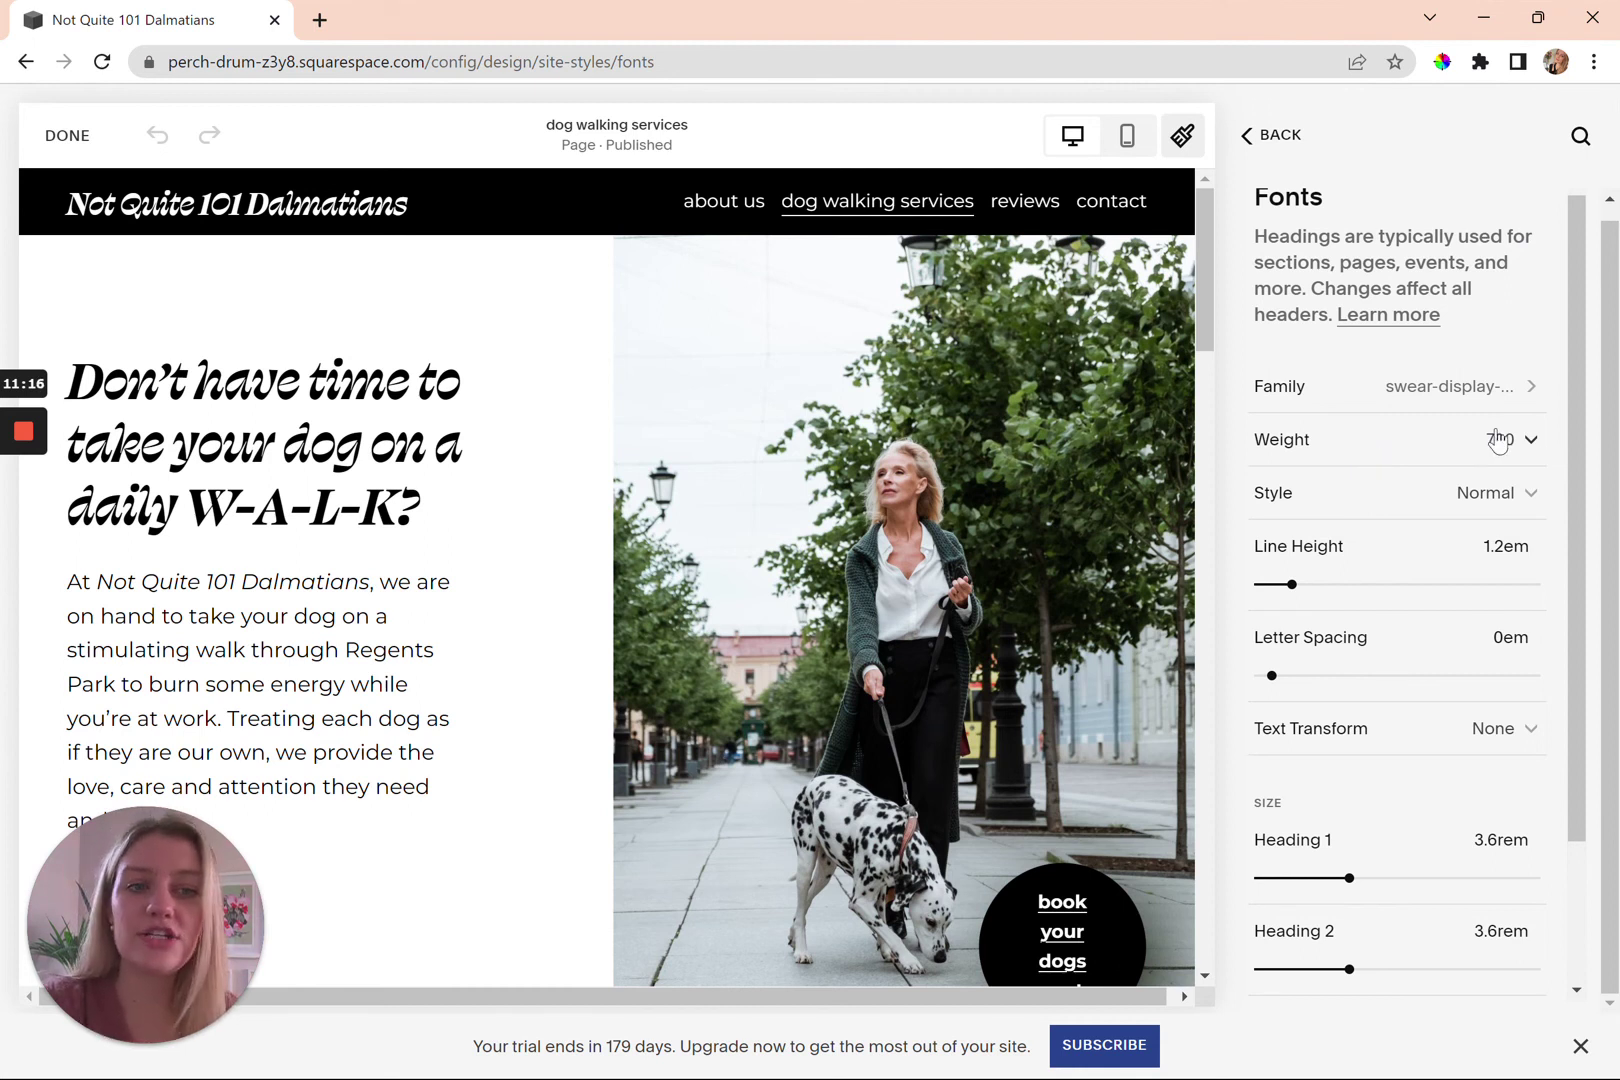
# Check the weight and style options offered for the heading font, leaving both as they are
pyautogui.click(1530, 441)
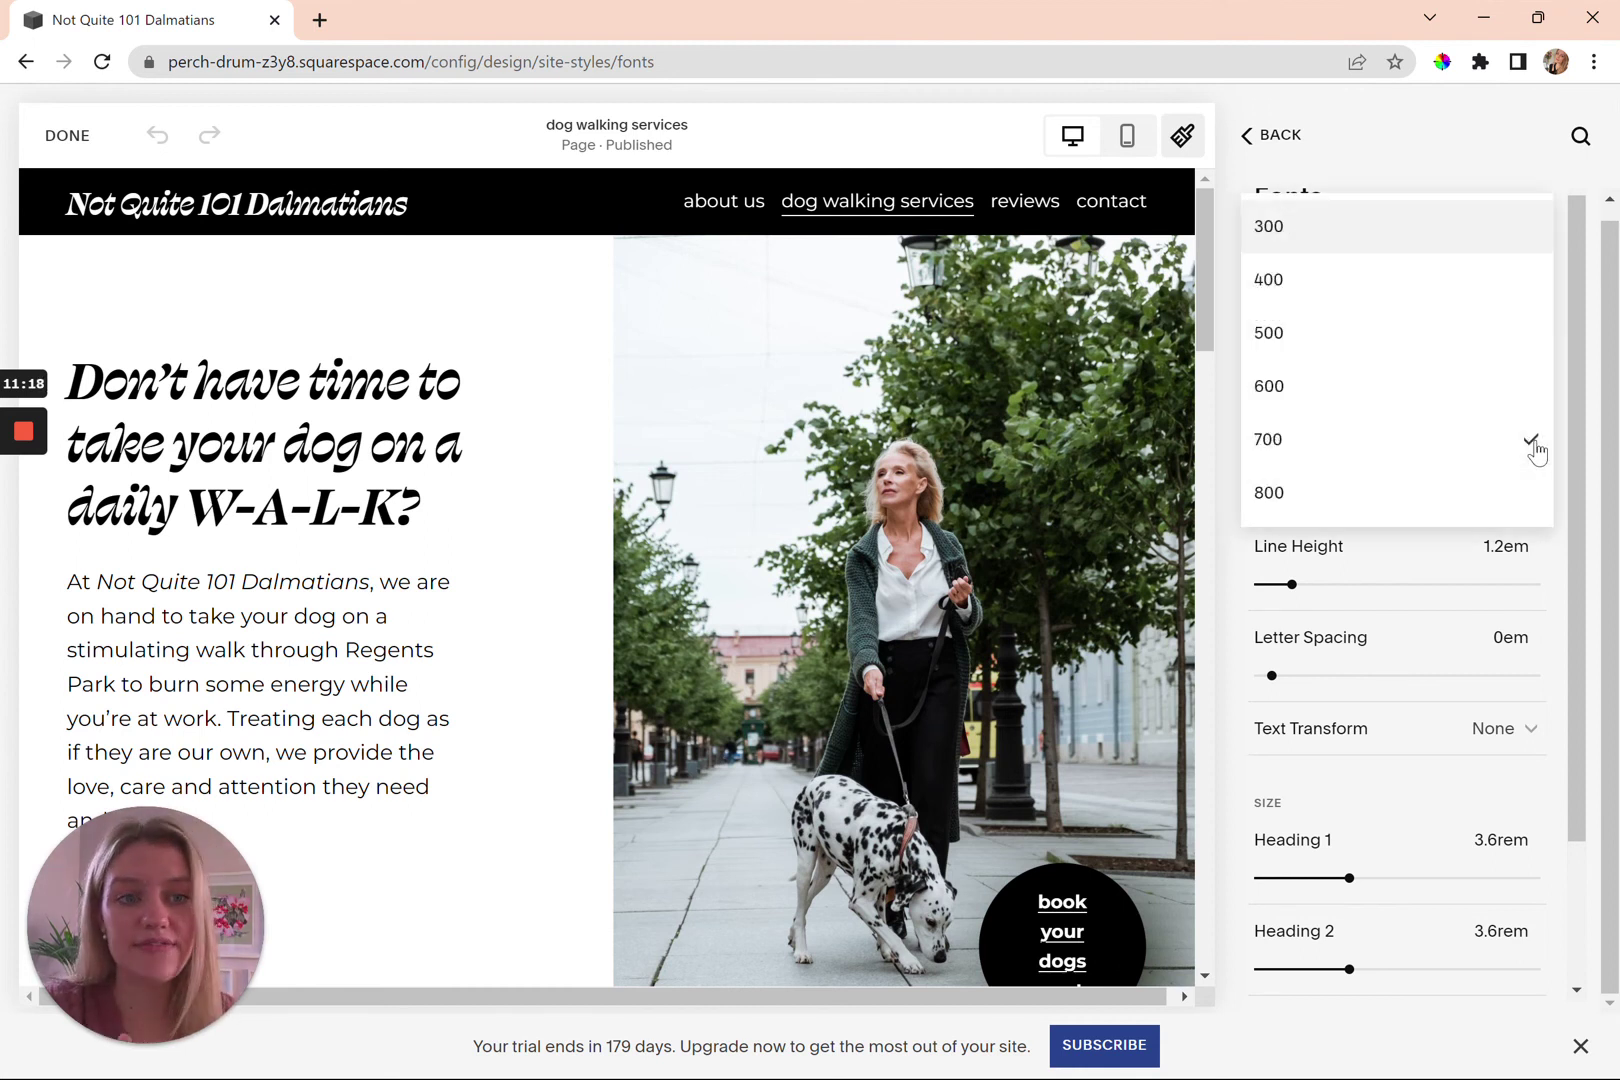
pyautogui.click(1424, 164)
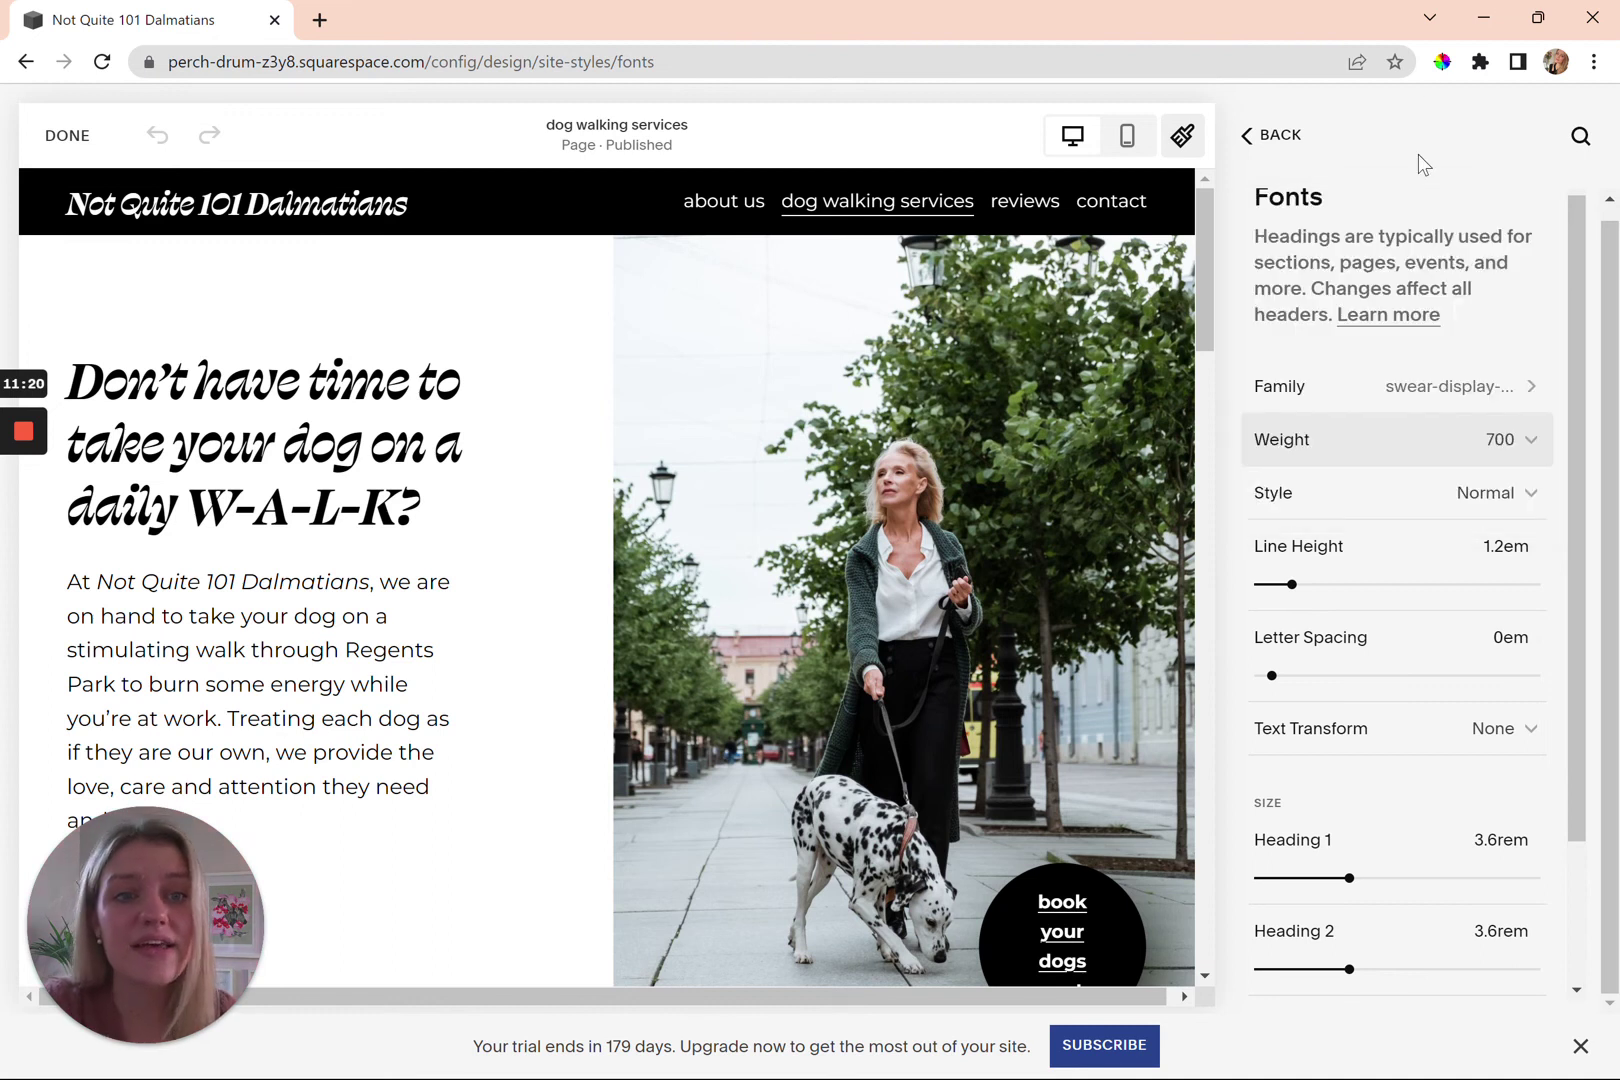
pyautogui.click(1491, 506)
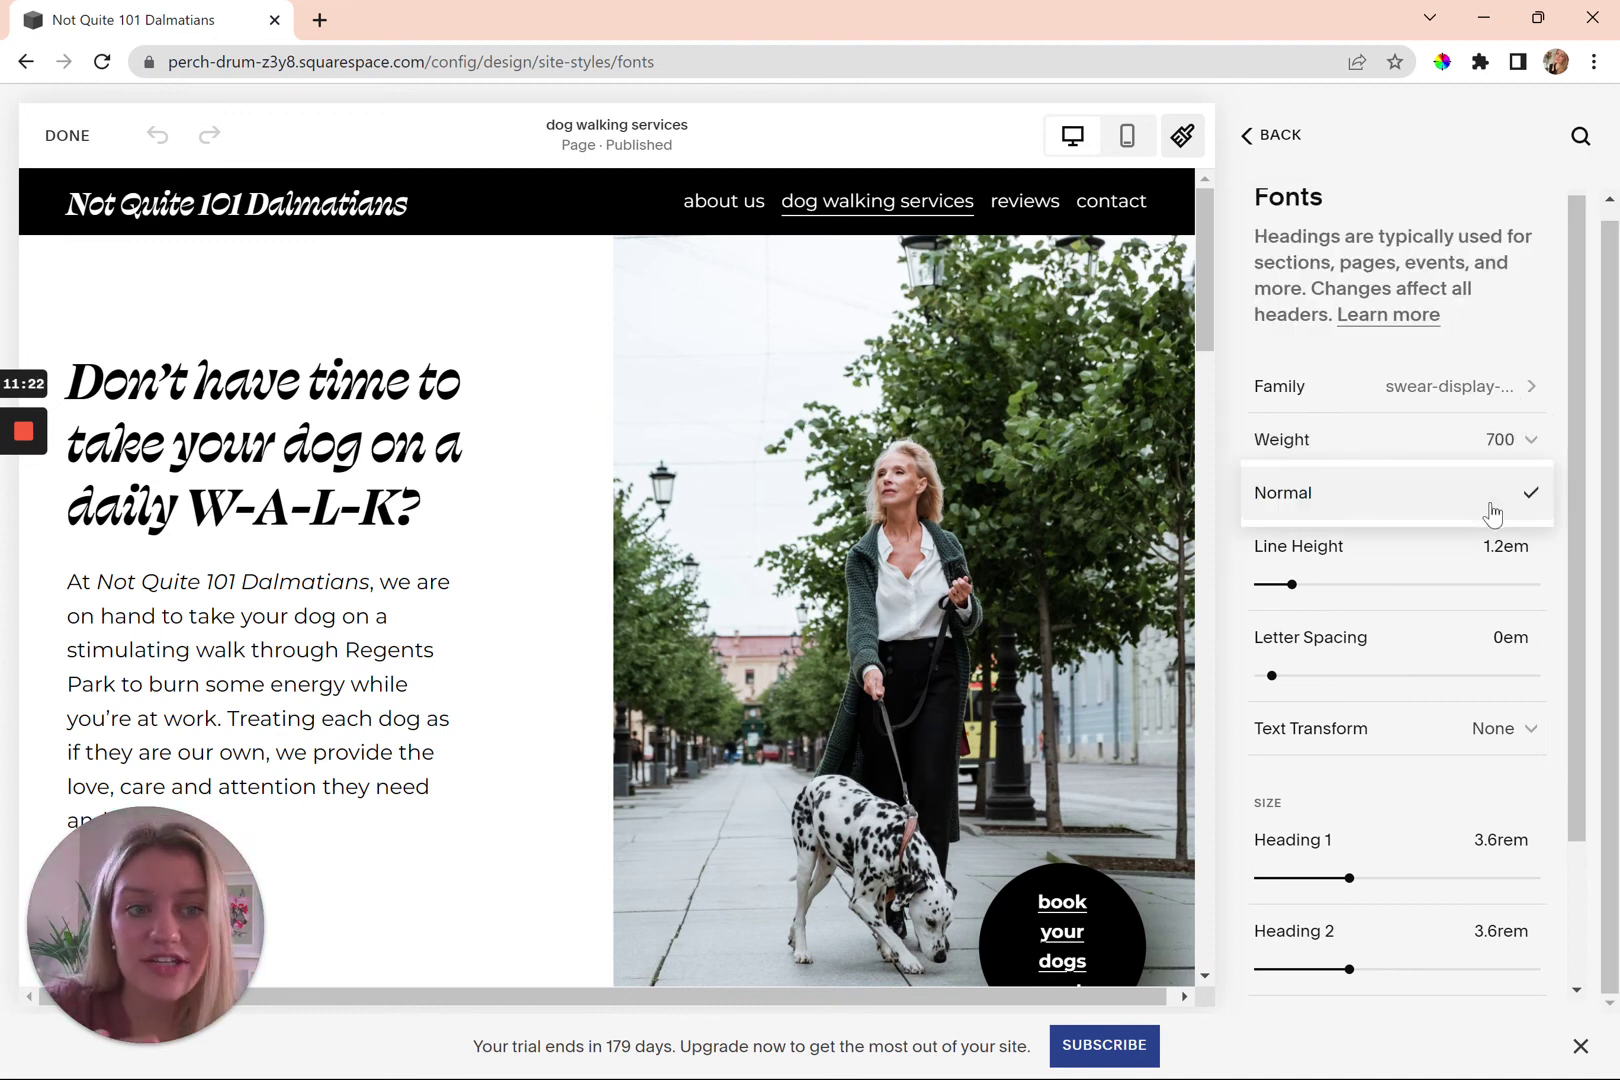
pyautogui.click(1513, 244)
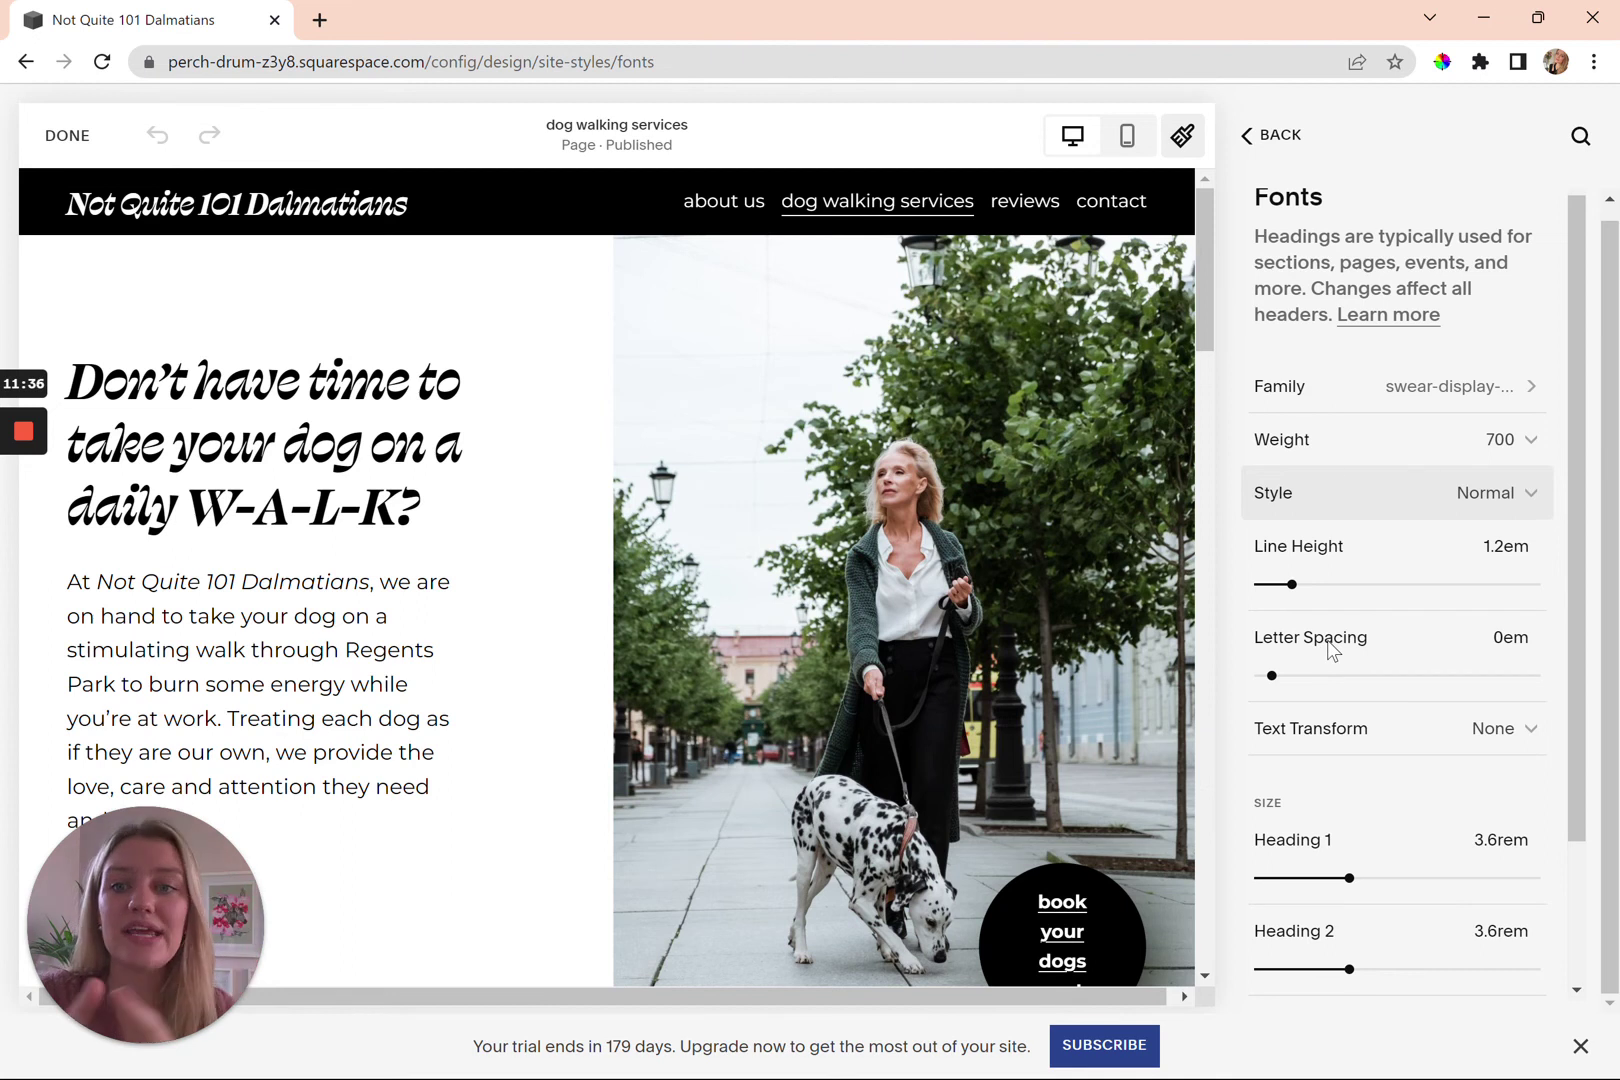
# Check the heading text transform options without changing them and view the size settings for Heading 1 to Heading 4
pyautogui.scroll(-1, 1331, 650)
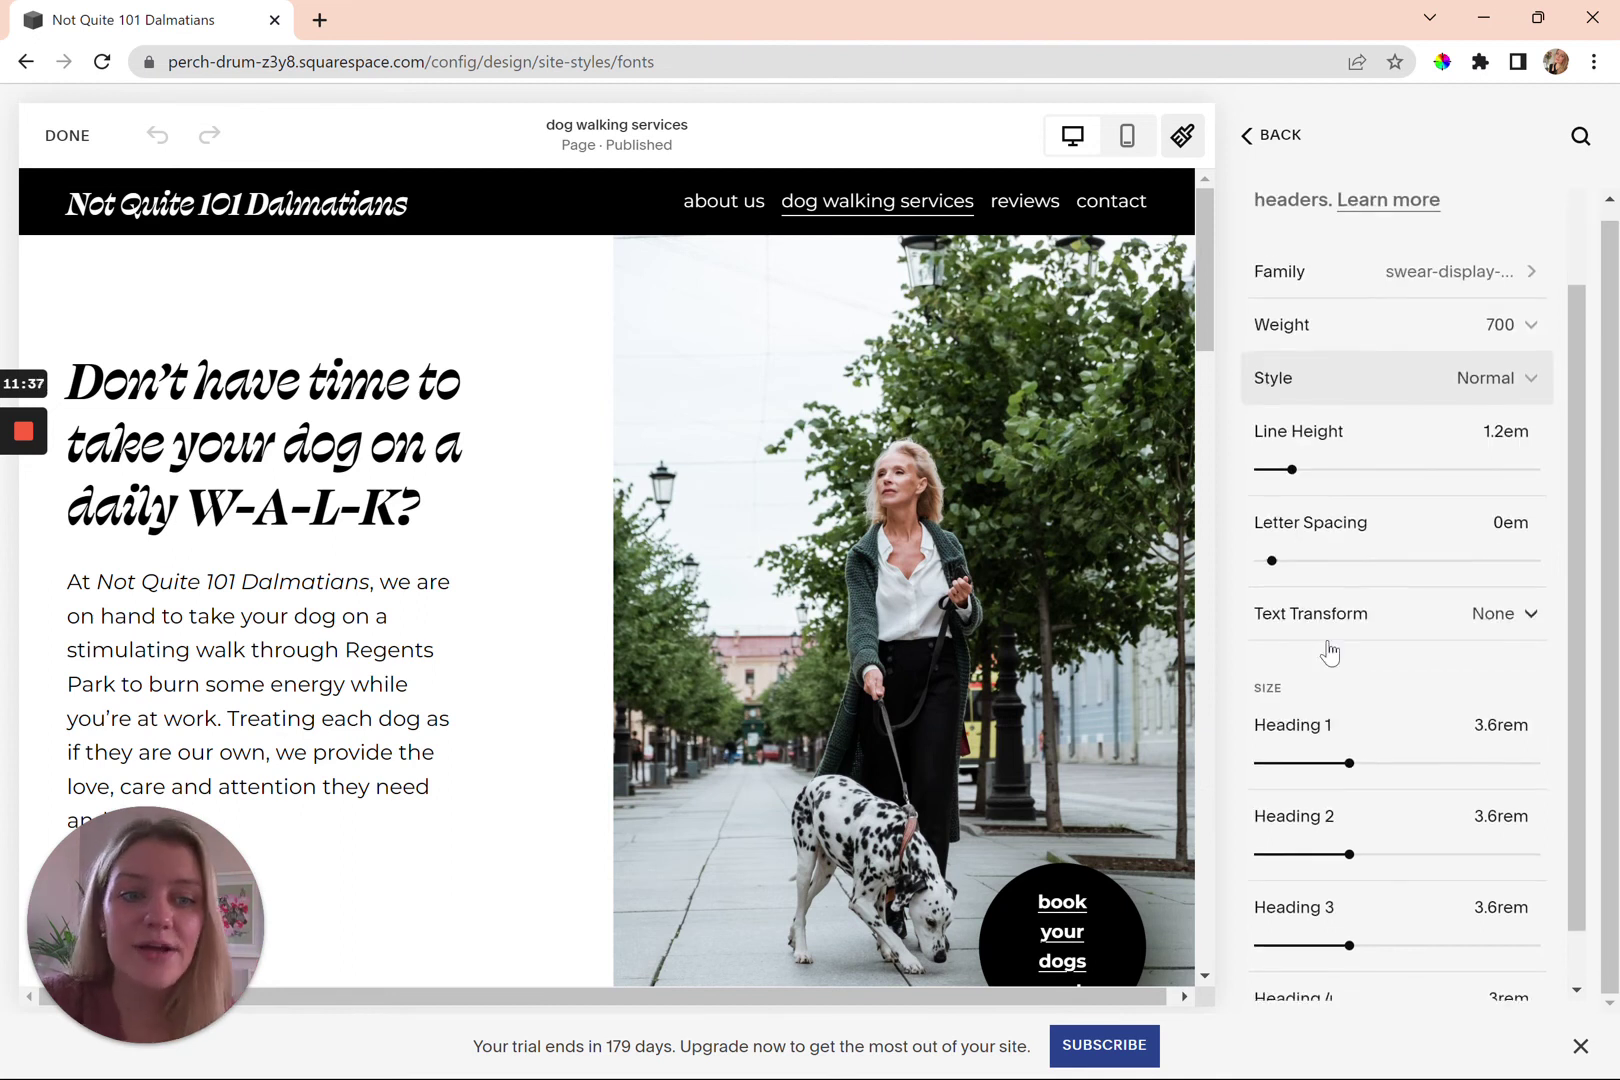
pyautogui.click(1445, 620)
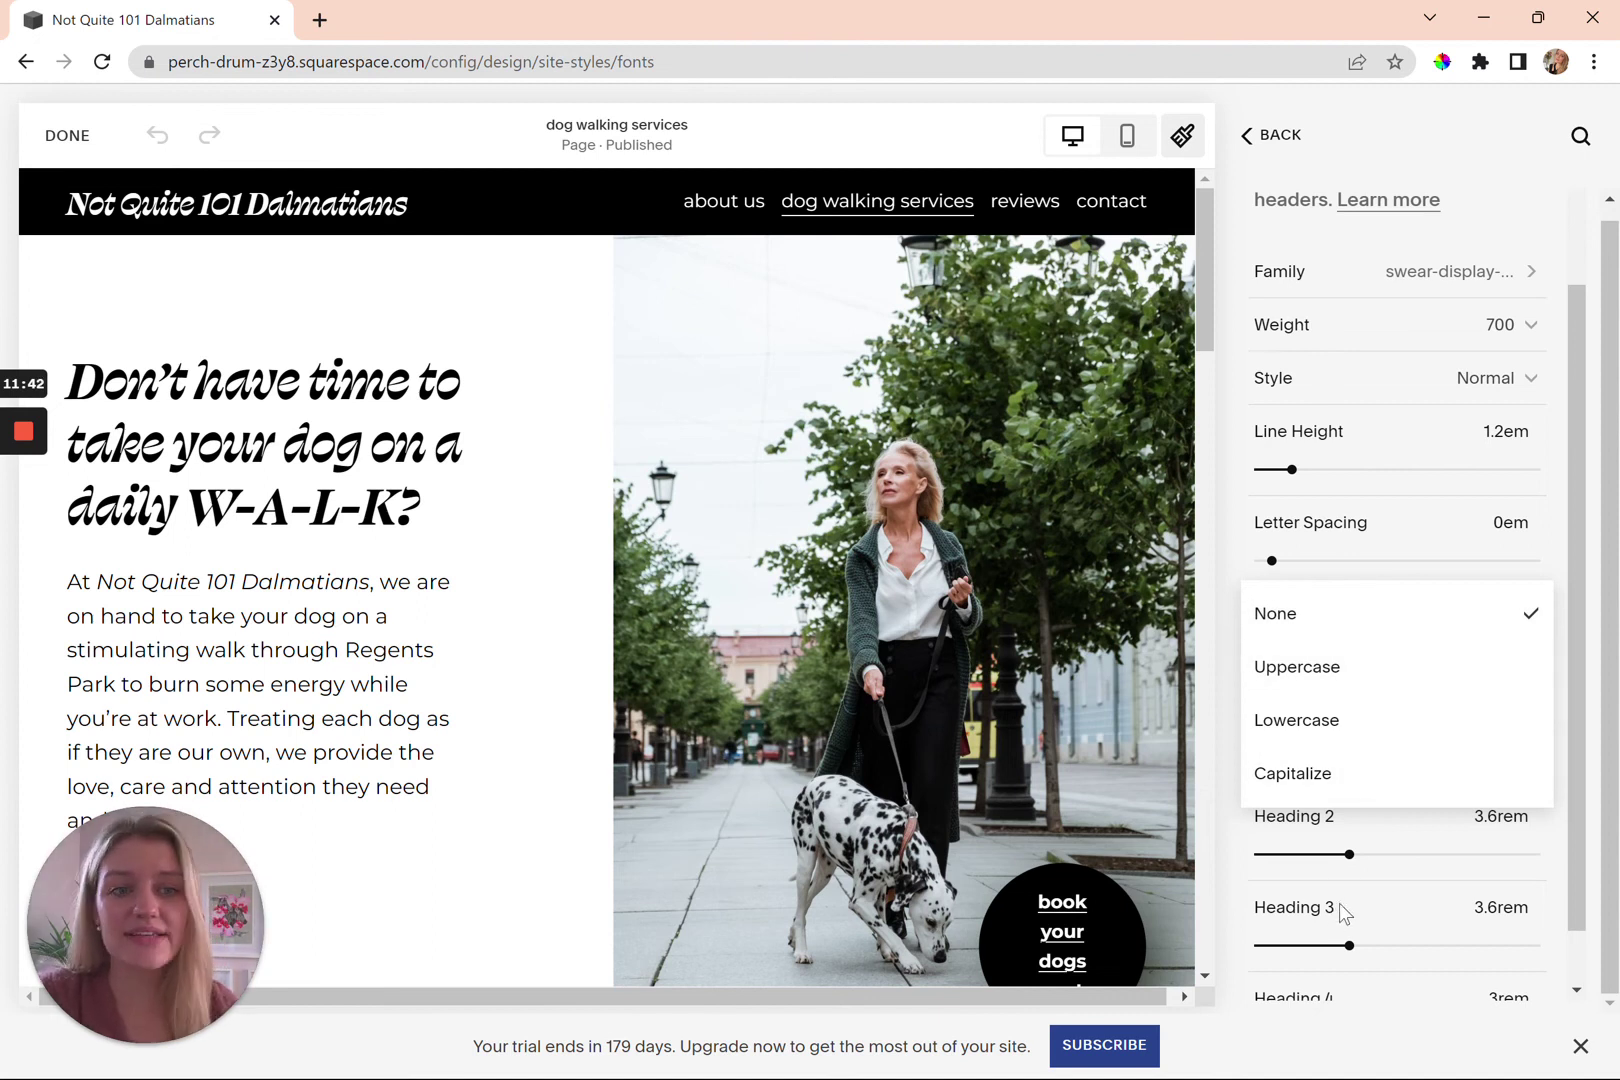
pyautogui.click(1557, 540)
pyautogui.scroll(-1, 1539, 683)
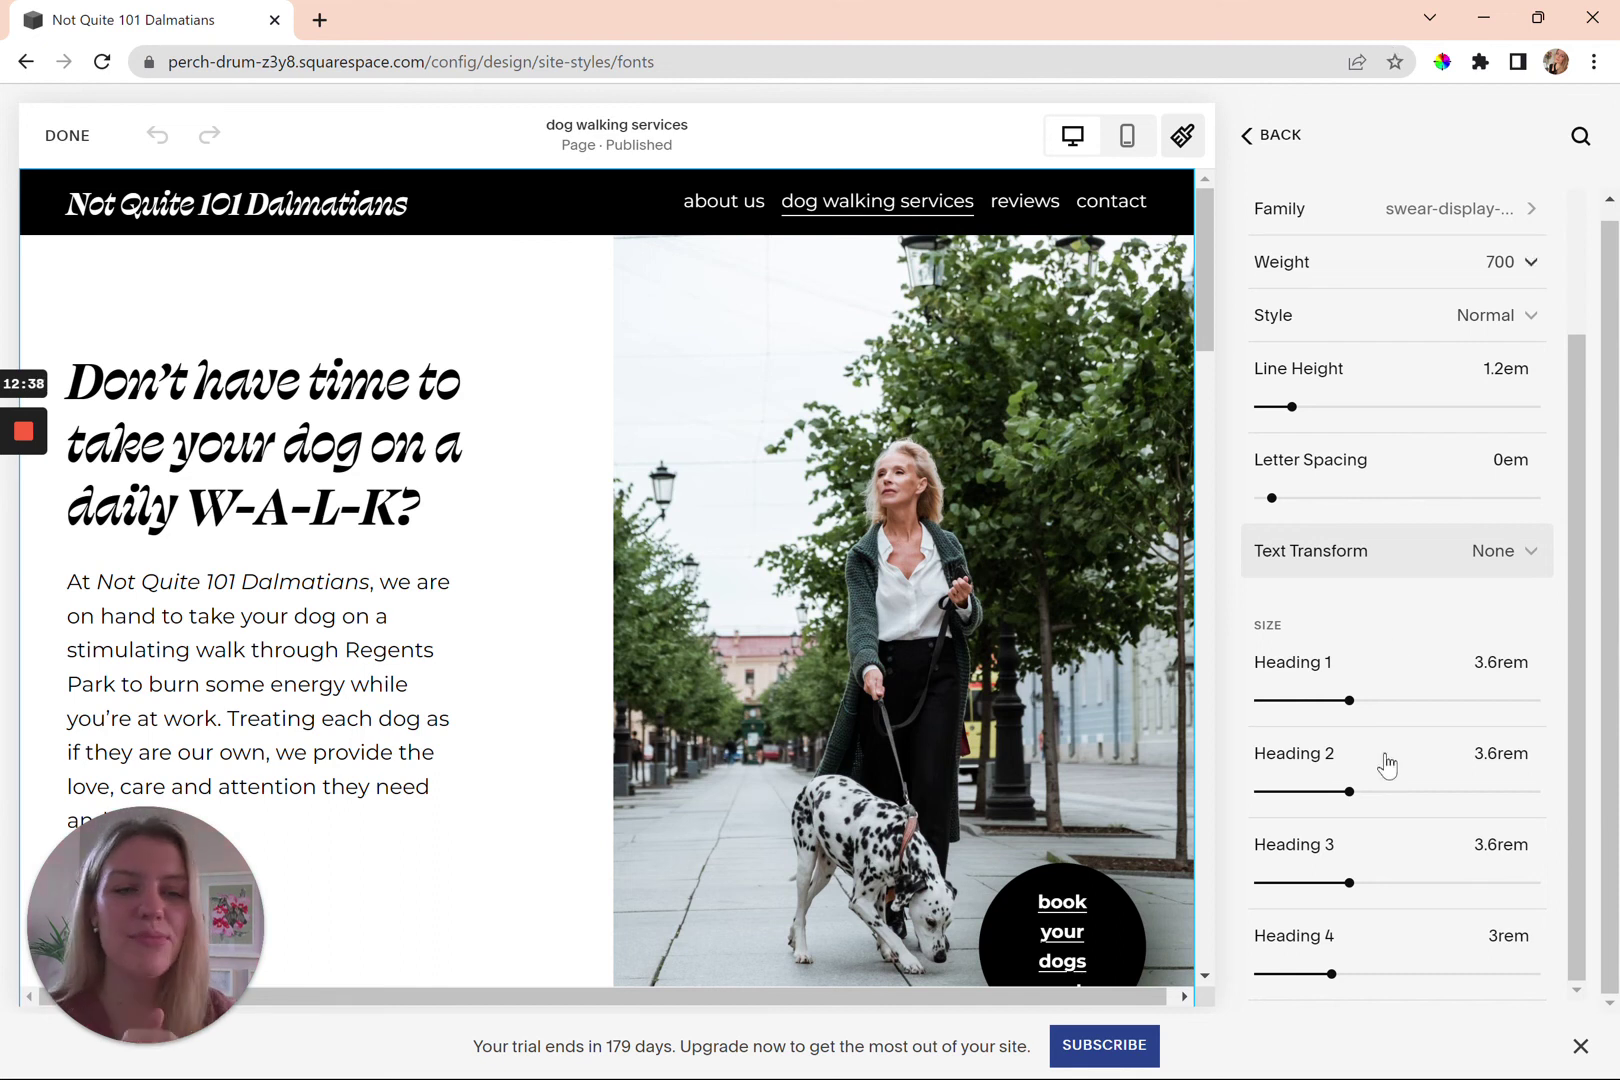
# Open the Buttons global text style and review the font settings for primary, secondary and tertiary buttons without changing them
pyautogui.click(1276, 149)
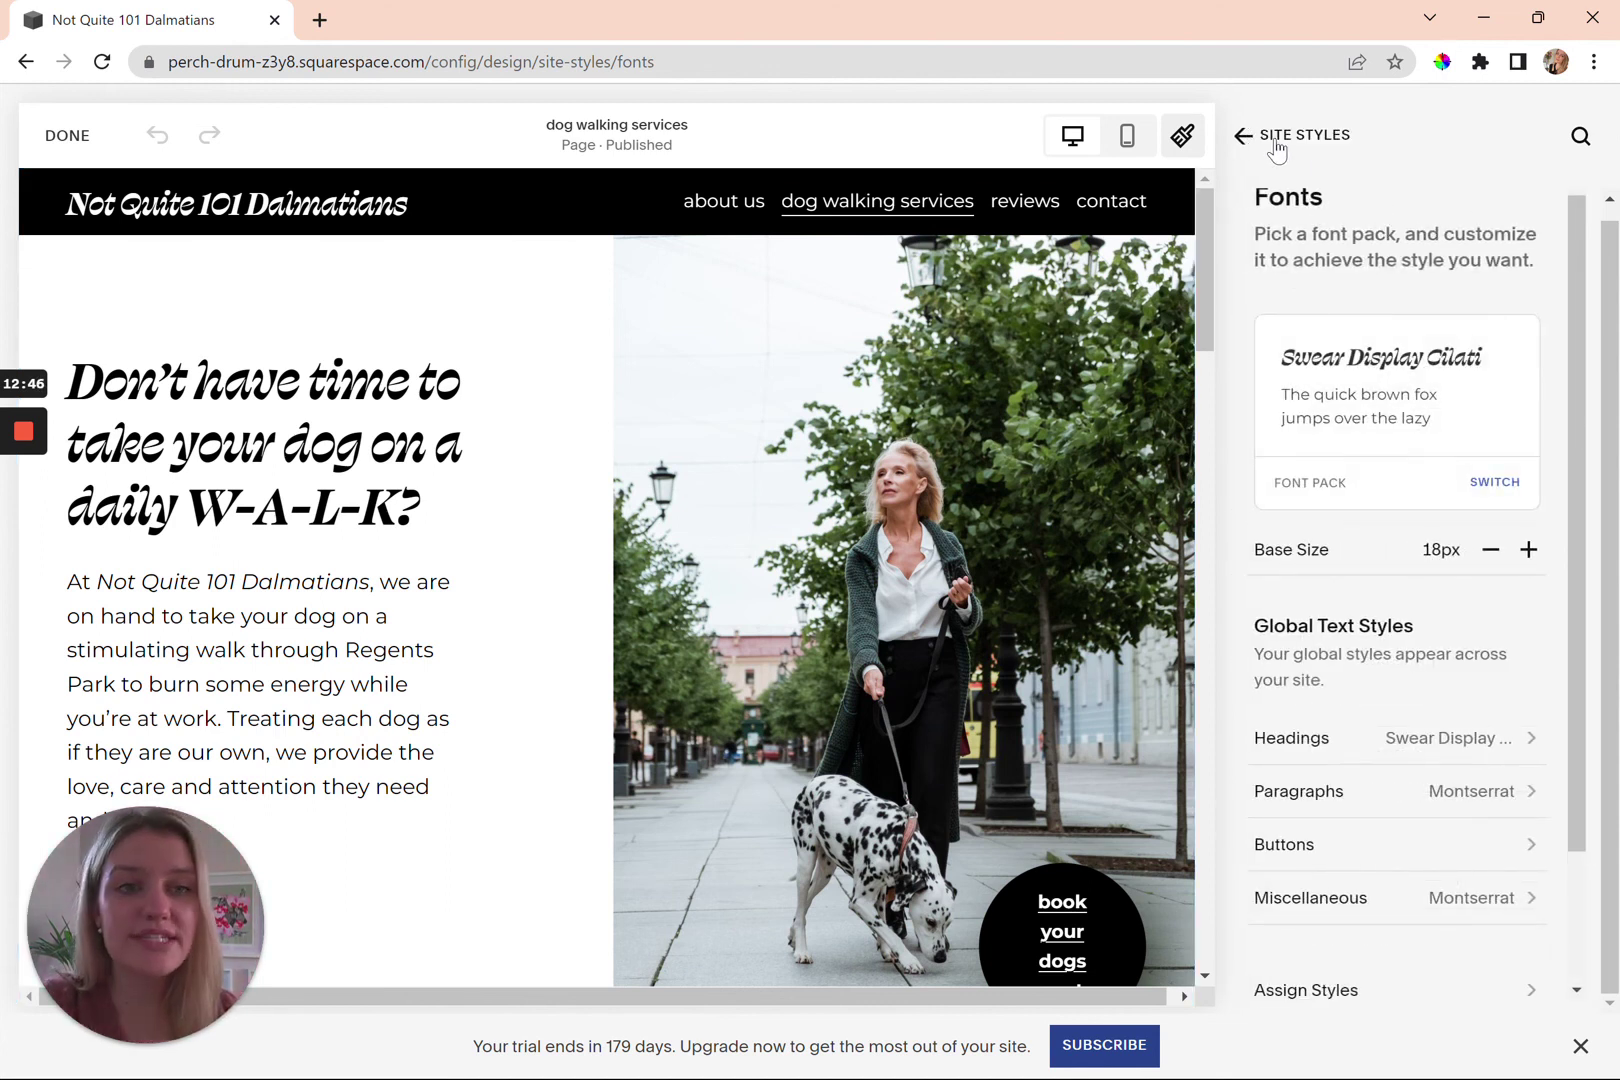
pyautogui.click(1308, 850)
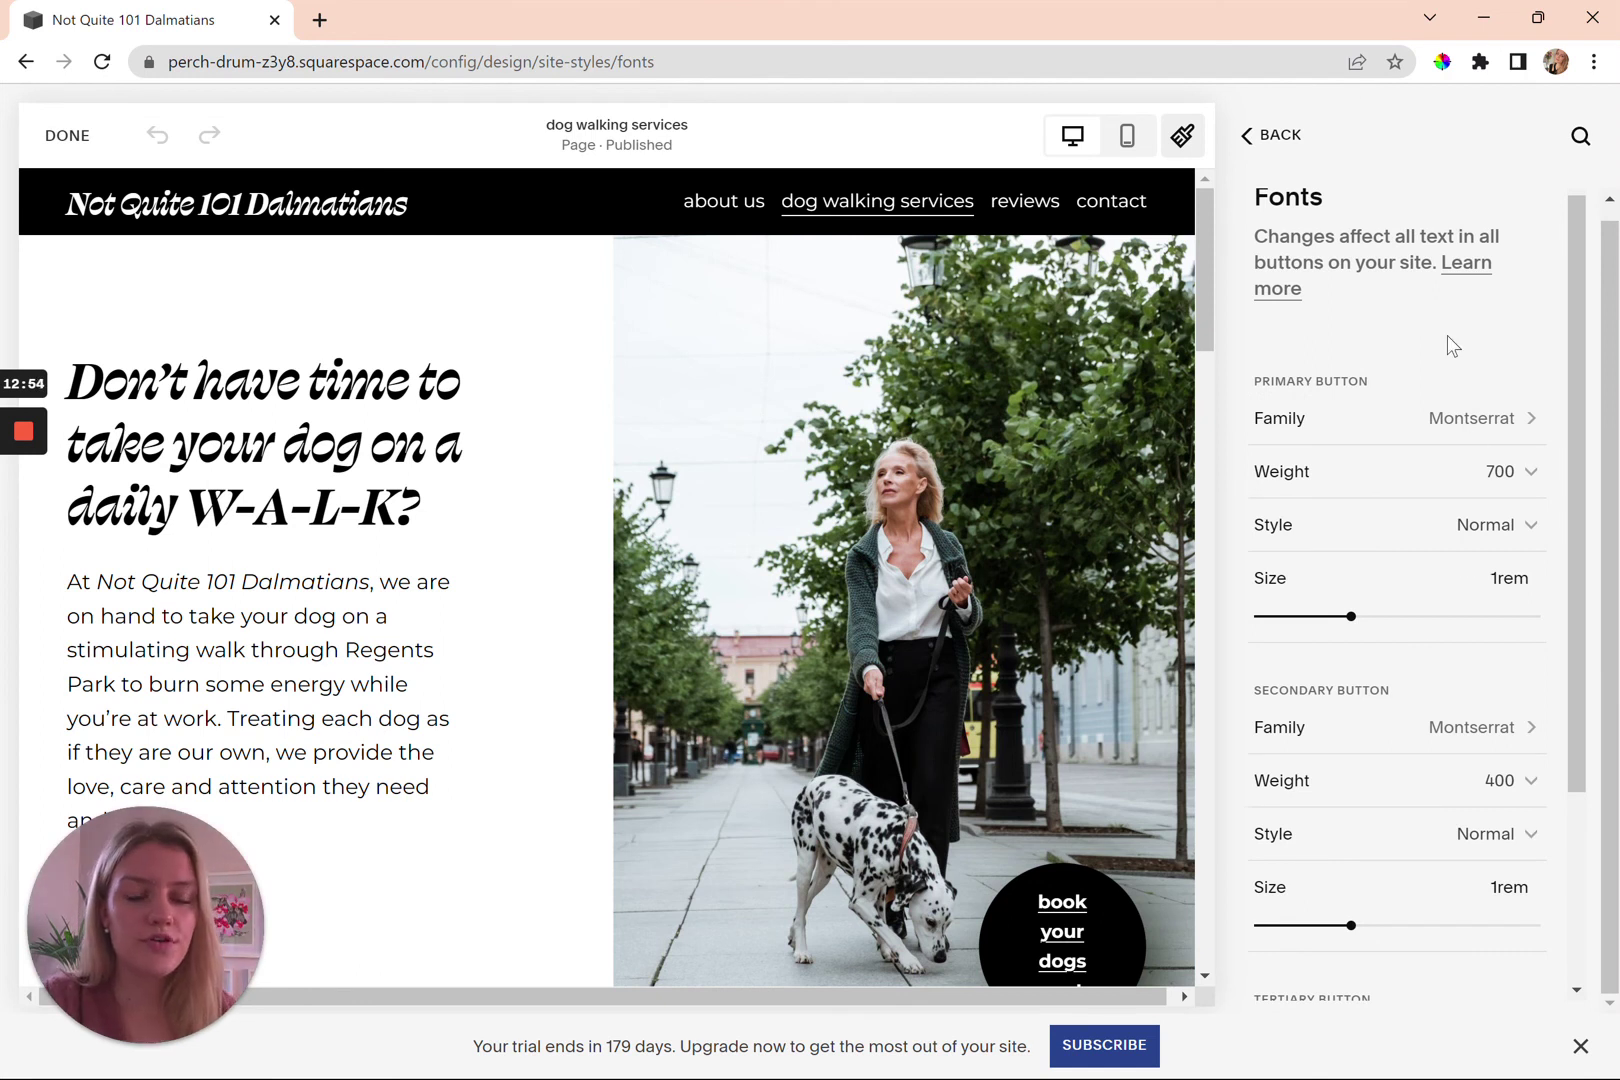
pyautogui.scroll(-3, 1447, 345)
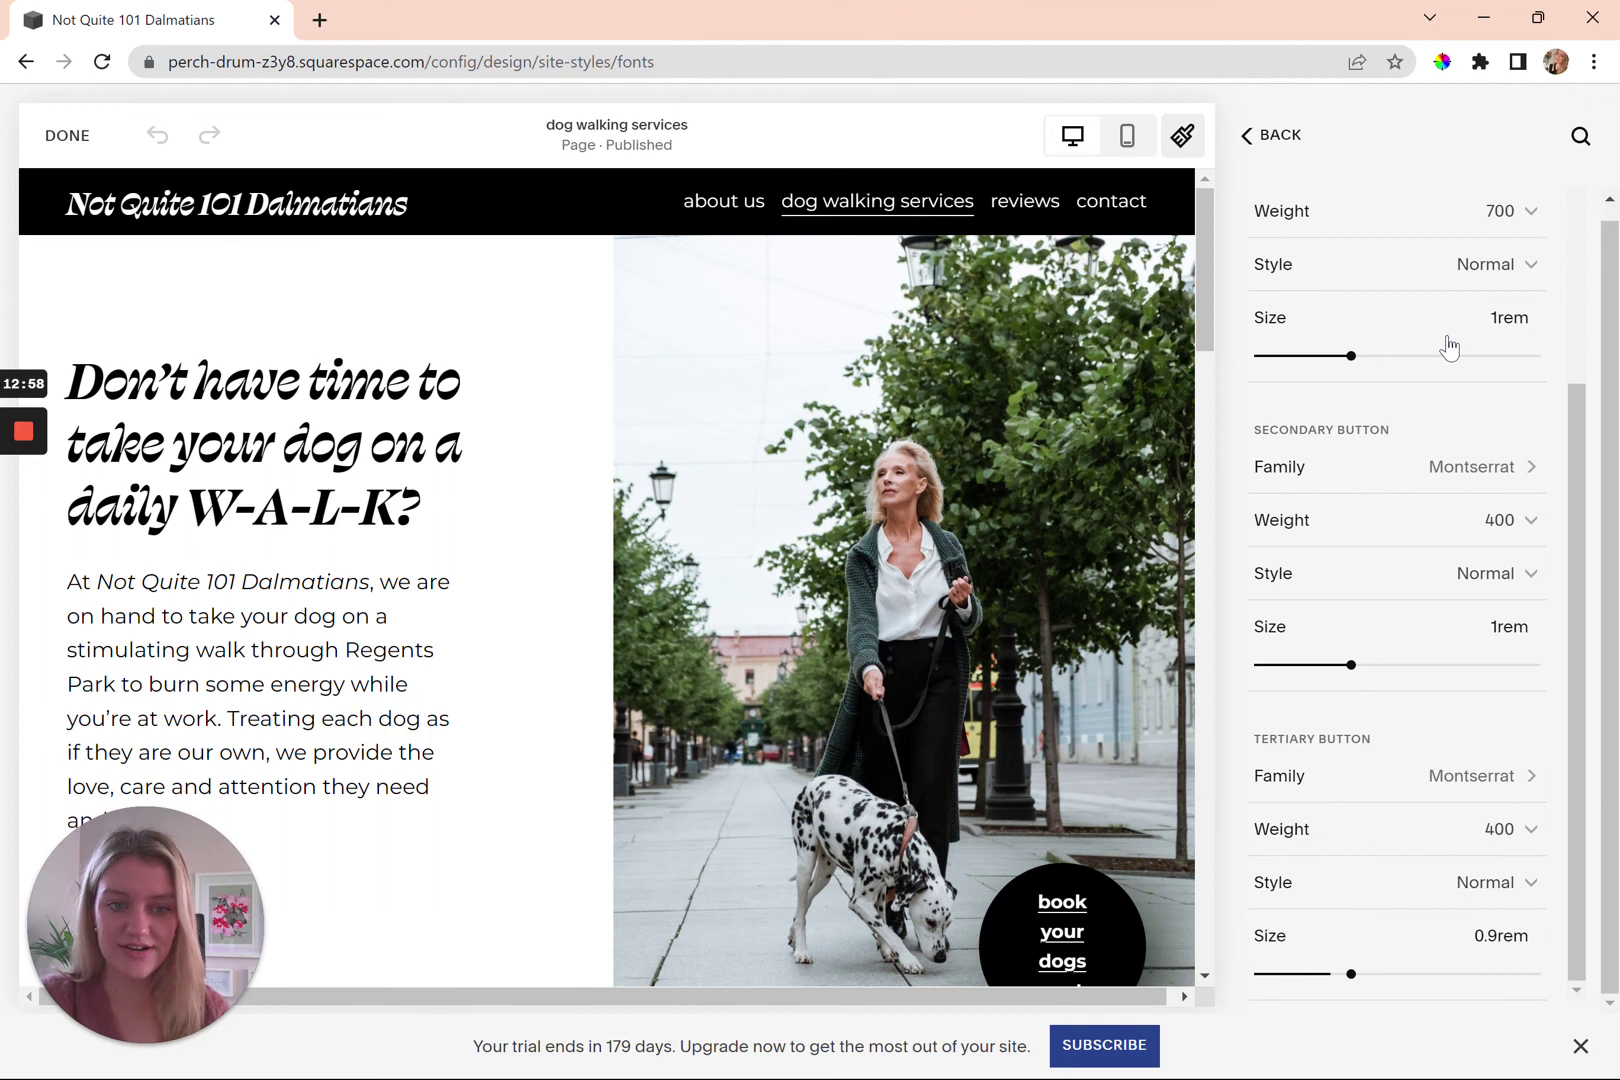
pyautogui.scroll(3, 1449, 347)
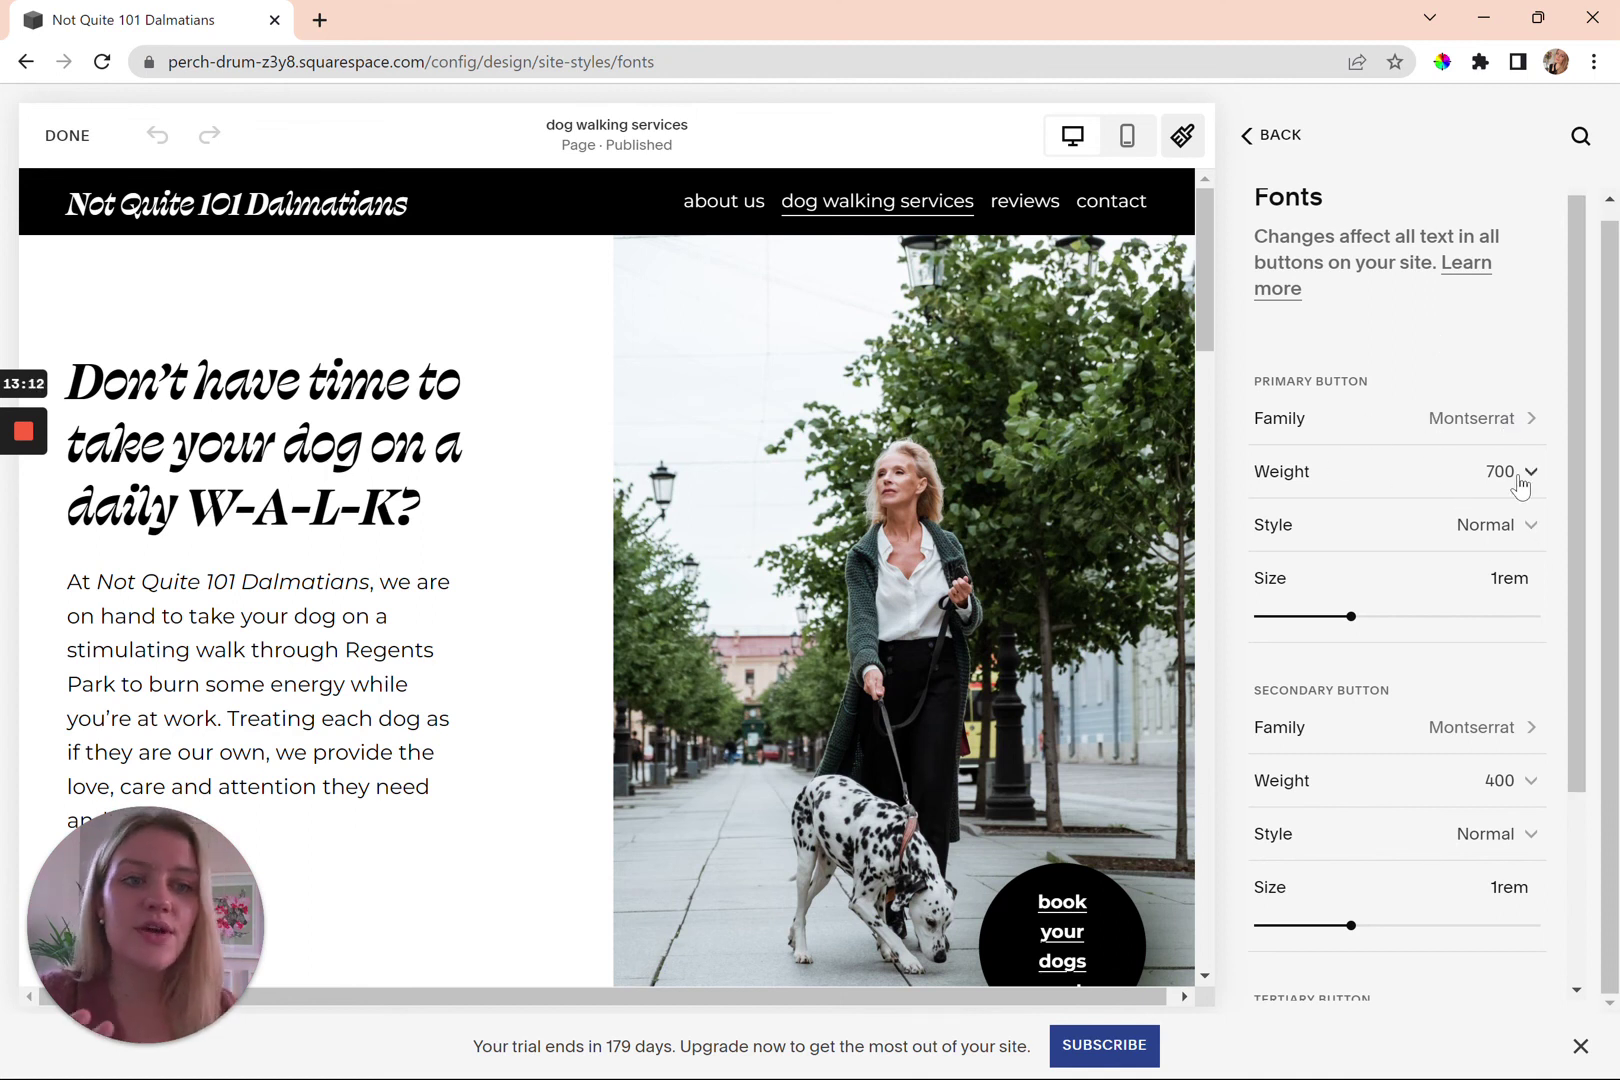
pyautogui.click(1505, 549)
pyautogui.click(1488, 319)
pyautogui.scroll(-3, 1490, 328)
pyautogui.scroll(3, 1490, 328)
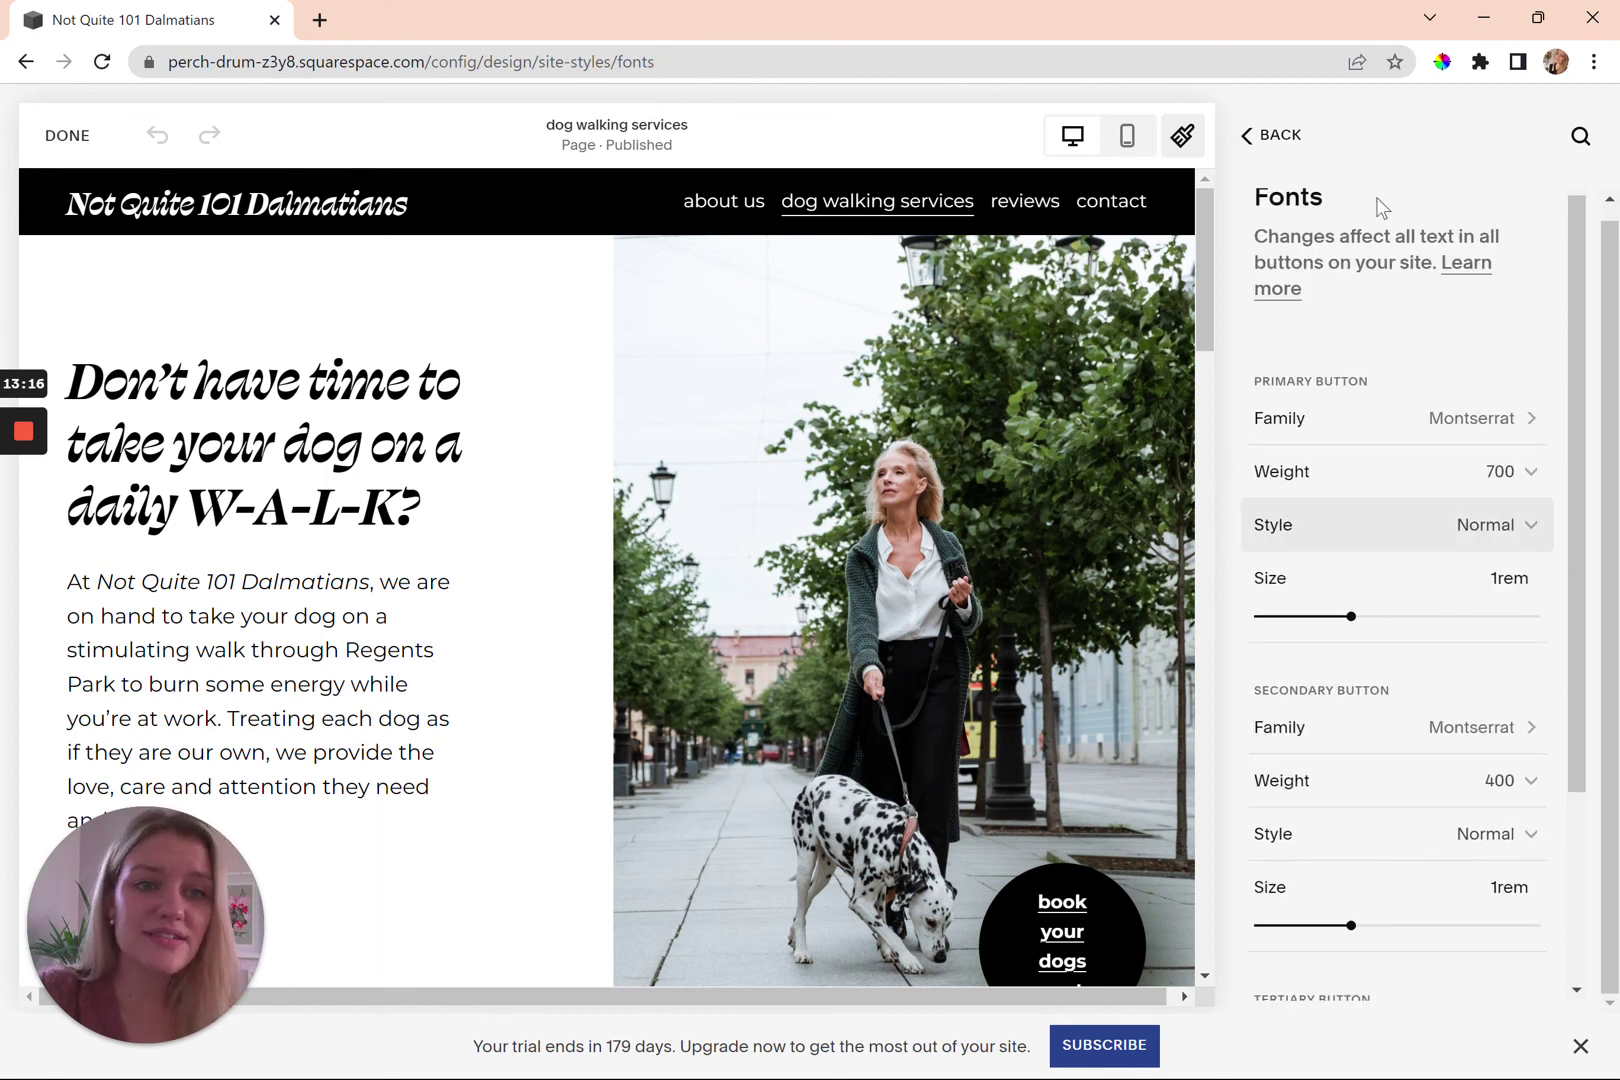
pyautogui.click(1290, 150)
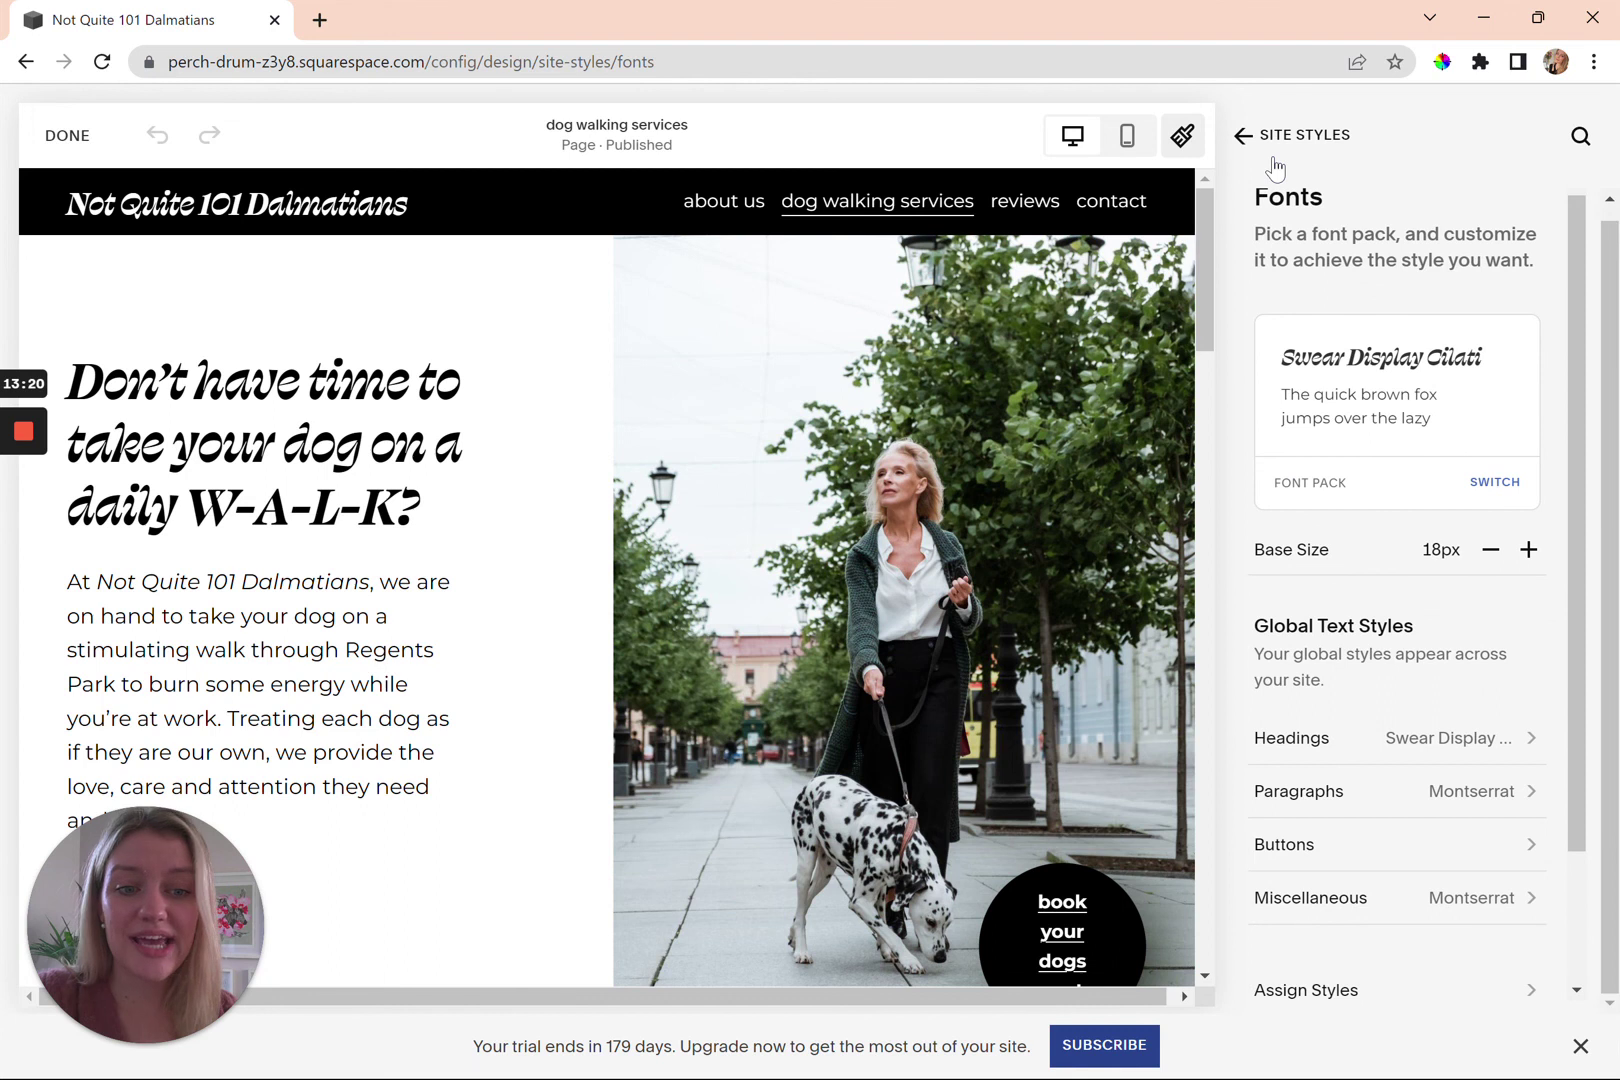
# Open the site-wide Buttons style settings and bring the "book your dogs spot" button below the service prices into view
pyautogui.click(1267, 146)
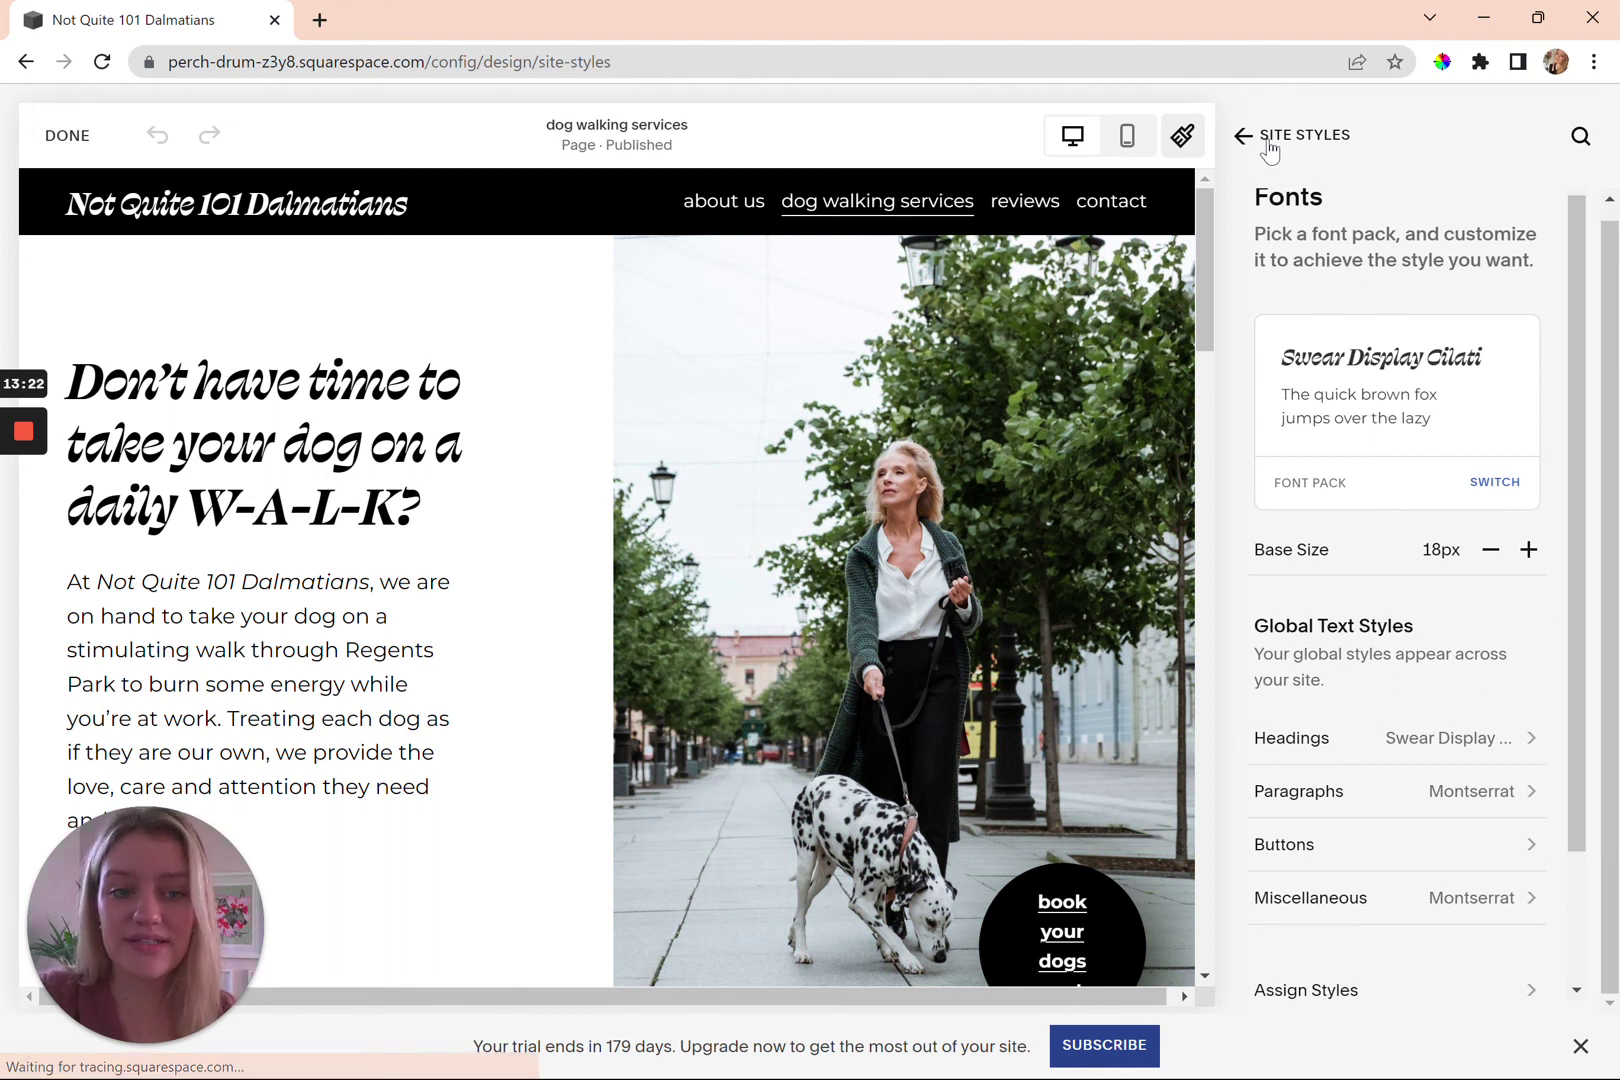
pyautogui.click(1410, 458)
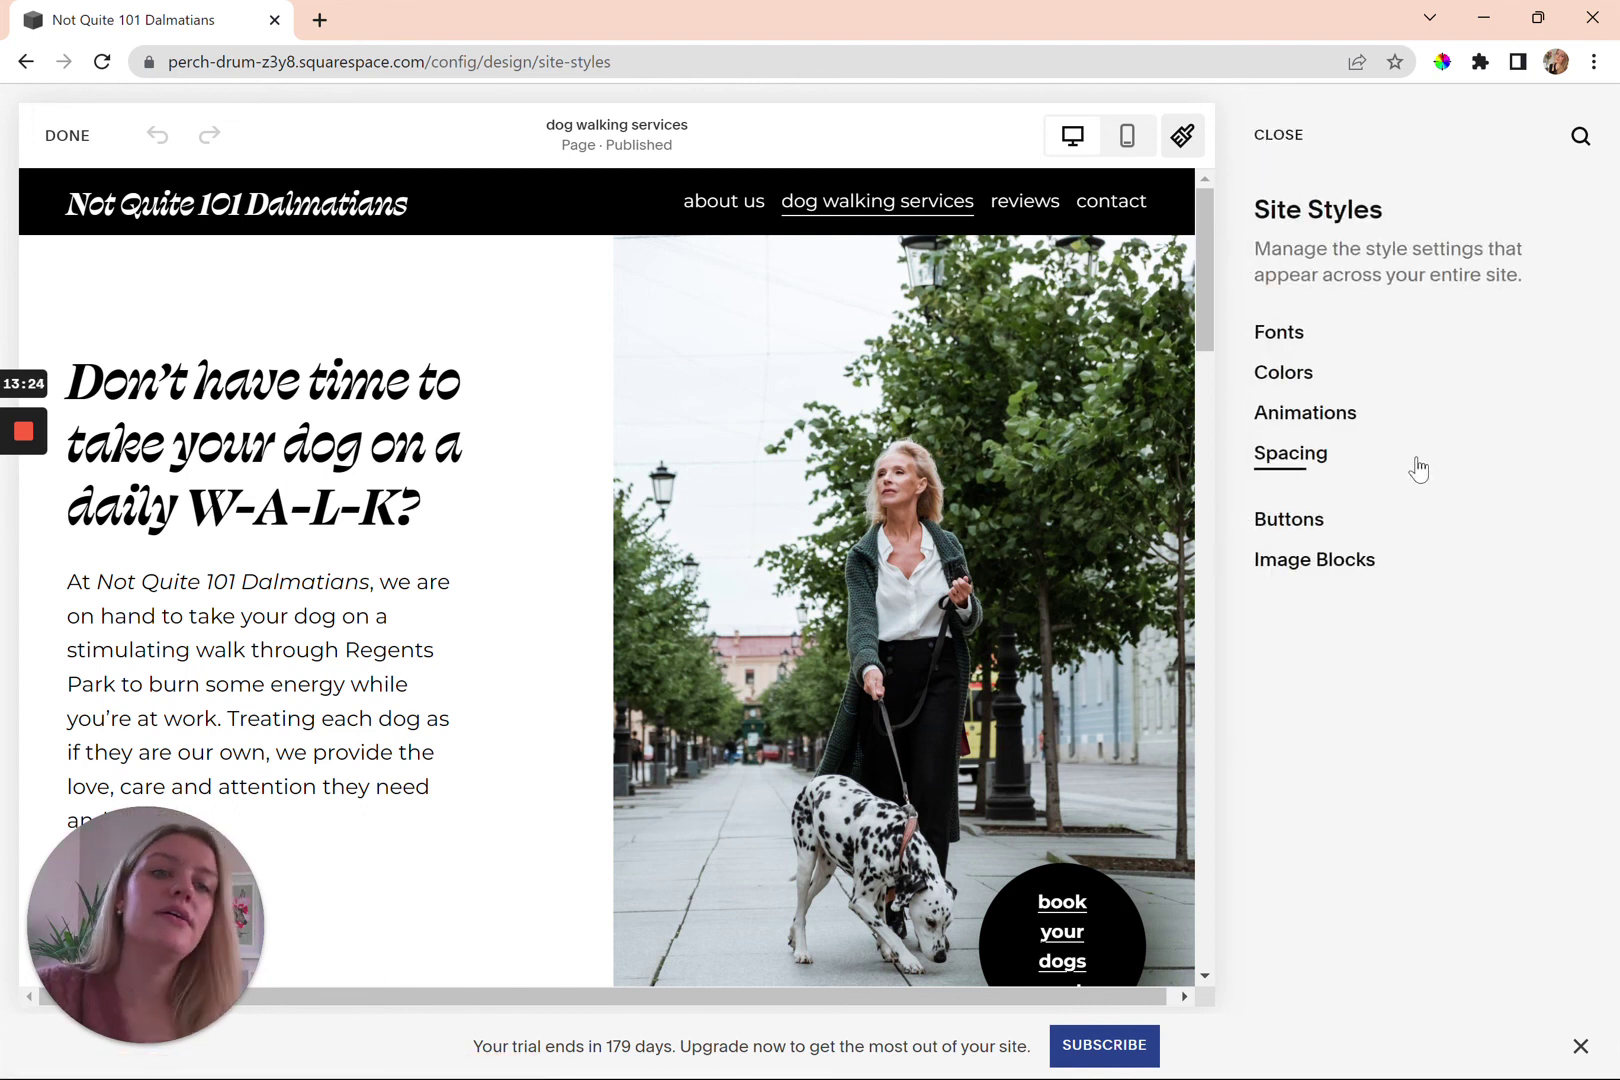
pyautogui.click(1267, 525)
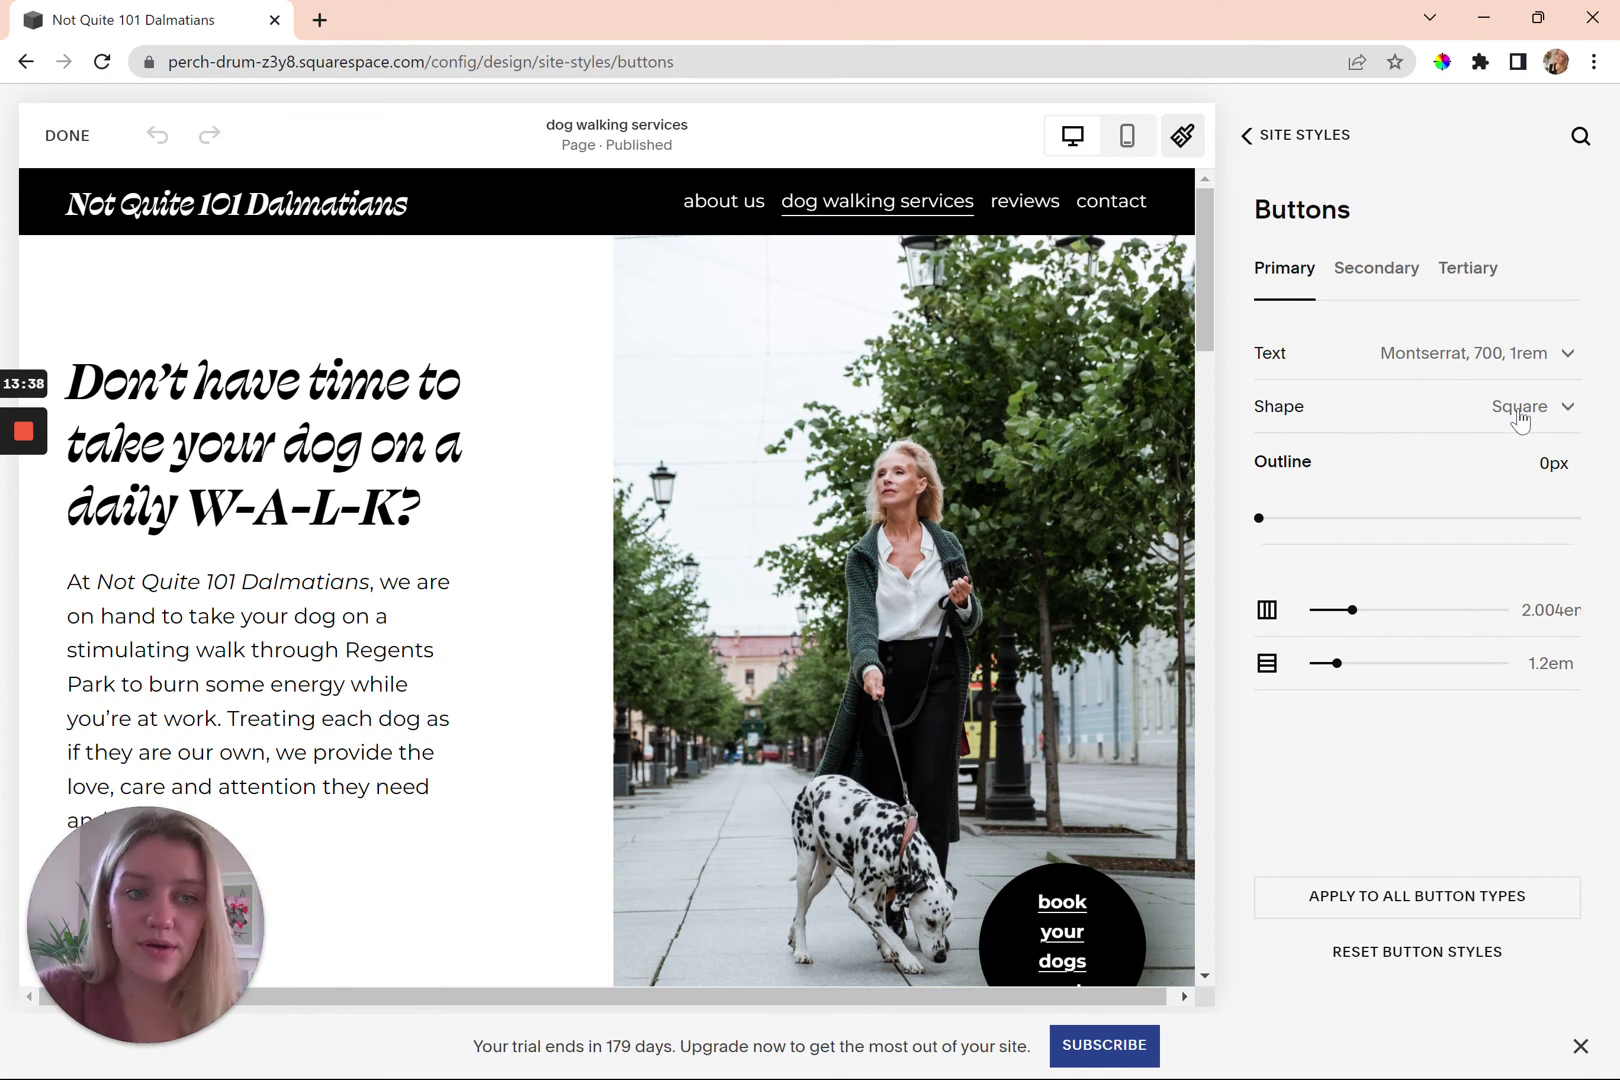
pyautogui.scroll(-4, 575, 605)
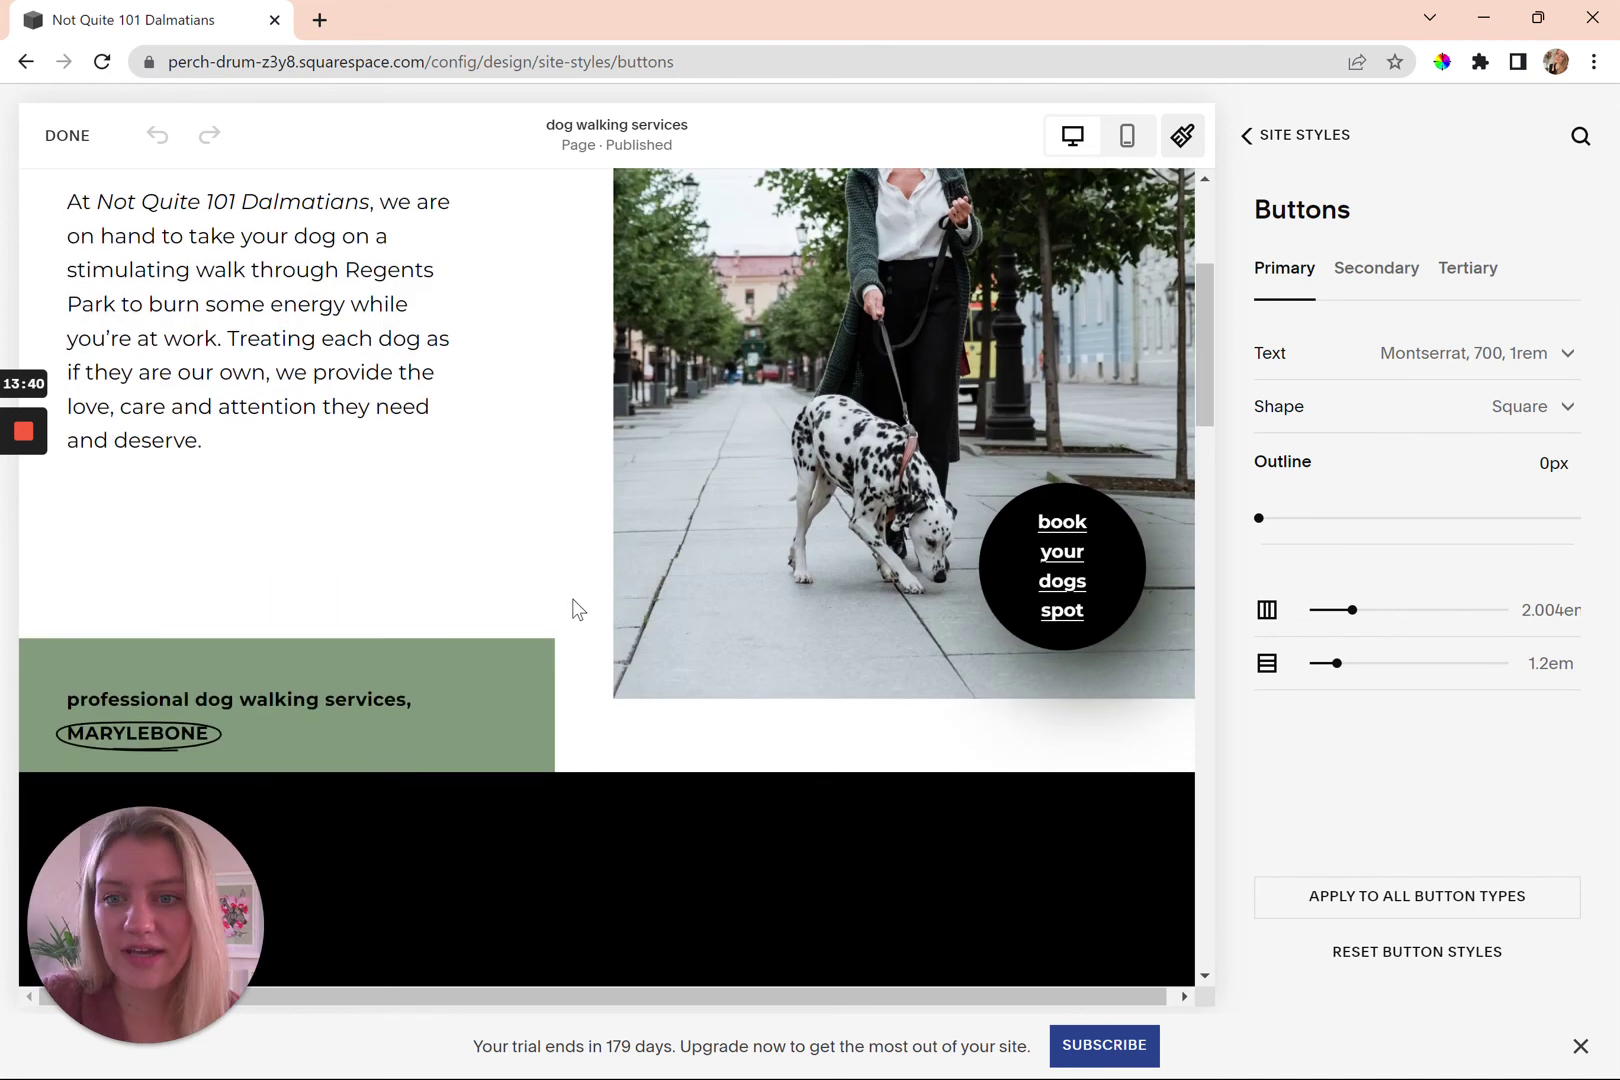
pyautogui.scroll(-5, 577, 609)
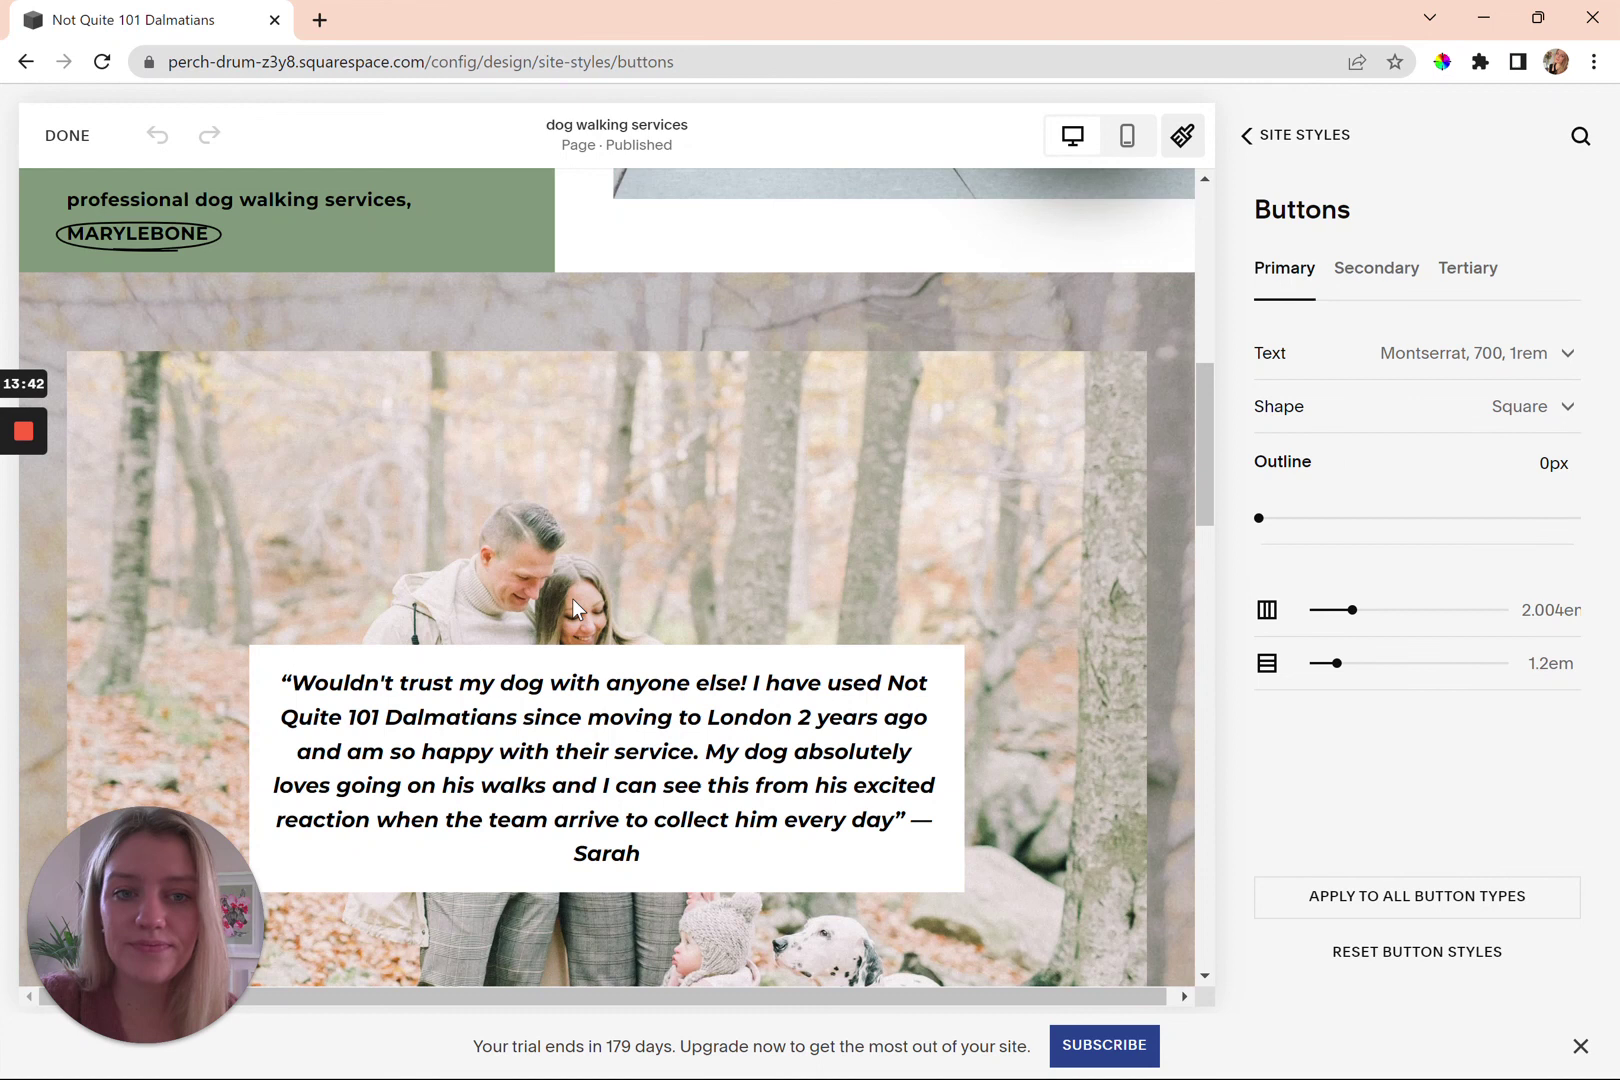
pyautogui.scroll(-5, 572, 597)
pyautogui.scroll(-7, 572, 597)
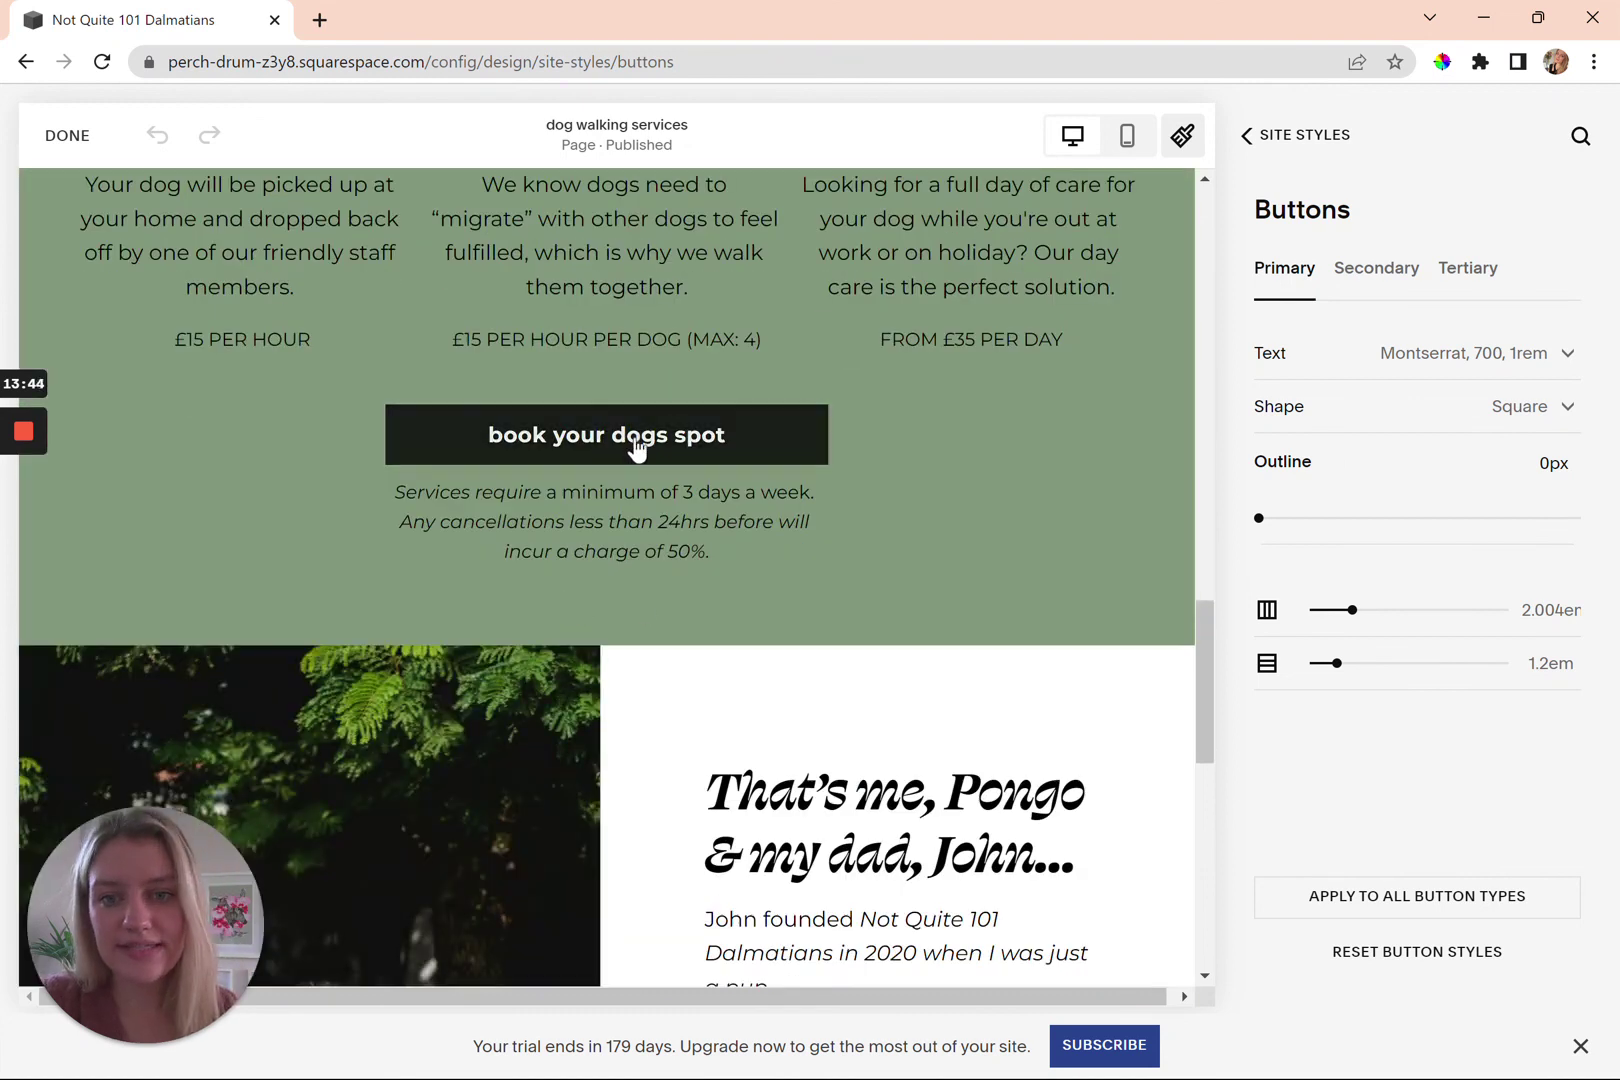
pyautogui.scroll(1, 644, 611)
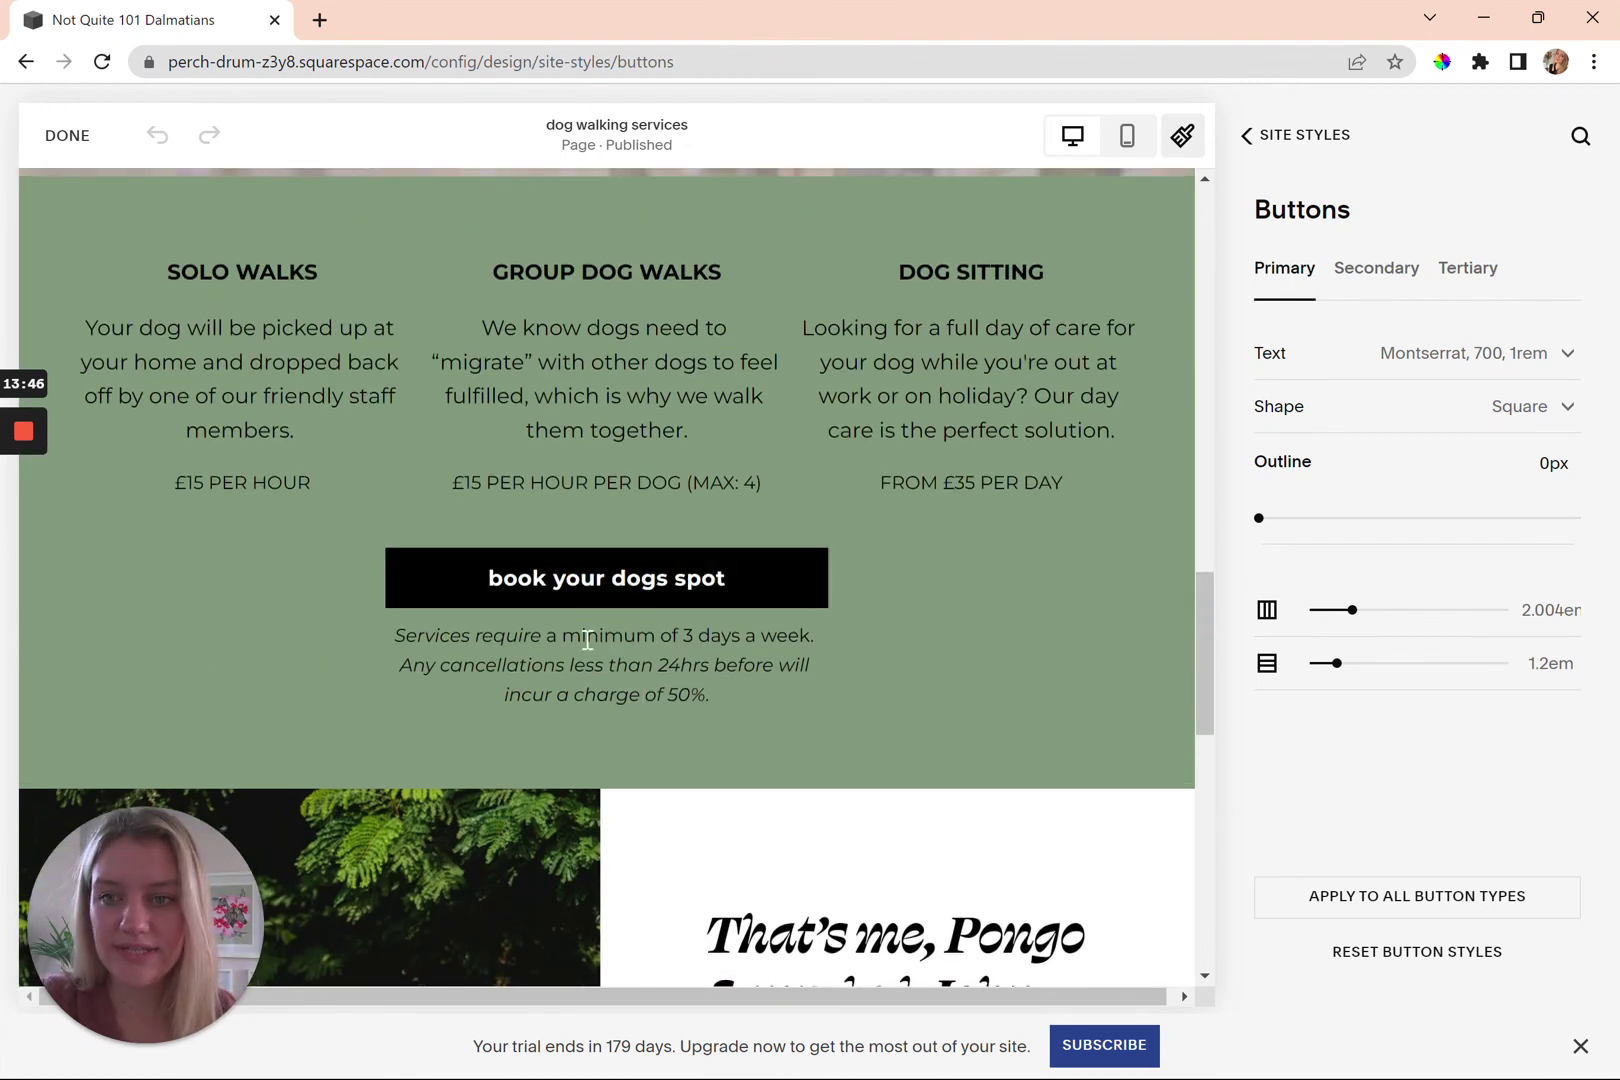
# Try the Oval, Petal, Pill, Rounded and Underline shapes on the primary button, then return it to Square
pyautogui.click(1560, 406)
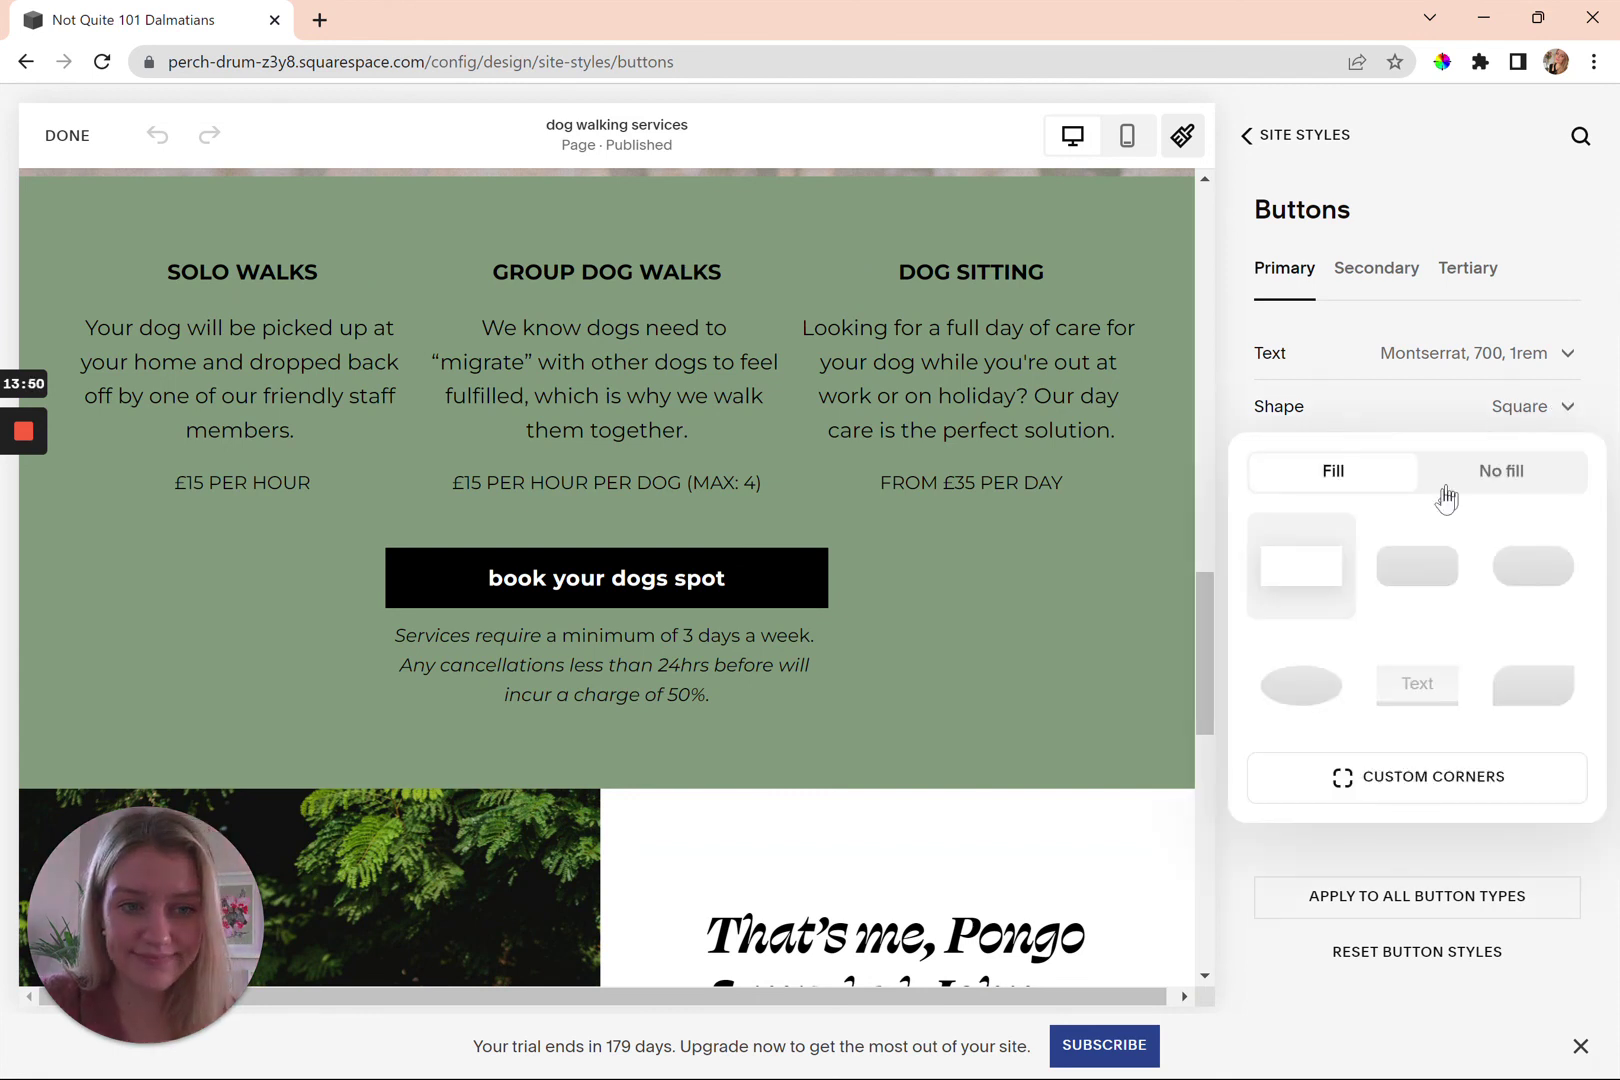
pyautogui.click(1296, 696)
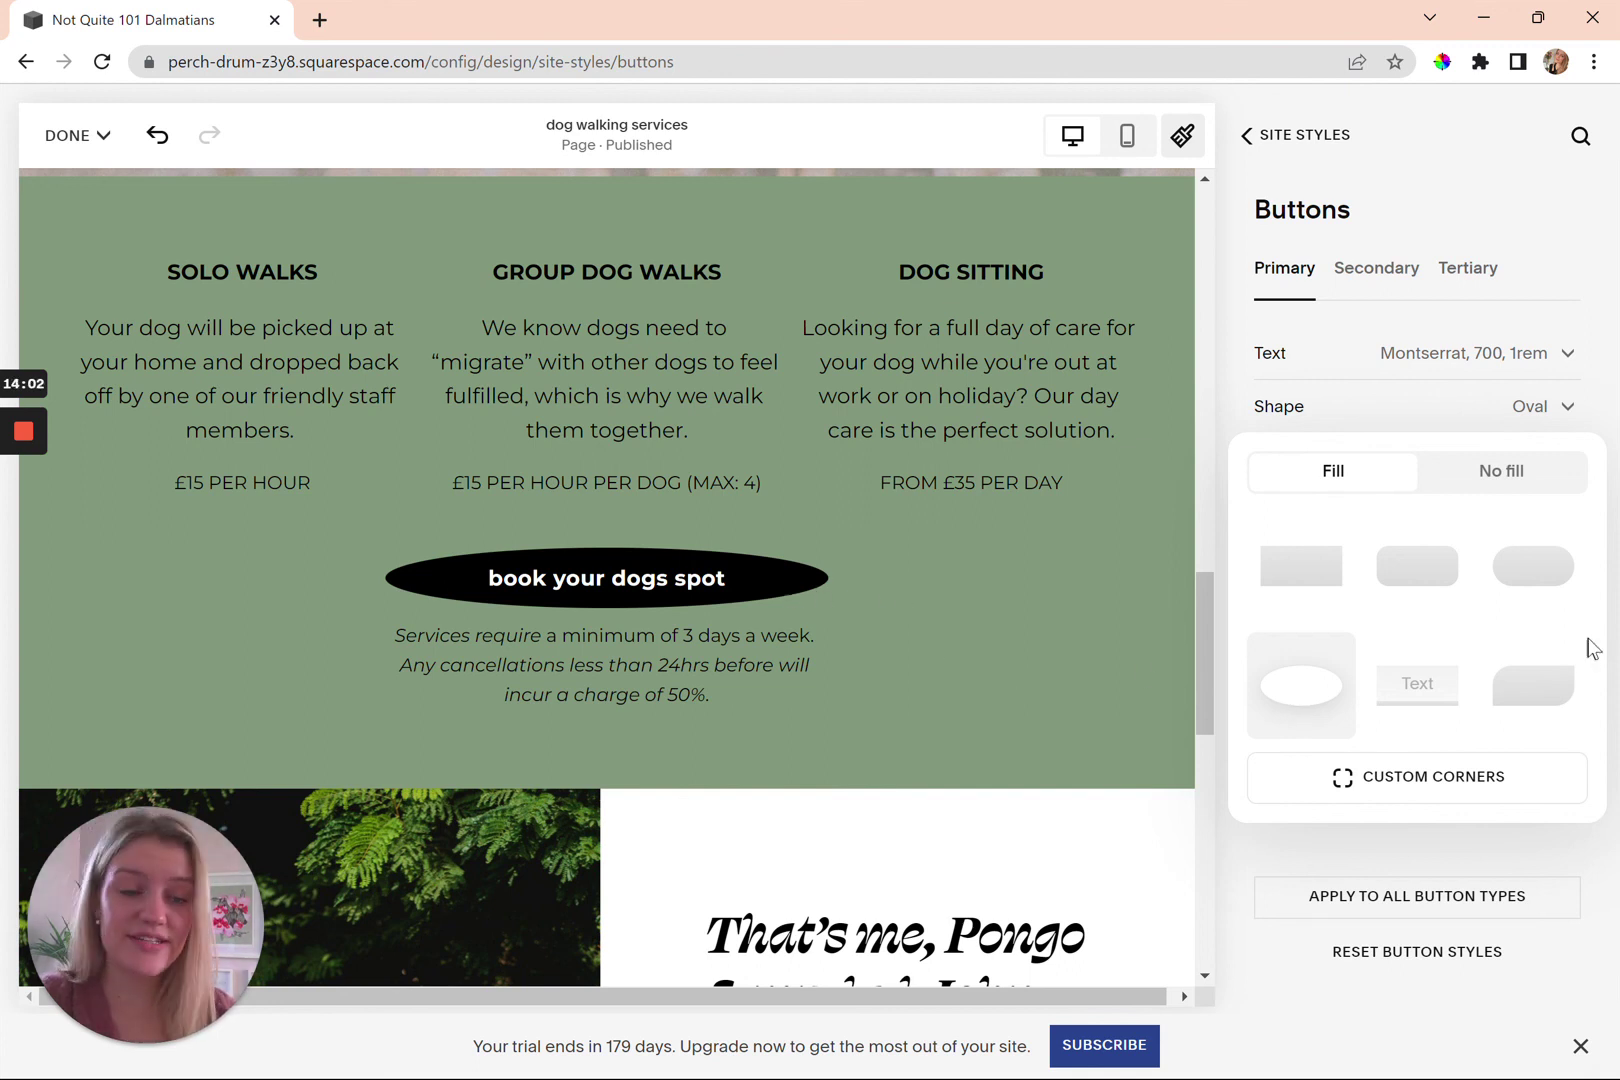
pyautogui.click(1549, 713)
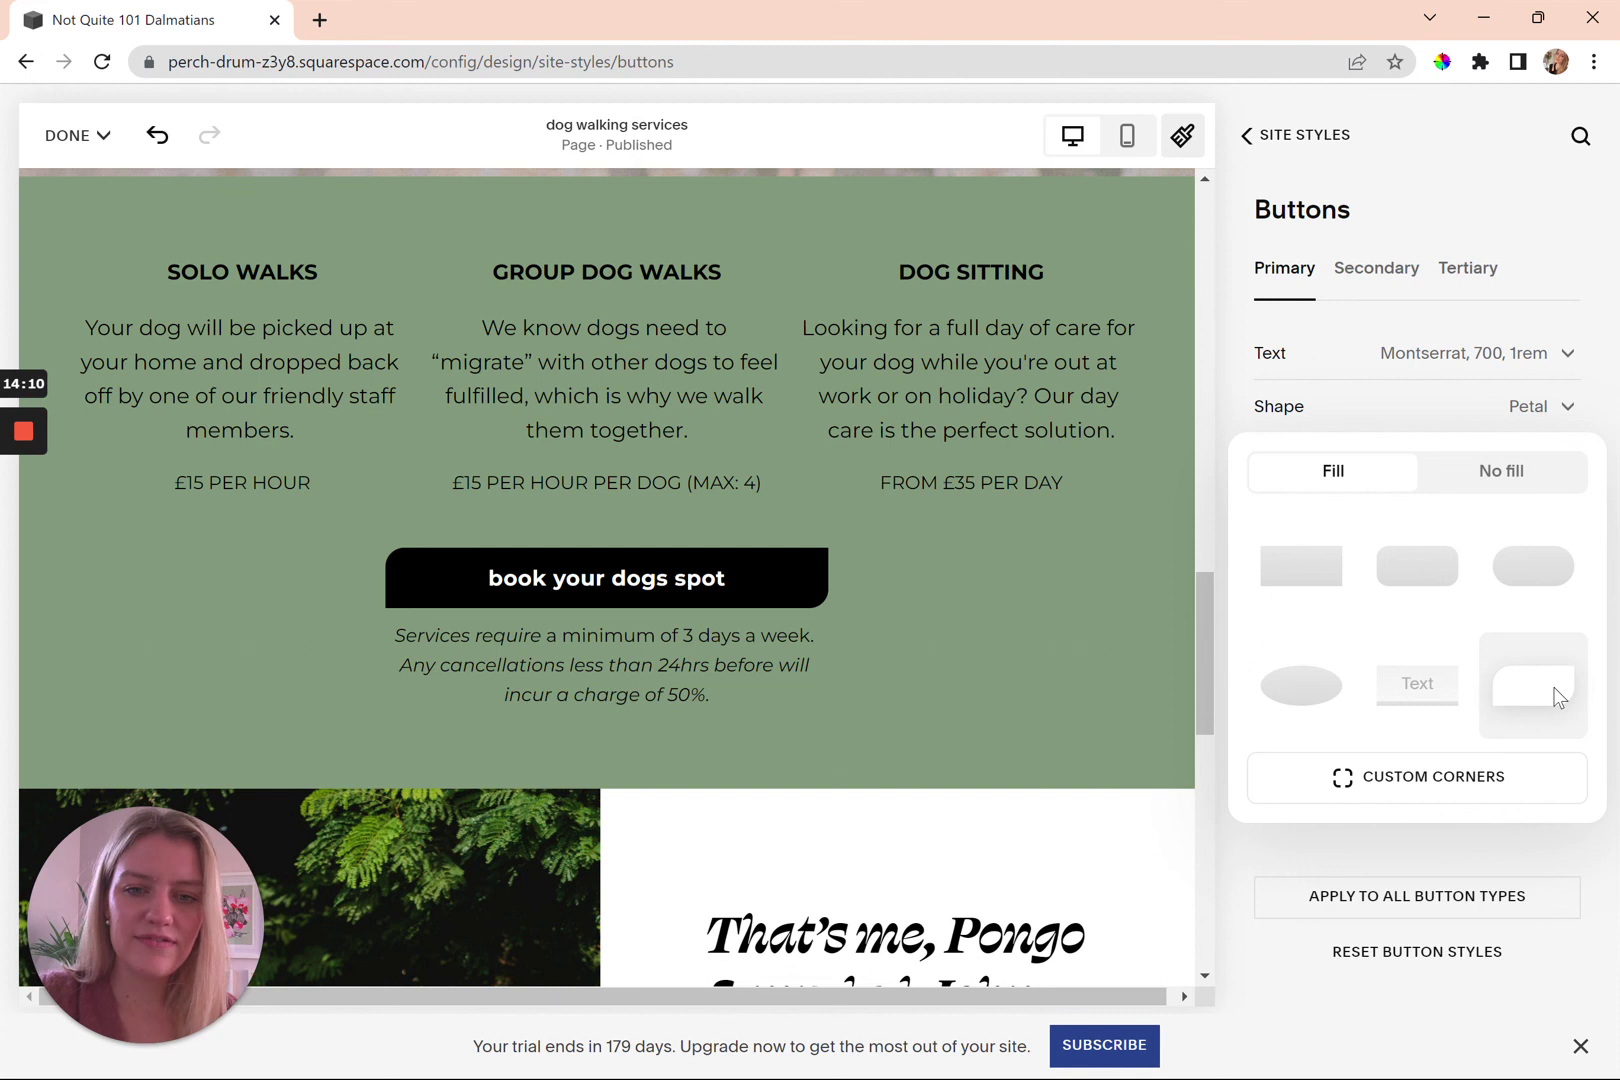
pyautogui.click(1542, 578)
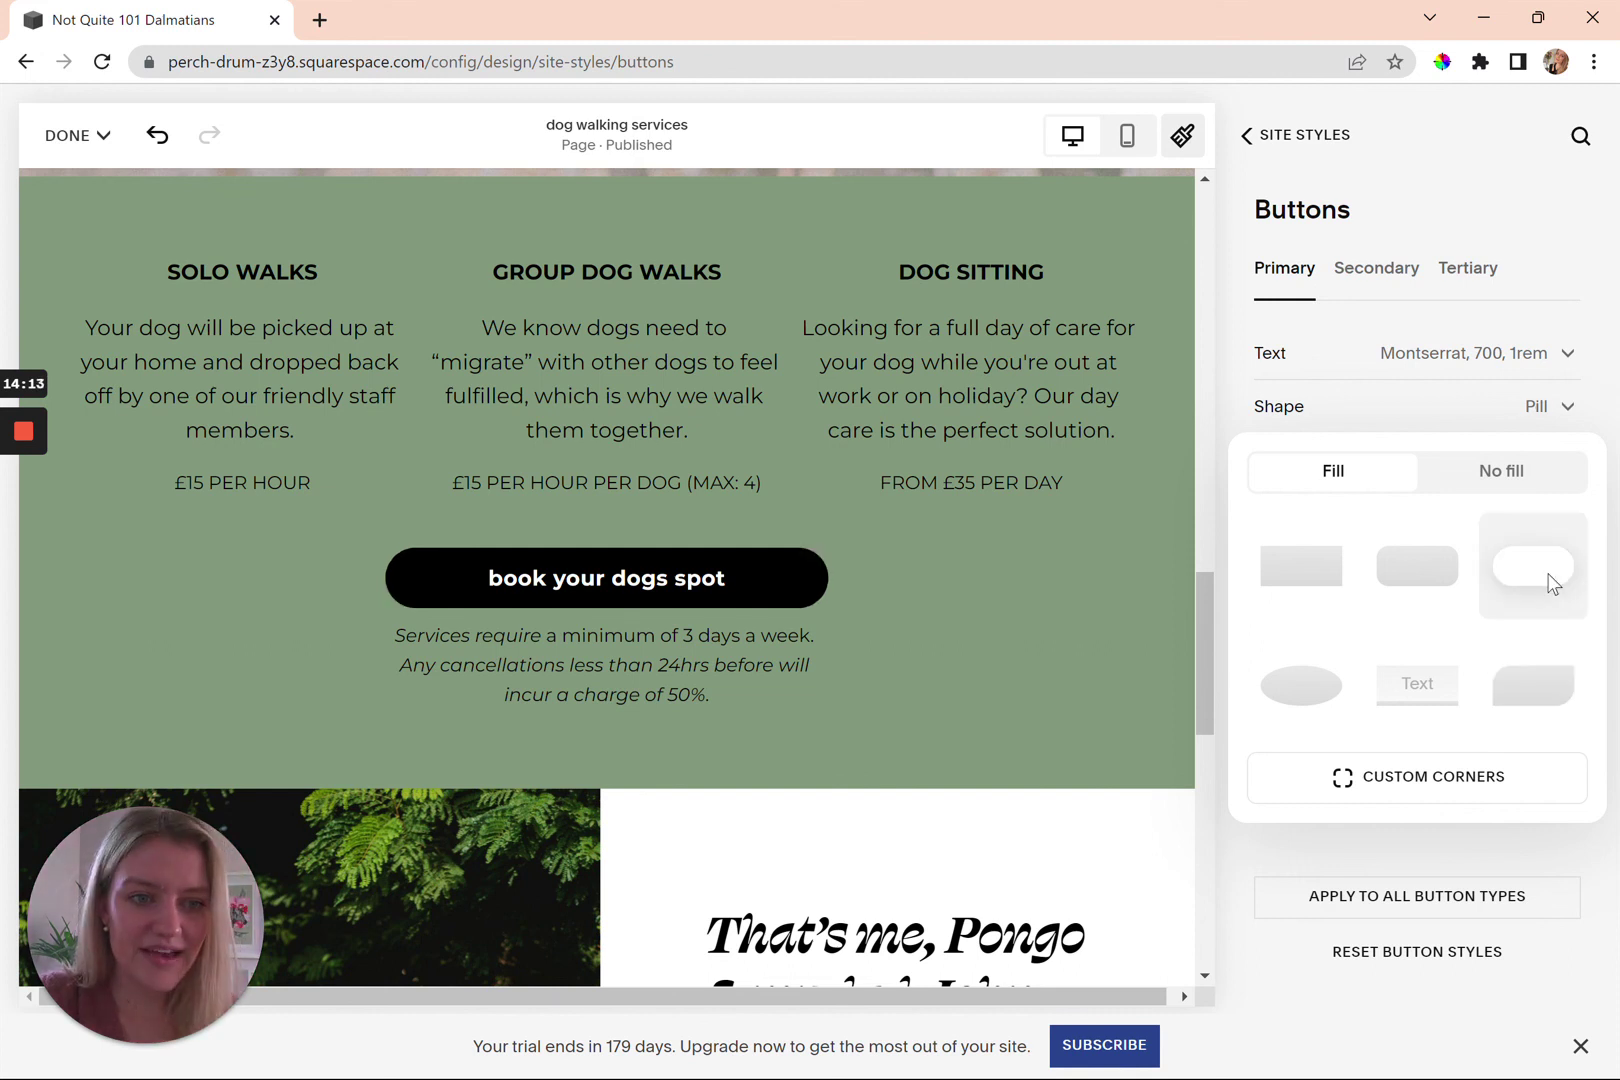
pyautogui.click(1398, 564)
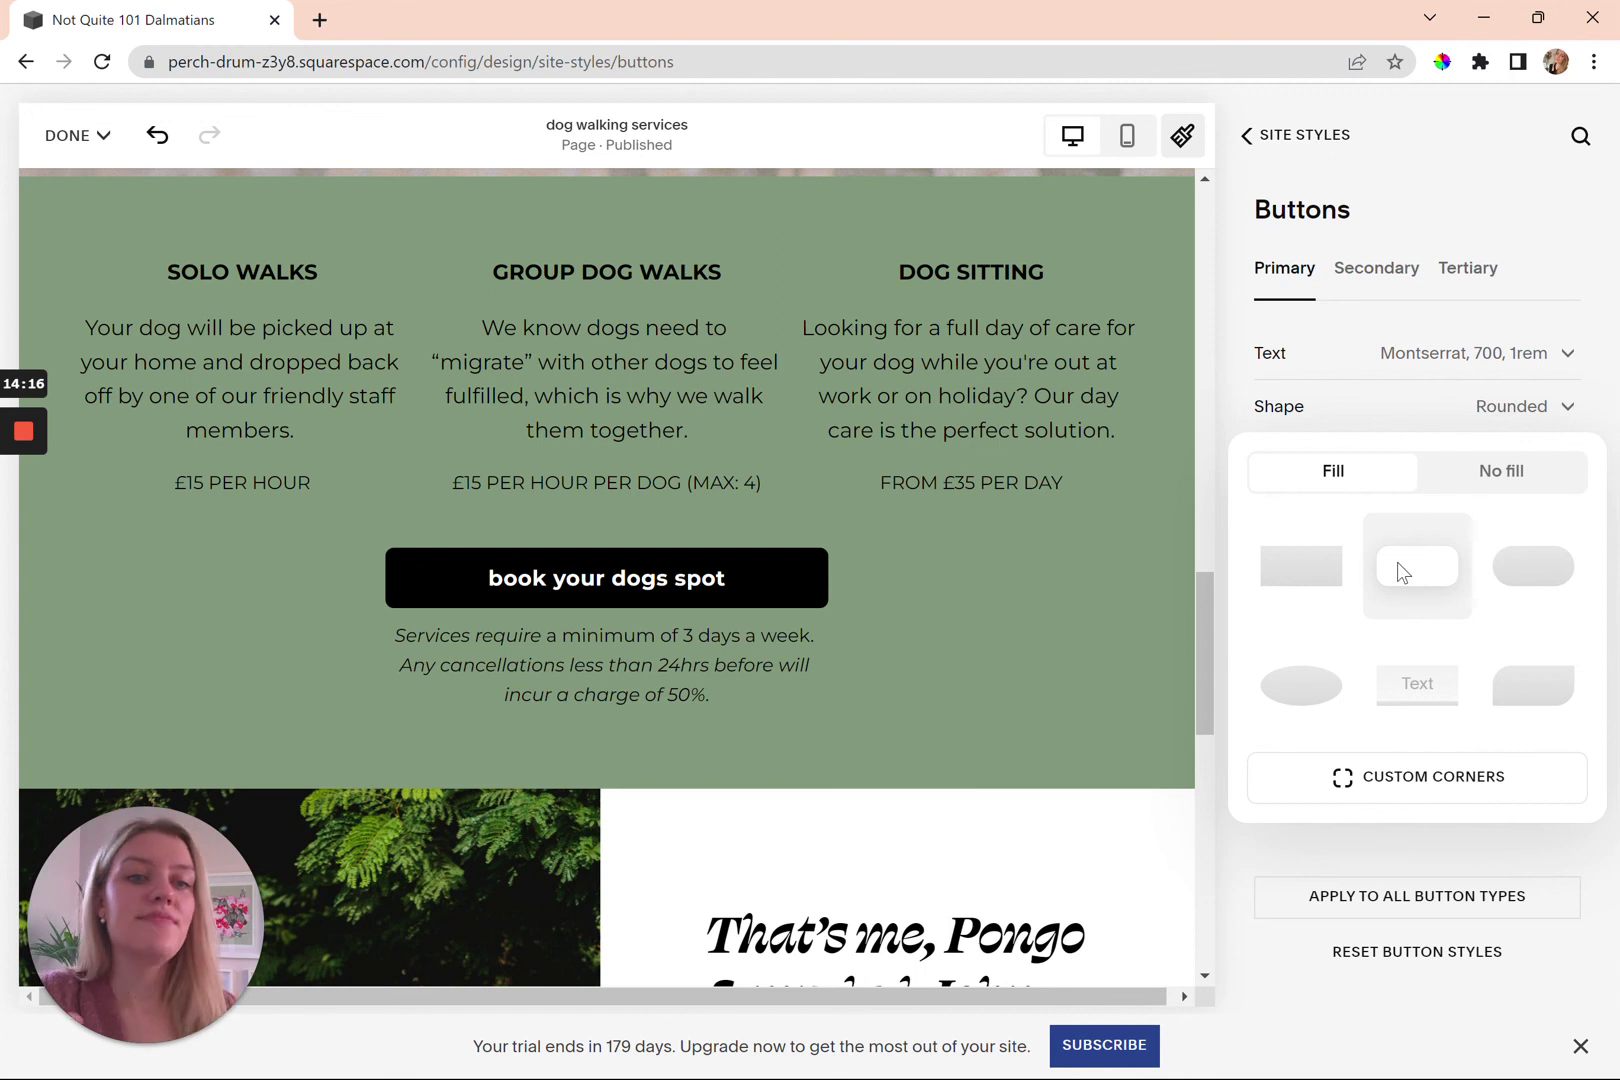
pyautogui.click(1415, 682)
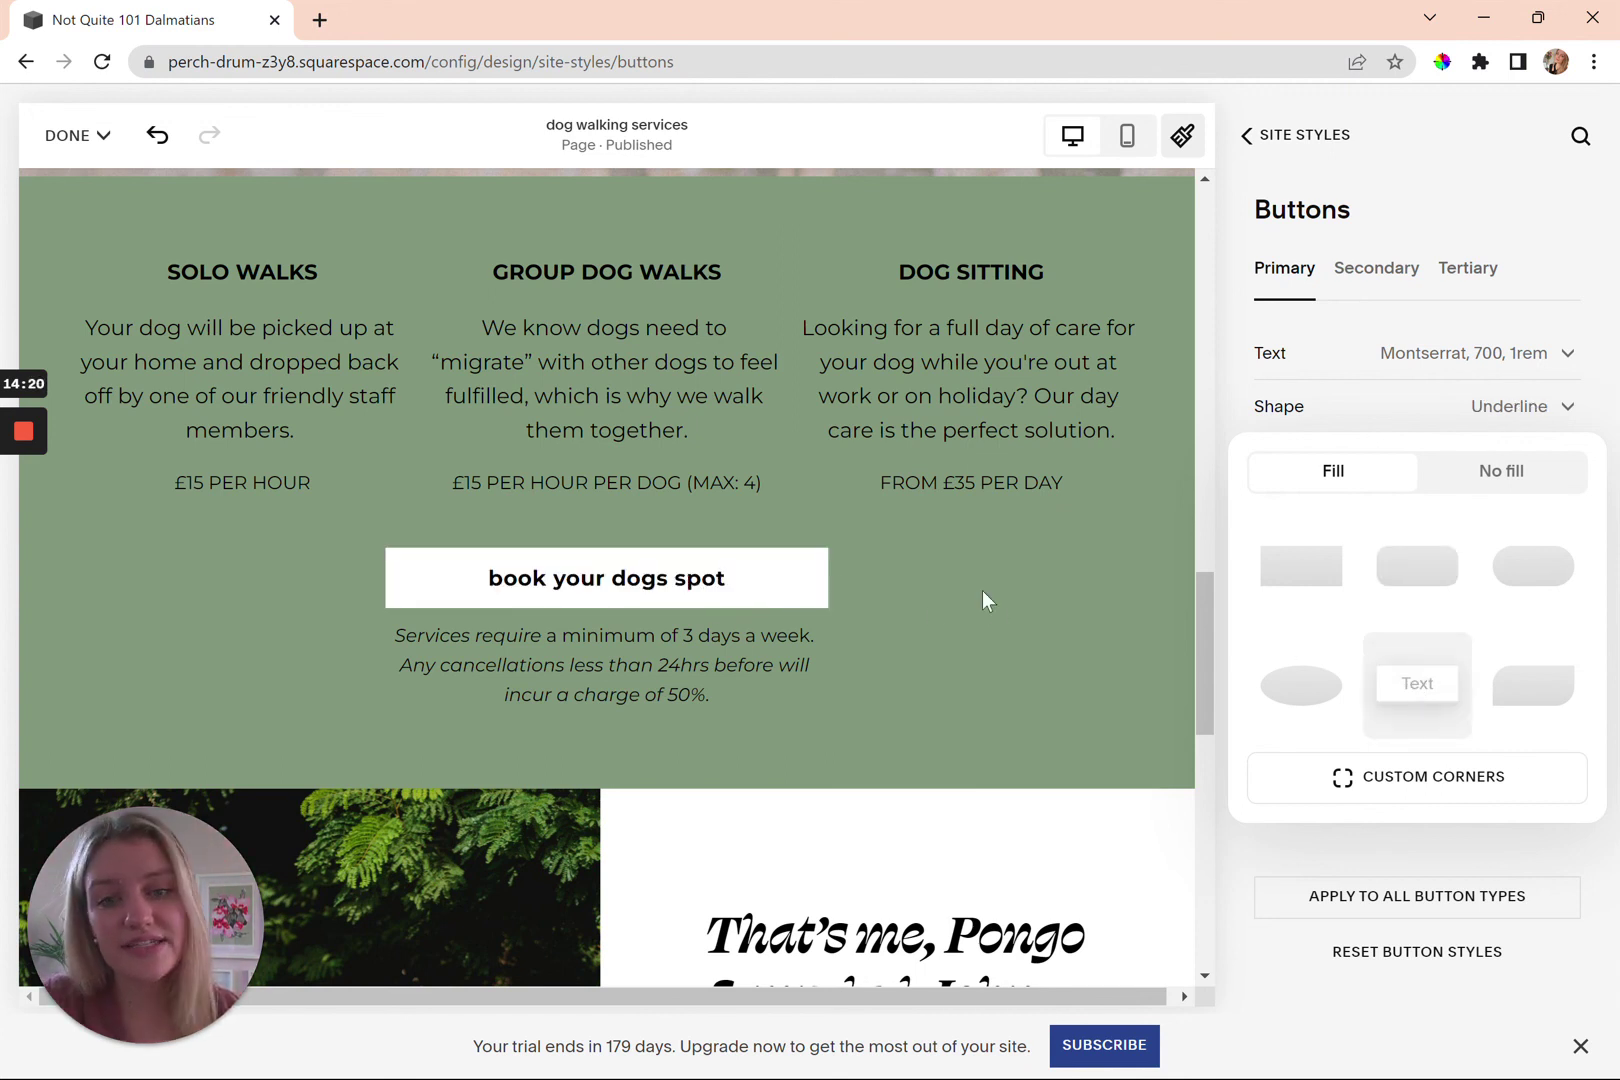
pyautogui.click(1300, 563)
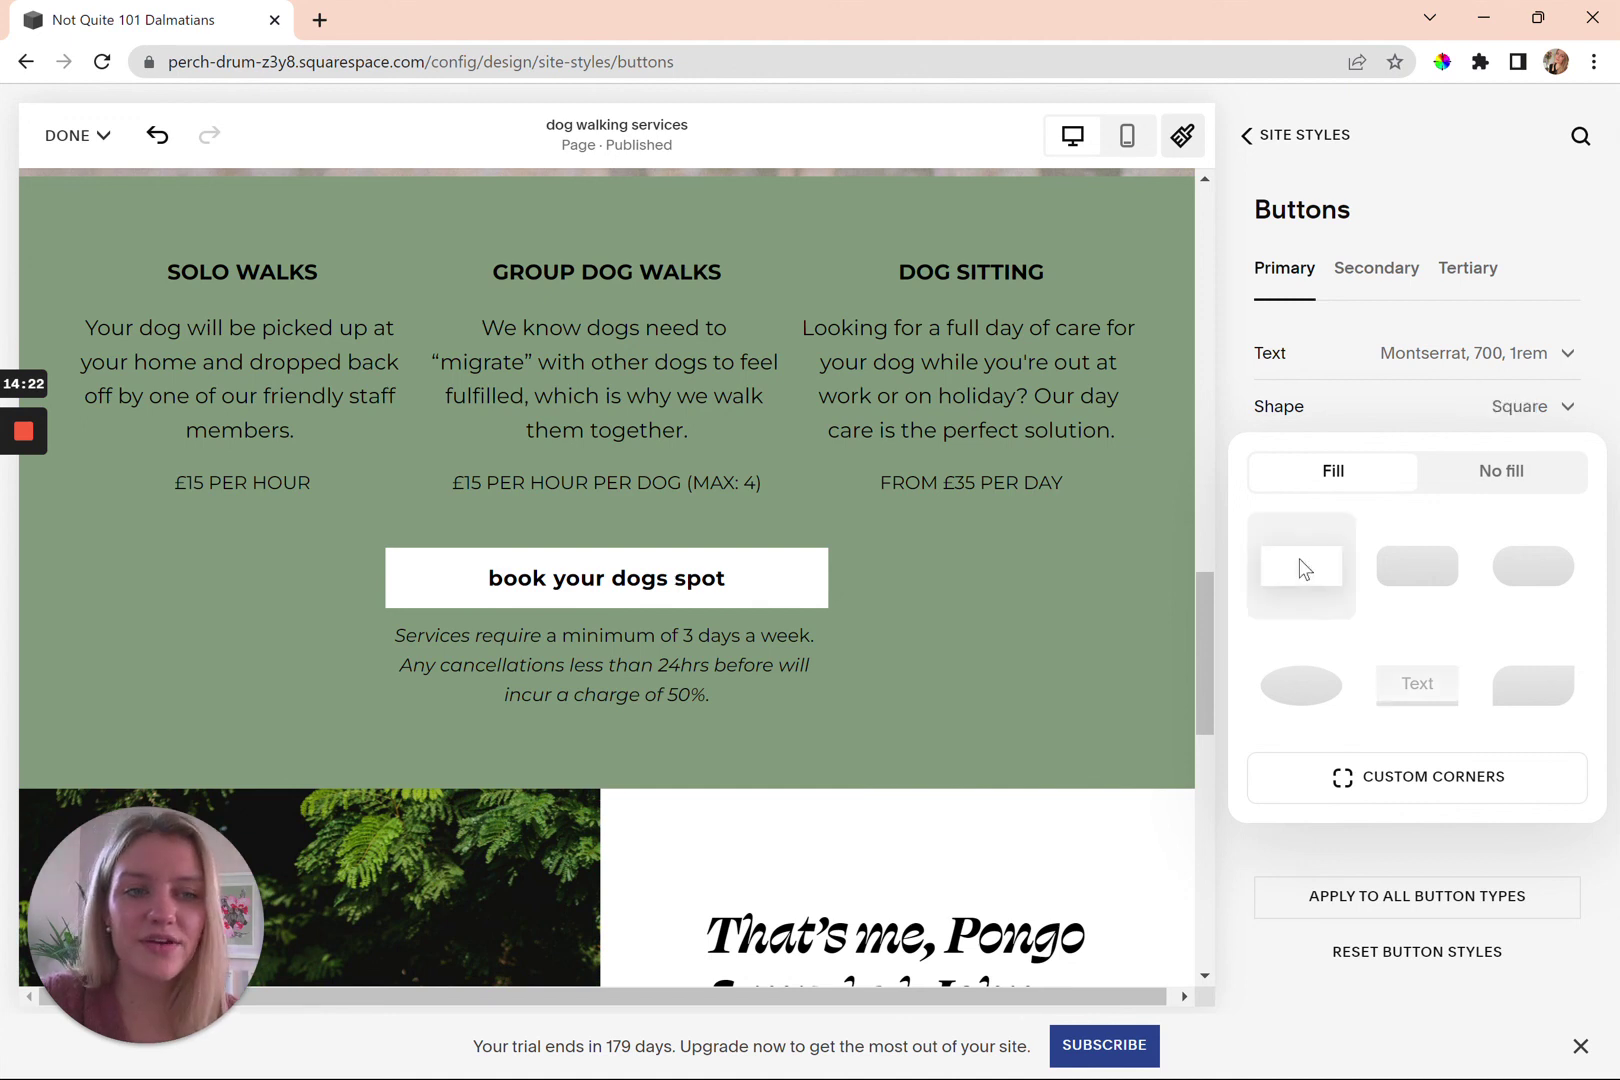
# Try the No fill option on the square primary button, switch back to Fill and return to the site styles
pyautogui.click(1507, 484)
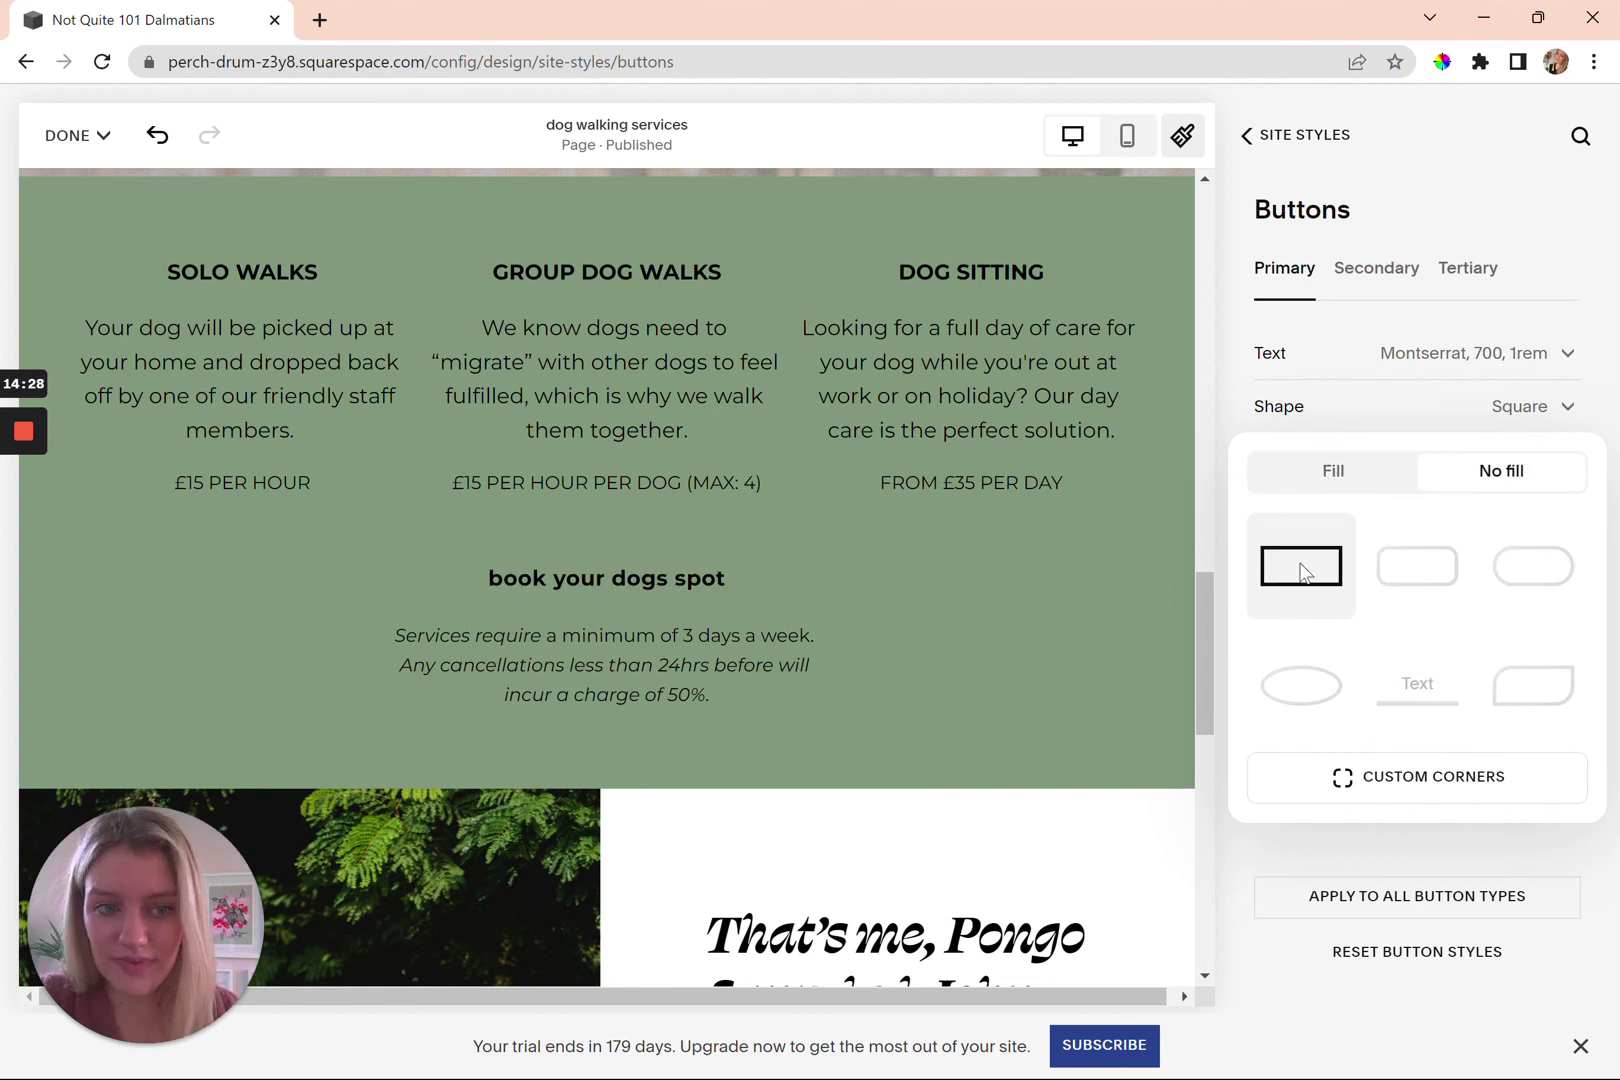
pyautogui.click(1359, 474)
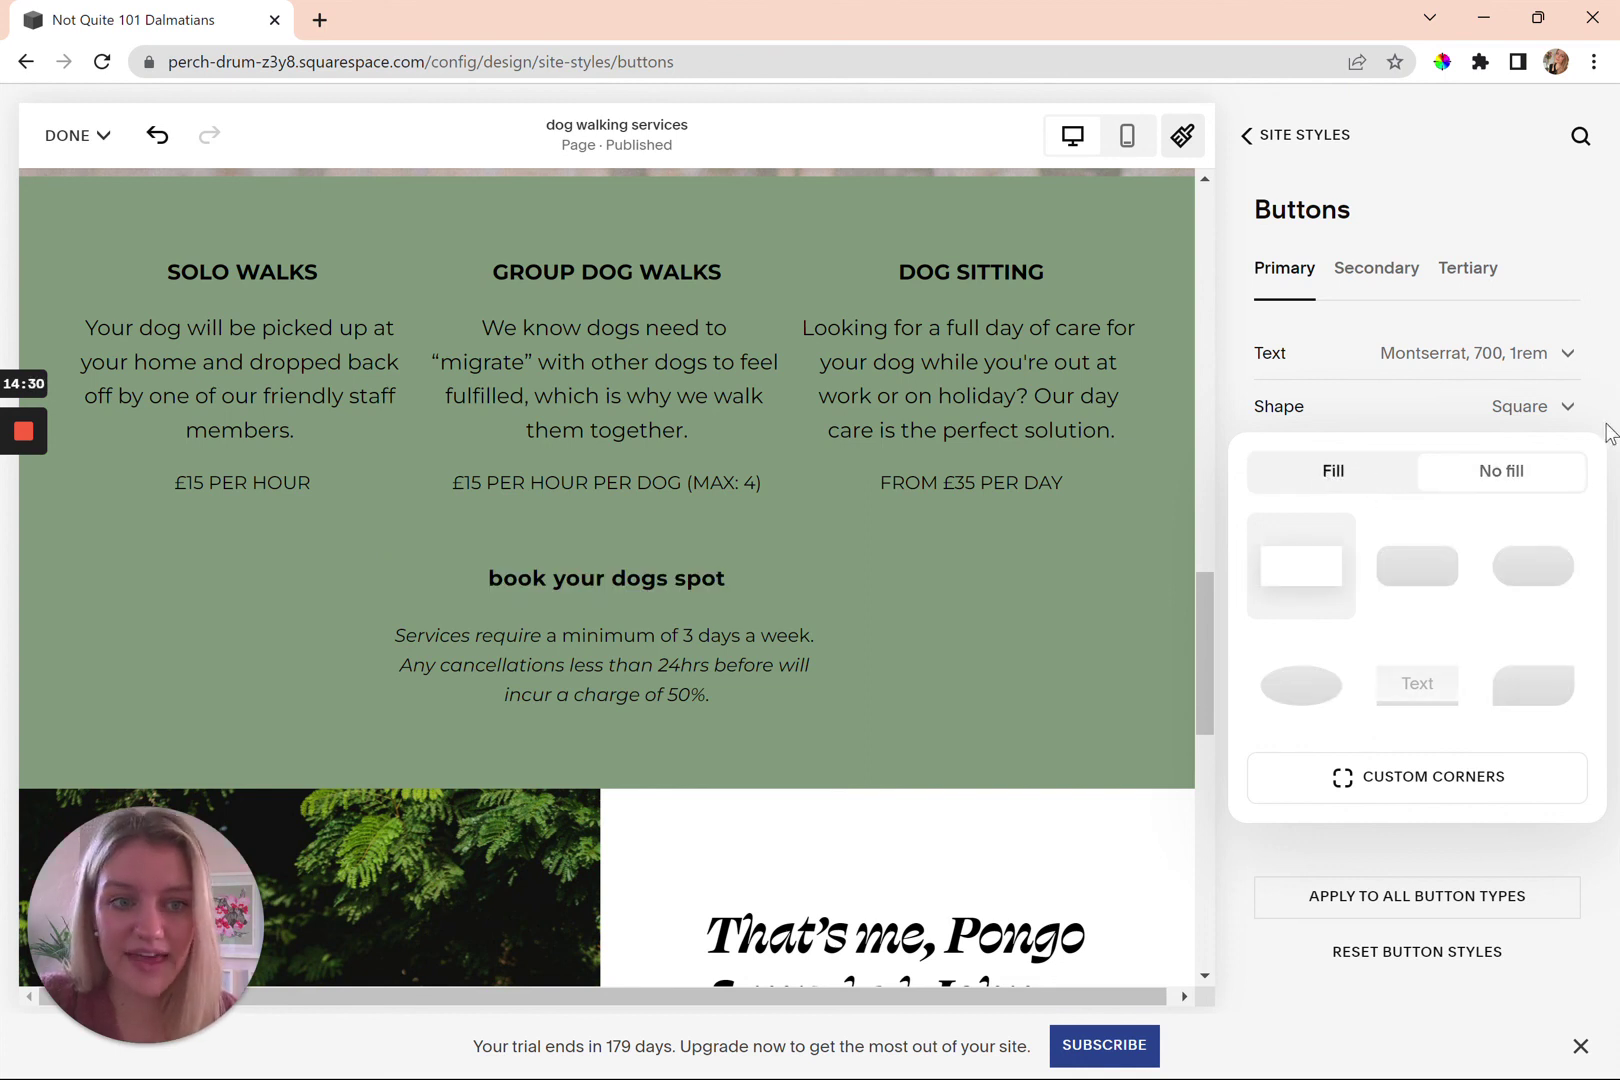
pyautogui.click(1595, 345)
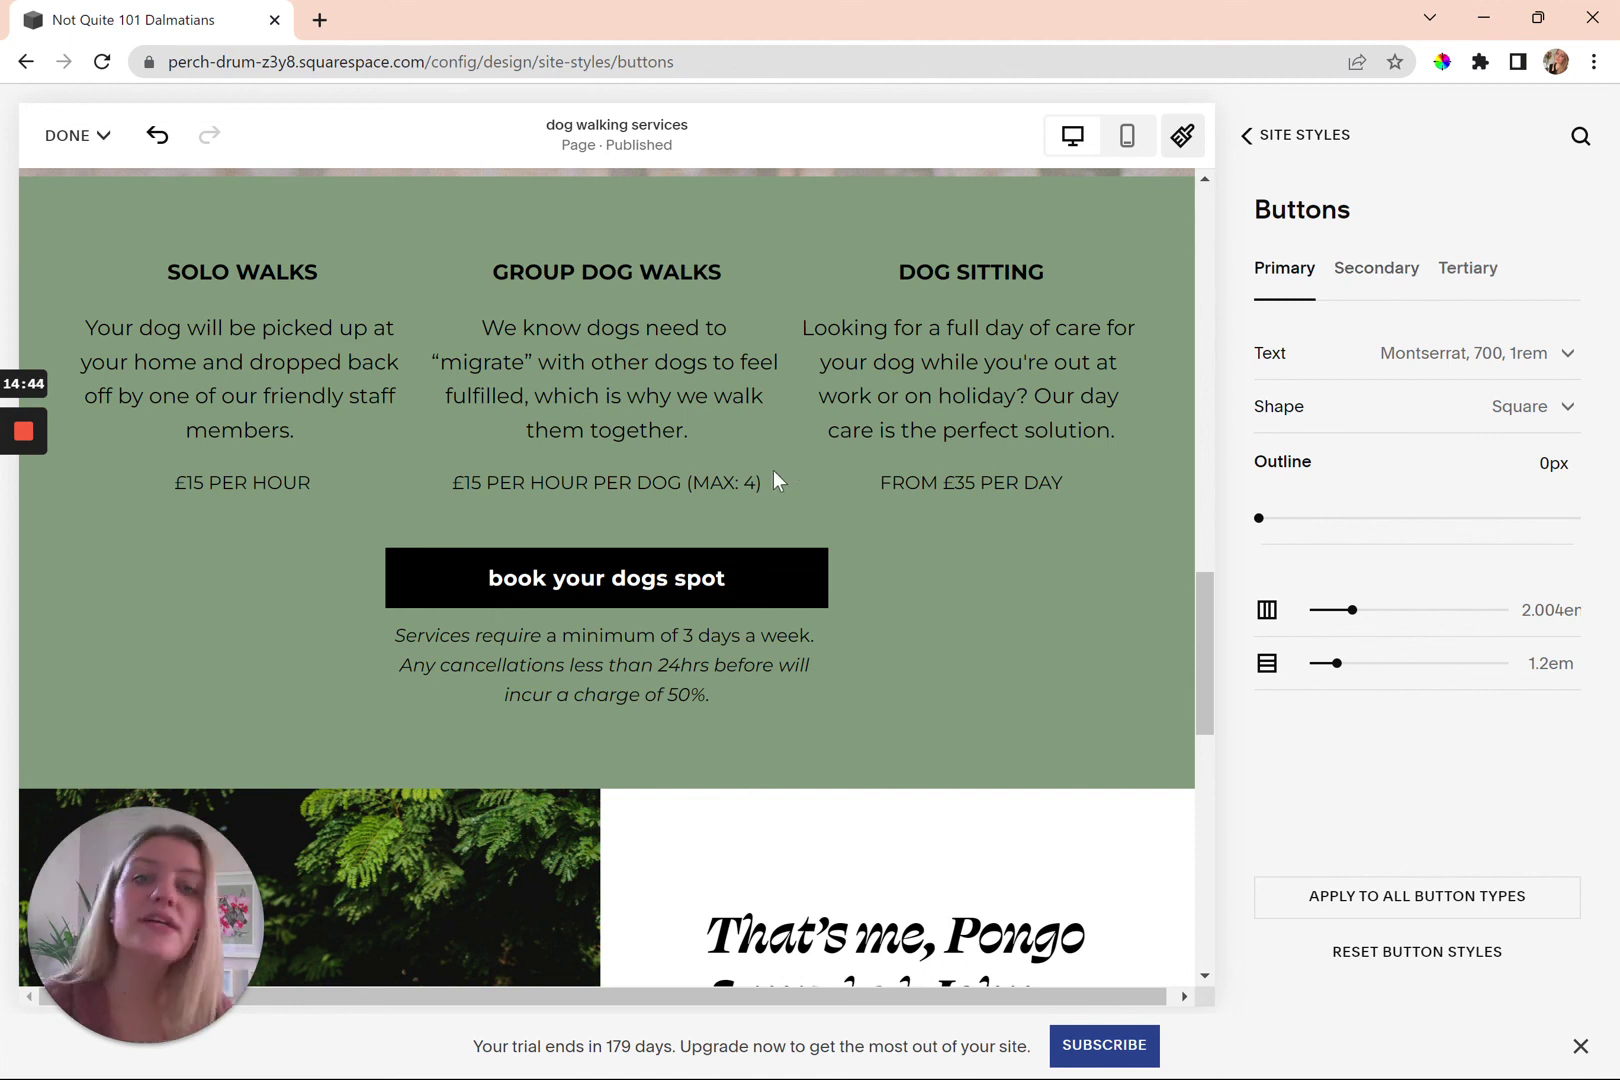
pyautogui.click(1279, 146)
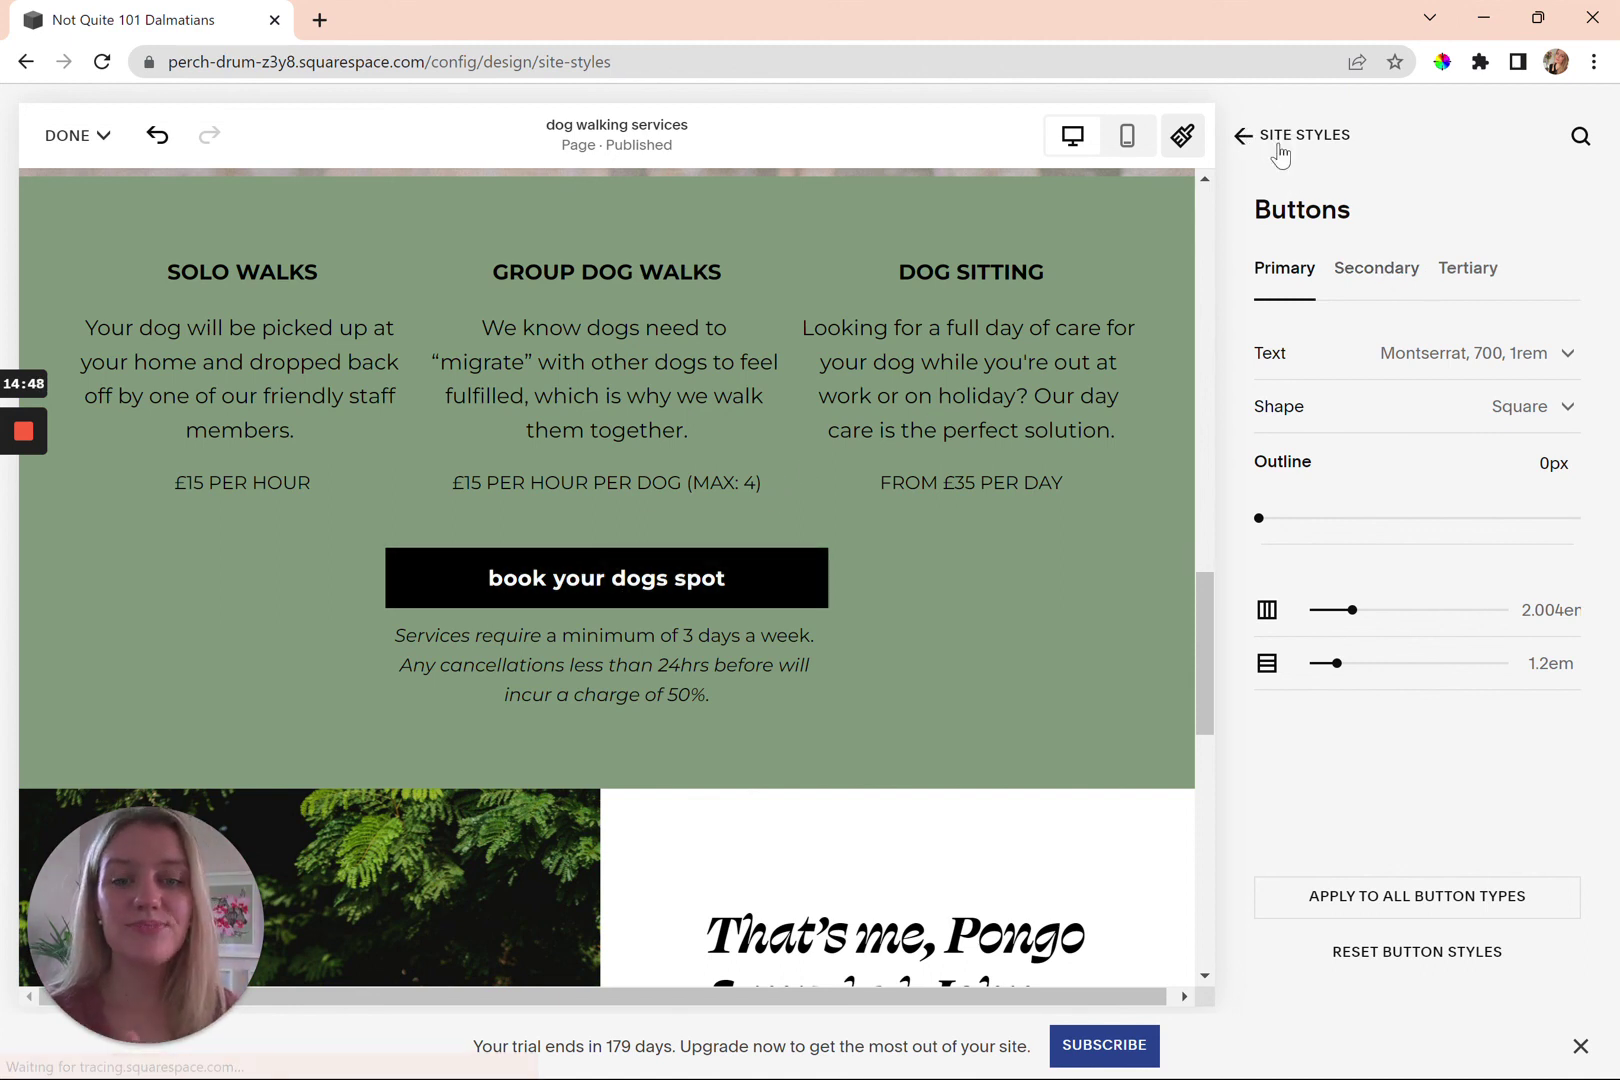